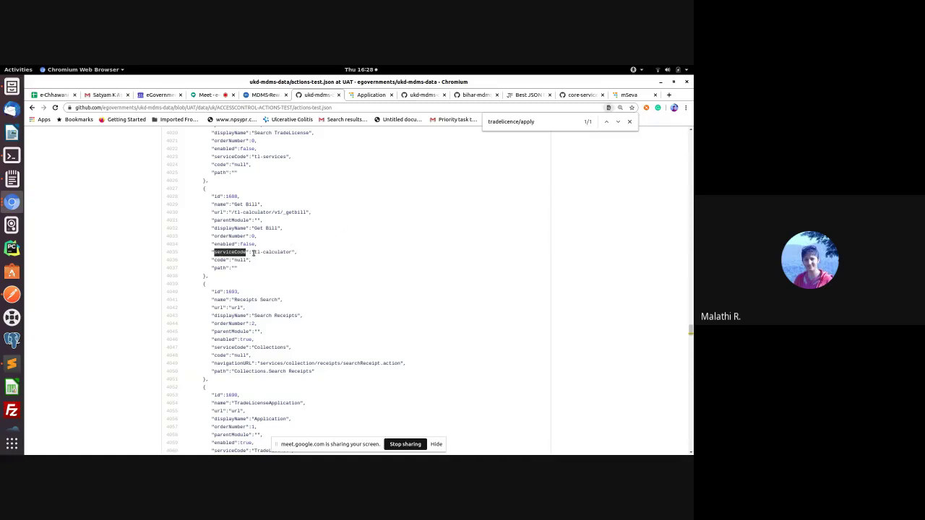
Step: Highlight the serviceCode value and then the url value of the Get Bill action with id 1688
left_click_drag(253, 252, 295, 252)
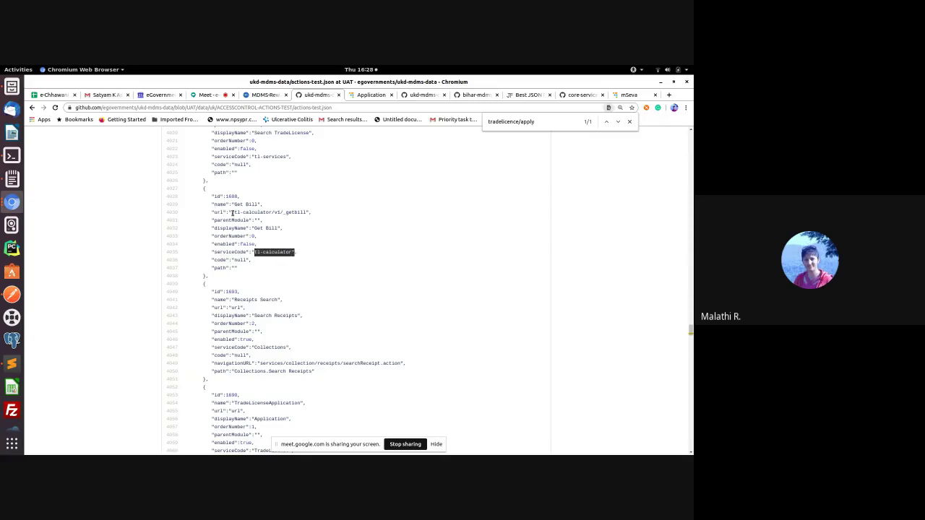
left_click_drag(234, 212, 306, 213)
left_click(342, 216)
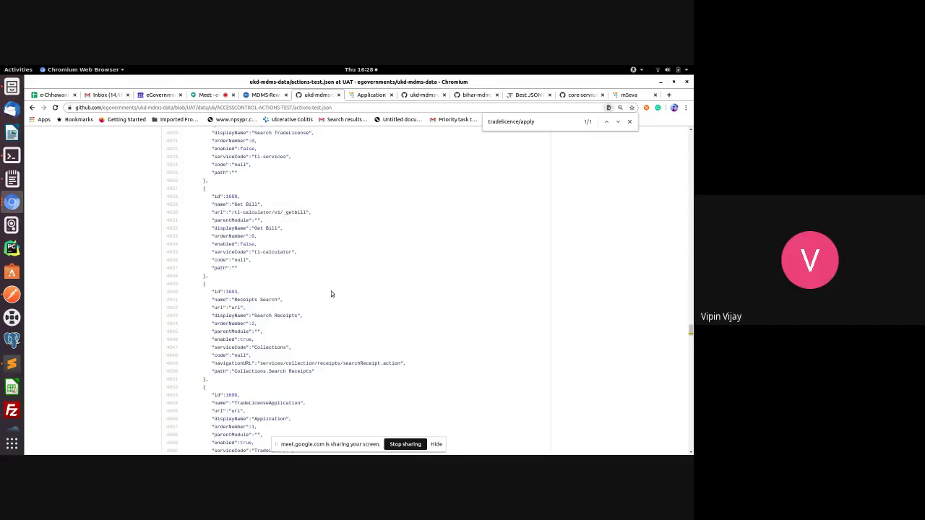
Step: Go to the tradelicence/apply match in actions-test.json and highlight its navigationURL, path and leftIcon lines
left_click(619, 123)
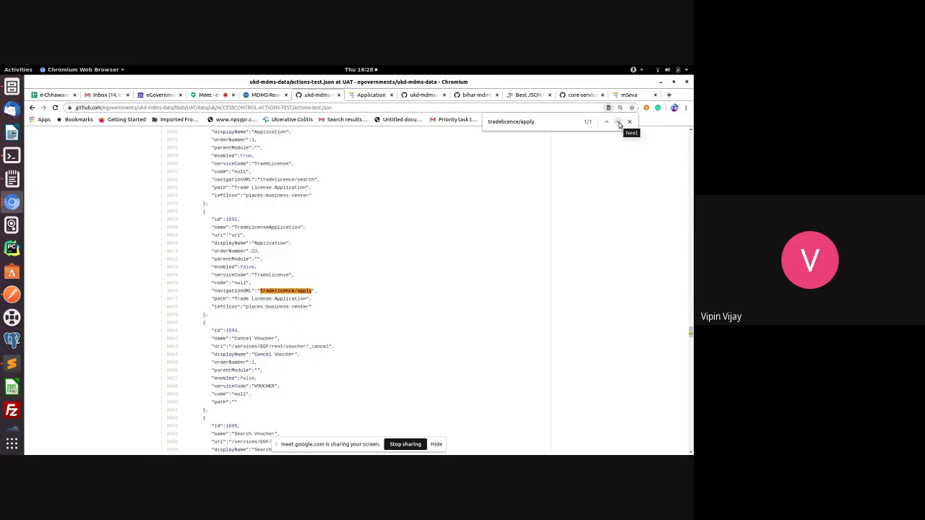
double_click(251, 290)
left_click_drag(217, 291, 318, 310)
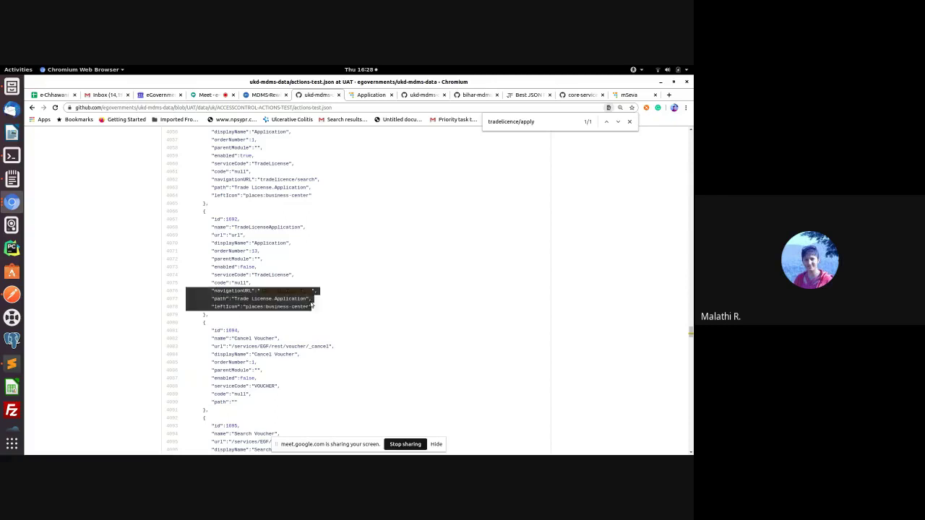
left_click(327, 266)
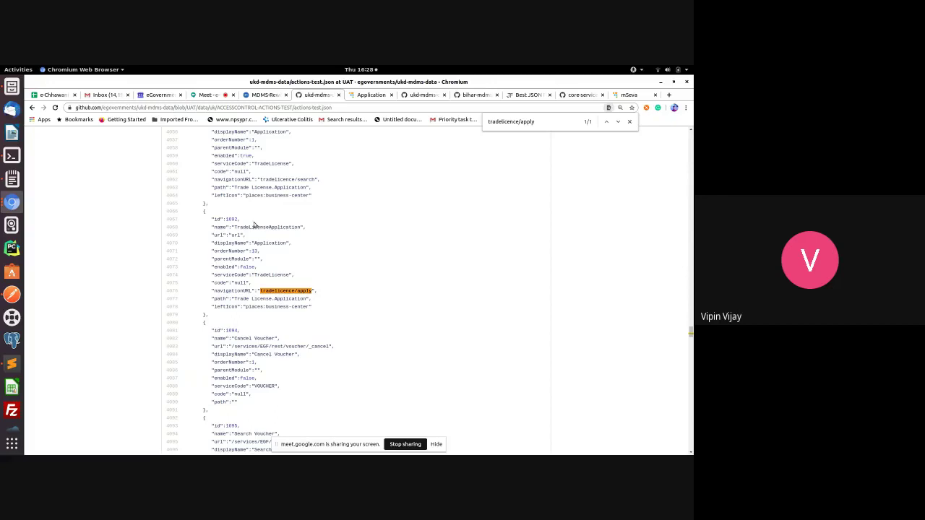
Step: Highlight the path key of the tradelicence/apply action and each part of its value "Trade License.Application"
double_click(225, 298)
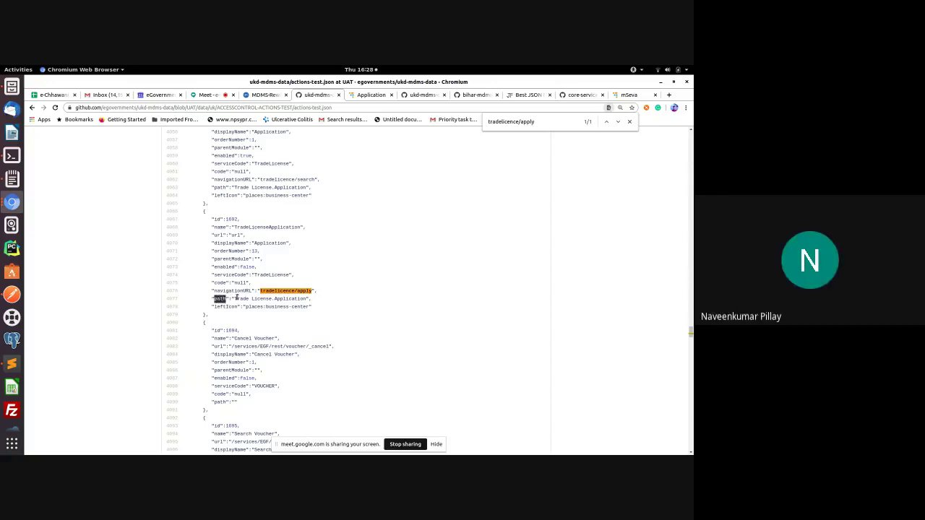
left_click_drag(235, 298, 275, 299)
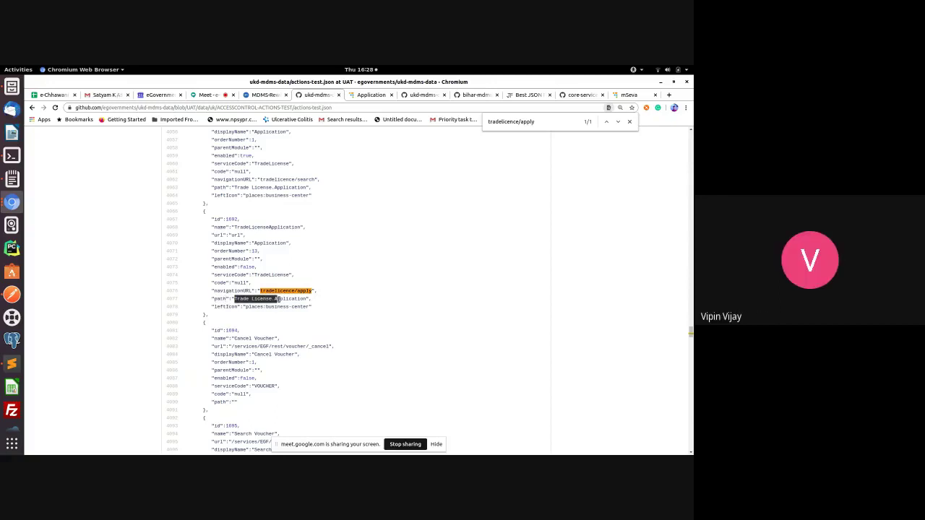
double_click(262, 298)
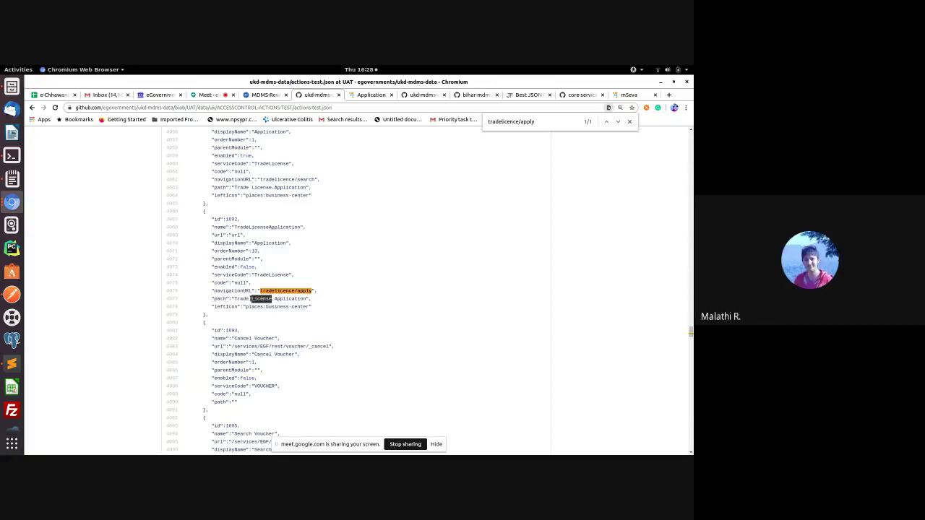
double_click(241, 298)
double_click(286, 298)
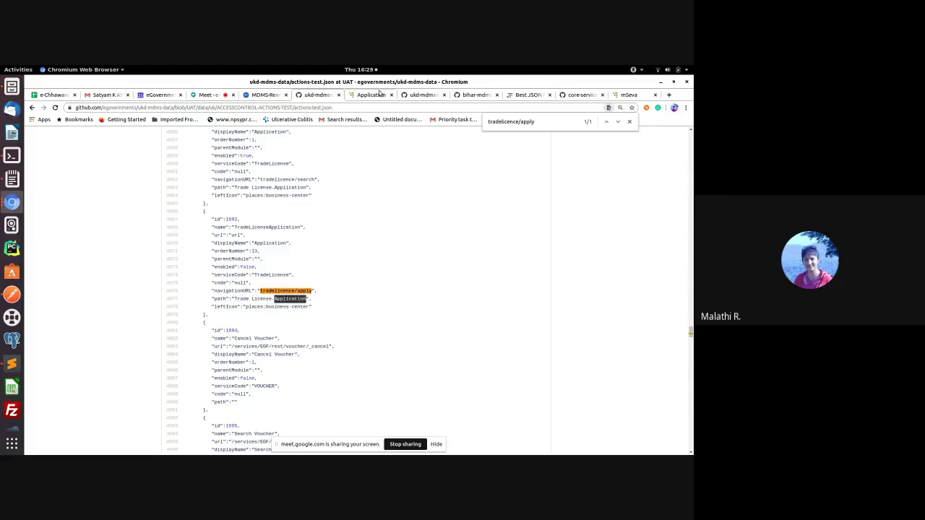
Step: Switch to the municipal employee portal and open the Search Trade License page from the Trade License module
left_click(371, 95)
left_click(132, 183)
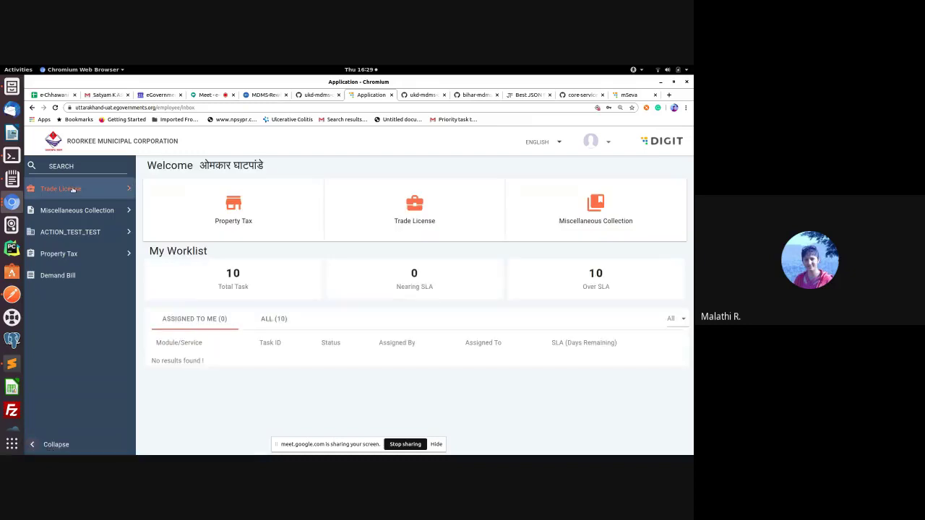
left_click(74, 199)
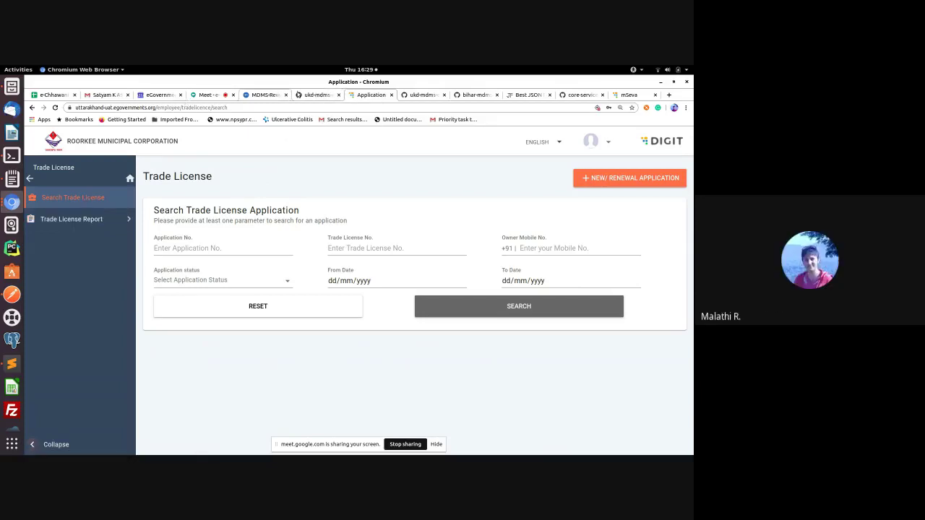
Step: Return to actions-test.json and highlight the navigationURL and path values of the tradelicence/apply action
left_click(309, 97)
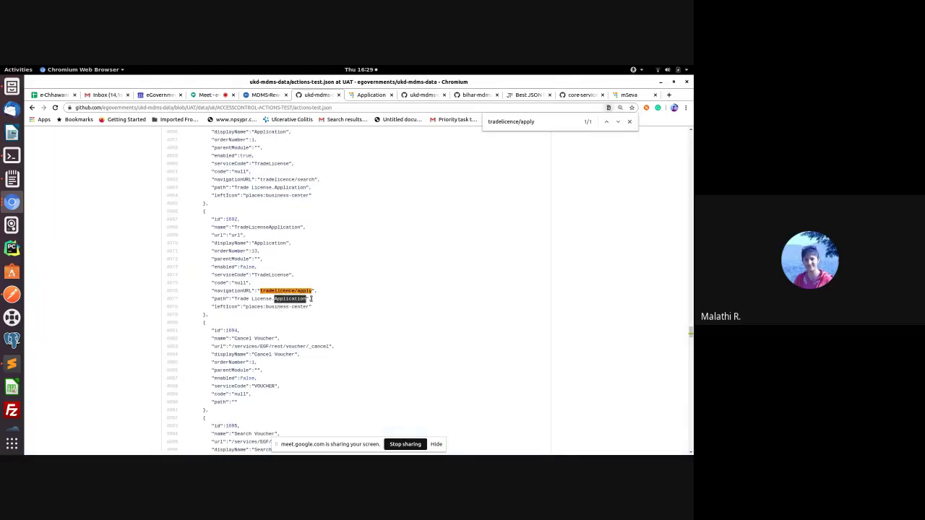
left_click(273, 290)
left_click_drag(260, 290, 289, 290)
left_click_drag(234, 299, 305, 299)
Step: In the employee portal, go back to the home inbox, view the Trade License submenu, and return to the main module list
left_click(372, 95)
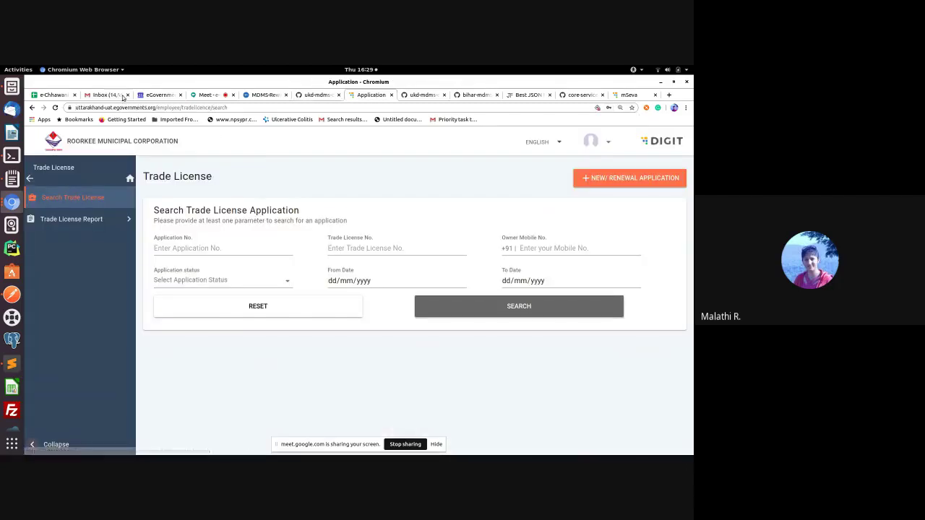
left_click(130, 179)
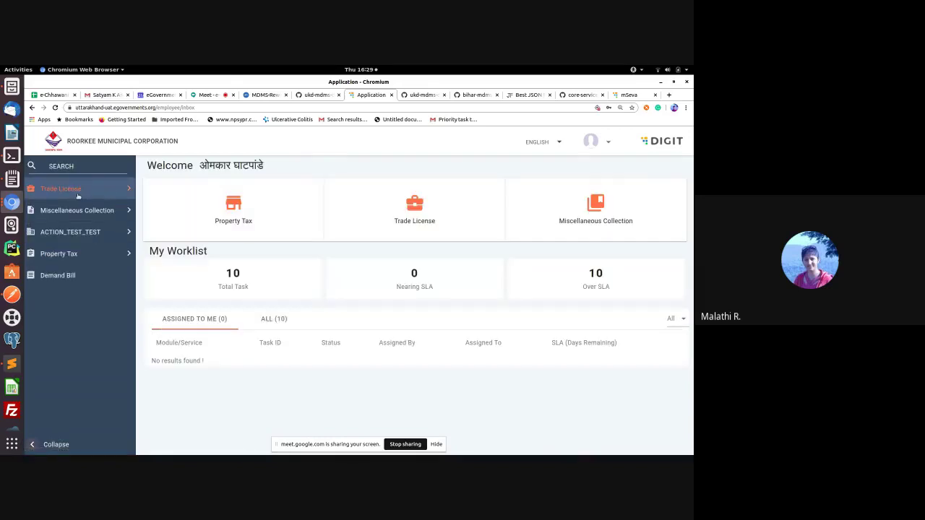
left_click(78, 195)
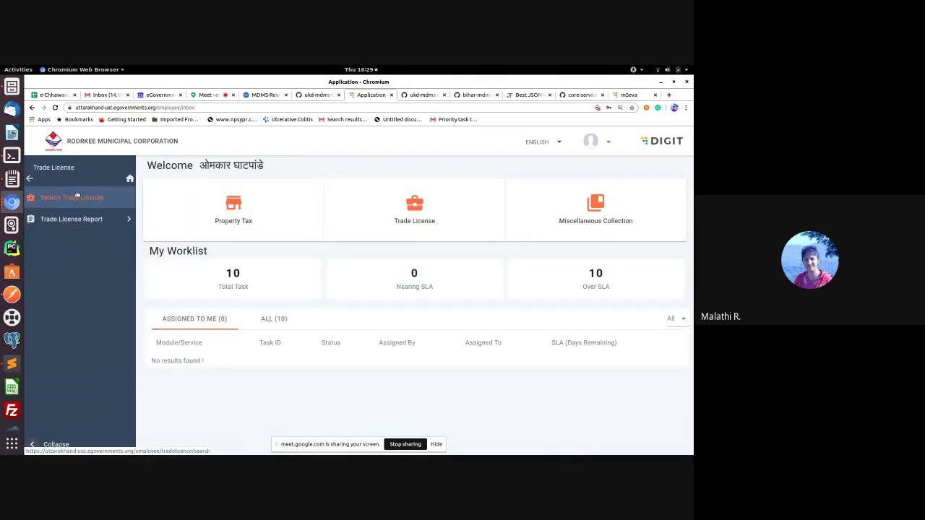
left_click(31, 180)
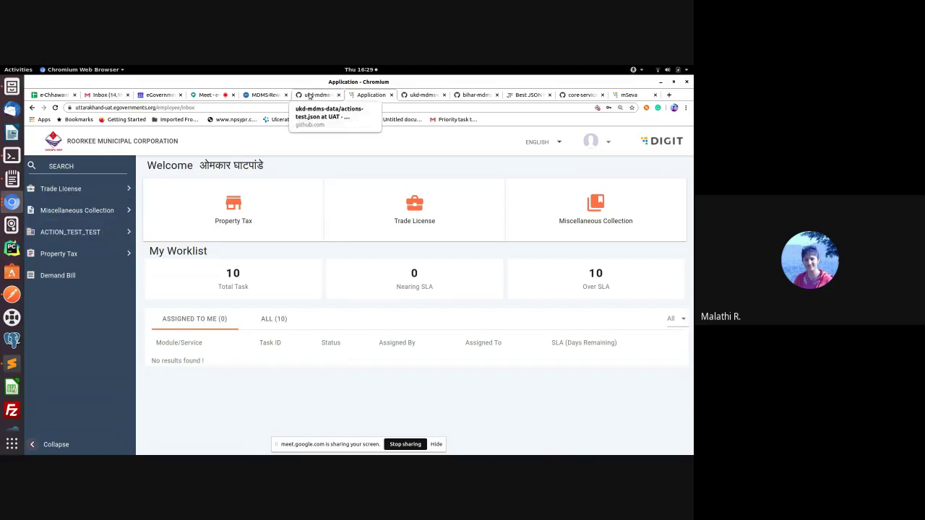
Step: Search actions-test.json for "card" and look through the matching card entries down to Trade Licence
left_click(311, 95)
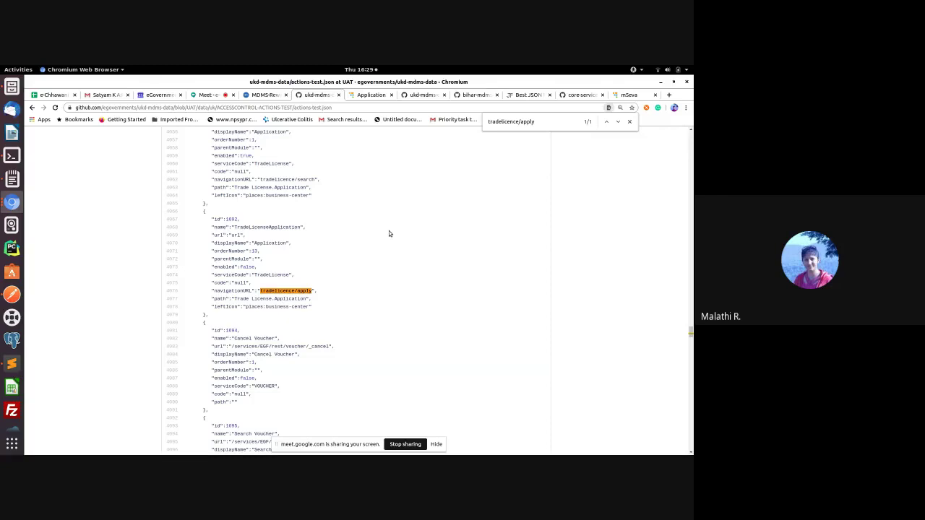
key("ctrl+f")
type("card")
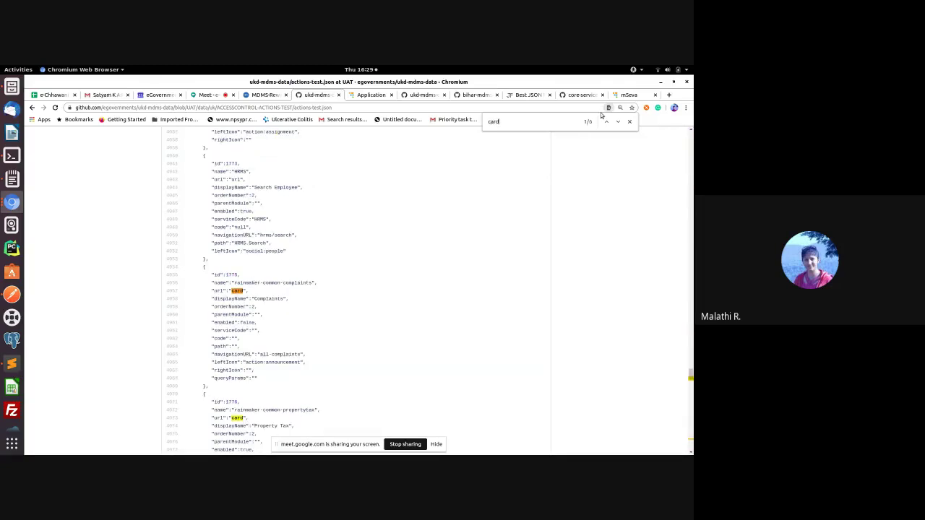
scroll(641, 232, "down", 8)
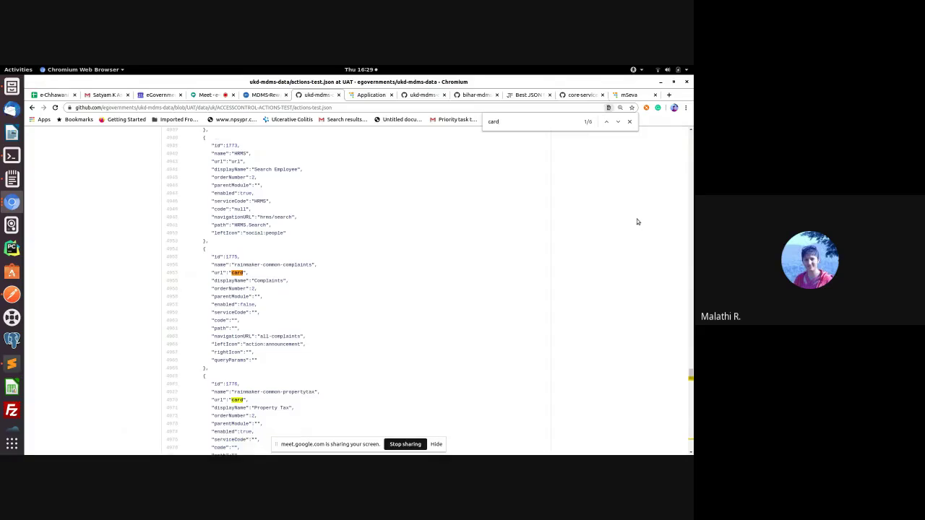
scroll(628, 230, "down", 1)
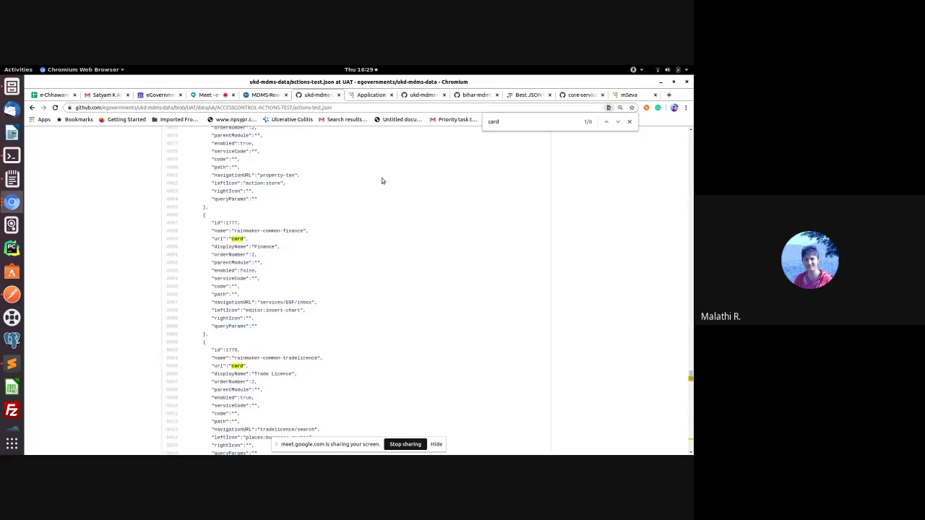
Step: Compare the portal home page with the rainmaker-common-tradelicence entry in actions-test.json, highlighting the entry's displayName and url values
left_click(371, 95)
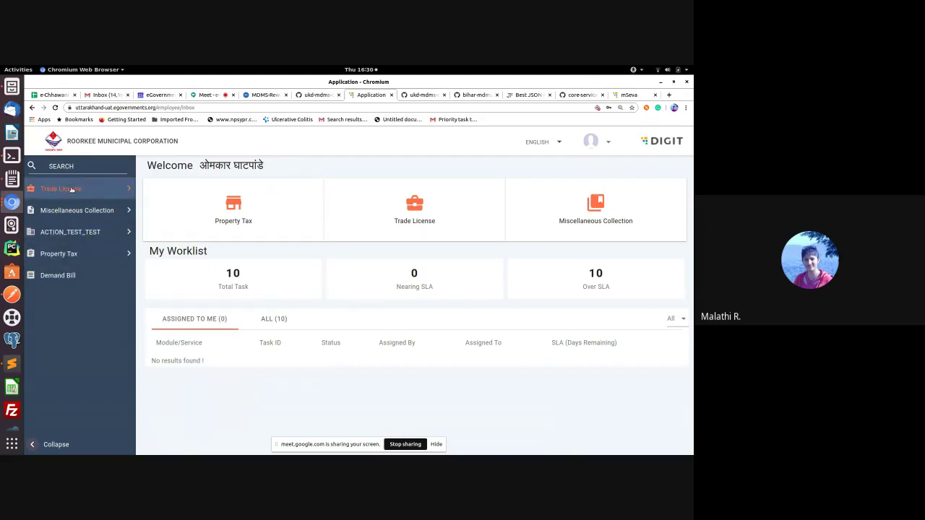
left_click(318, 96)
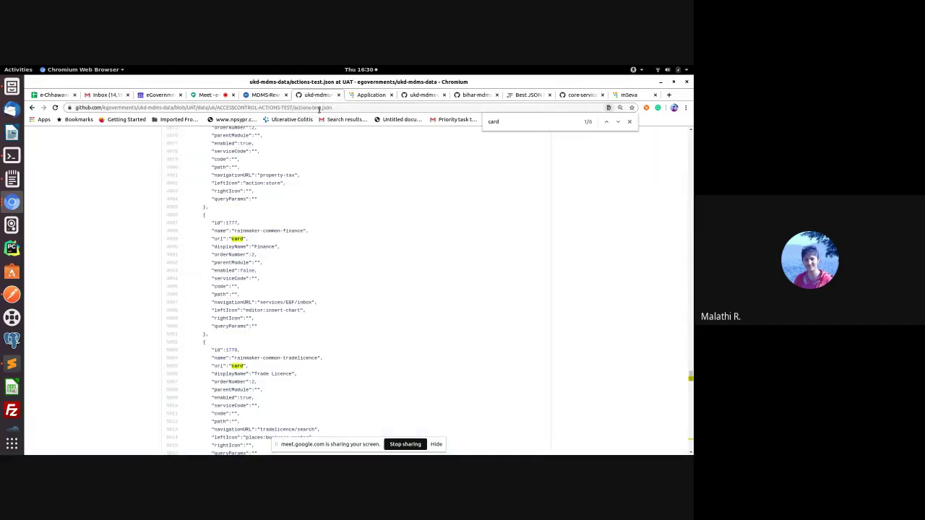
scroll(394, 276, "down", 1)
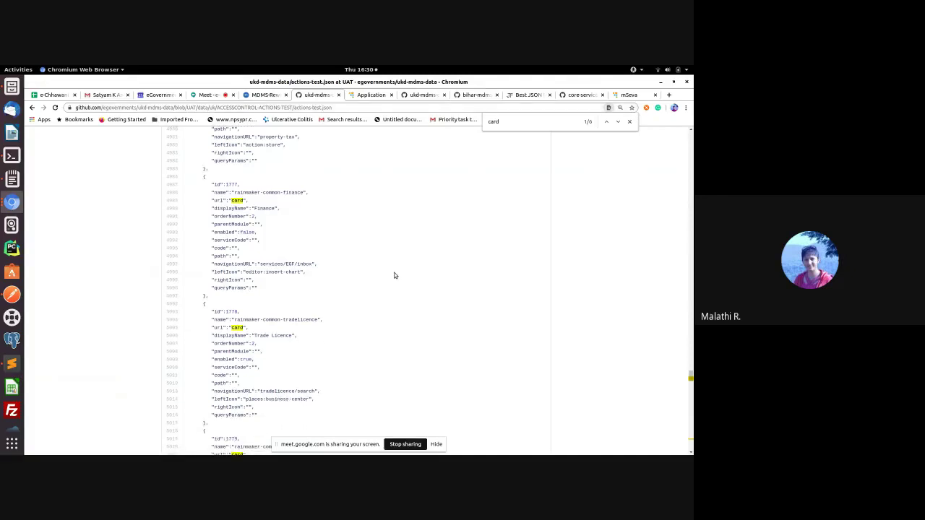
scroll(393, 275, "down", 1)
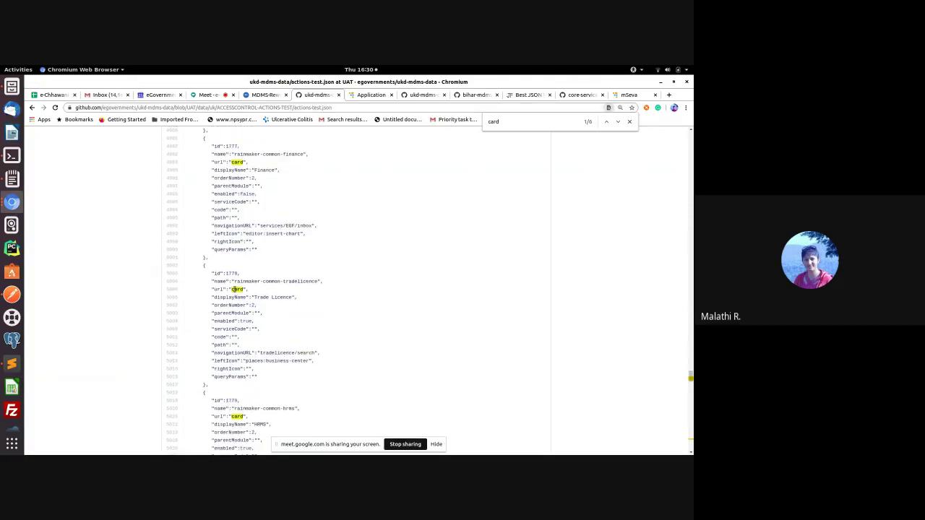
left_click_drag(254, 297, 295, 297)
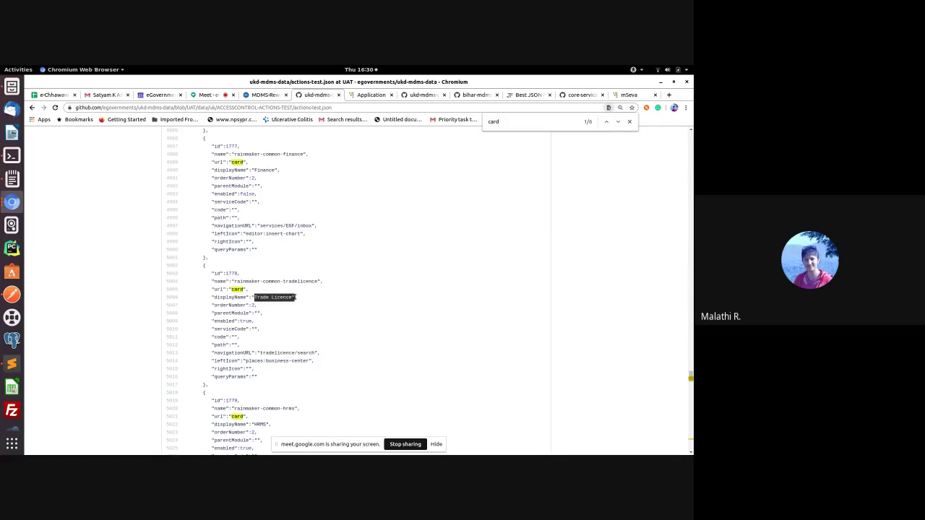
left_click(329, 304)
double_click(234, 289)
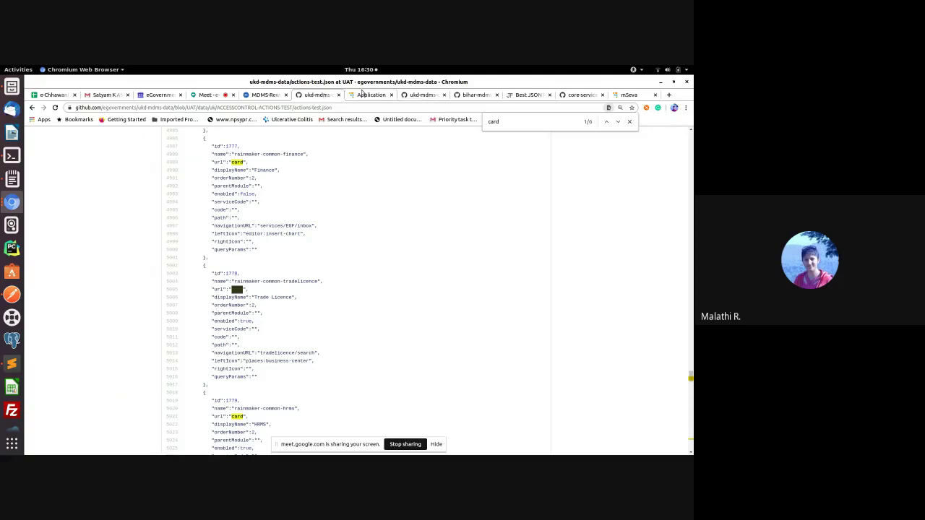
Step: Switch to the employee portal and expand the Trade License module to examine its submenu, returning to the module list and reopening it
left_click(362, 94)
left_click(70, 191)
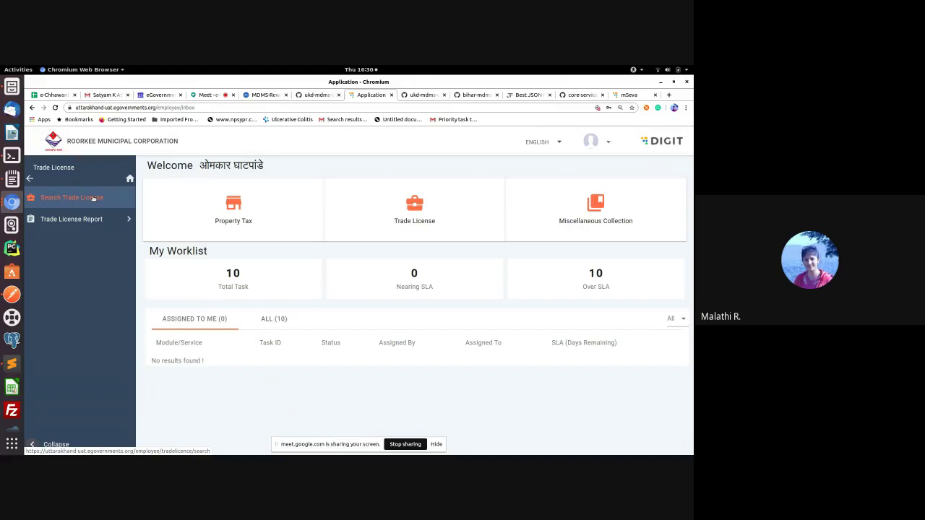
left_click(77, 192)
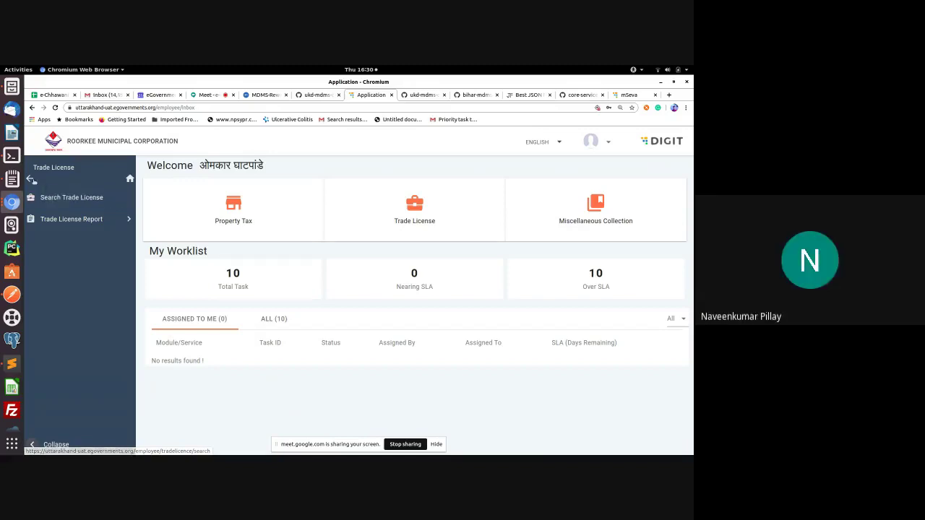
left_click(64, 192)
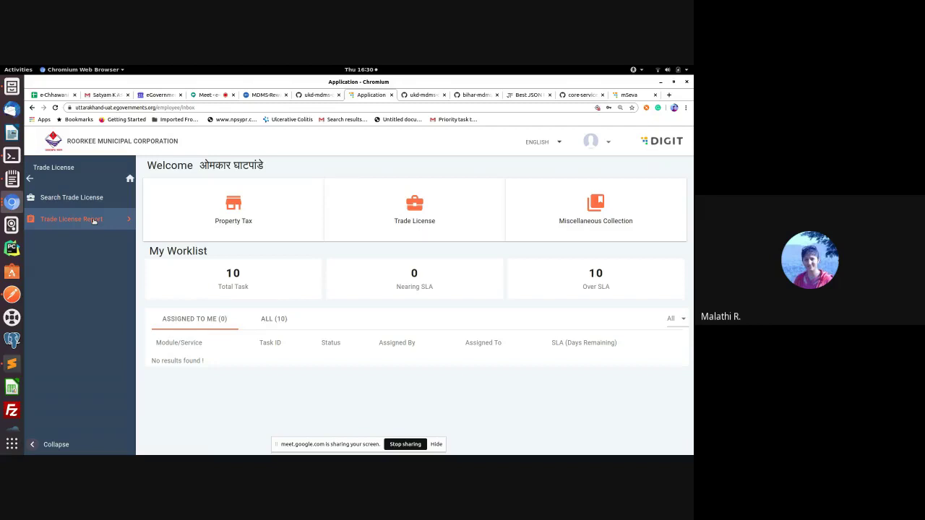
Step: Open the Receipt Register under Trade License Report and highlight the report path in the page address
left_click(94, 221)
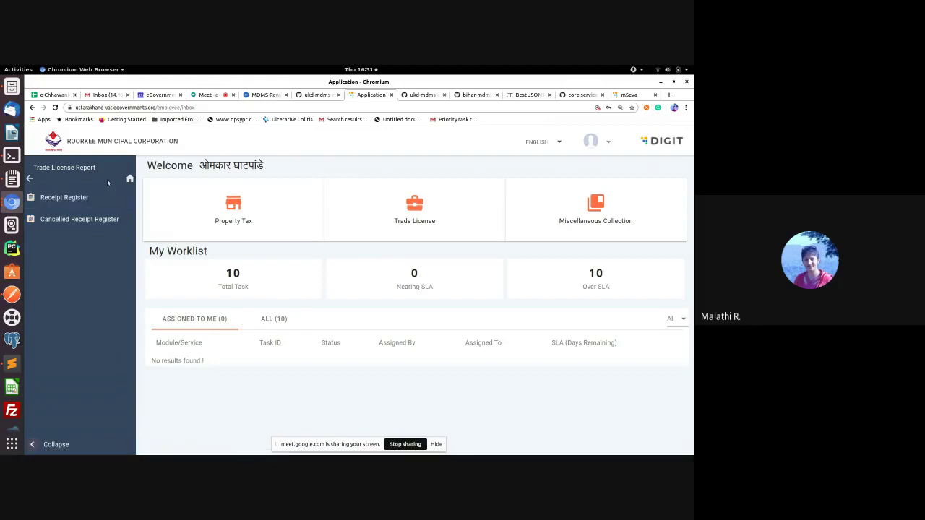
left_click(74, 200)
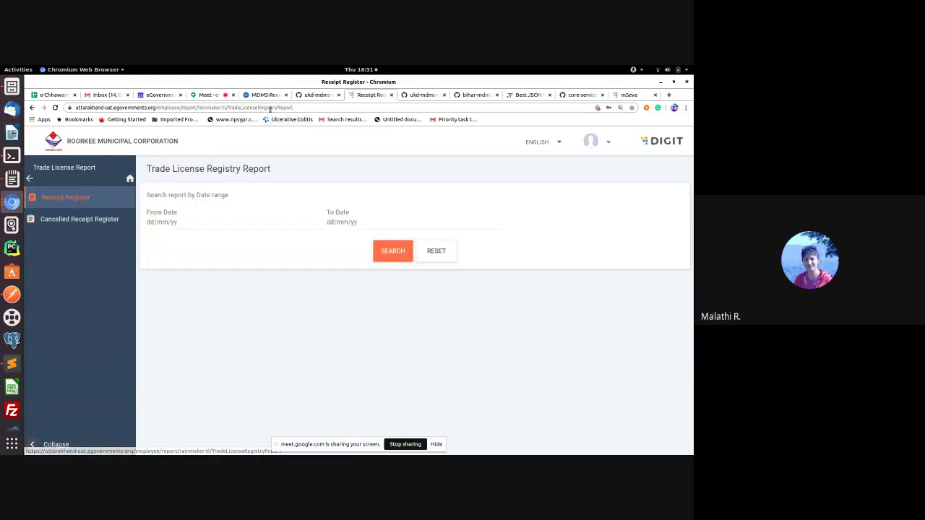
left_click_drag(297, 110, 214, 109)
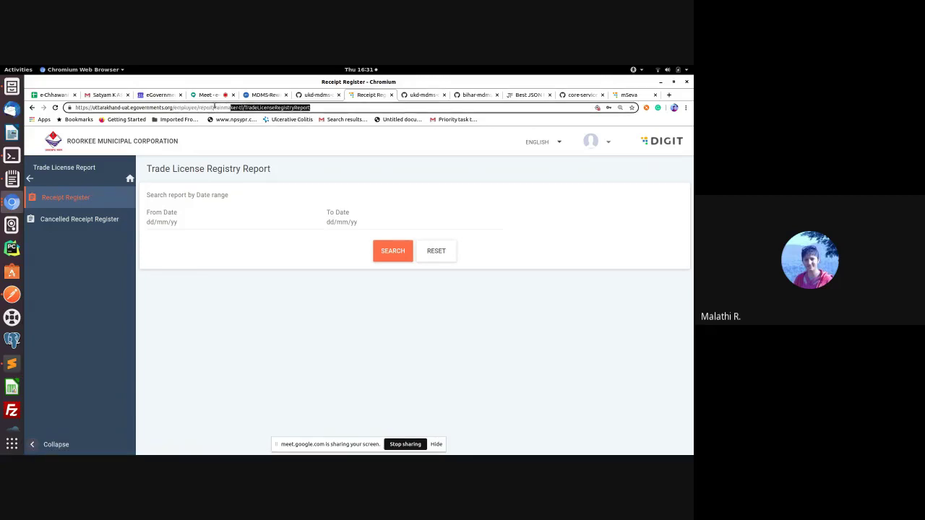
Step: Return to the main module list and retrace the menu levels from Trade License to Trade License Report
left_click(31, 179)
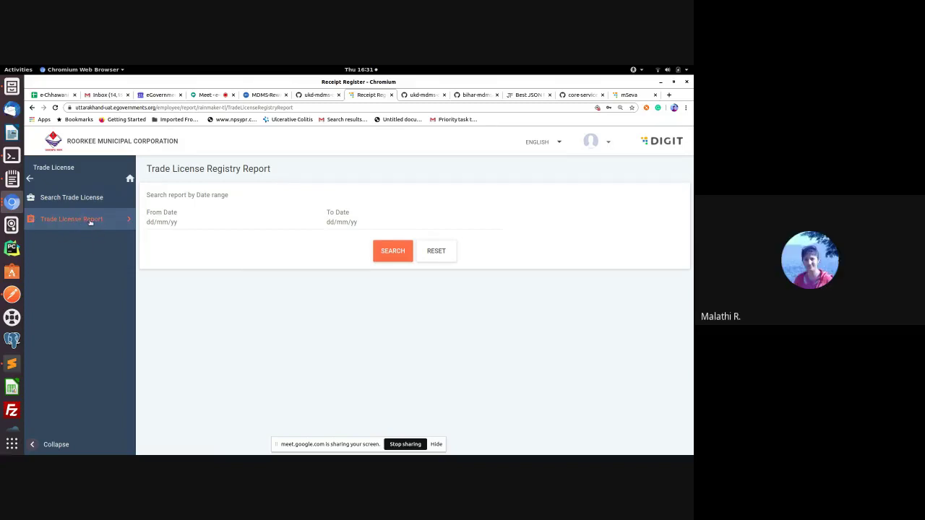
left_click(29, 179)
left_click(61, 190)
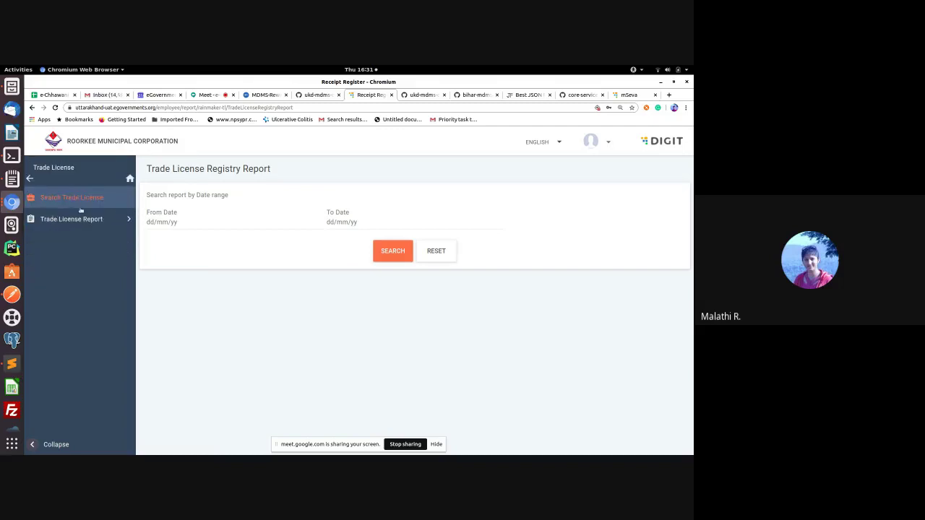
left_click(81, 219)
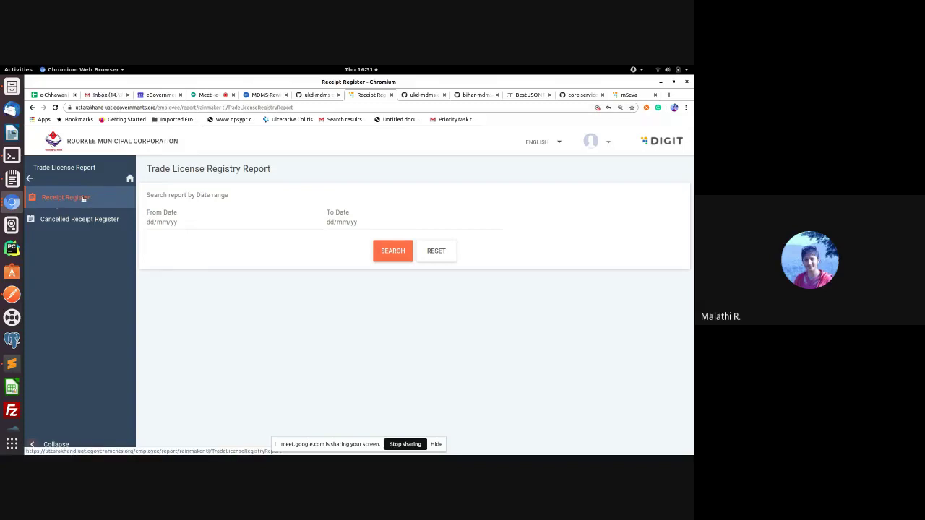
Step: Compare the portal's Trade License submenu with the actions-test.json entry, returning to the module list and reopening Trade License
left_click(29, 178)
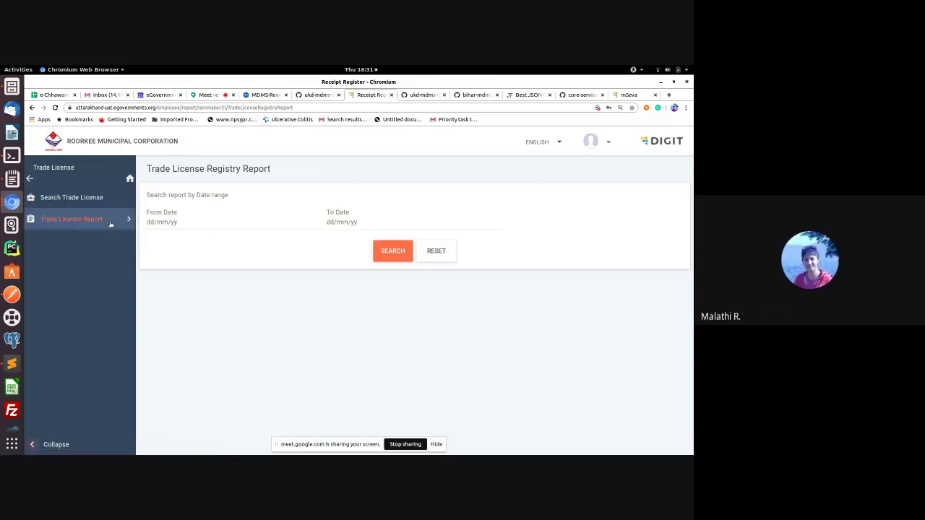
left_click(312, 95)
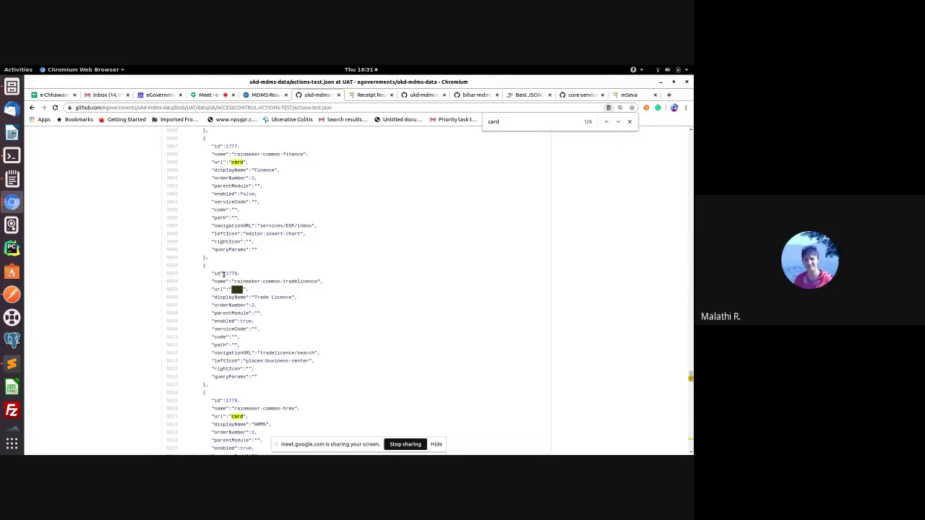
left_click(361, 97)
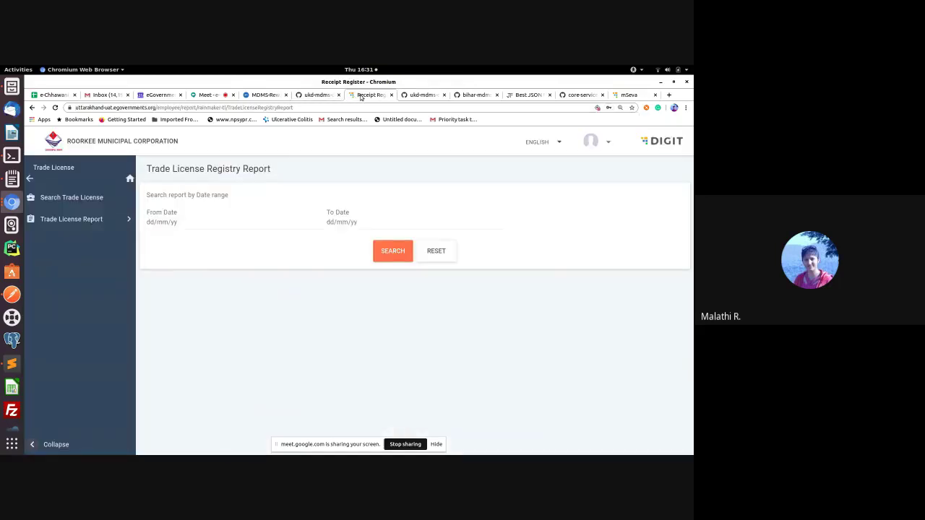
left_click(72, 217)
left_click(79, 203)
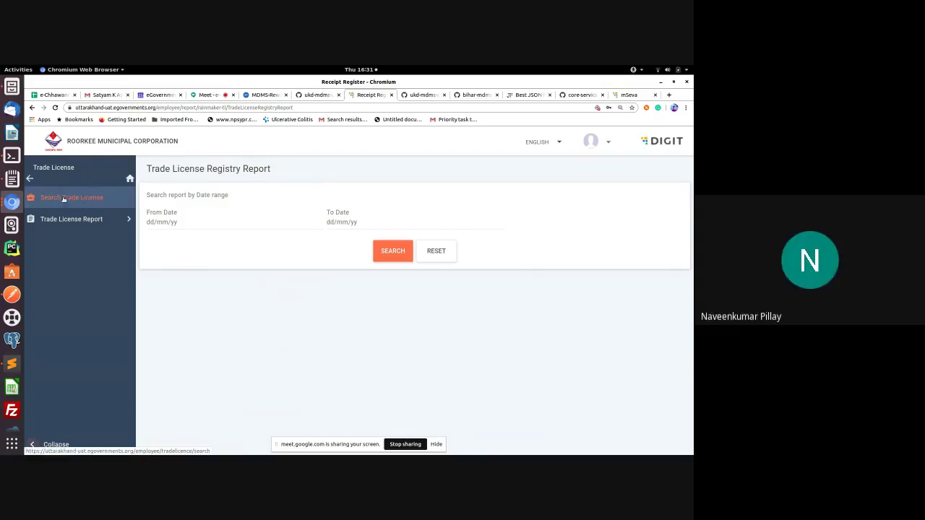
left_click(31, 181)
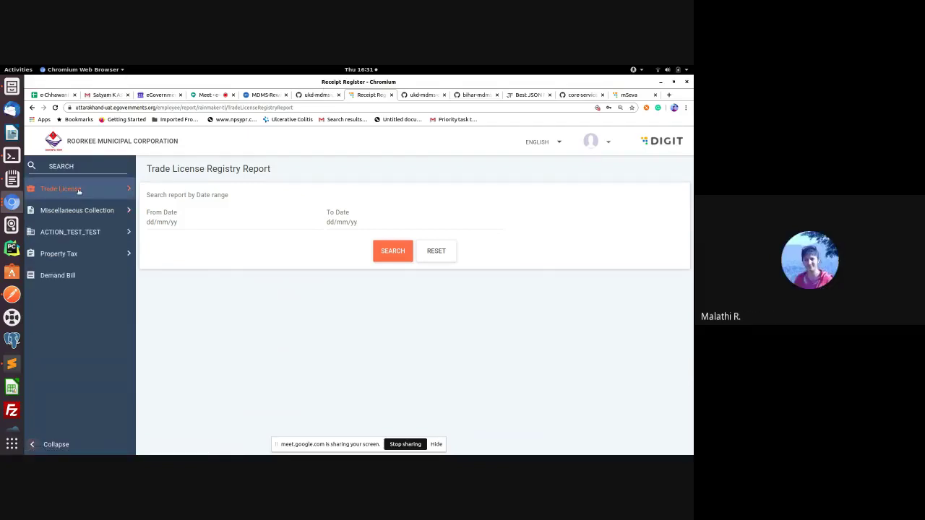
left_click(79, 190)
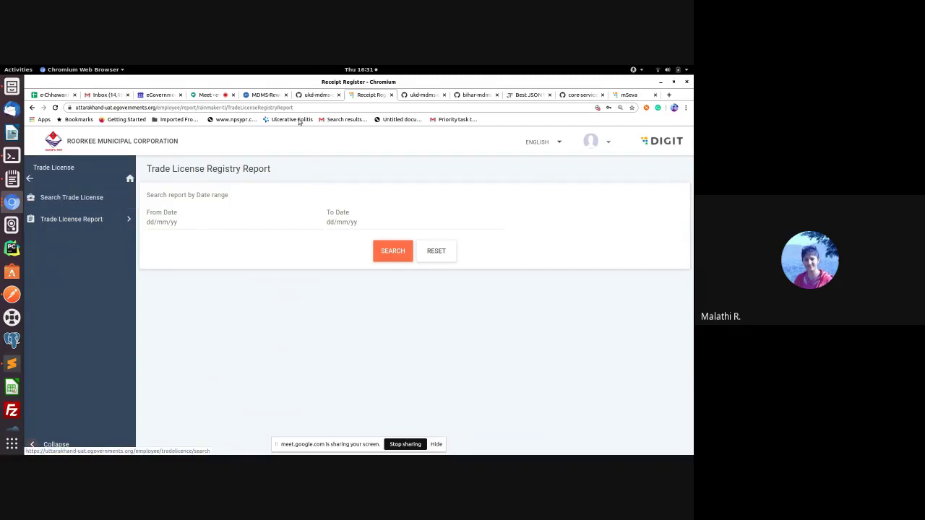
Step: Return to actions-test.json and highlight the displayName and enabled values of the rainmaker-common-tradelicence entry
left_click(306, 94)
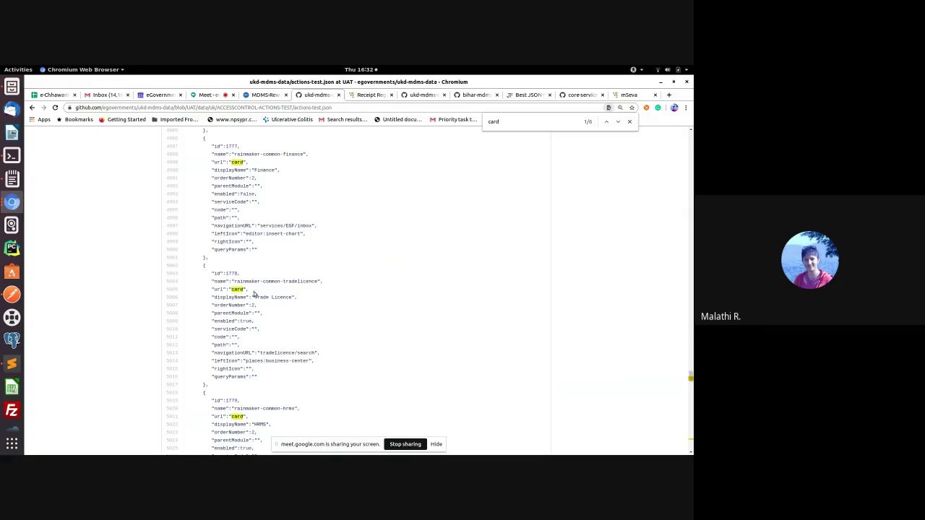
left_click_drag(280, 298, 292, 297)
left_click(268, 305)
double_click(229, 320)
left_click(232, 320)
double_click(245, 321)
left_click(245, 321)
double_click(245, 321)
Step: Highlight the displayName, leftIcon and navigationURL values in the rainmaker-common-tradelicence entry
left_click_drag(254, 298, 279, 297)
left_click(240, 334)
left_click_drag(245, 361, 300, 361)
double_click(300, 361)
left_click(300, 361)
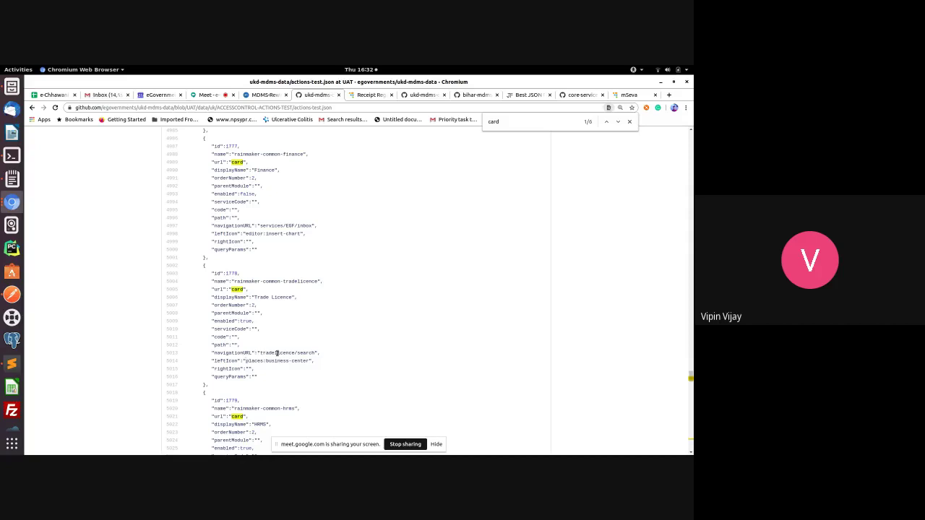
double_click(281, 354)
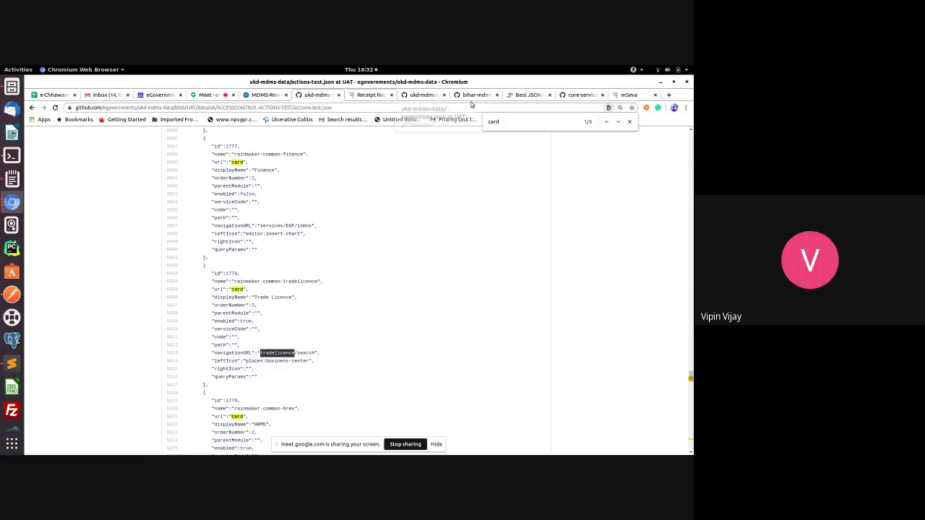
left_click(254, 297)
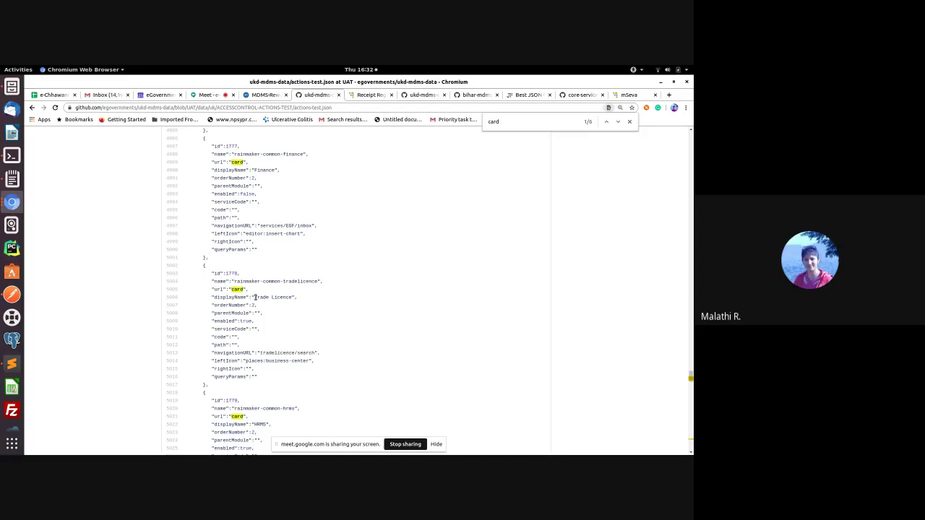
Step: Copy the "url":"card", line from the rainmaker-common-tradelicence entry and search the page for it
double_click(234, 290)
left_click_drag(212, 290, 254, 291)
key("ctrl+f")
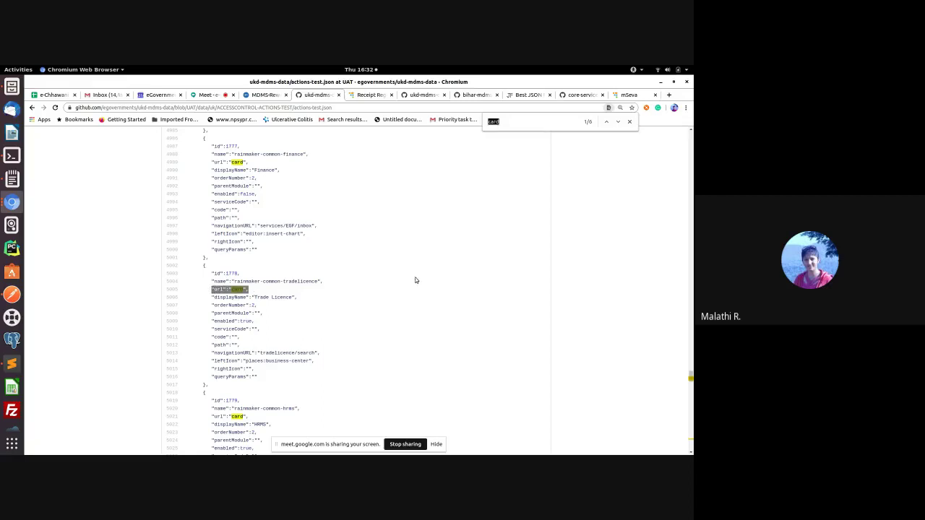
left_click_drag(249, 290, 211, 290)
key("ctrl+c")
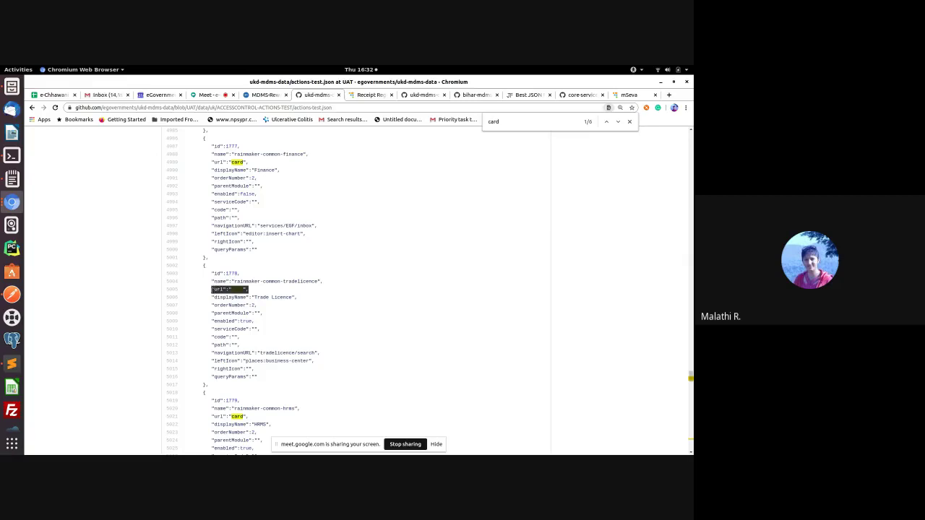
right_click(215, 289)
left_click(232, 296)
double_click(504, 121)
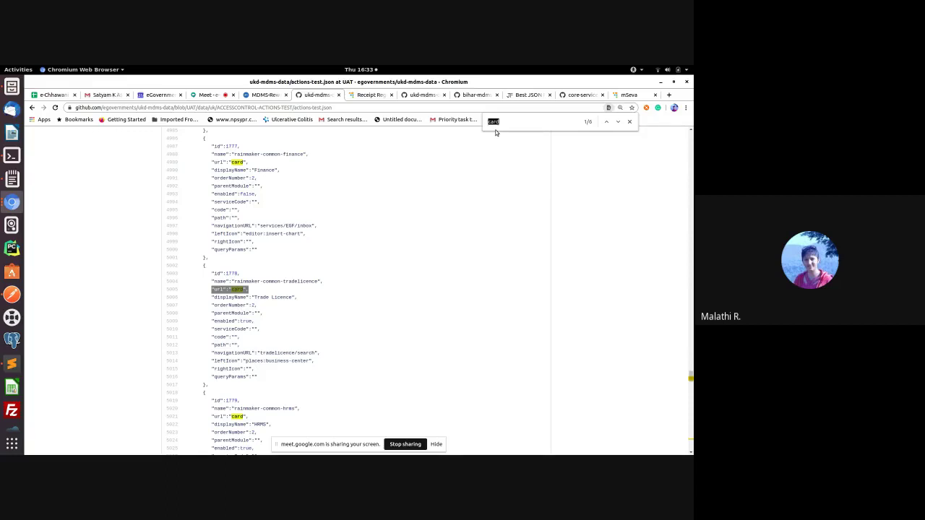
key("ctrl+v")
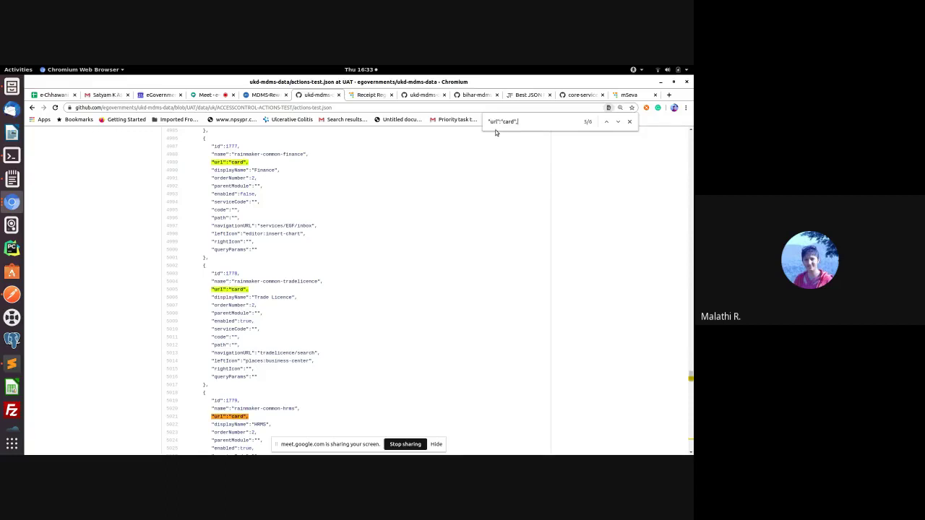
Step: Step through every "url":"card", match, examining the Complaints, Property Tax, Finance, Trade Licence, HRMS and Miscellaneous Collection entries
left_click(618, 122)
left_click(617, 122)
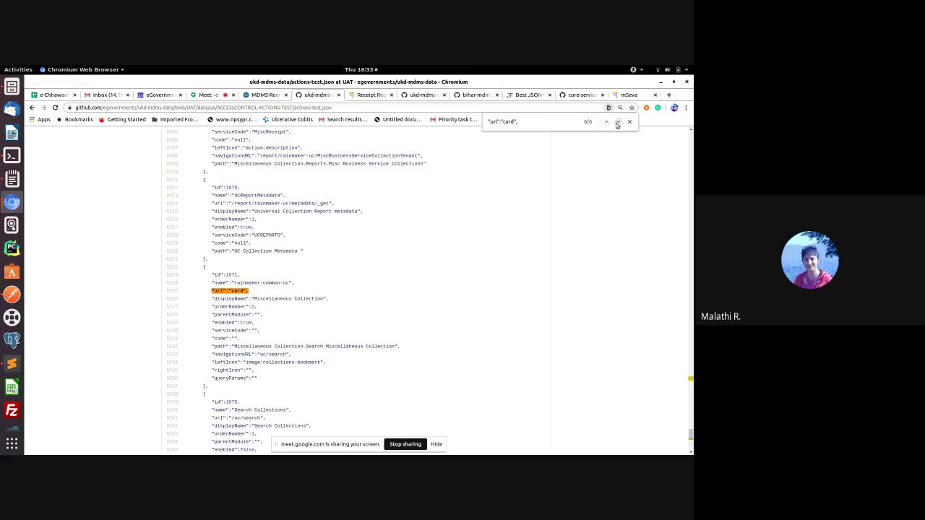
left_click(617, 122)
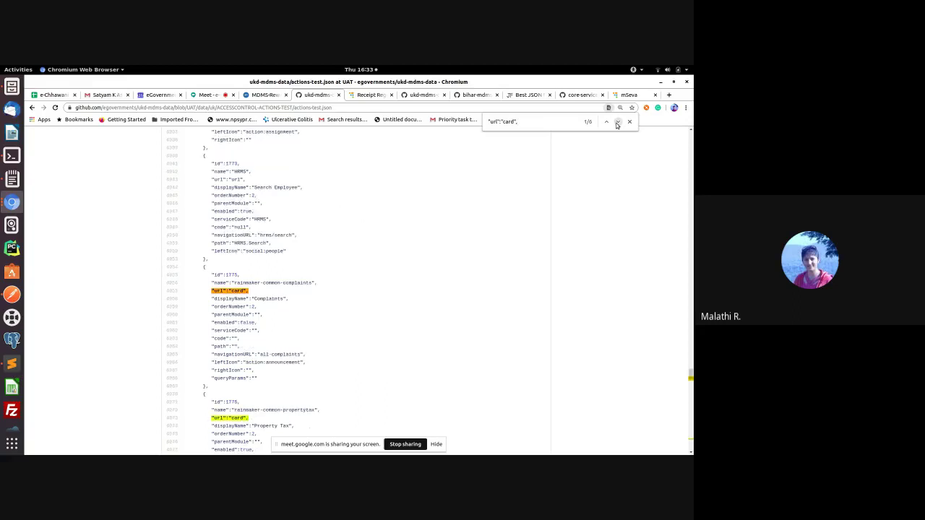
left_click(618, 123)
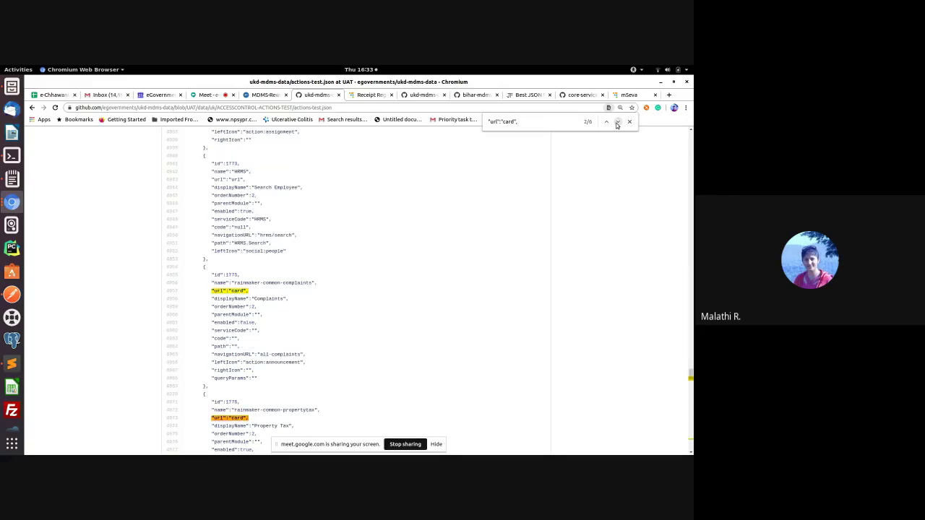
scroll(488, 321, "down", 3)
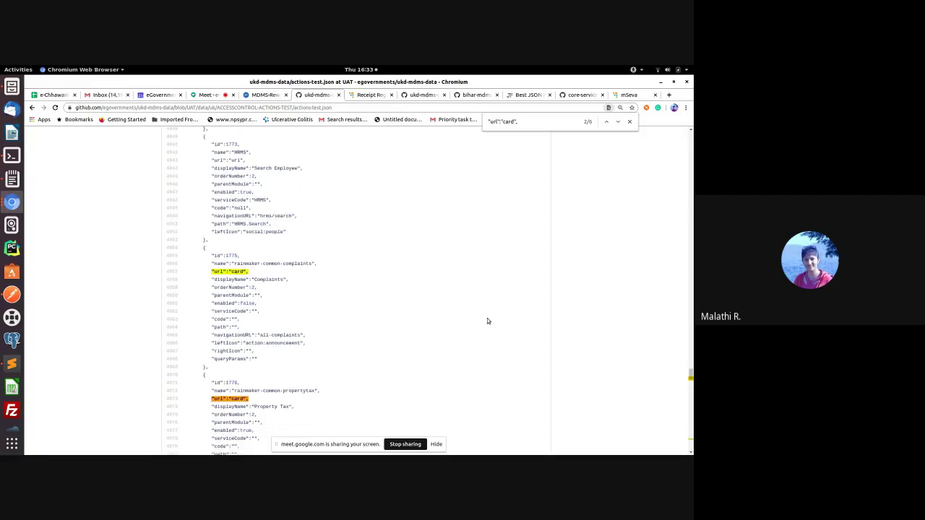
left_click(620, 123)
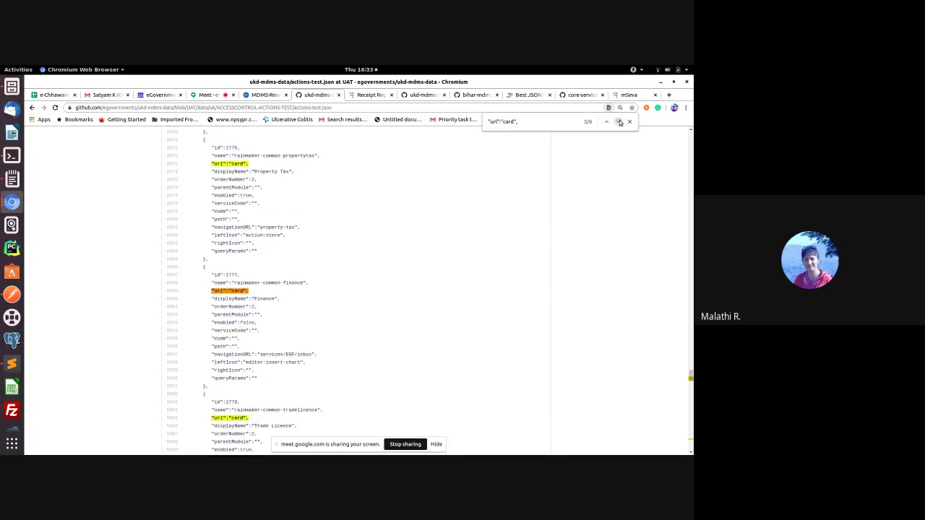
left_click(619, 123)
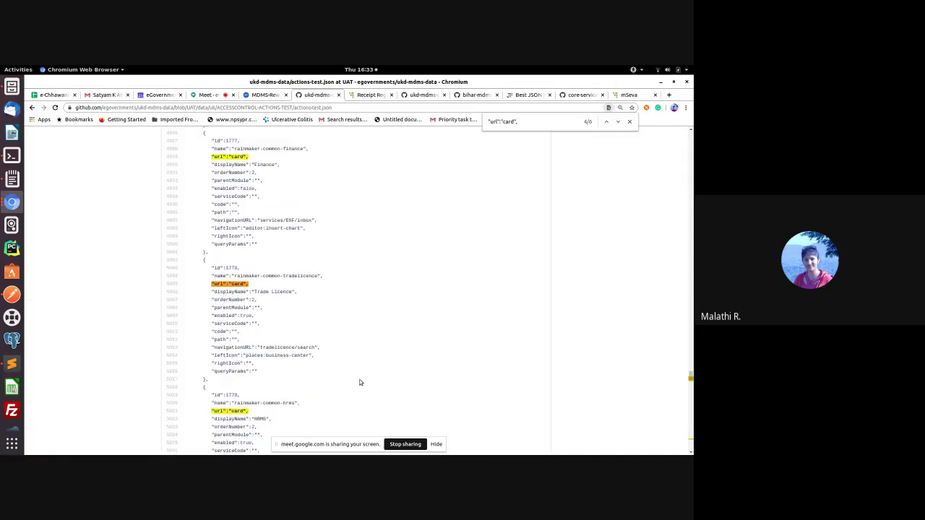
scroll(362, 383, "down", 5)
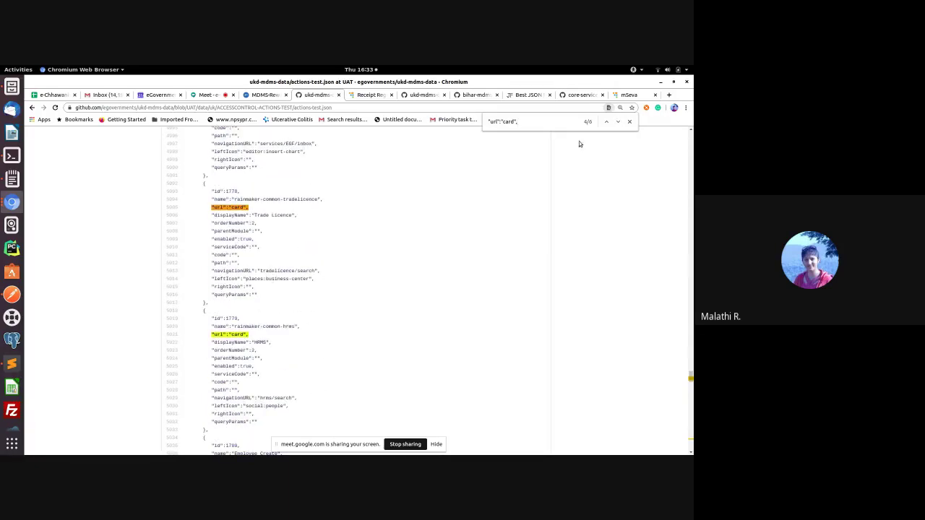
left_click(618, 122)
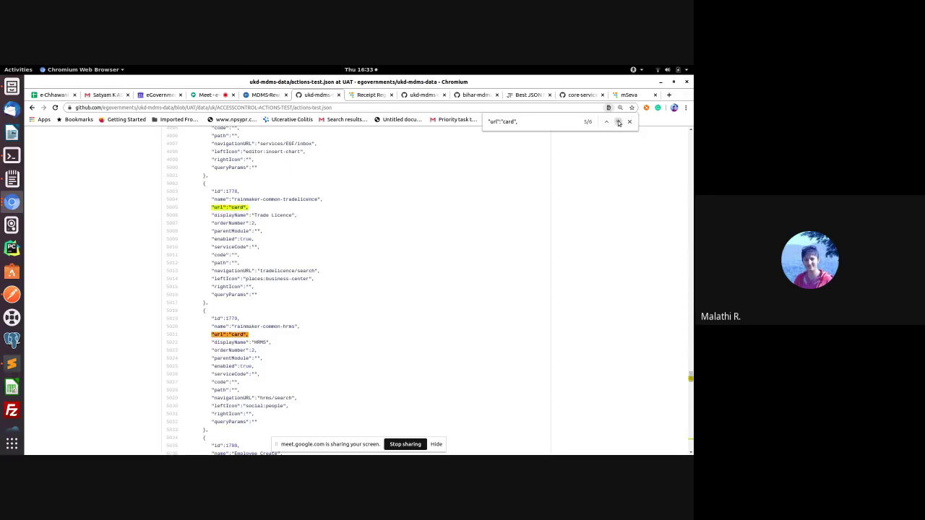
left_click(618, 122)
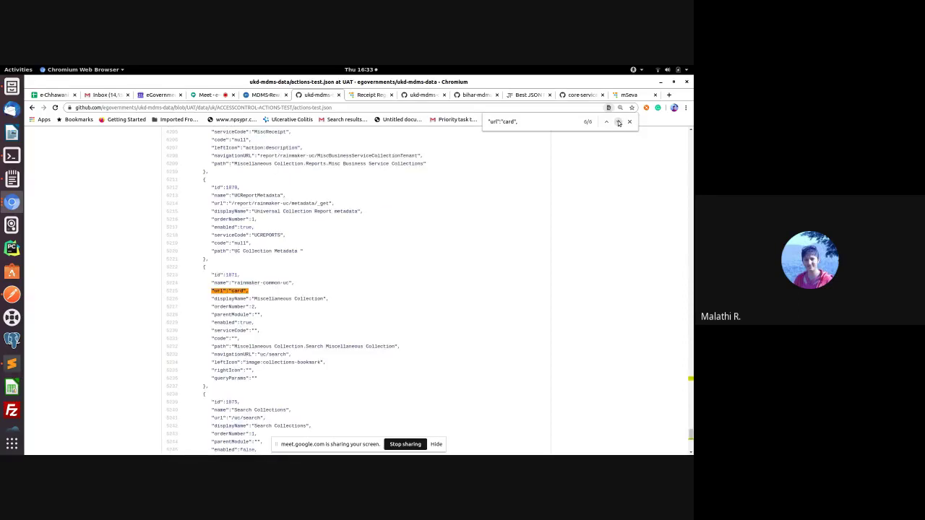
Step: Revisit the Property Tax, Finance, Trade Licence and HRMS card entries among the search matches
left_click(618, 123)
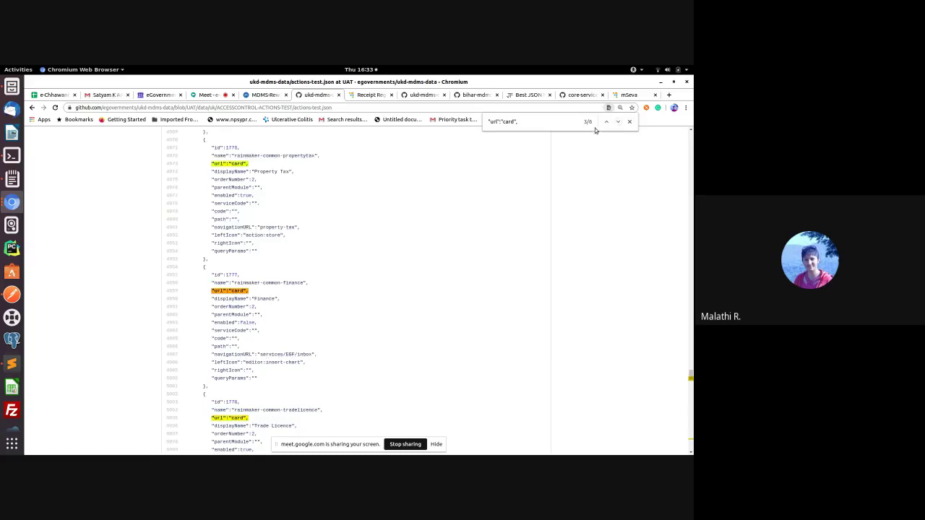
key("shift+Return")
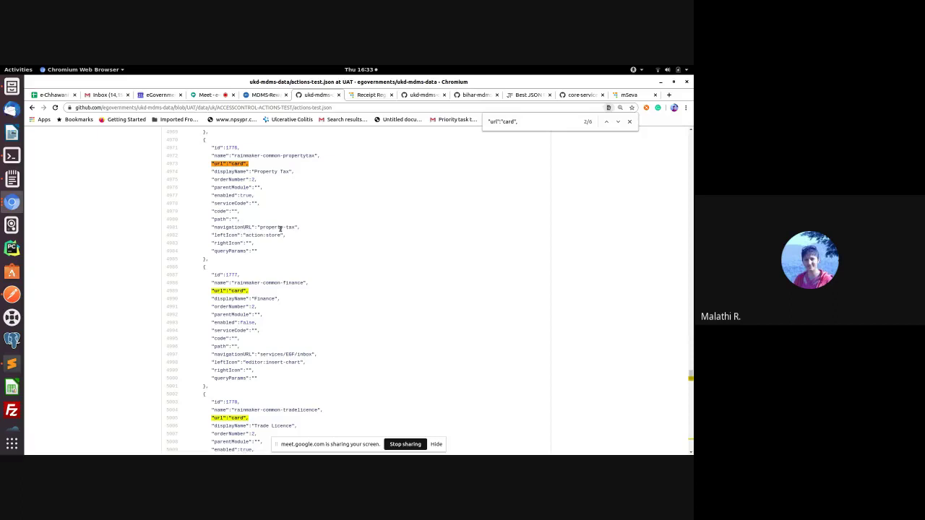
left_click(618, 123)
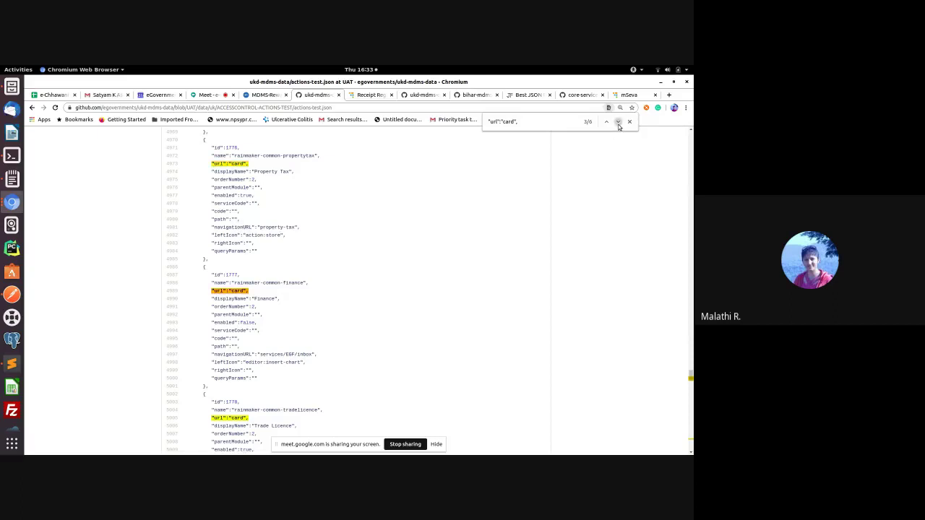
left_click(618, 123)
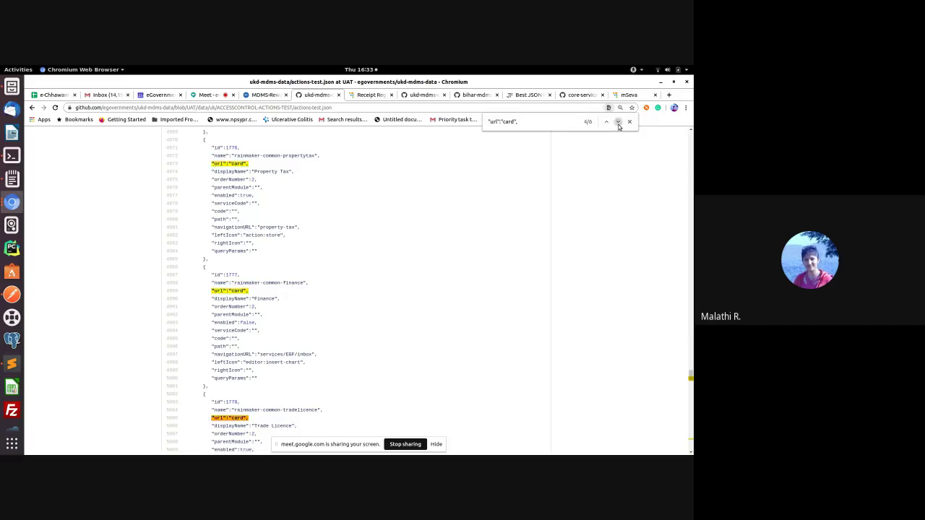
scroll(412, 316, "down", 4)
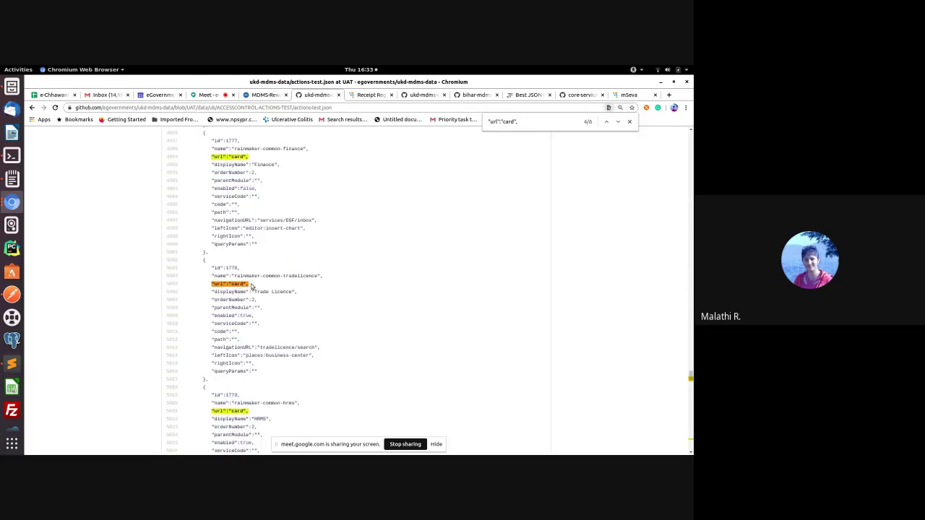
left_click(619, 122)
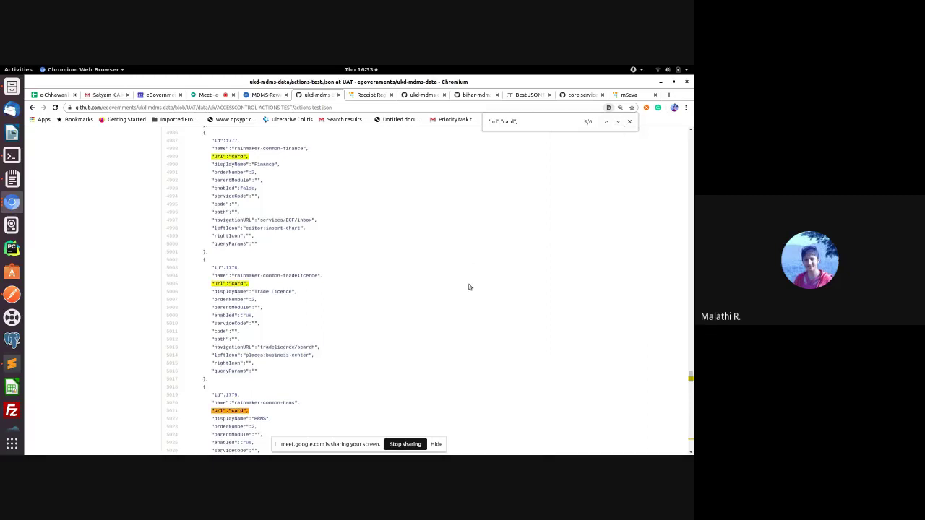
scroll(468, 284, "down", 5)
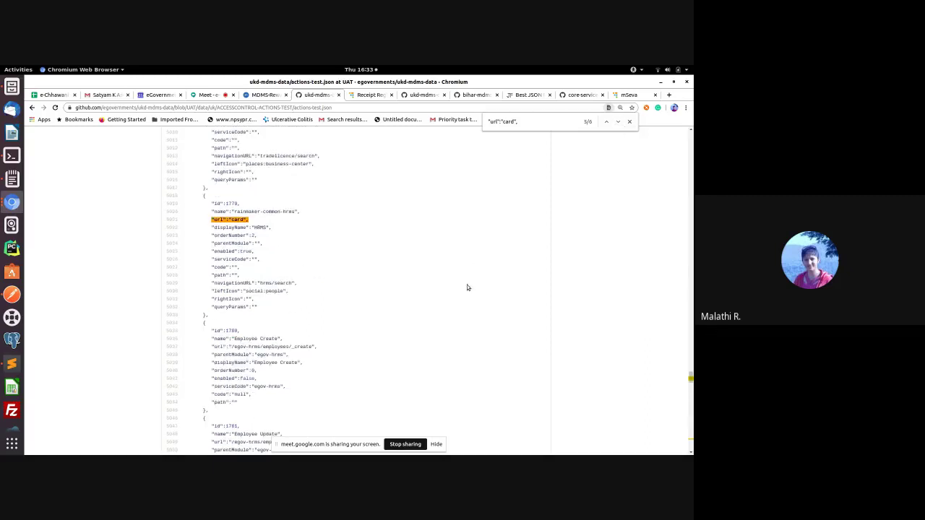
Step: Restart from the Complaints card match and review the card entries through HRMS, returning to Finance and Trade Licence
left_click(619, 122)
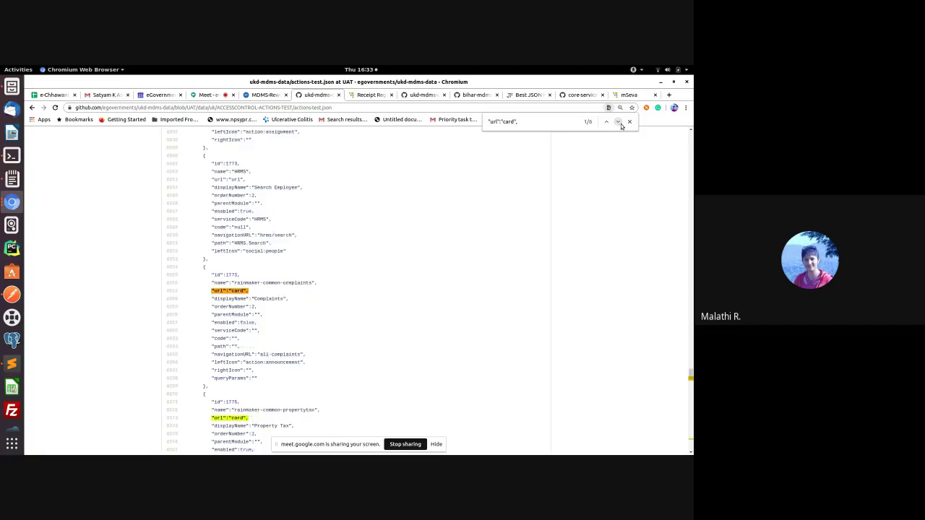
left_click(620, 123)
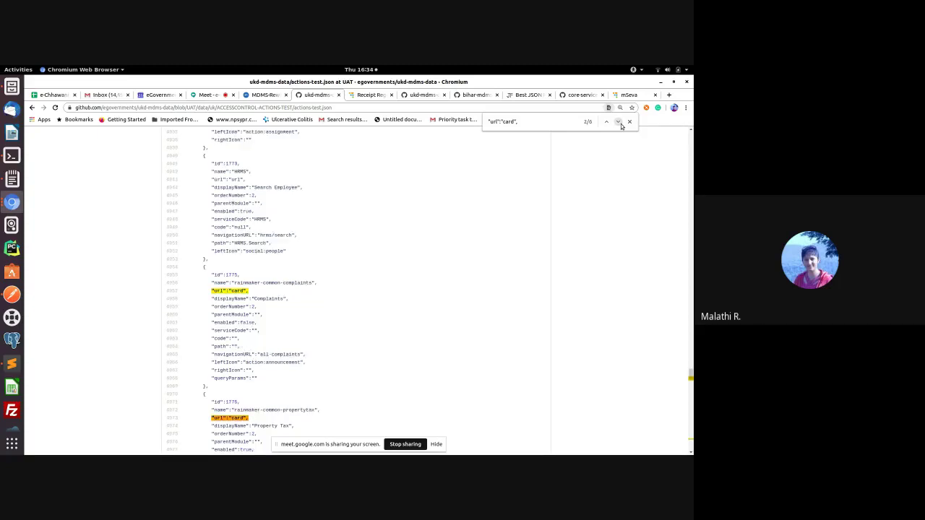
scroll(495, 255, "down", 3)
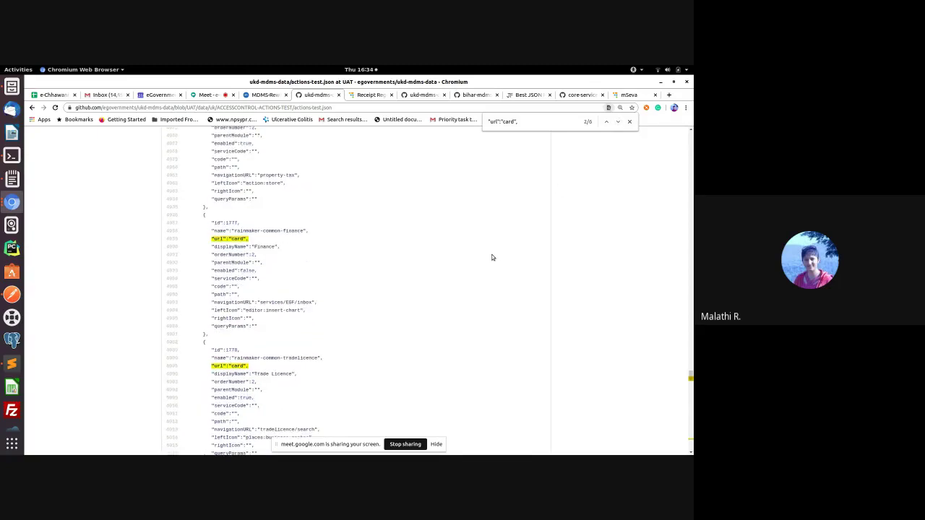
scroll(490, 258, "down", 5)
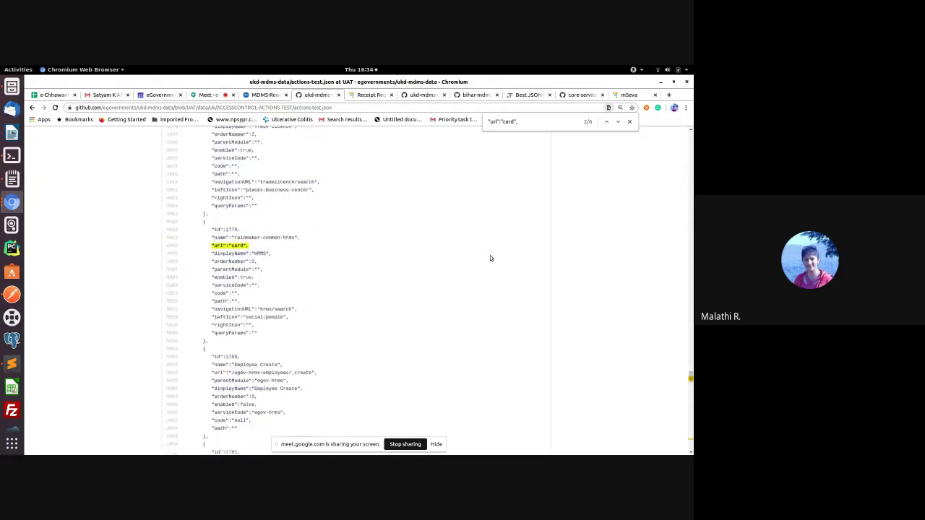
scroll(489, 254, "up", 9)
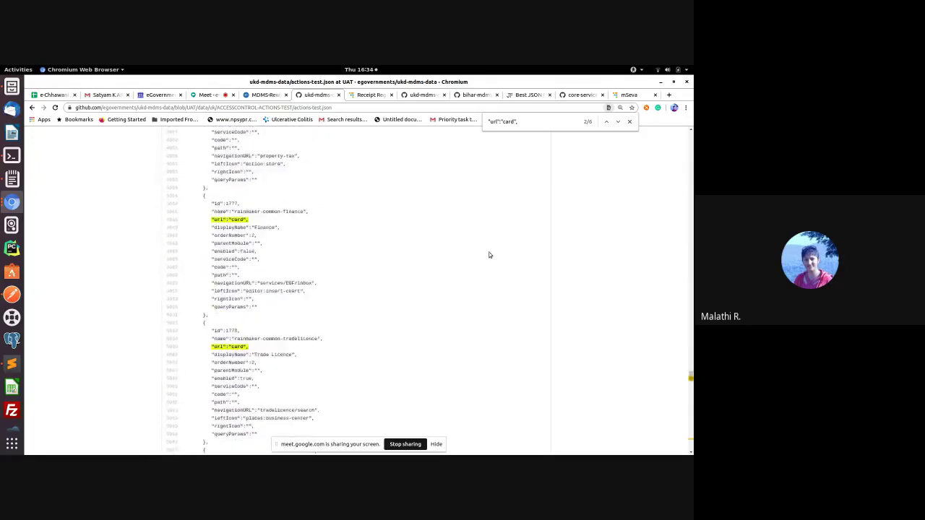
Step: Go back through the "url":"card", matches to the Trade Licence entry and examine its path, enabled and parentModule fields
left_click(607, 122)
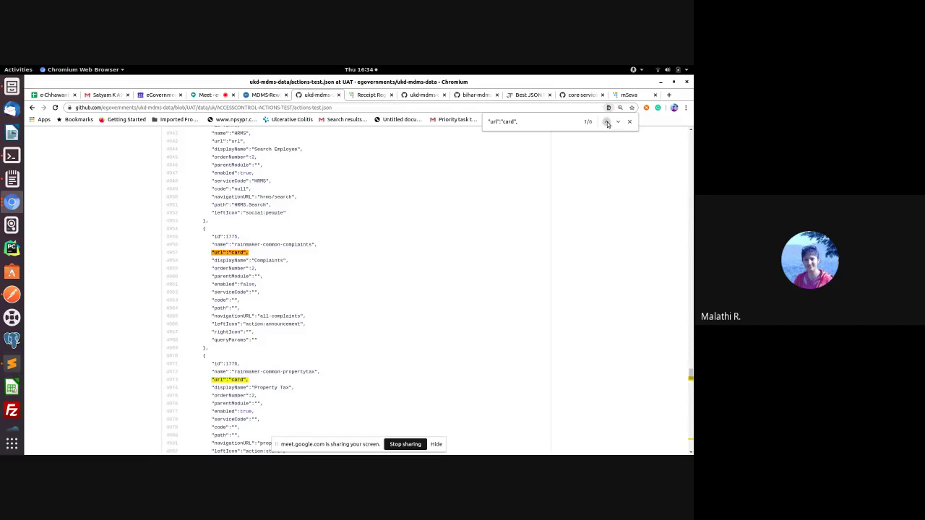
left_click(607, 123)
key("shift+Return")
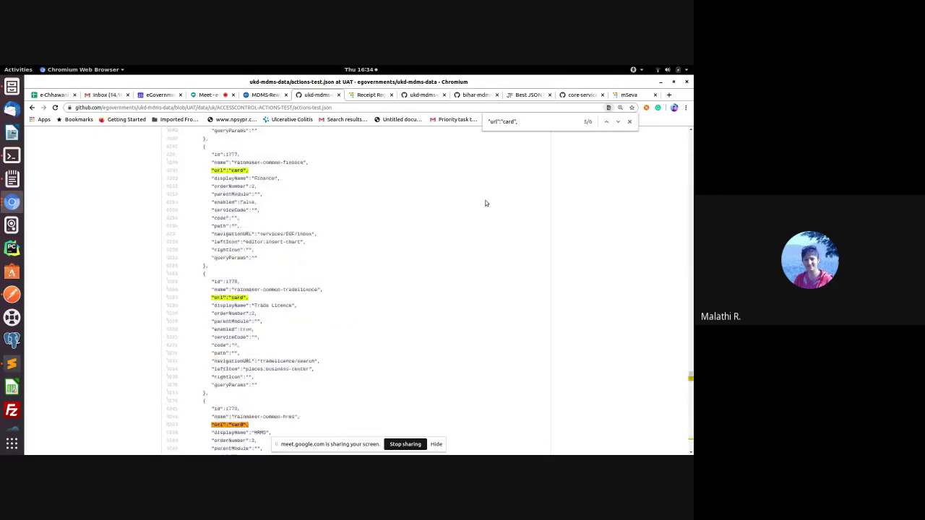
key("shift+Return")
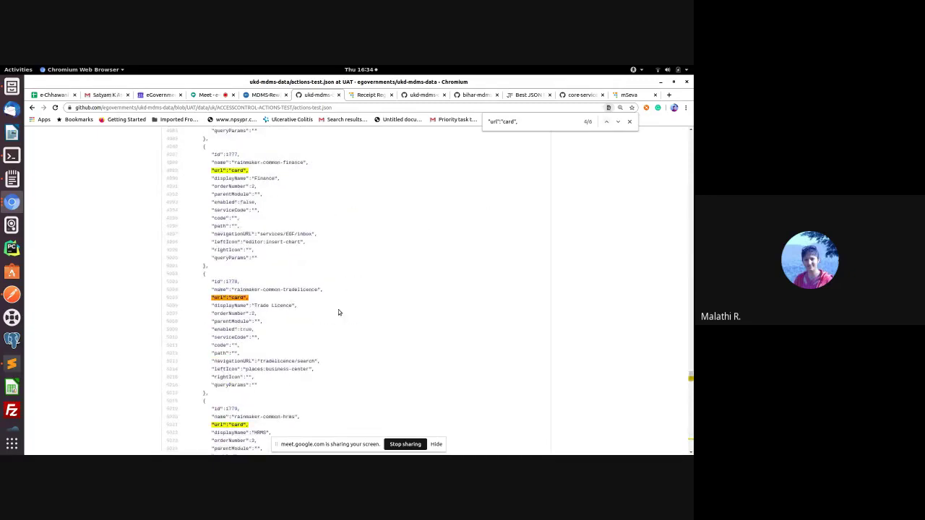
triple_click(338, 313)
left_click(320, 326)
left_click(243, 370)
left_click(233, 352)
double_click(246, 329)
left_click(256, 322)
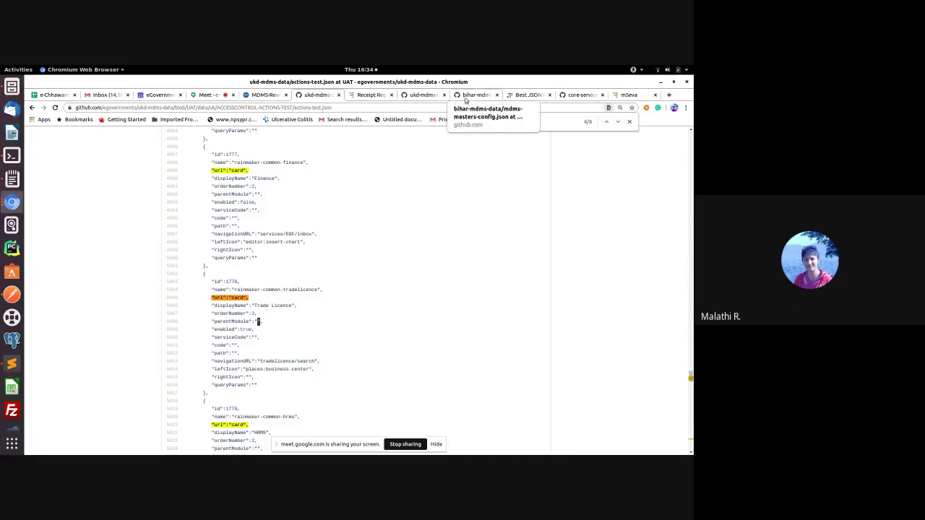
Step: Switch to the employee portal and reopen the Trade License submenu from the main menu
left_click(370, 95)
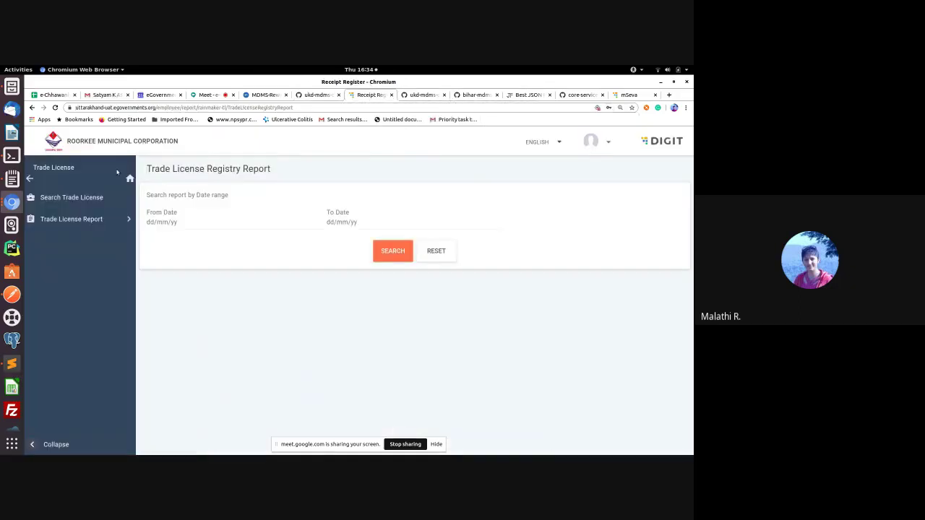
left_click(30, 180)
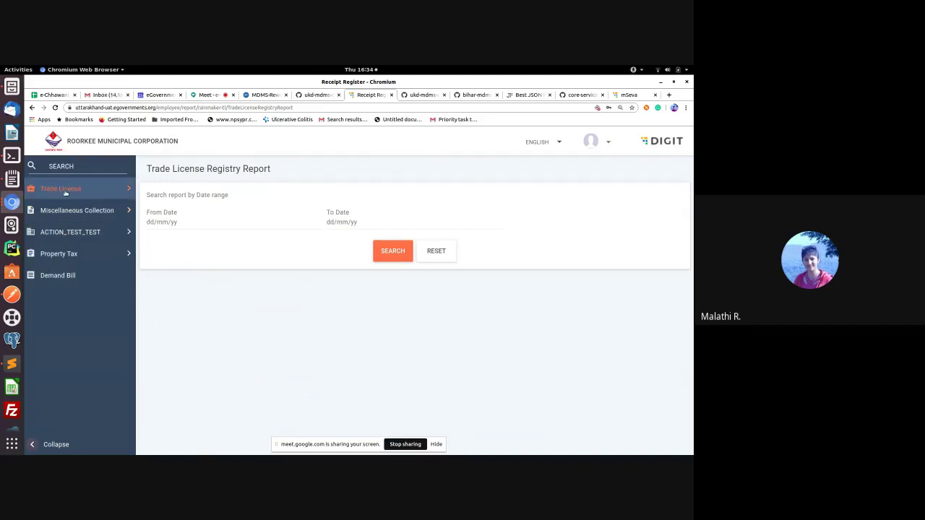
left_click(66, 191)
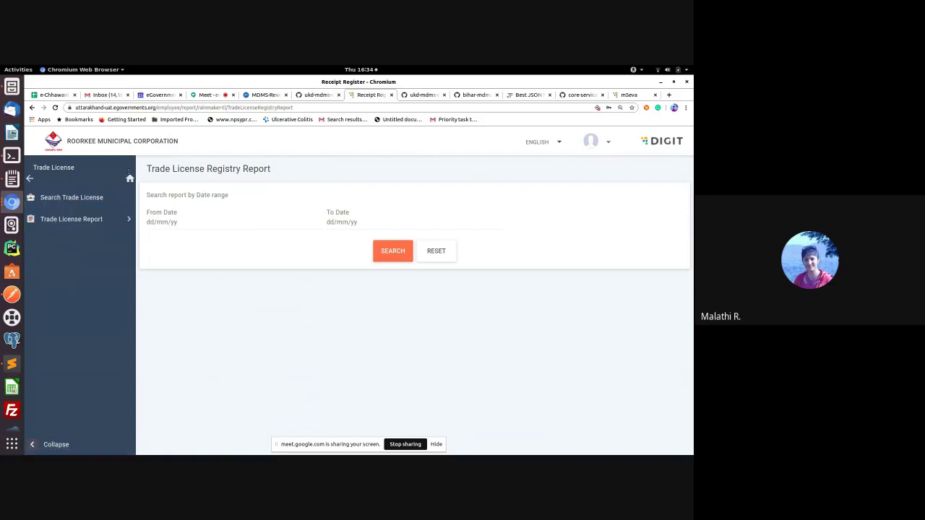
Step: In actions-test.json, copy the Trade Licence card's navigationURL value tradelicence/search and search the page for it
left_click(315, 96)
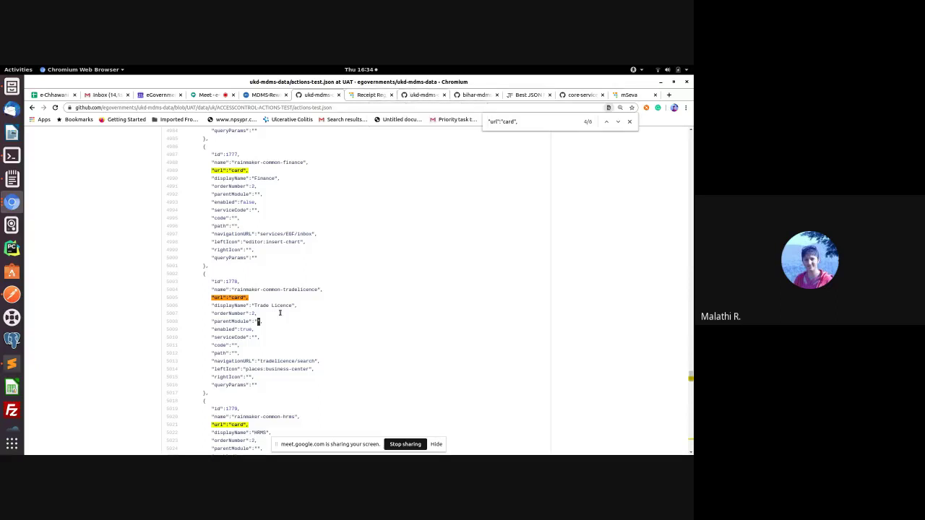
left_click_drag(259, 360, 313, 361)
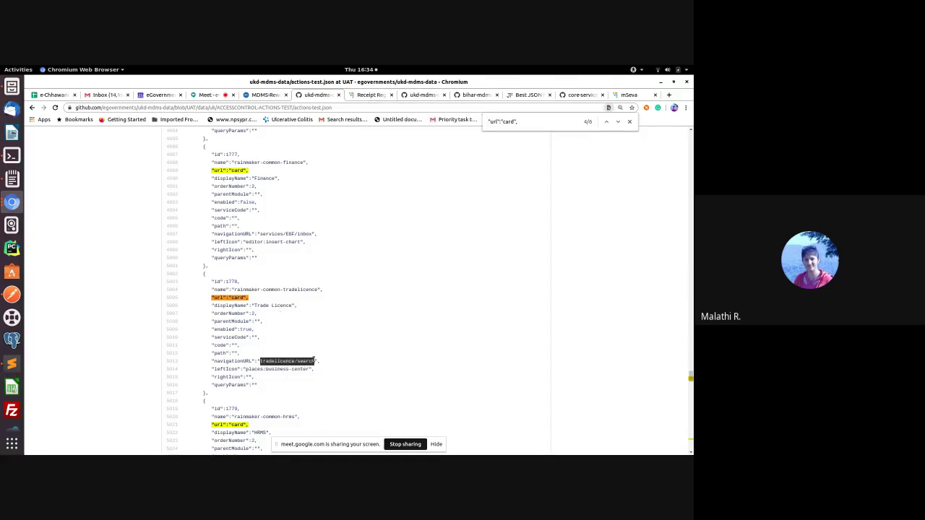
key("ctrl+f")
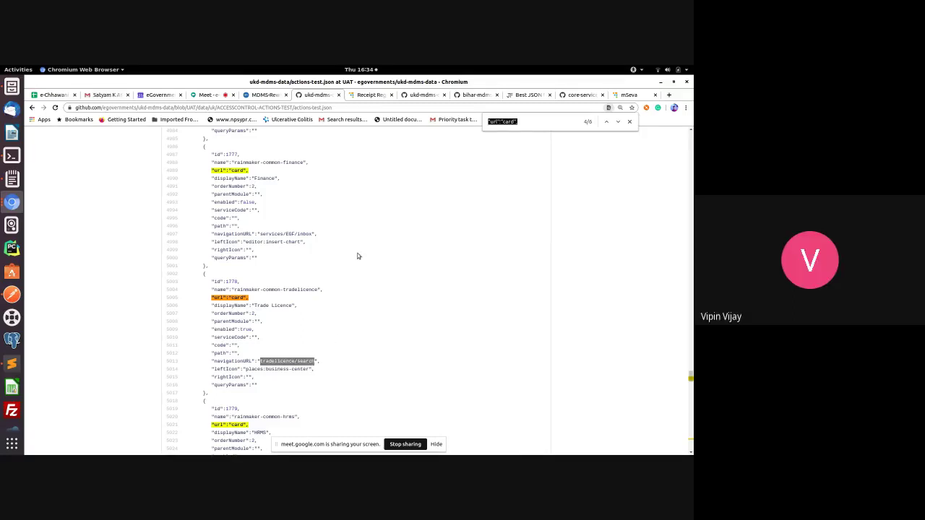
right_click(293, 361)
left_click(305, 366)
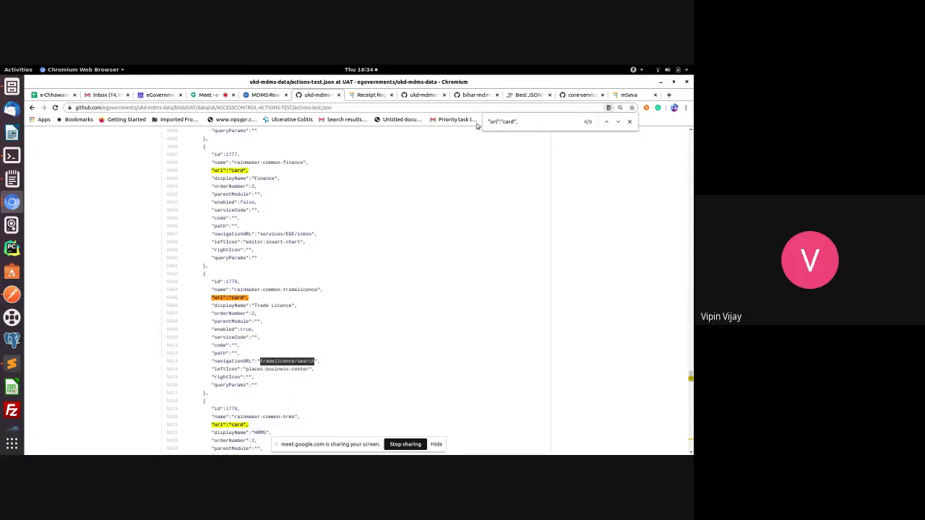
left_click_drag(520, 119, 481, 121)
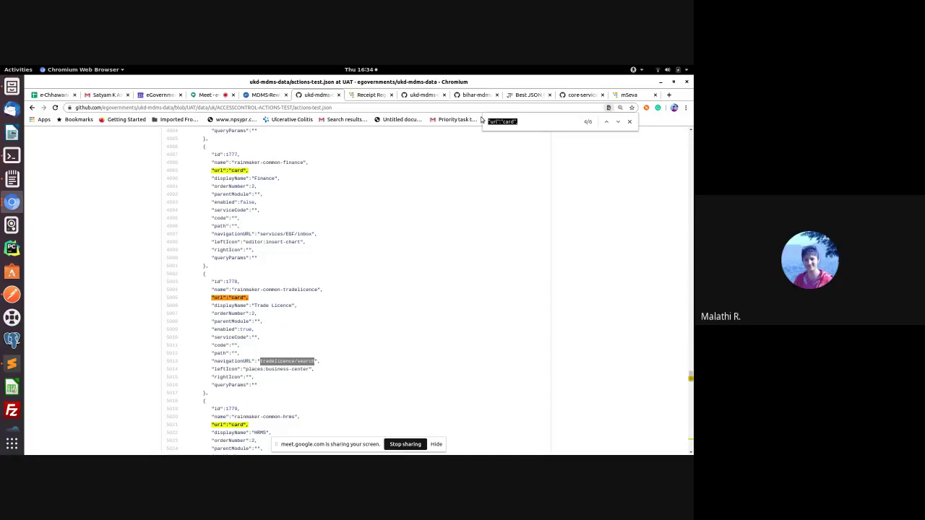
key("ctrl+v")
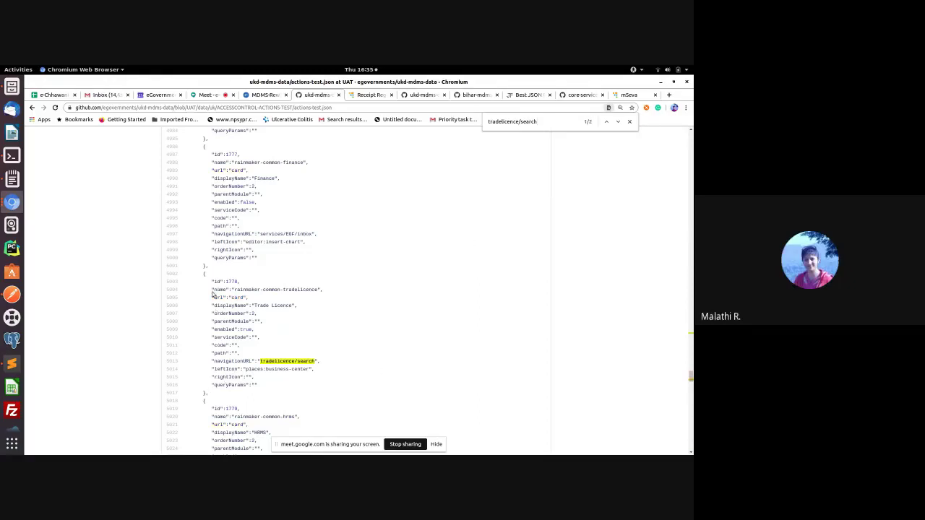
Step: Compare the rainmaker-common-tradelicence card entry with the TradeLicenseApplication entry that shares its navigationURL, glancing at the portal's Trade License menu
left_click_drag(214, 281, 214, 307)
left_click(257, 338)
left_click(618, 122)
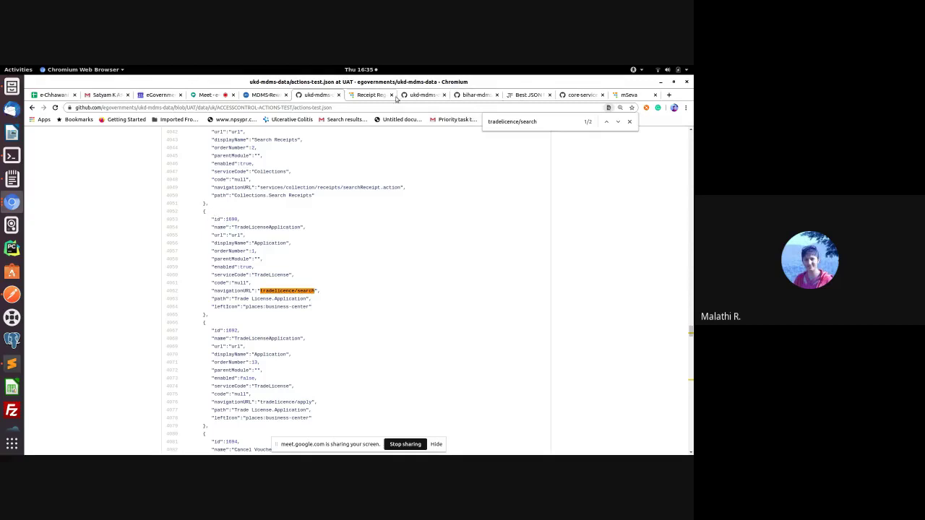
left_click(380, 96)
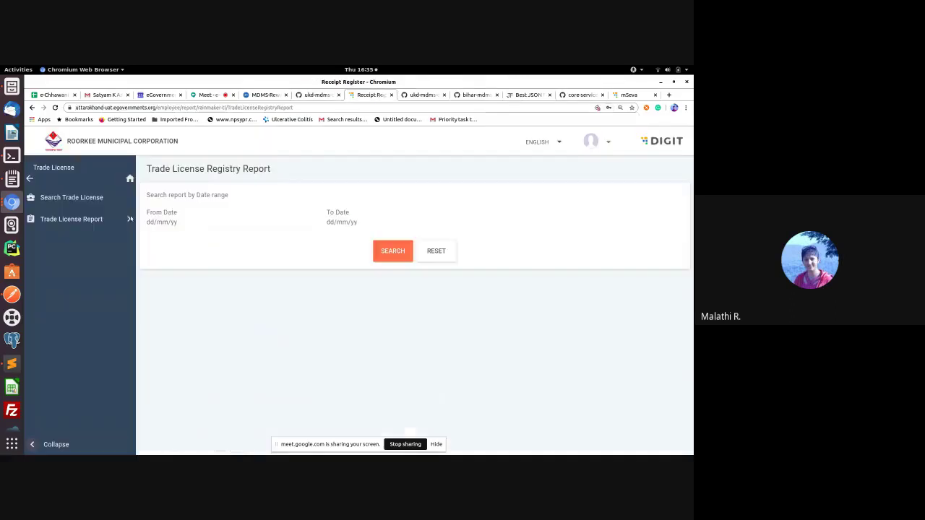
left_click(312, 95)
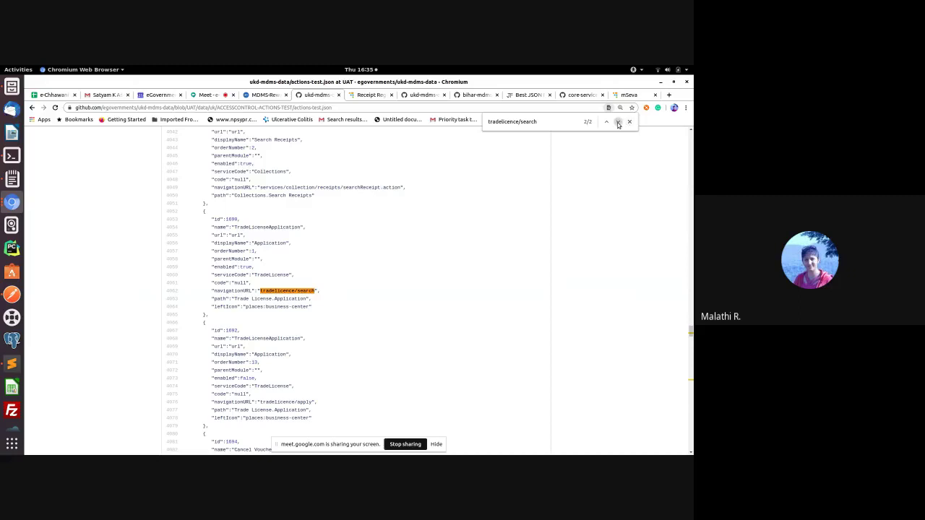
left_click(618, 122)
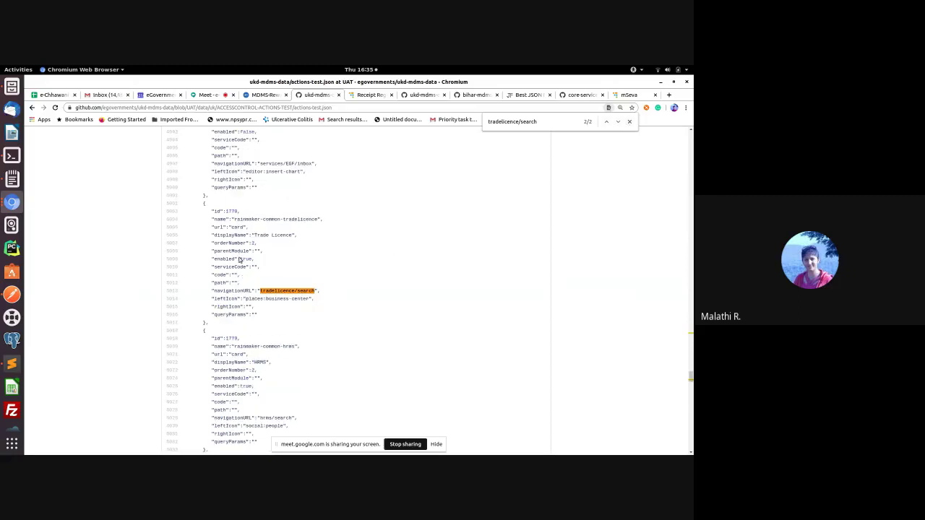
Step: Return to the employee portal and check the Search Trade License link by going out of and back into the Trade License submenu
left_click(371, 94)
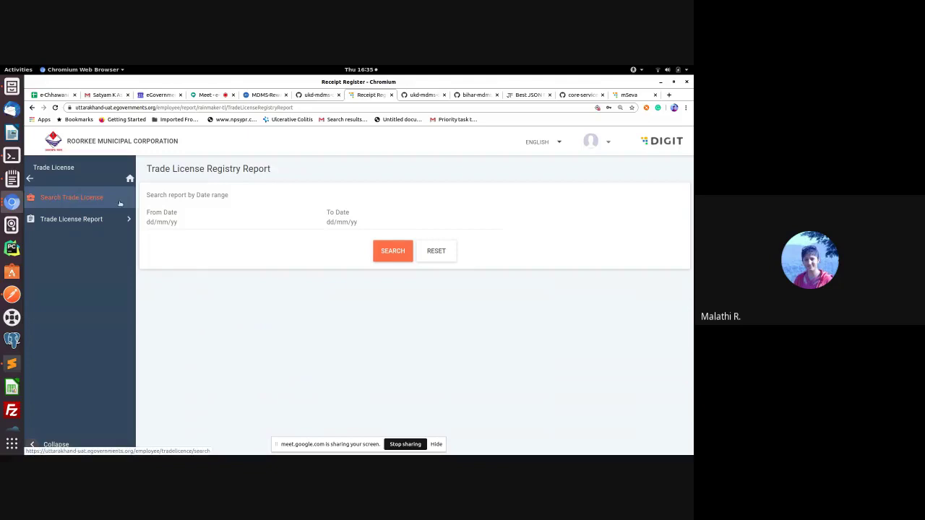
left_click(31, 180)
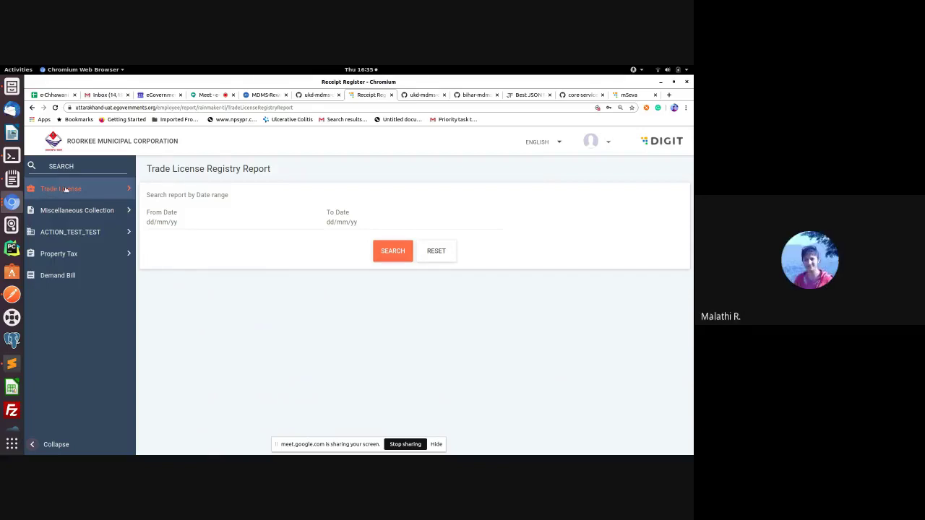
left_click(66, 189)
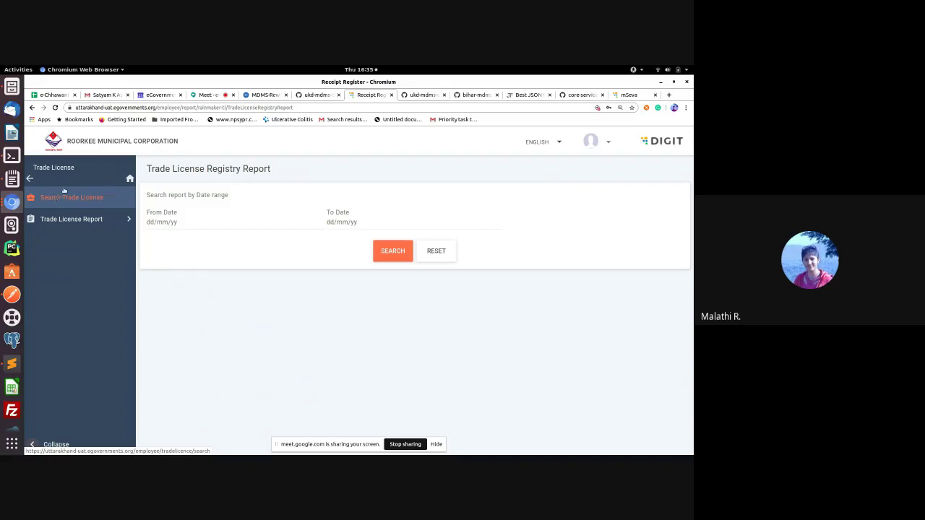
Step: Return to actions-test.json and examine the name and displayName of the TradeLicenseApplication entry with navigationURL tradelicence/search
left_click(318, 95)
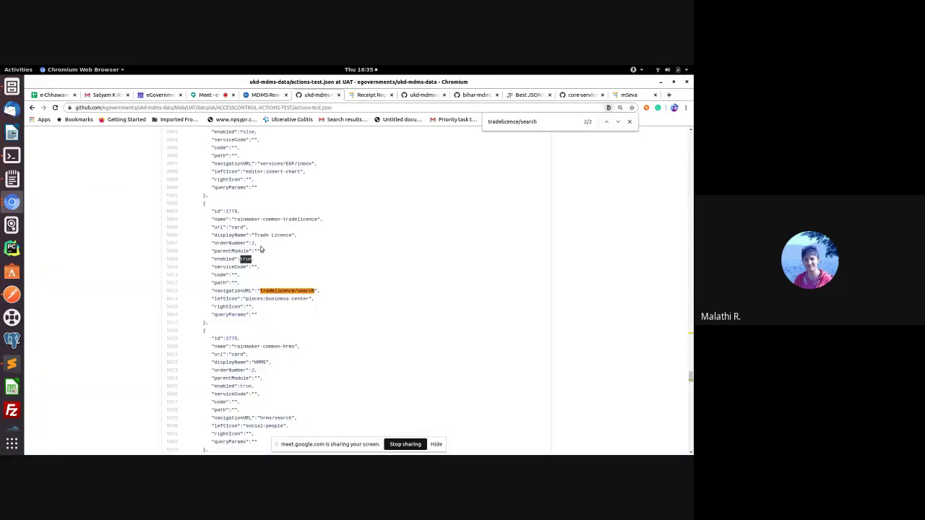
left_click(604, 122)
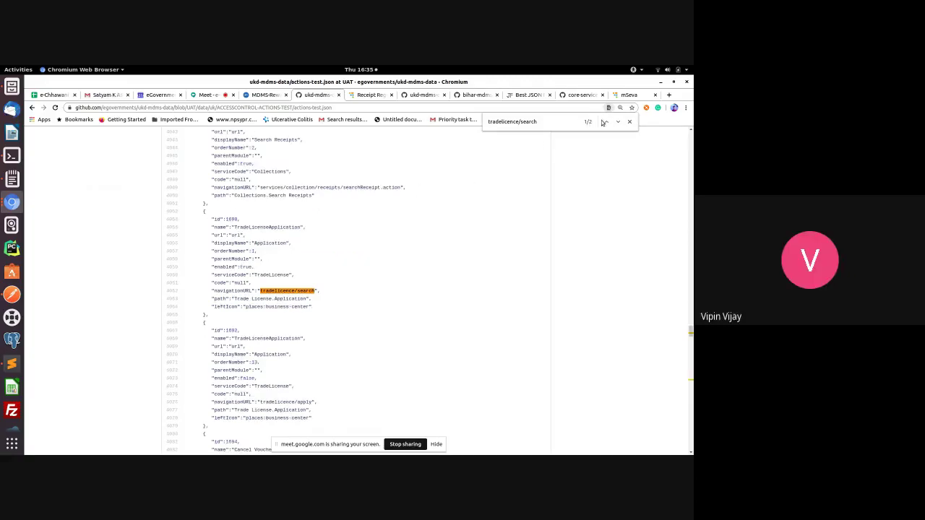
double_click(275, 227)
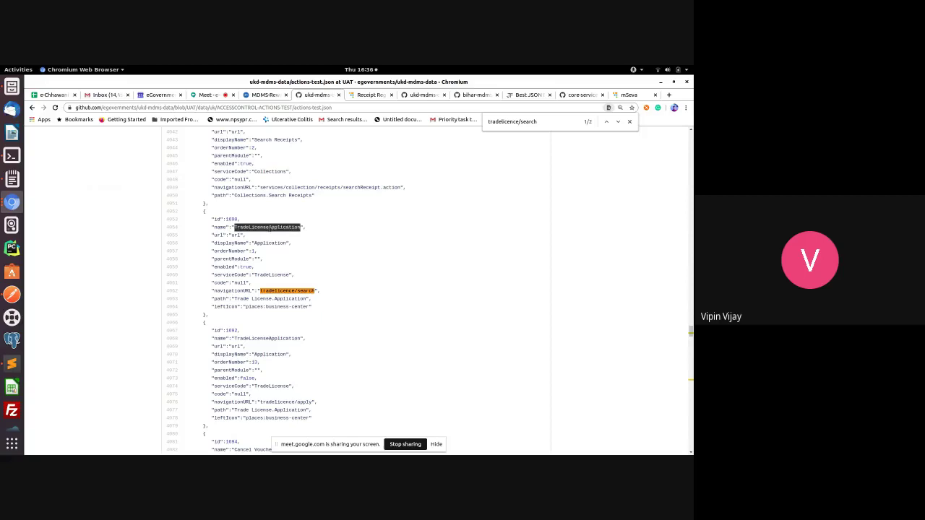
double_click(269, 243)
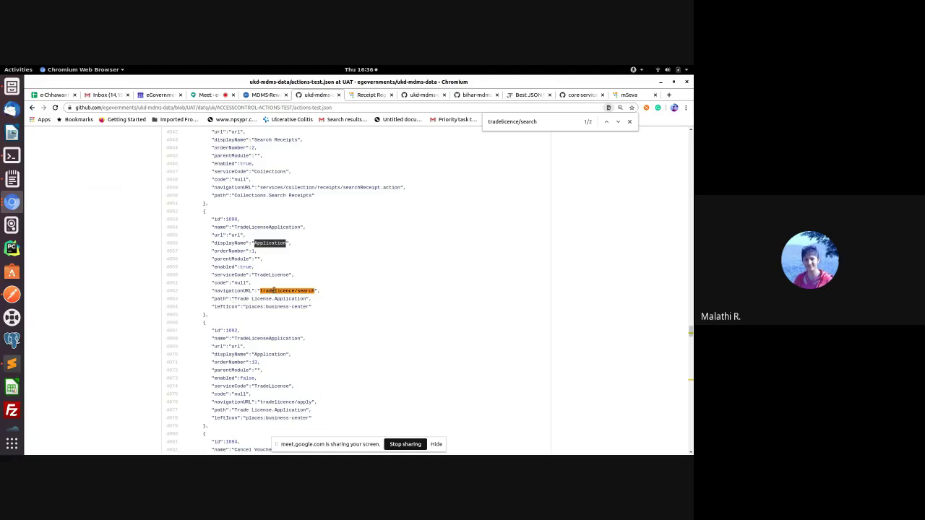
left_click(322, 248)
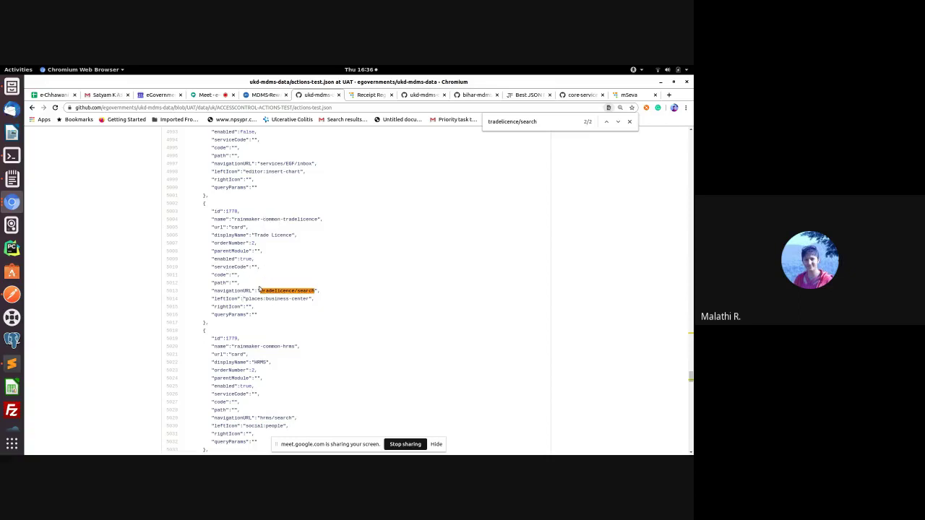
Step: Move from the Trade Licence card match to the TradeLicenseApplication match and examine its path Trade License.Application and its navigationURL
left_click_drag(539, 124, 487, 123)
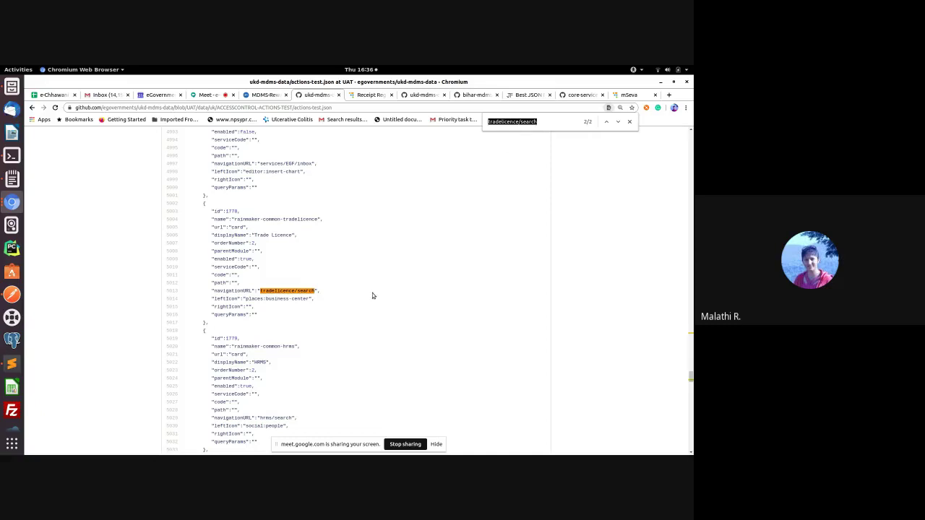
left_click(258, 290)
left_click(616, 122)
left_click(616, 121)
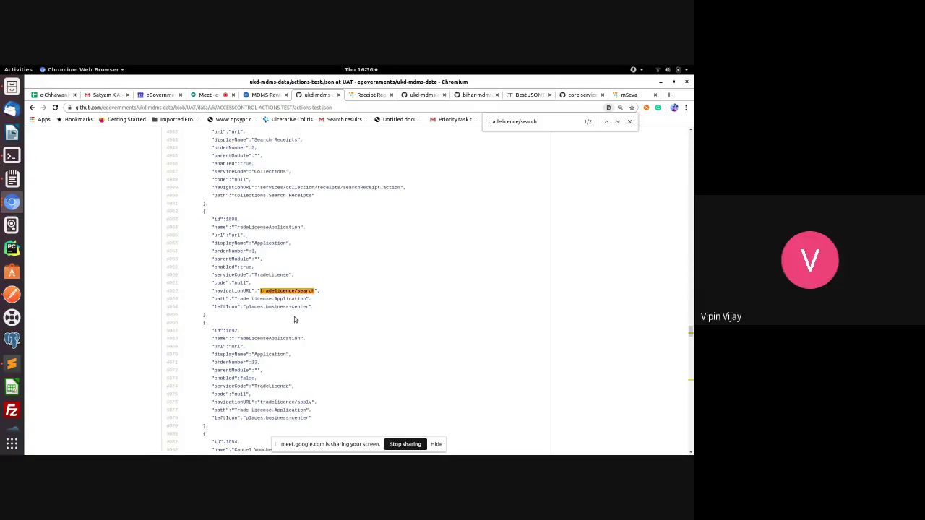
double_click(262, 298)
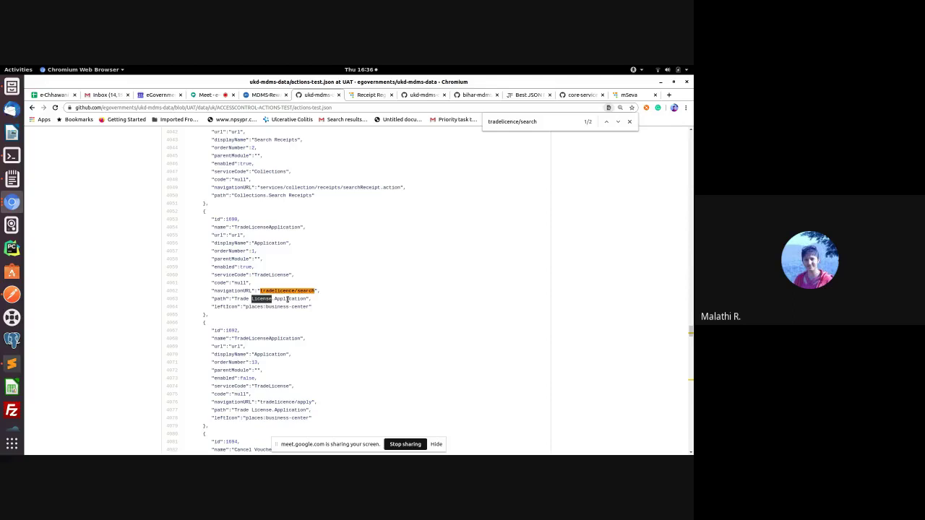
double_click(288, 299)
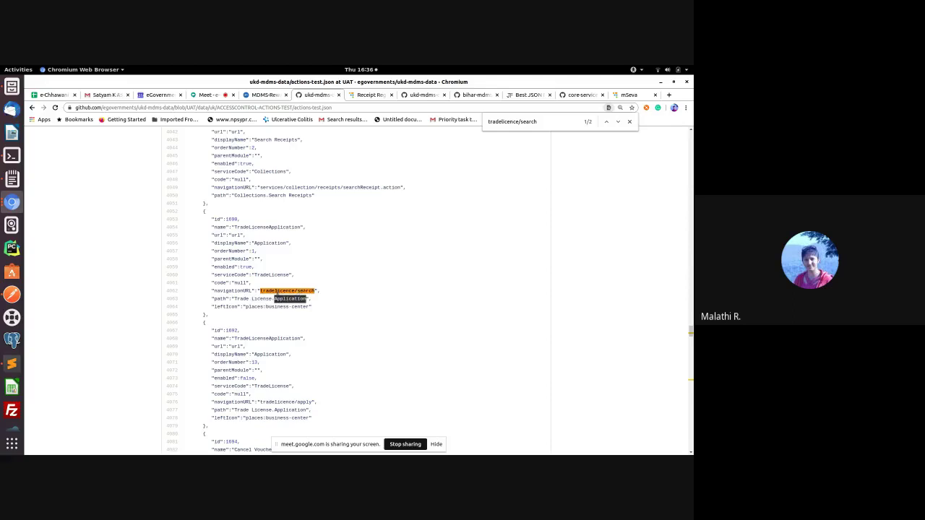
triple_click(272, 290)
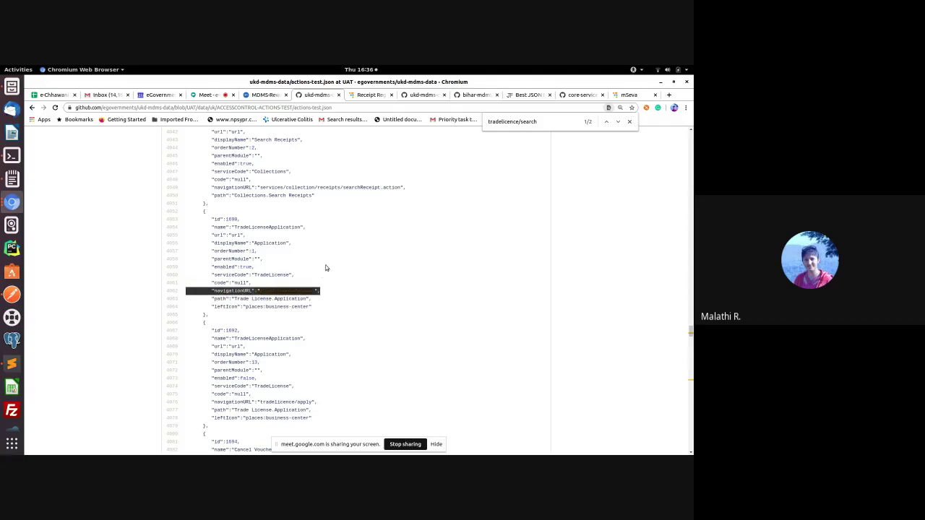
left_click(326, 268)
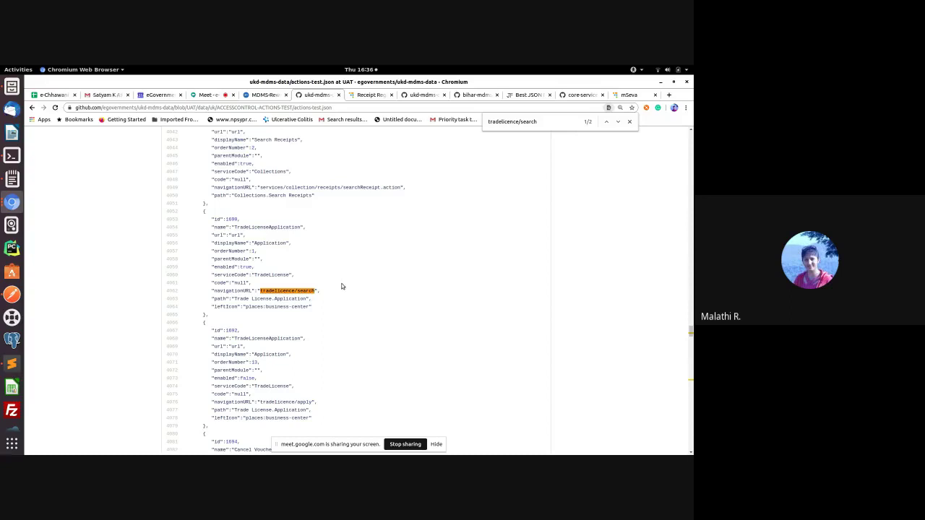
Step: Compare the portal's top-level menu with the TradeLicenseApplication entry's navigationURL line in actions-test.json, finishing on the portal
left_click(371, 96)
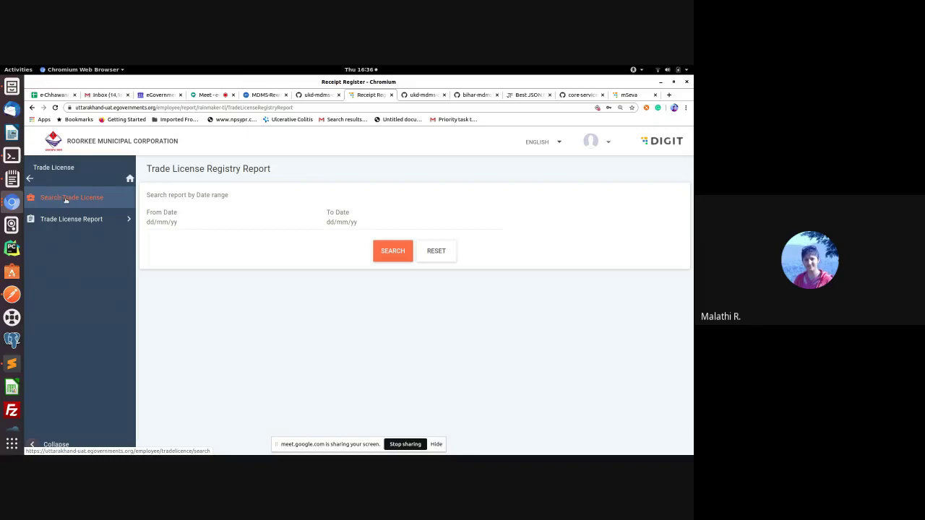
left_click(30, 179)
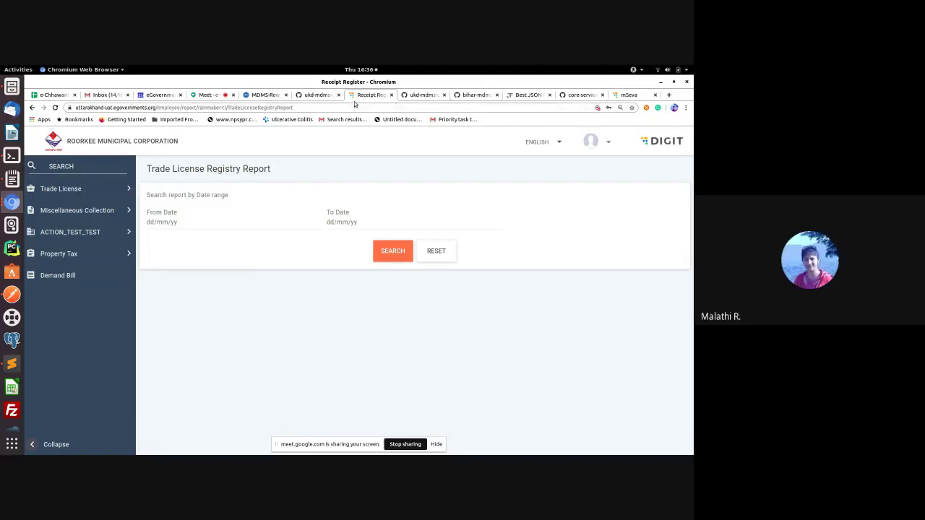
left_click(310, 94)
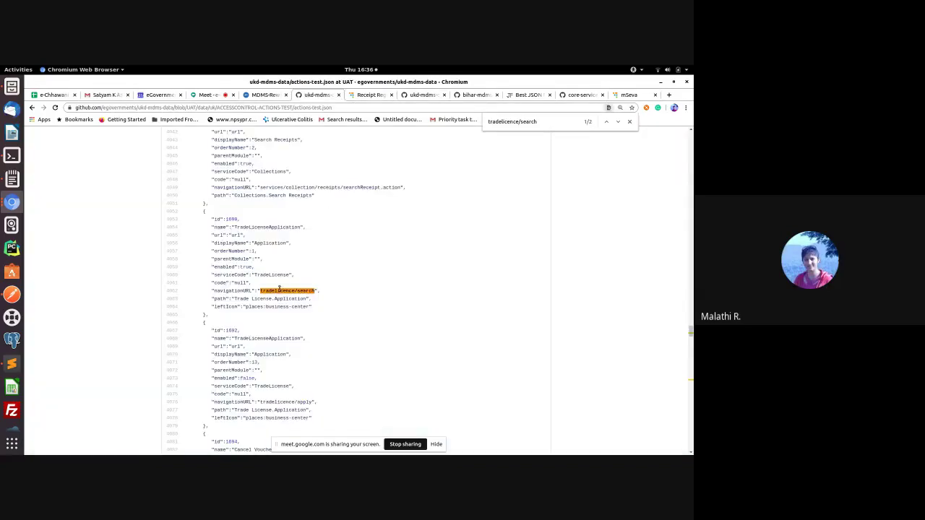
triple_click(316, 290)
left_click(344, 280)
left_click(351, 96)
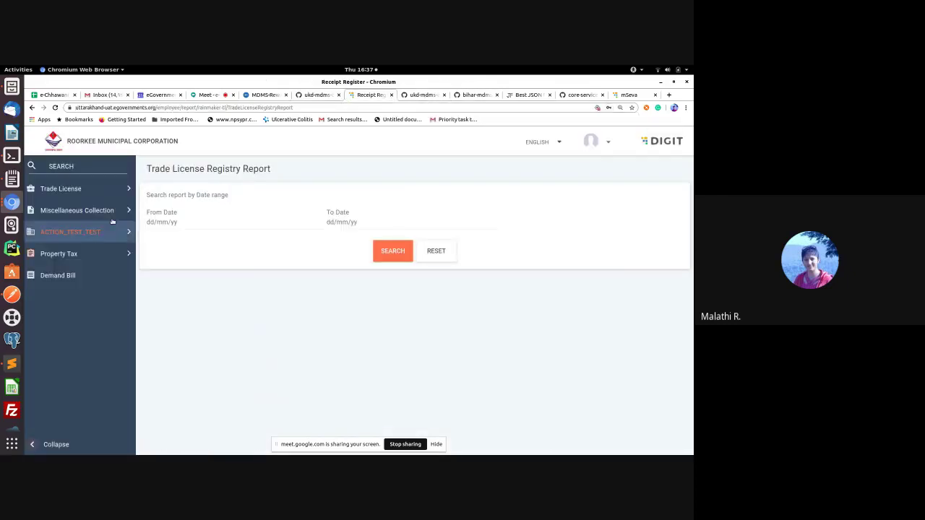
Step: Open the portal's Search Trade License page and examine the enabled setting of the TradeLicenseApplication entry in actions-test.json
left_click(104, 194)
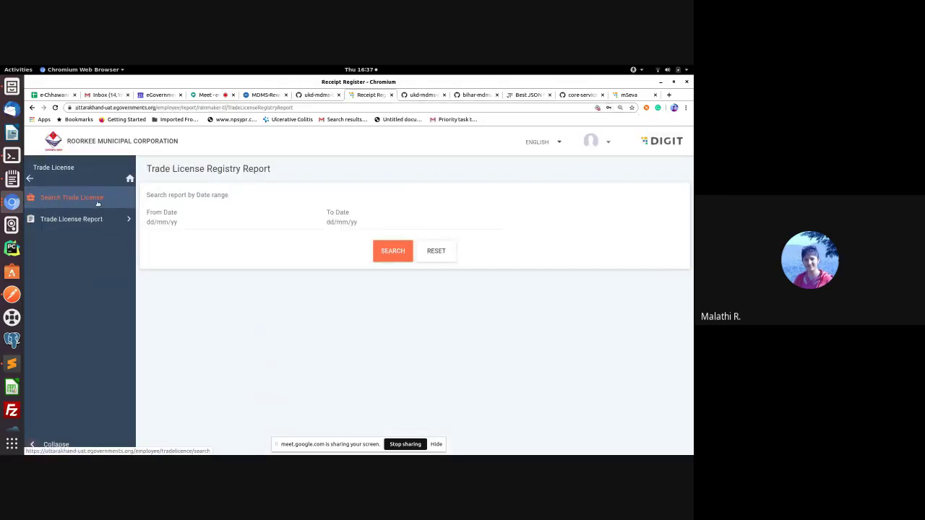
left_click(98, 203)
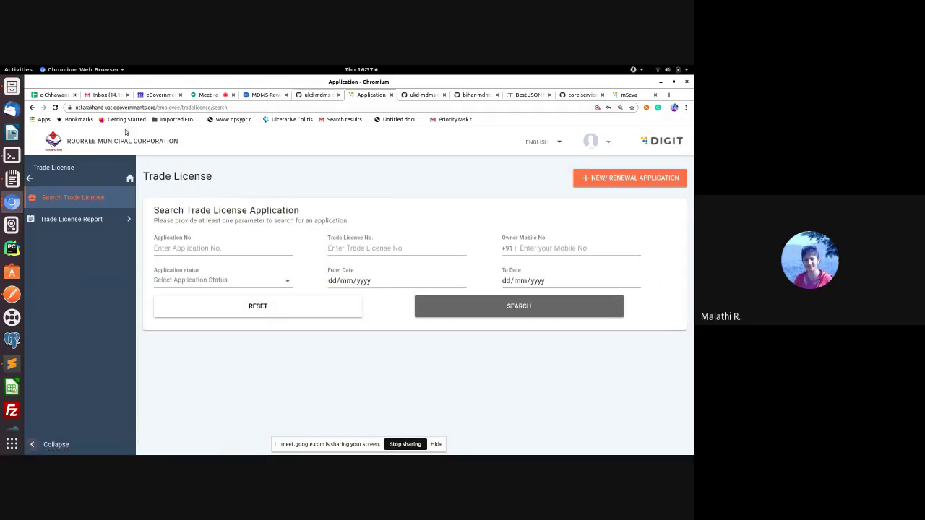
left_click(309, 97)
double_click(223, 267)
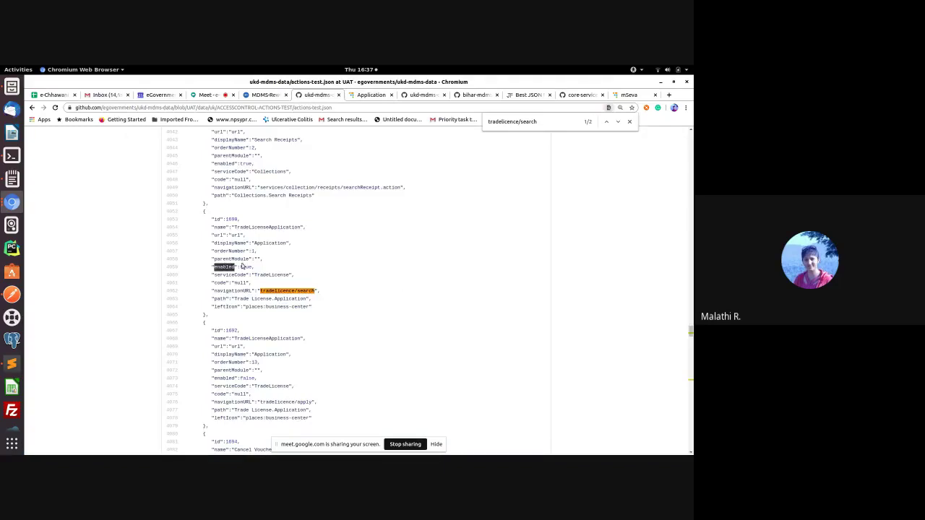
double_click(245, 267)
Step: Move to the rainmaker-common-tradelicence card match for tradelicence/search and examine its enabled setting
left_click(617, 123)
left_click(617, 122)
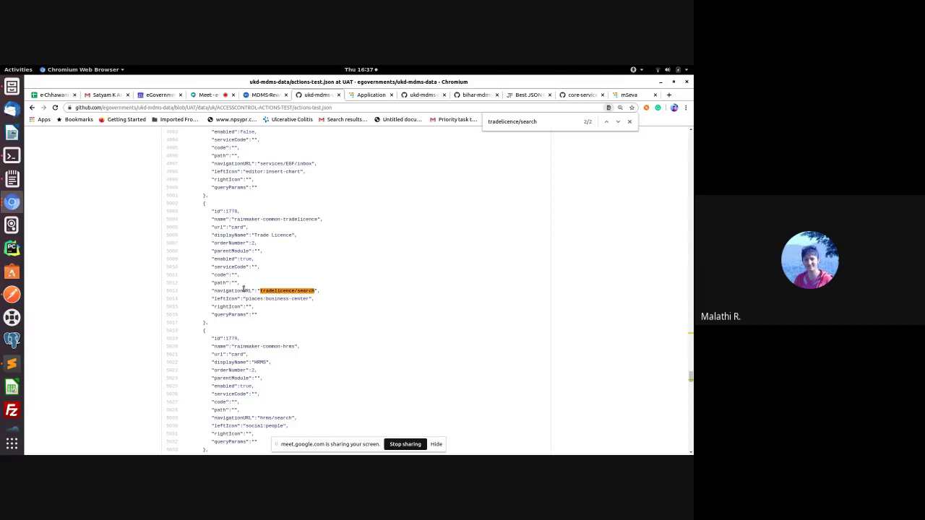
double_click(227, 260)
double_click(247, 259)
double_click(227, 258)
double_click(246, 258)
Step: Open the Receipt Register report in the portal and copy TradeLicenseRegistryReport from its web address
left_click(383, 101)
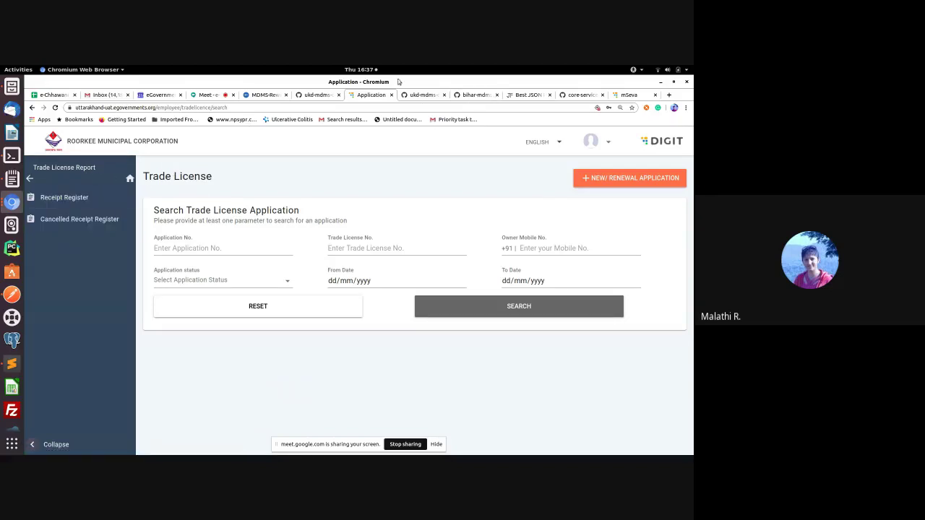
left_click(64, 198)
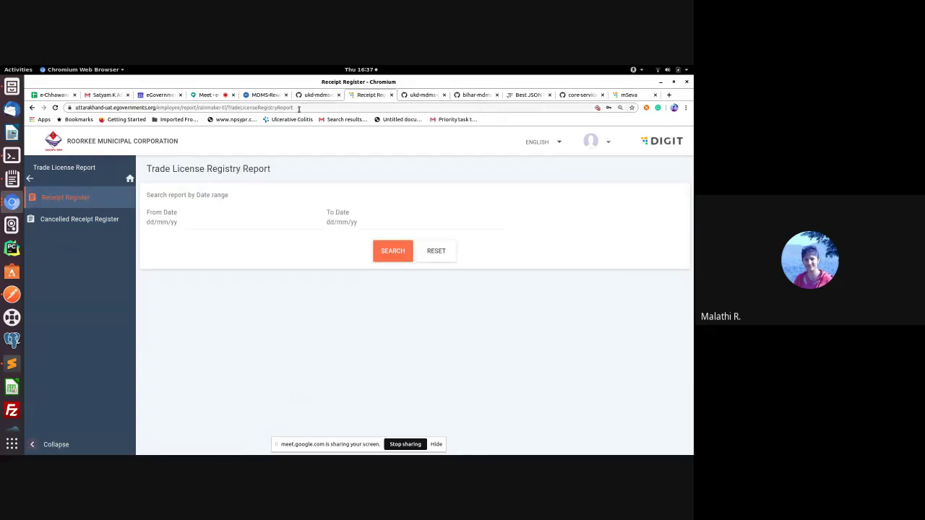
left_click_drag(299, 109, 228, 107)
key("ctrl+c")
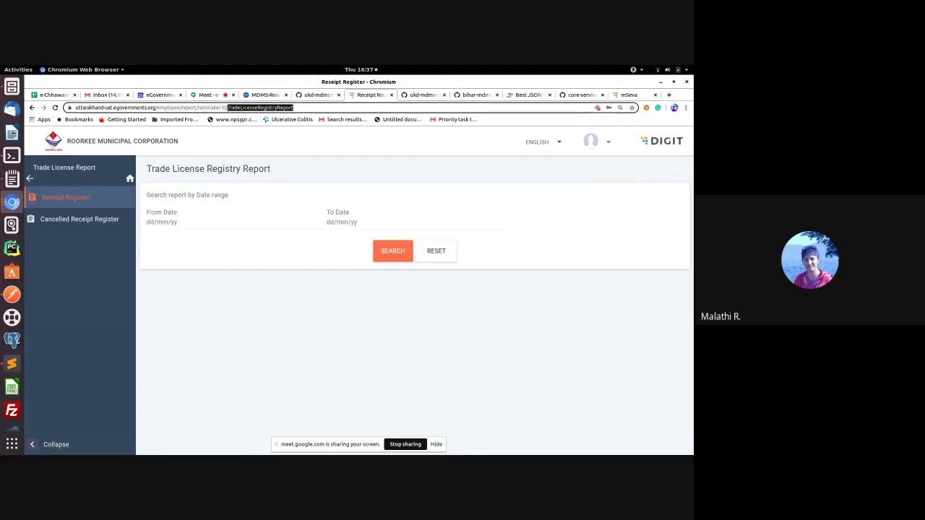
Step: Search actions-test.json for TradeLicenseRegistryReport in place of the previous search text
left_click(316, 96)
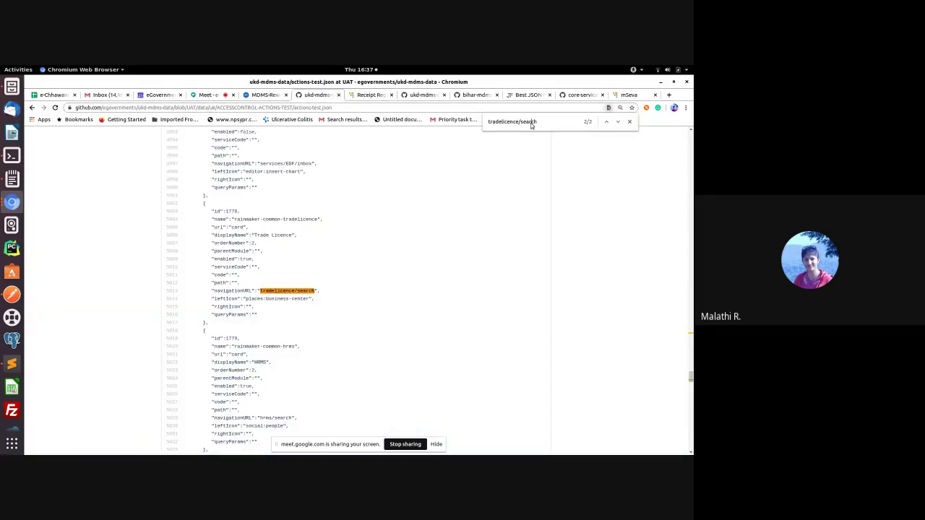
left_click(531, 124)
key("ctrl+a")
key("ctrl+v")
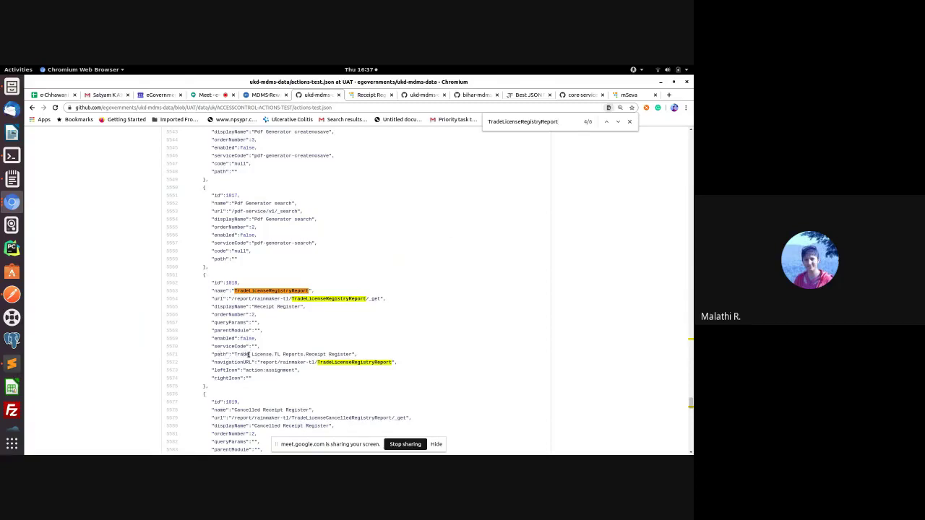
Step: Compare the Trade License and TL Reports parts of the Receipt Register path with the portal's submenu levels, returning to actions-test.json
left_click_drag(234, 355, 273, 354)
left_click_drag(274, 354, 304, 354)
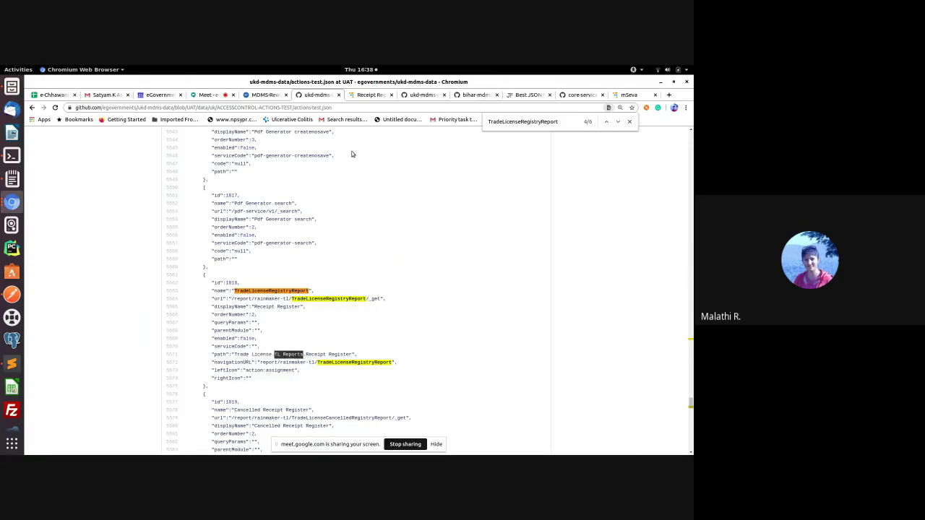
left_click(371, 95)
left_click(30, 180)
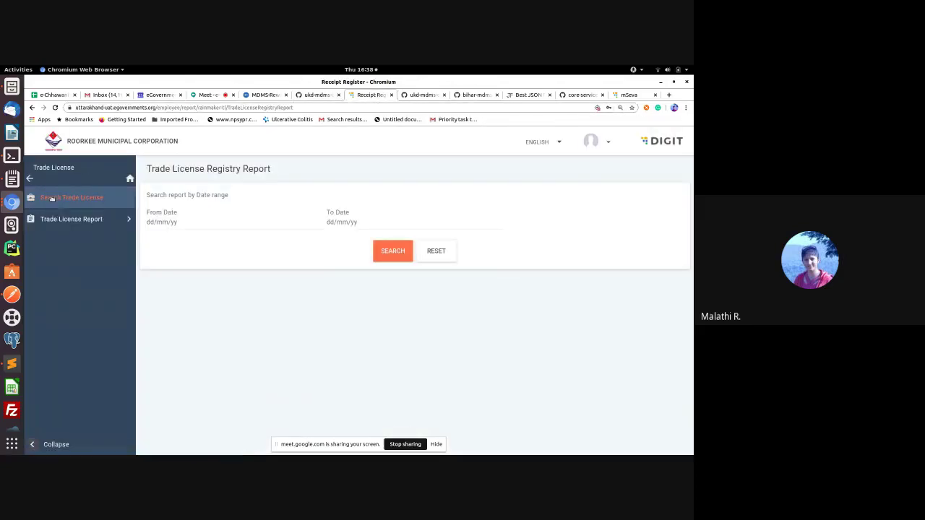
left_click(66, 224)
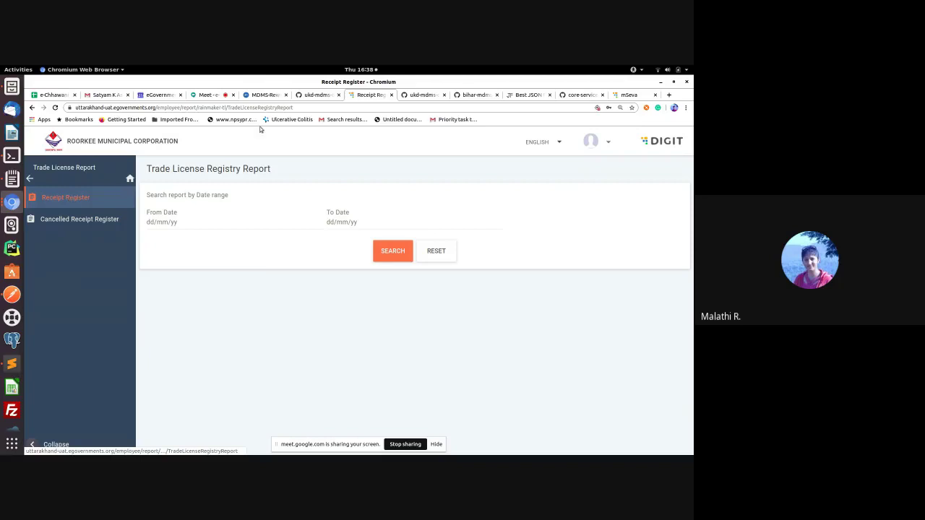
left_click(324, 96)
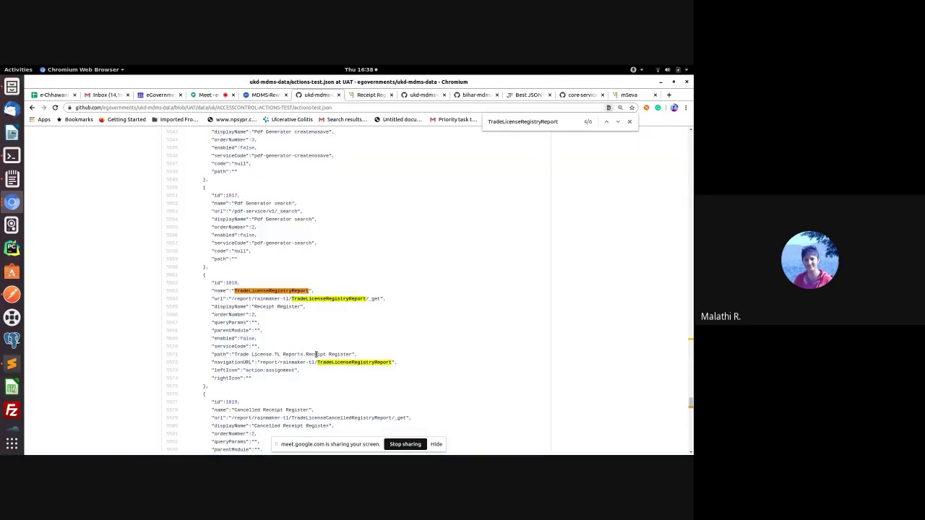
Step: Examine the full path line and the navigationURL line of the TradeLicenseRegistryReport entry
triple_click(285, 355)
left_click(215, 354)
left_click_drag(211, 354, 354, 354)
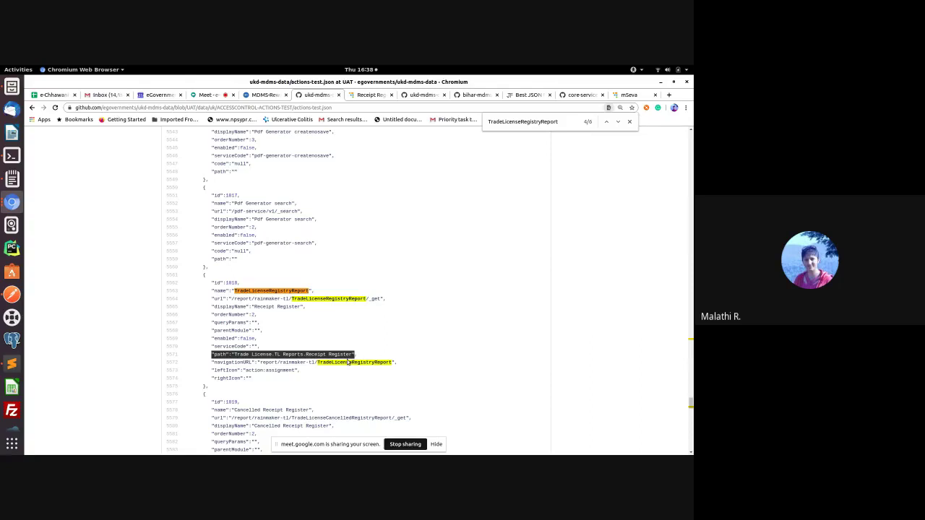
double_click(236, 362)
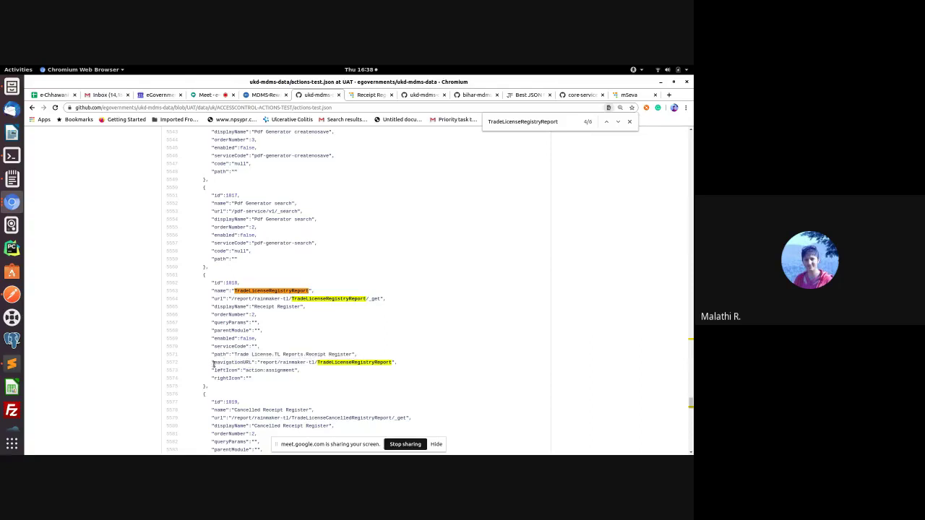
left_click_drag(212, 362, 398, 362)
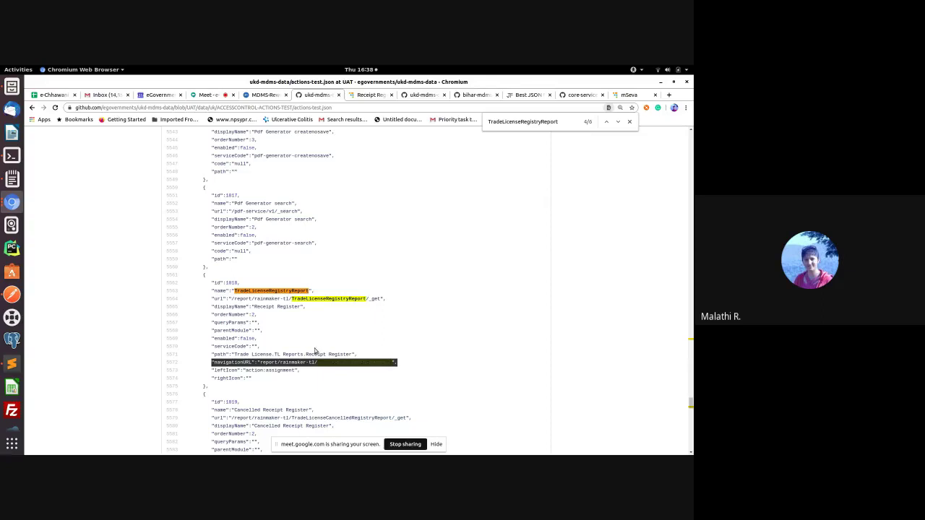
left_click(330, 373)
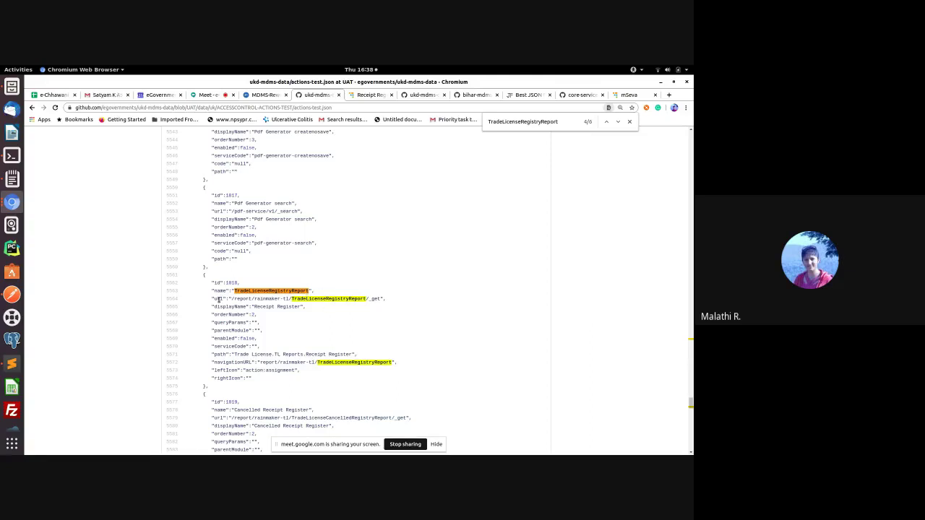
Step: Examine the url line of the TradeLicenseRegistryReport entry alongside its path Trade License.TL Reports.Receipt Register
left_click_drag(211, 299, 386, 300)
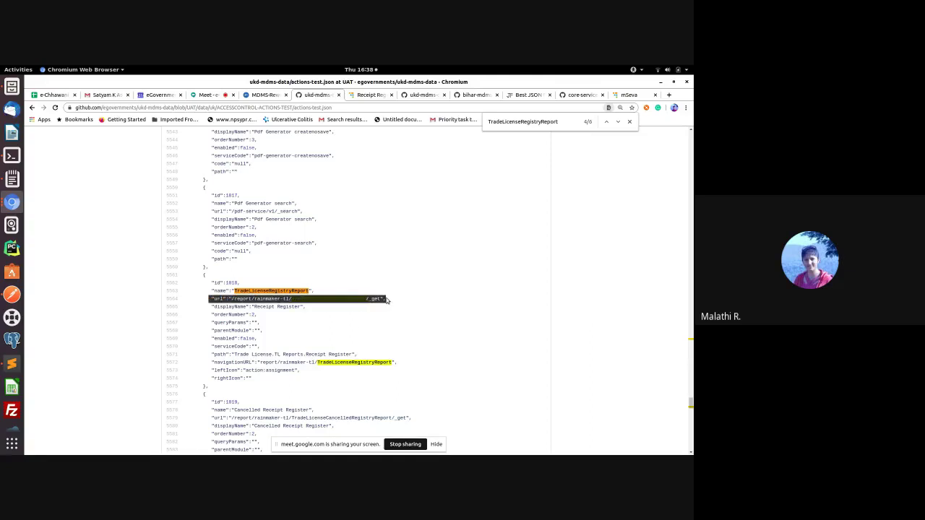
left_click(347, 353)
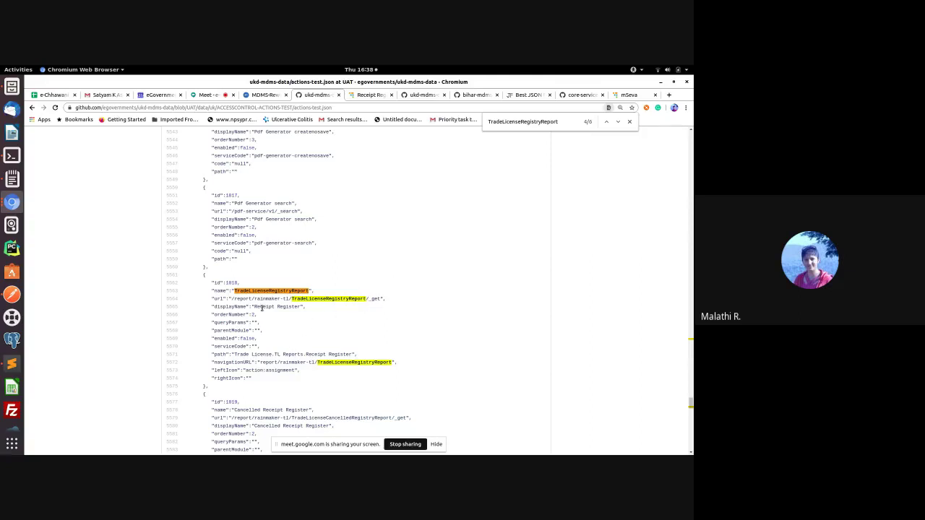
left_click_drag(211, 297, 388, 298)
left_click(381, 310)
double_click(220, 354)
left_click_drag(229, 354, 358, 354)
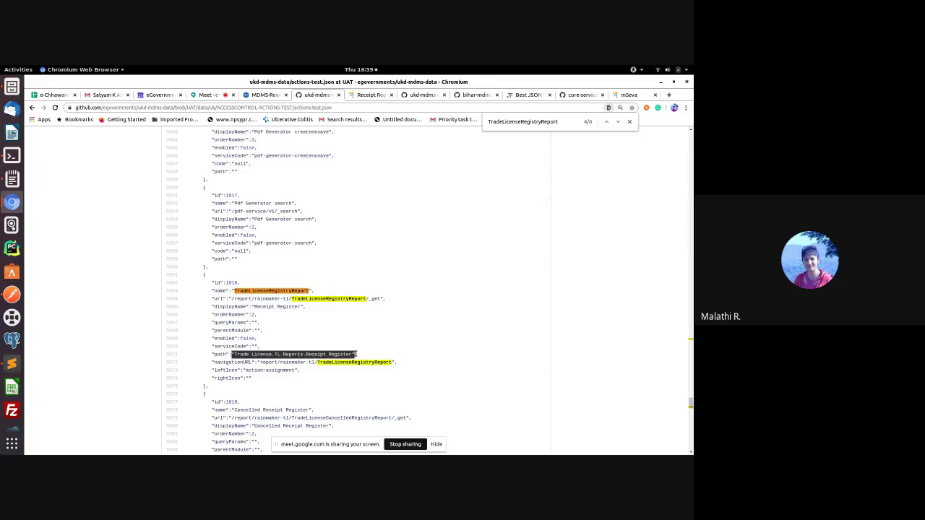
left_click(367, 354)
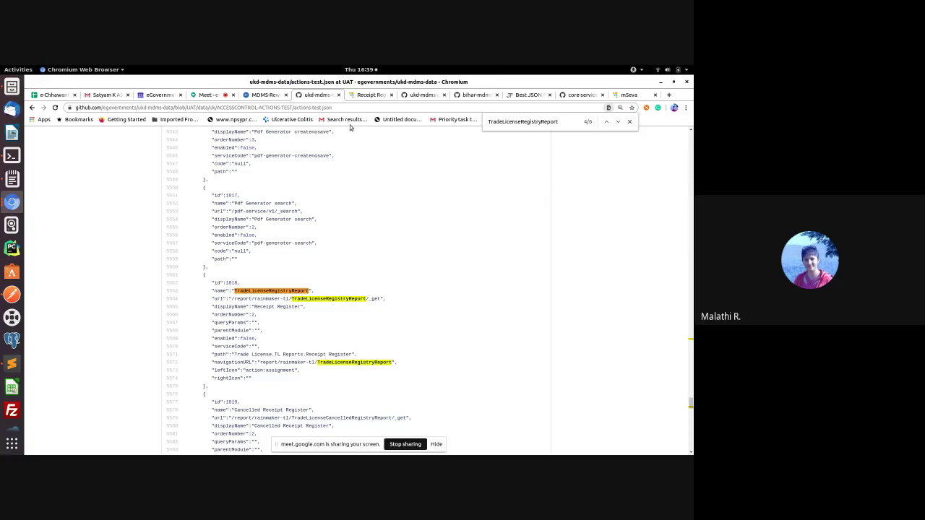
Step: Check the entry against the portal by going back to the top-level menu and retracing Trade License and Trade License Report
left_click(369, 97)
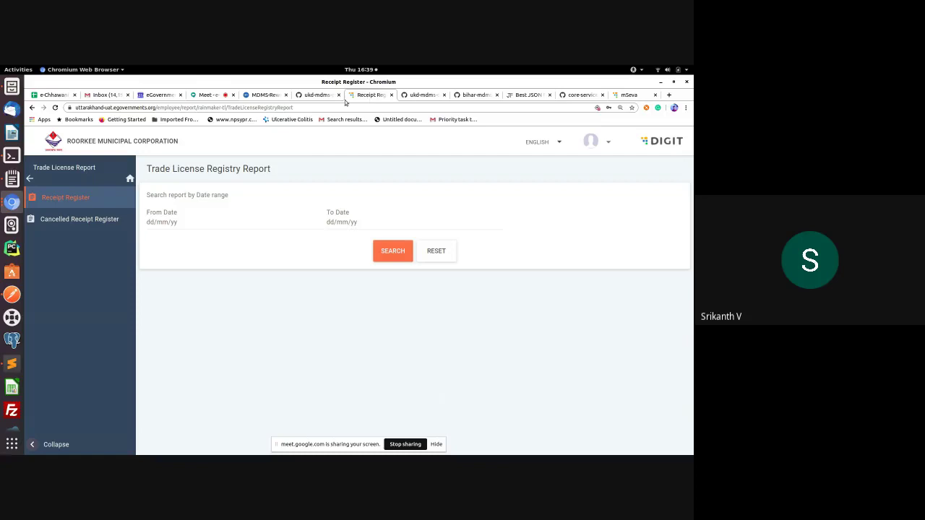
left_click(317, 95)
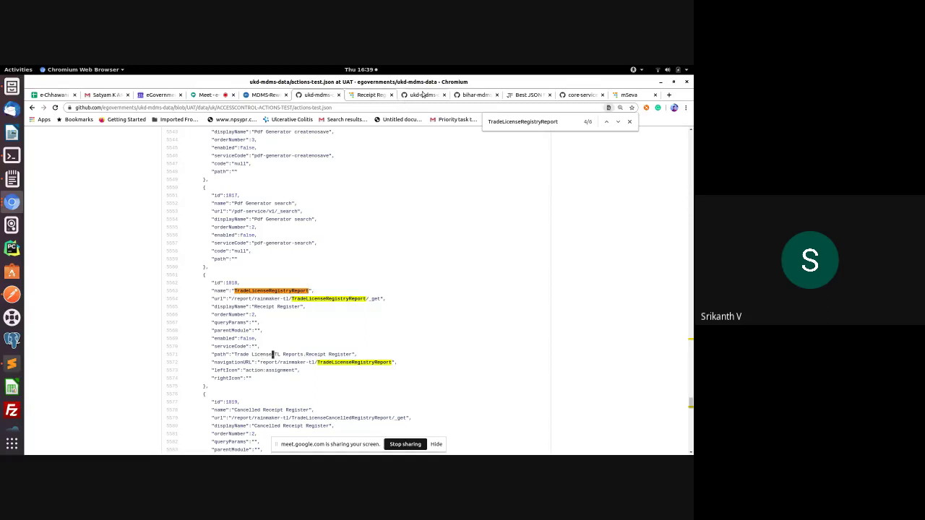
left_click(368, 95)
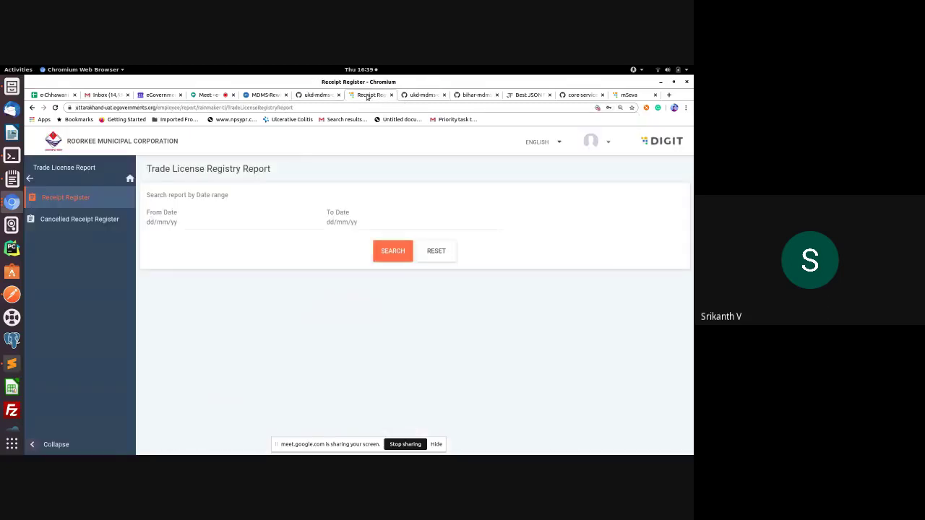
left_click(32, 180)
left_click(33, 179)
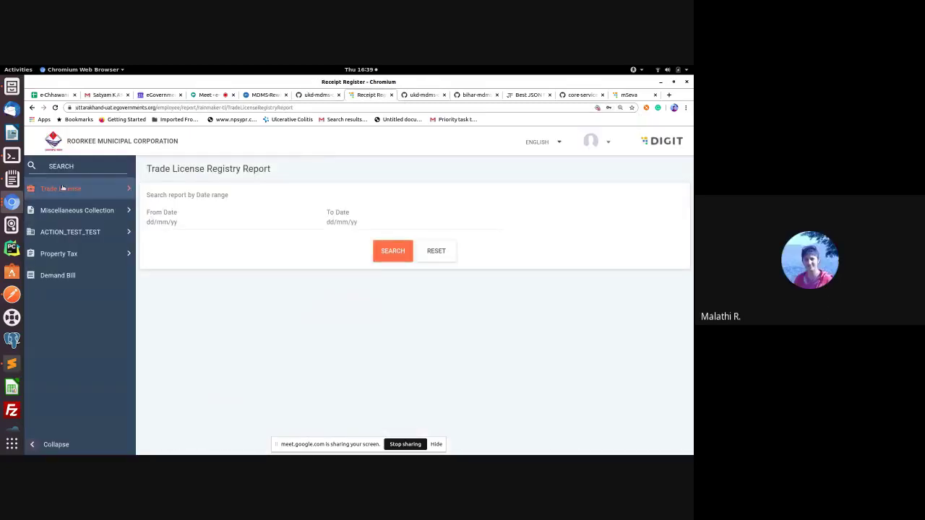
left_click(63, 192)
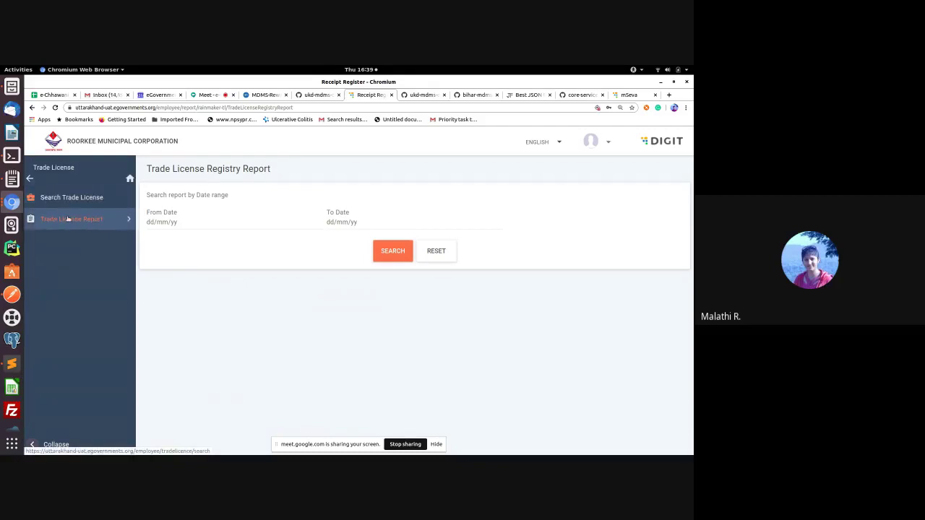
left_click(68, 219)
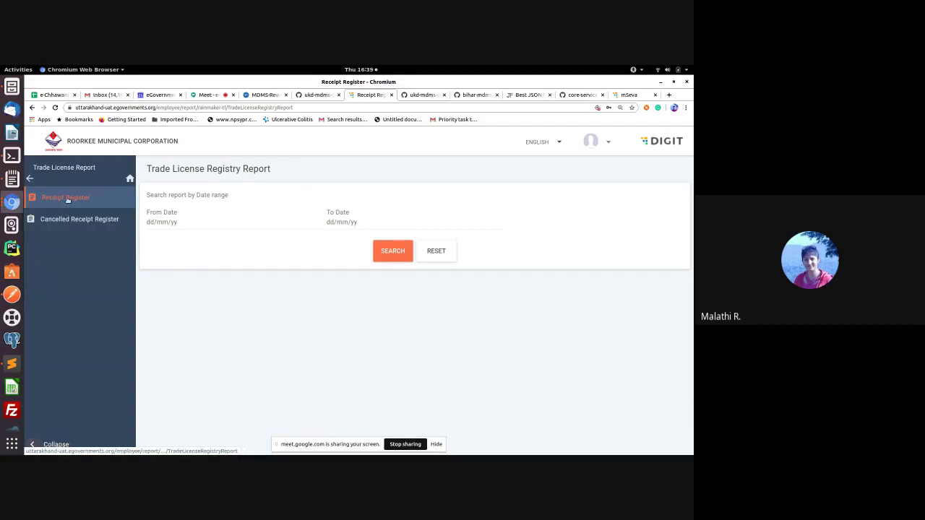
Step: Copy "Trade License." from the Receipt Register path in actions-test.json and search the file for it
left_click(322, 97)
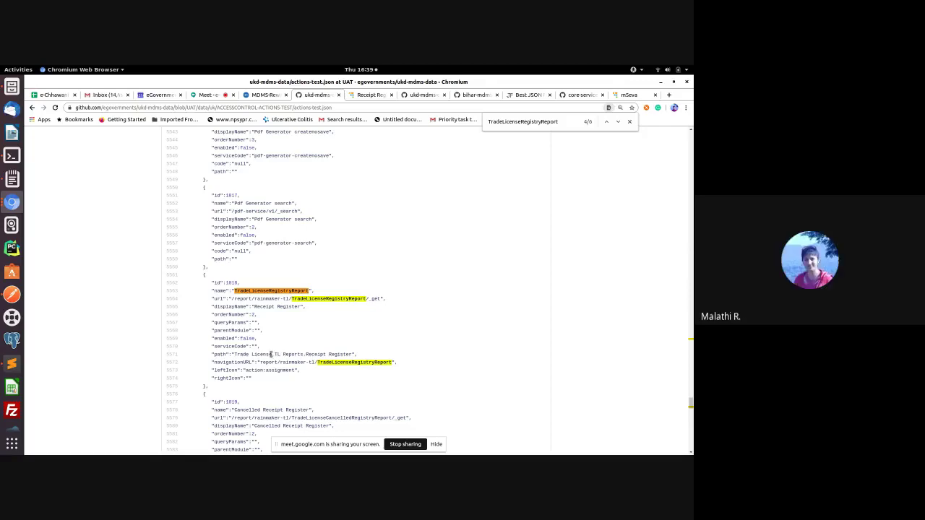
left_click_drag(272, 354, 233, 354)
key("ctrl+f")
double_click(260, 354)
left_click(267, 354)
left_click_drag(273, 354, 235, 354)
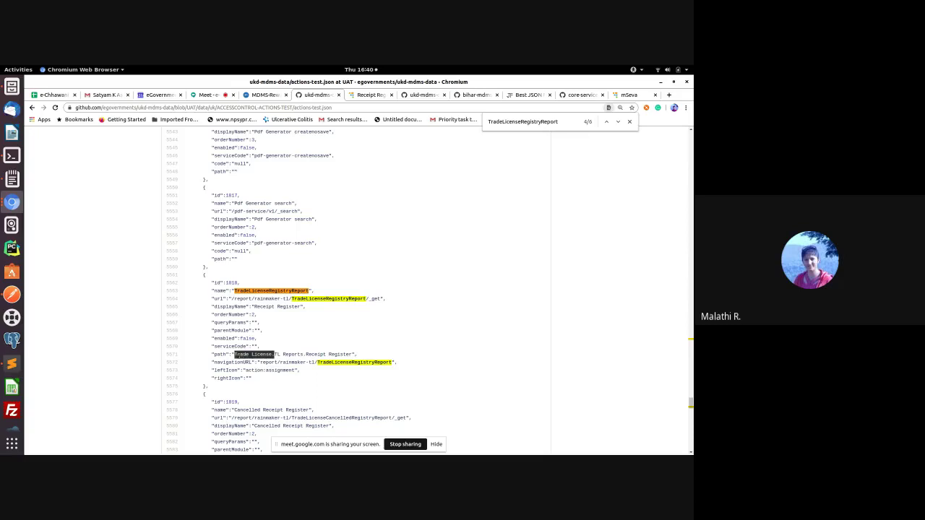
right_click(247, 354)
left_click(254, 358)
double_click(550, 122)
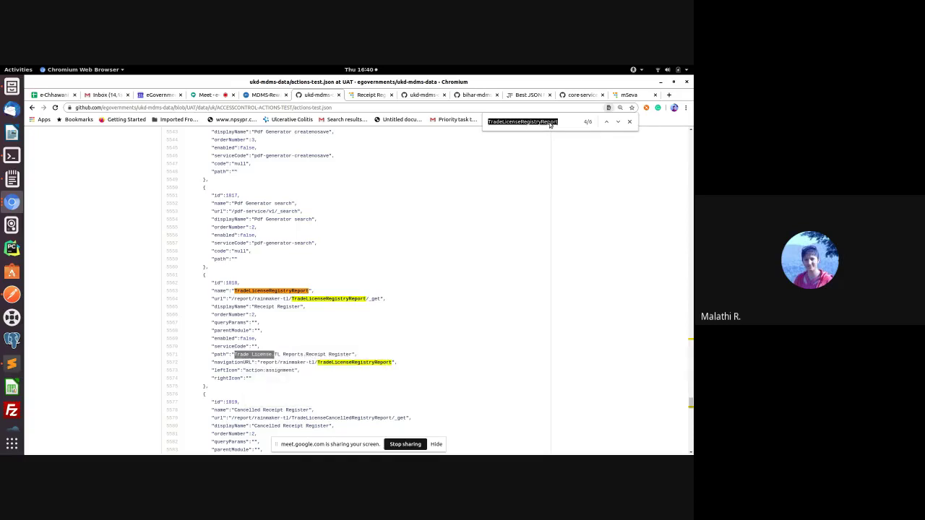
key("ctrl+v")
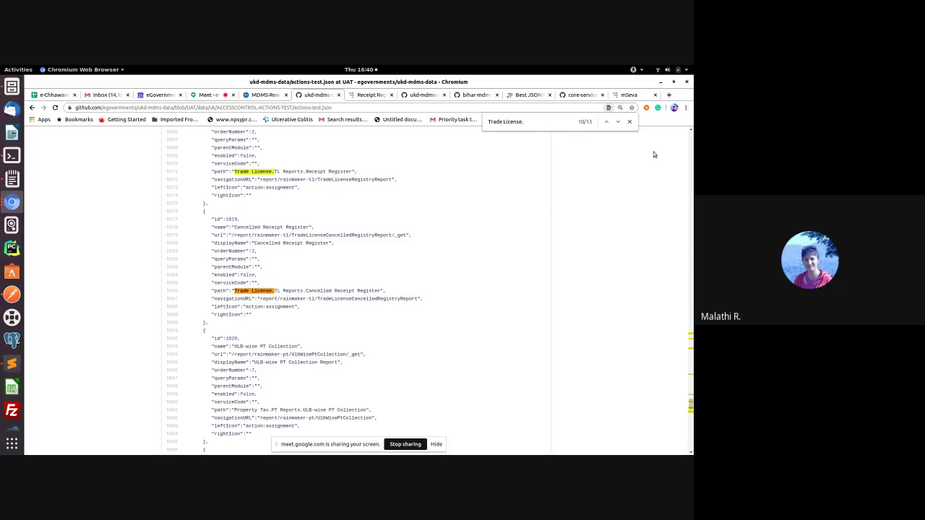
Step: Shorten the search text to "Trade License" and step through the matching path entries in the file
left_click(606, 122)
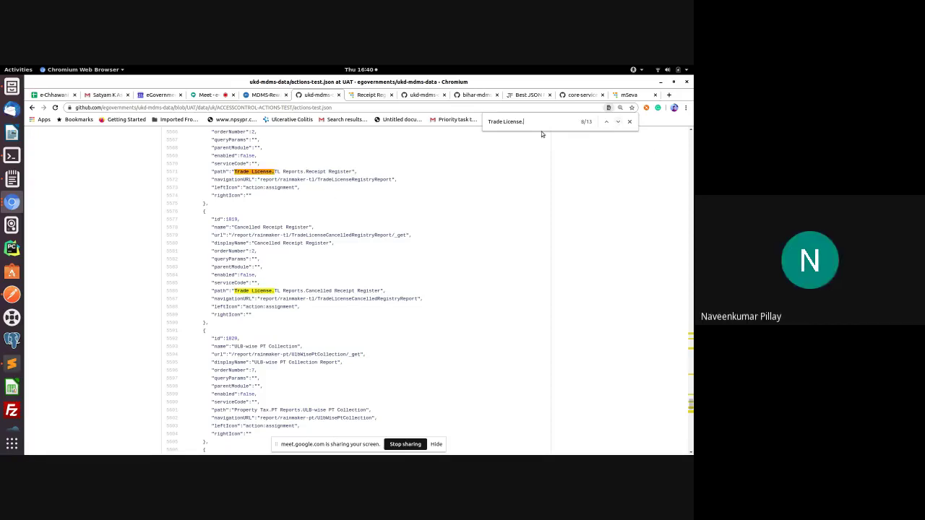
key("shift+Return")
key("shift+Return")
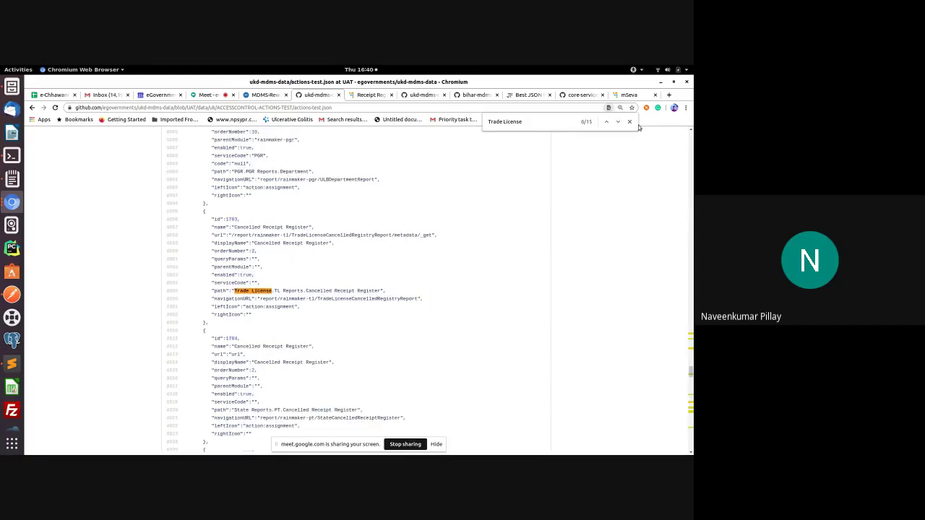
left_click(617, 123)
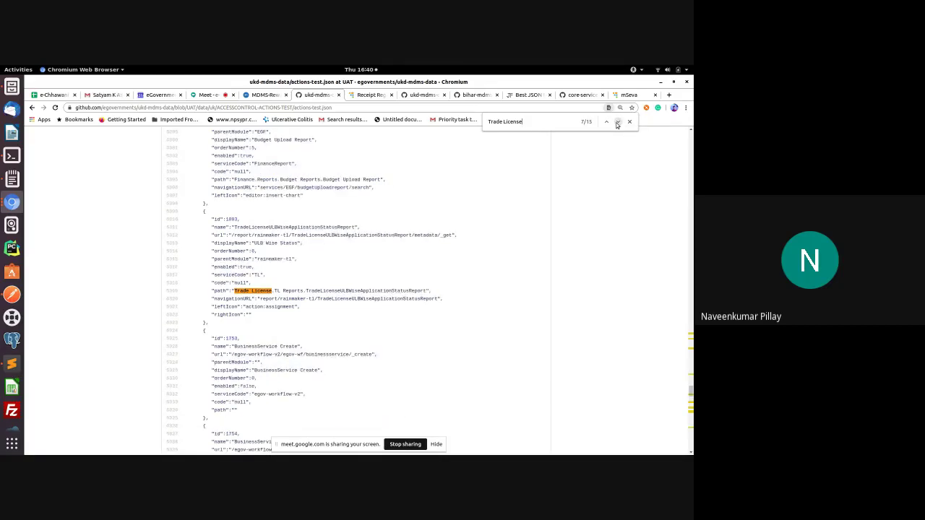
left_click(617, 123)
left_click(618, 123)
left_click(617, 122)
left_click(617, 122)
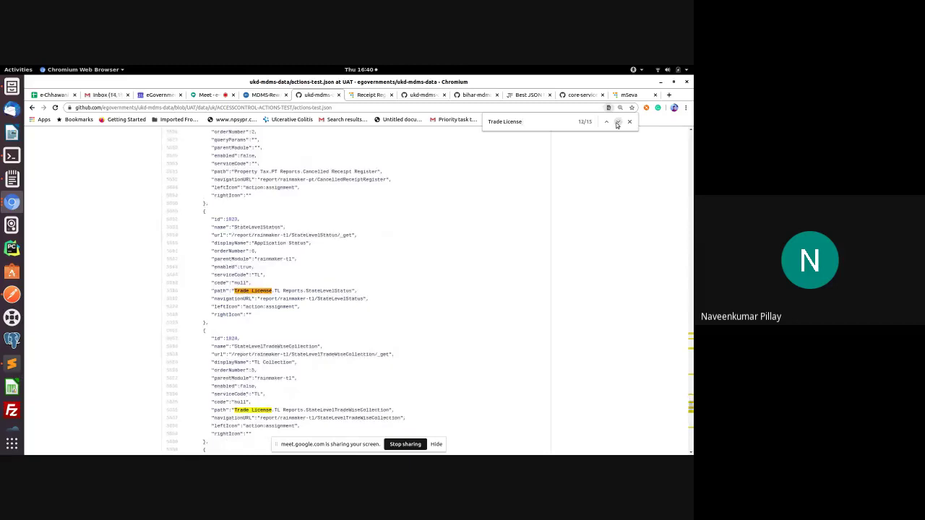
Step: Step through the remaining "Trade License" matches to the DSS Dashboard Config Trade License entry
left_click(618, 123)
left_click(617, 123)
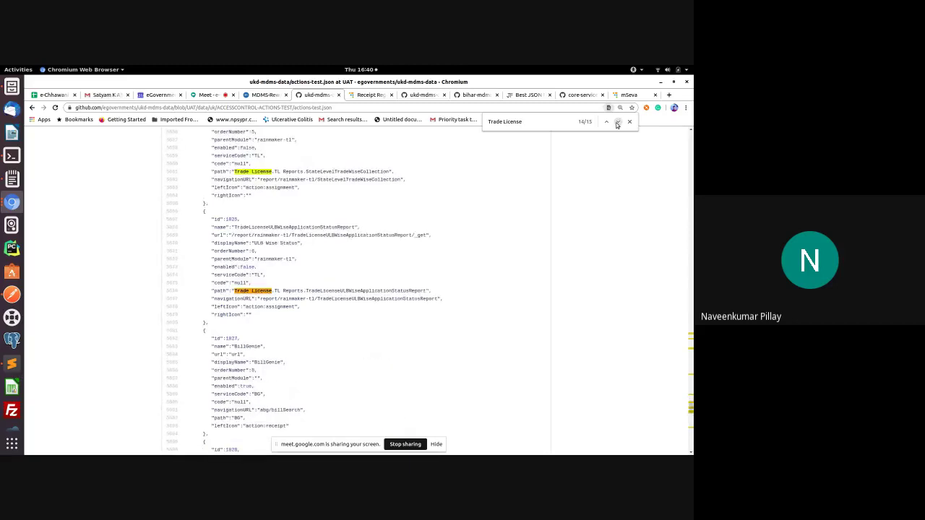
left_click(618, 123)
left_click(617, 123)
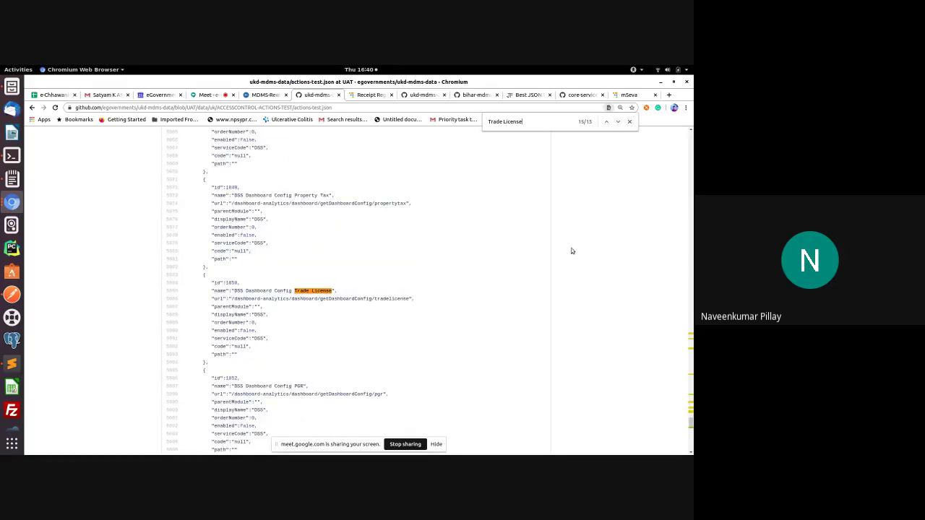
Step: Restart from the first "Trade License" match and step through the path entries to TradeLicenseRegistryReport with the _get url
scroll(571, 259, "up", 10)
scroll(571, 259, "up", 15)
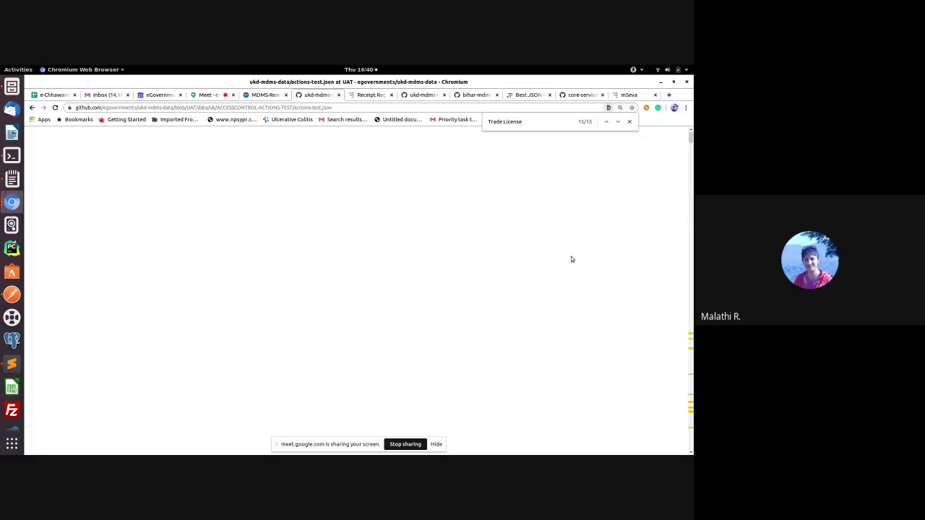
left_click(618, 123)
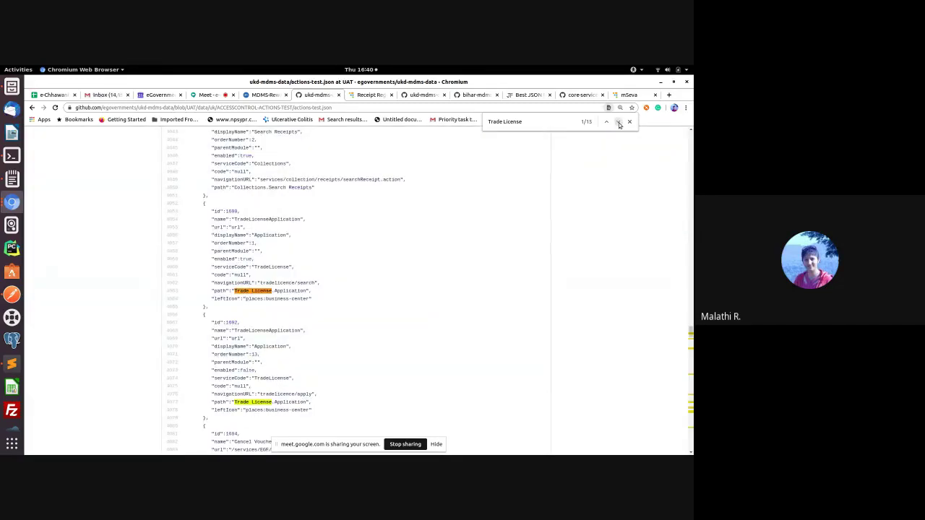
left_click(618, 123)
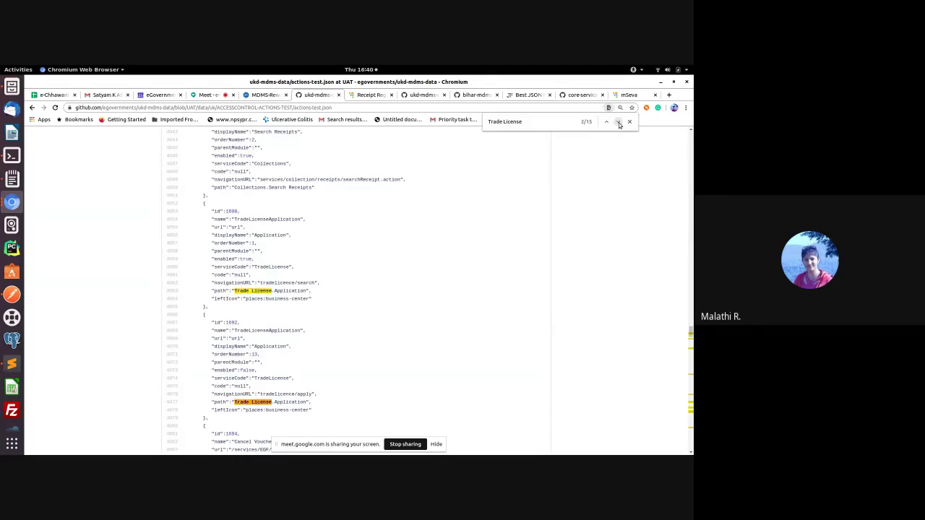
left_click(618, 123)
left_click(618, 123)
left_click(618, 123)
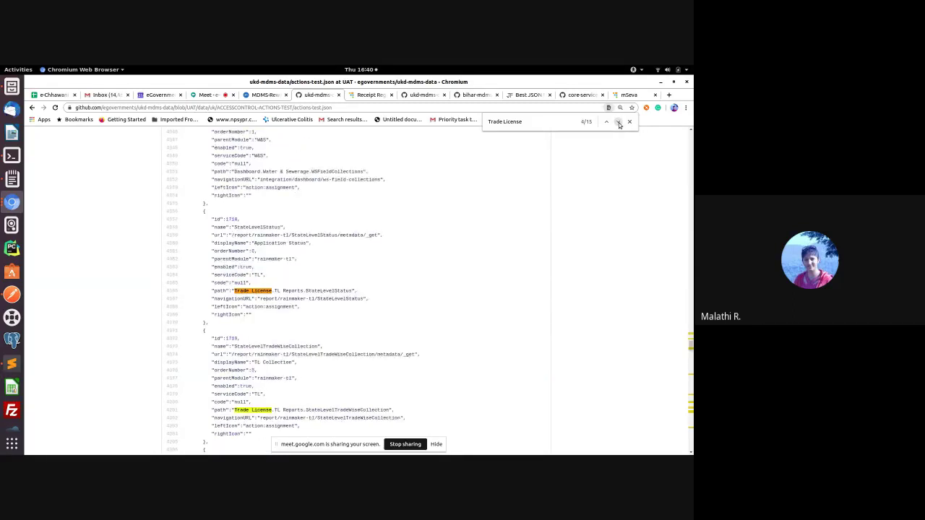
left_click(618, 123)
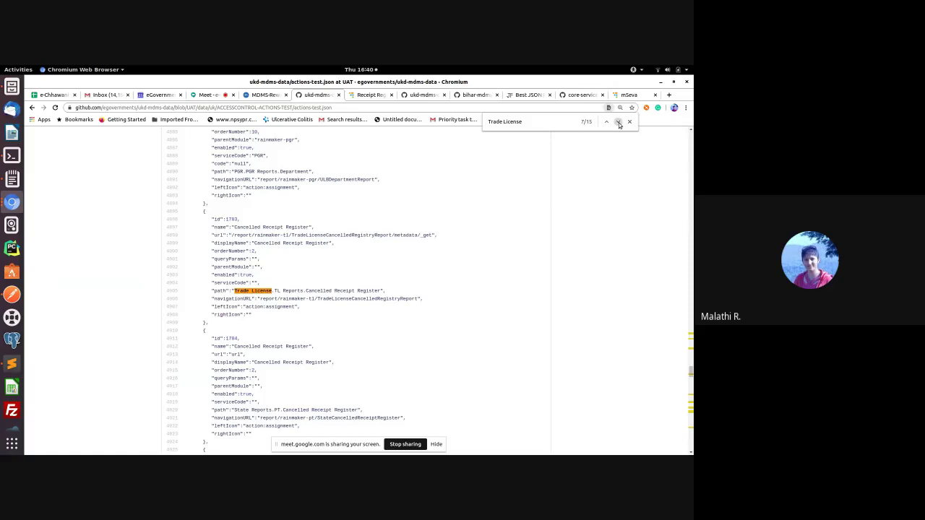
left_click(618, 123)
left_click(618, 123)
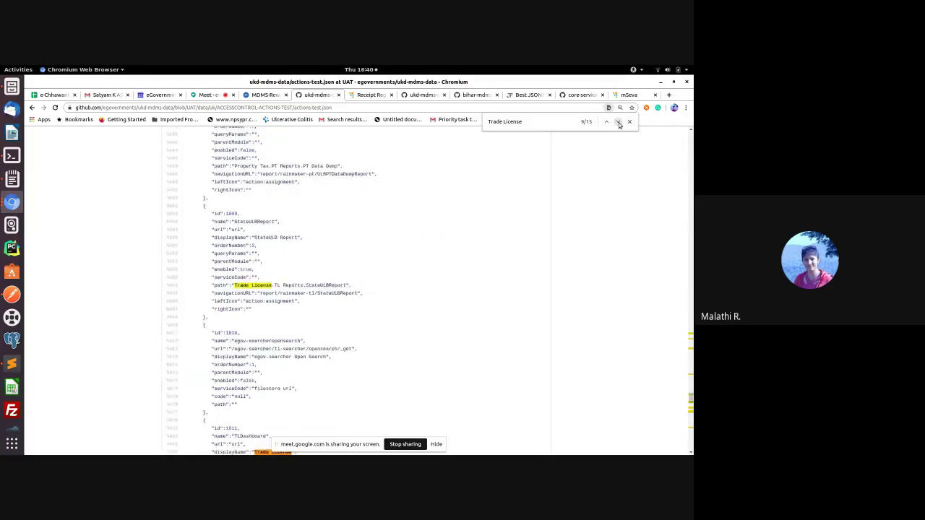
left_click(618, 123)
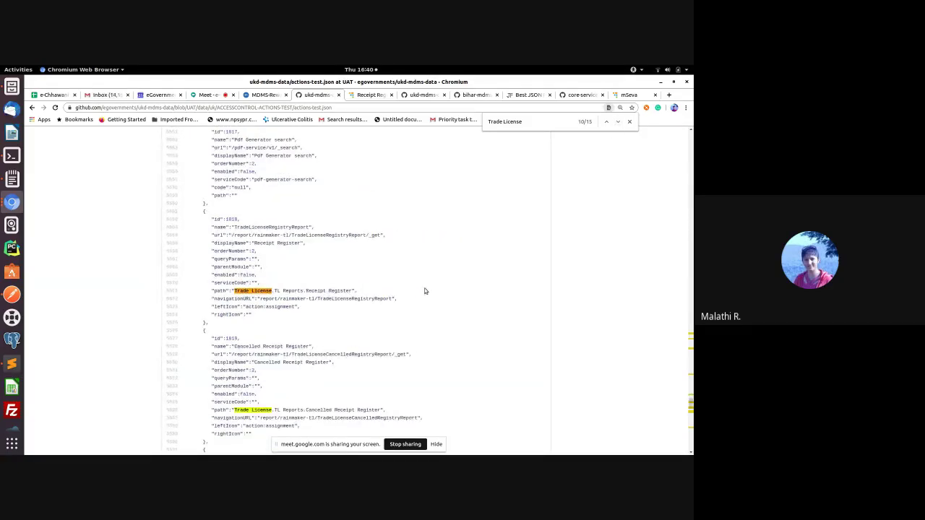
Step: Review the Receipt Register entry and continue through the state-level and ULB-wise report matches to the last one
scroll(425, 291, "down", 1)
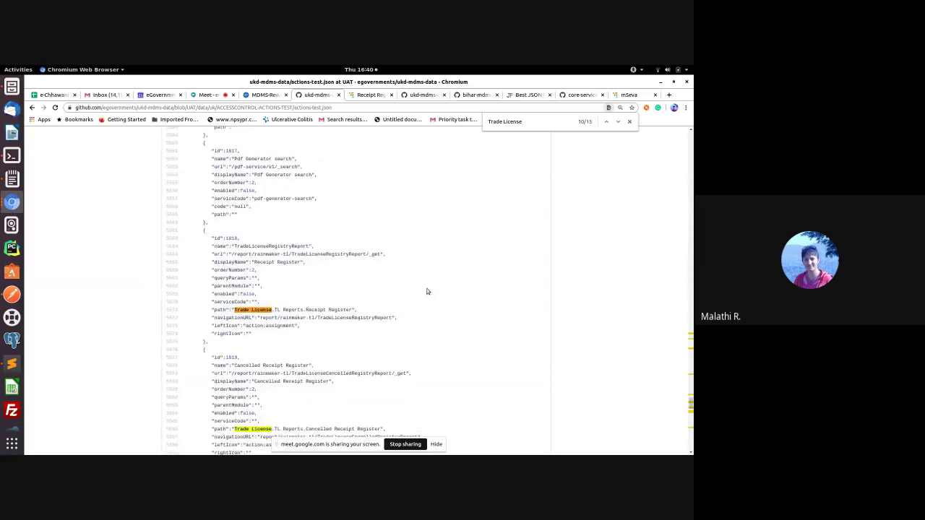
left_click(618, 123)
left_click(617, 123)
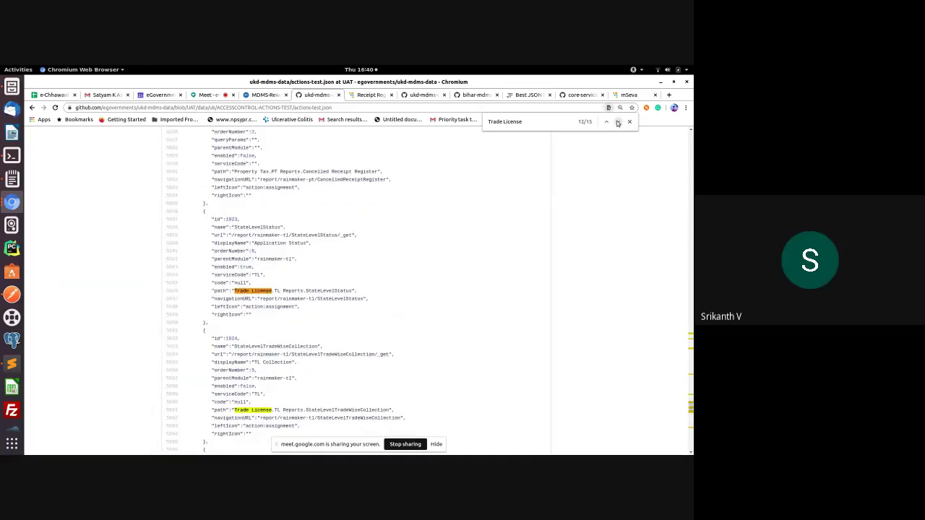
left_click(618, 123)
left_click(618, 123)
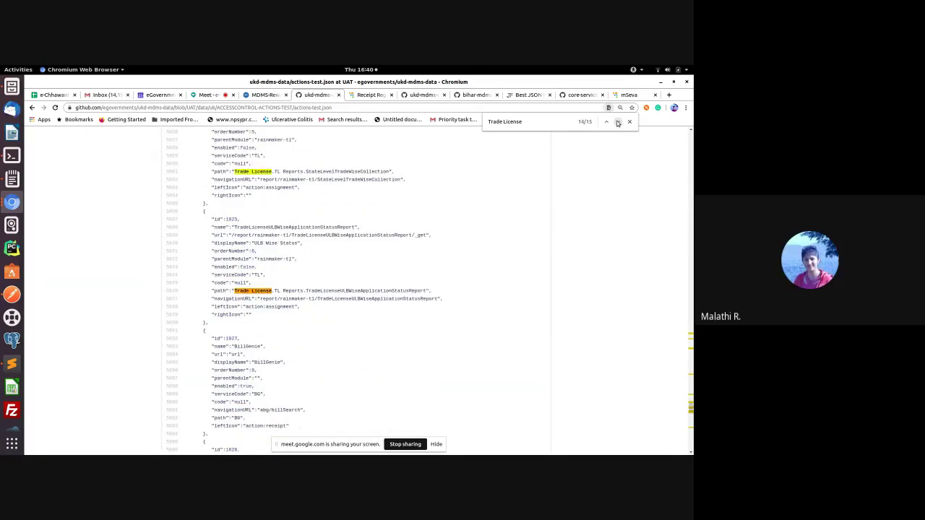
left_click(618, 123)
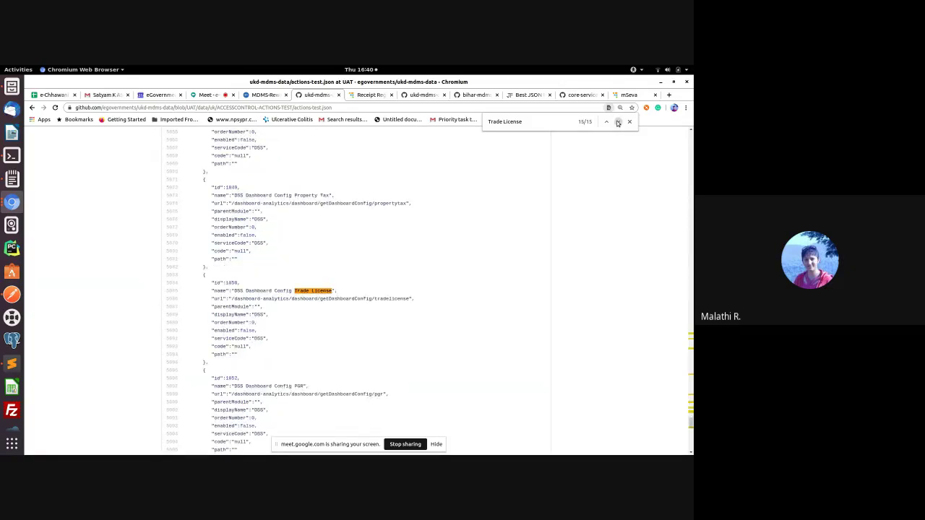
Step: Return to the first matches and examine the name, displayName and path of the two TradeLicenseApplication entries
left_click(618, 123)
left_click(617, 123)
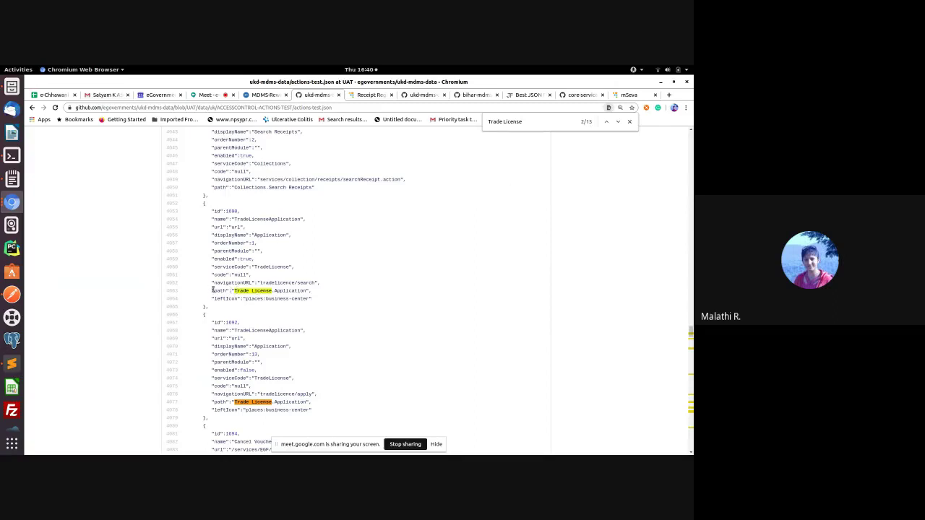
double_click(272, 235)
double_click(266, 219)
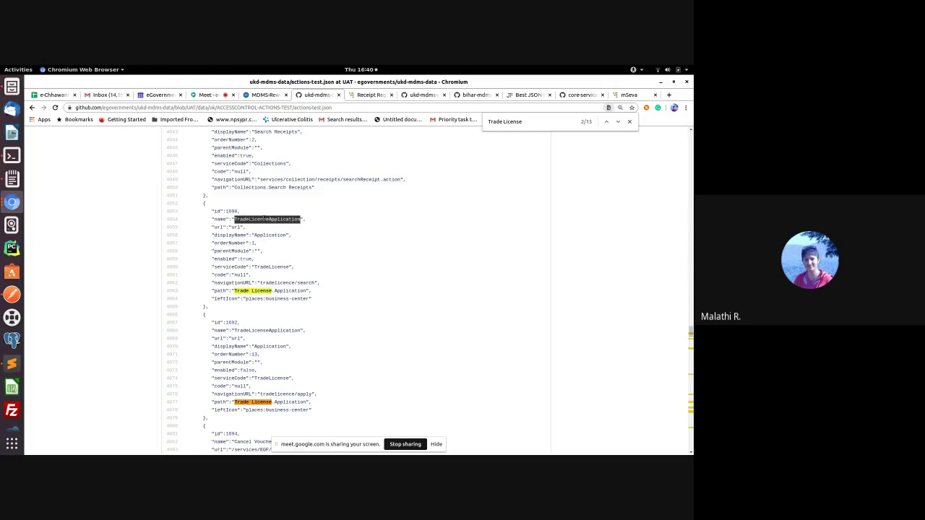
left_click(307, 289)
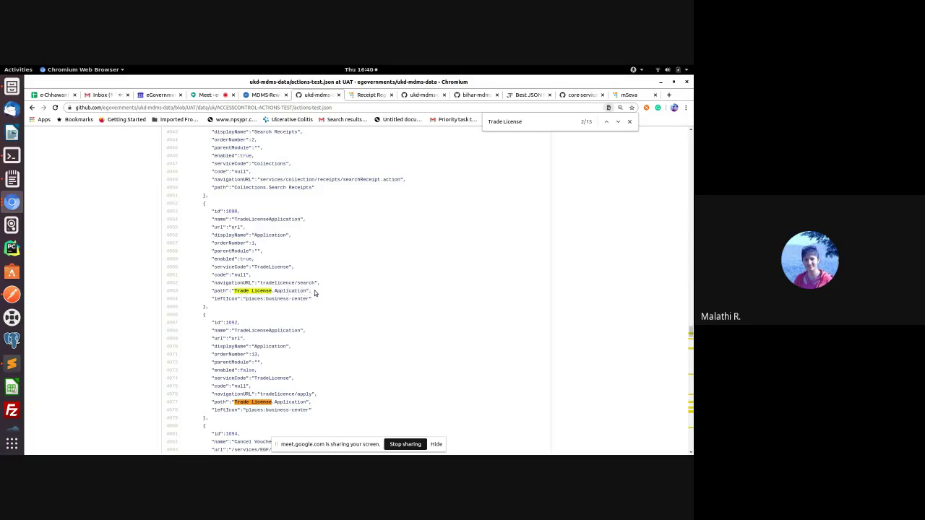
scroll(355, 316, "down", 1)
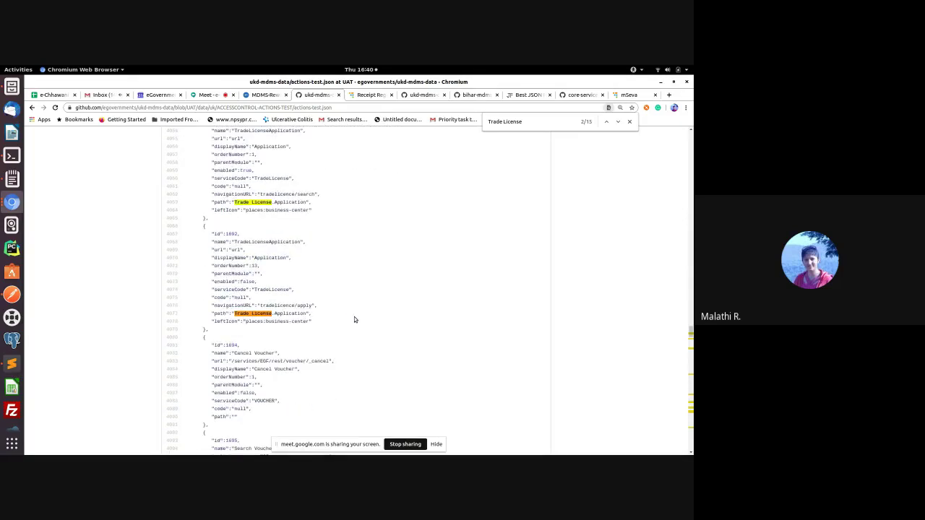
Step: Advance to the StateLevelStatus entry and highlight its path Trade License.TL Reports.StateLevelStatus
left_click(617, 123)
left_click(616, 123)
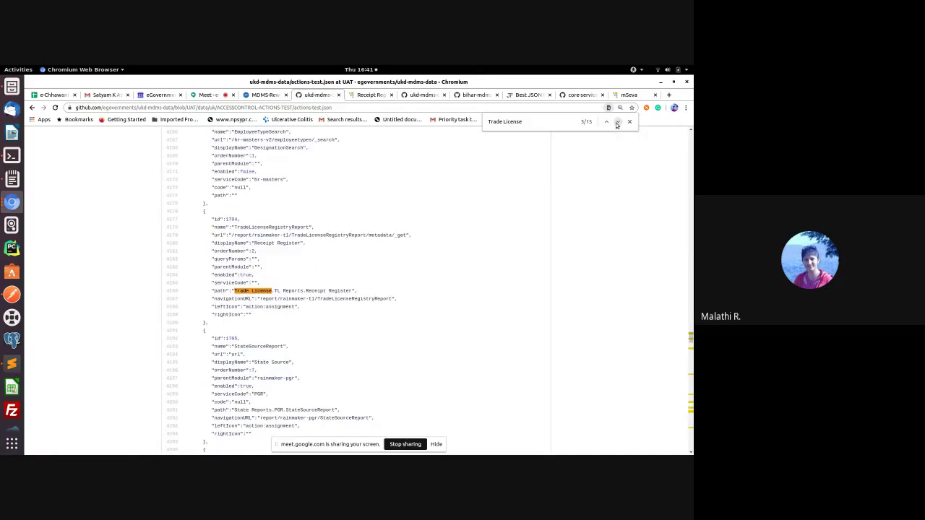
left_click(617, 122)
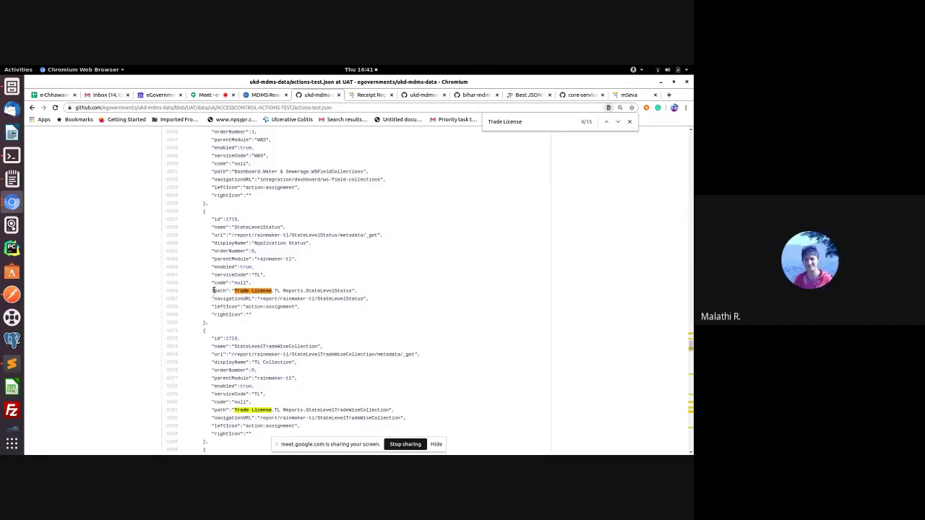
left_click_drag(211, 292, 354, 292)
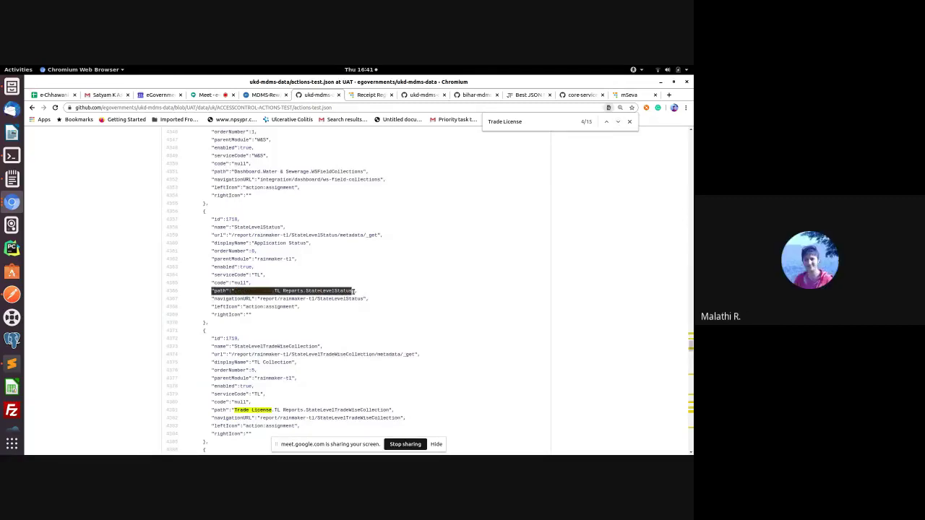
left_click(378, 292)
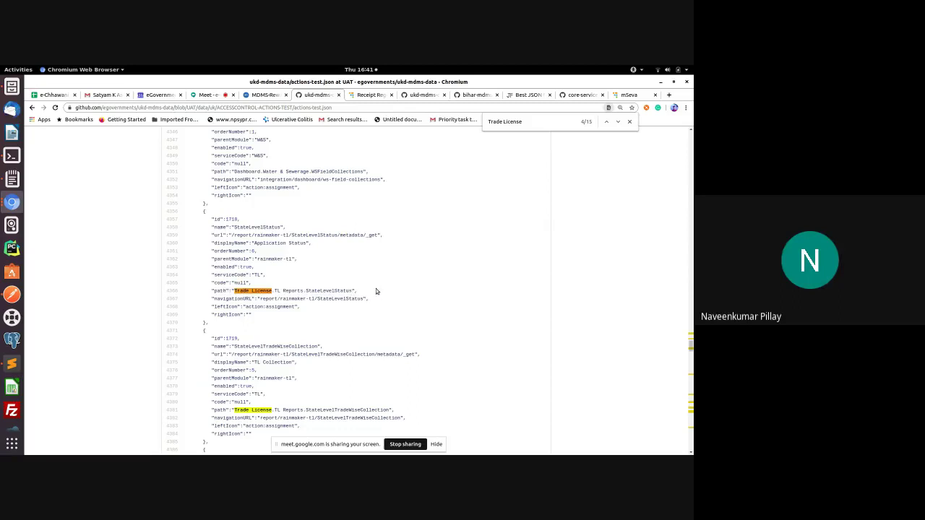
Step: Compare the Trade License.TL Reports portion of the StateLevelTradeWiseCollection path with the StateLevelStatus path line
double_click(261, 410)
left_click(279, 410)
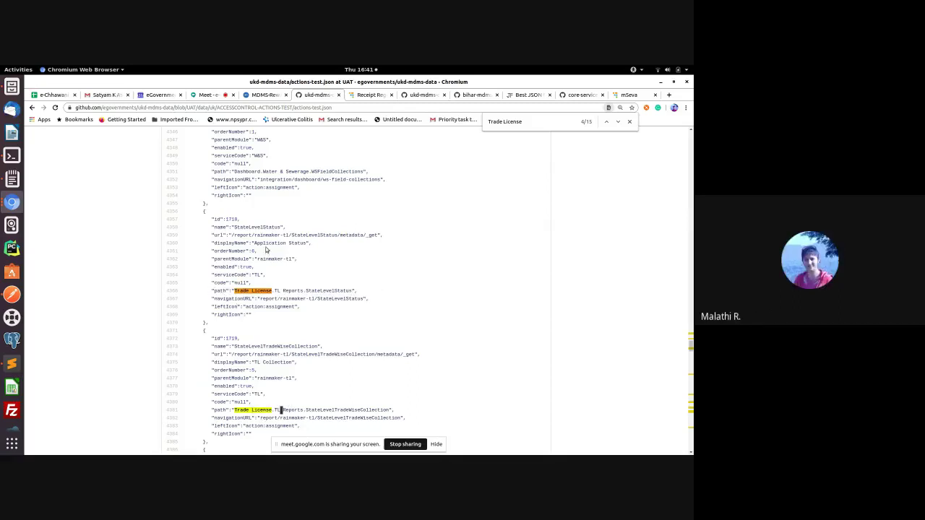
double_click(257, 290)
left_click(211, 290)
left_click_drag(211, 291, 358, 290)
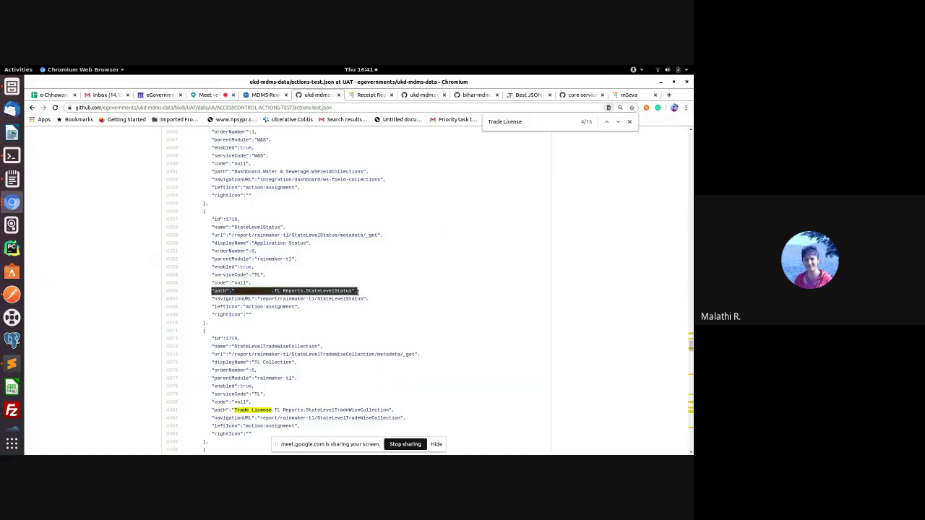
left_click(358, 290)
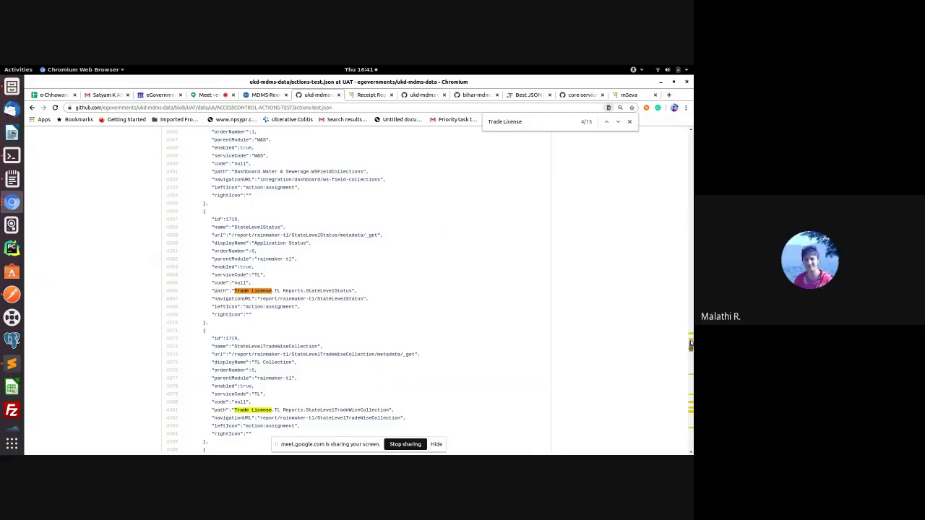
Step: Examine the Cash Remittance entry from parentModule to code, and check the portal's Trade License Report menu
scroll(690, 320, "up", 2)
scroll(690, 320, "up", 10)
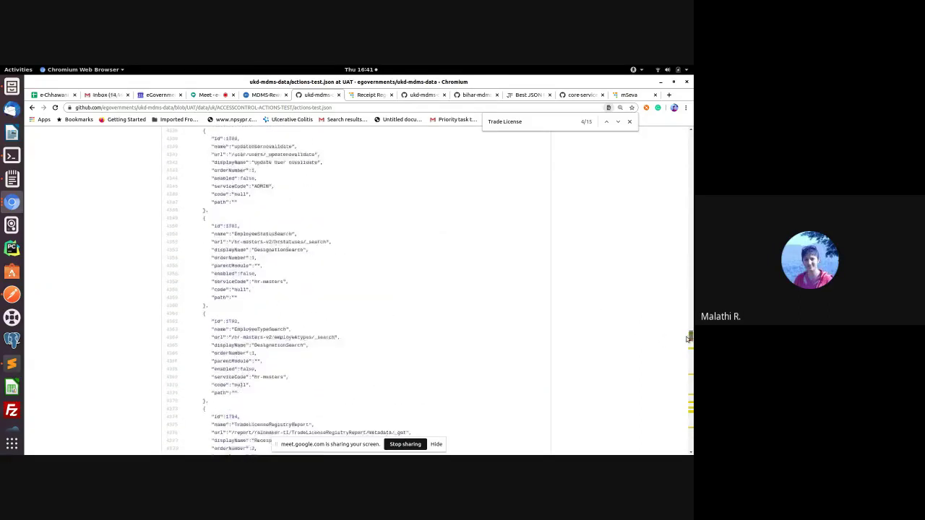
scroll(688, 338, "up", 5)
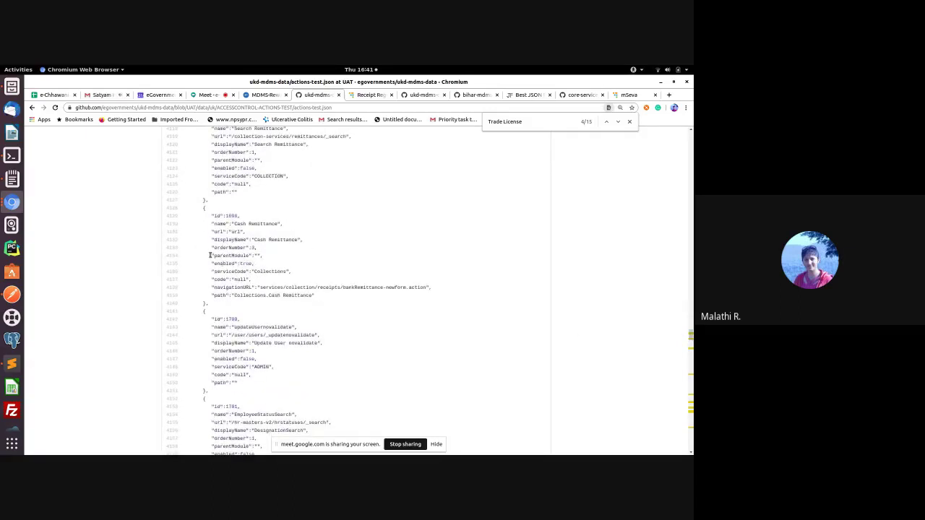
left_click_drag(209, 256, 262, 282)
left_click(260, 267)
left_click(365, 95)
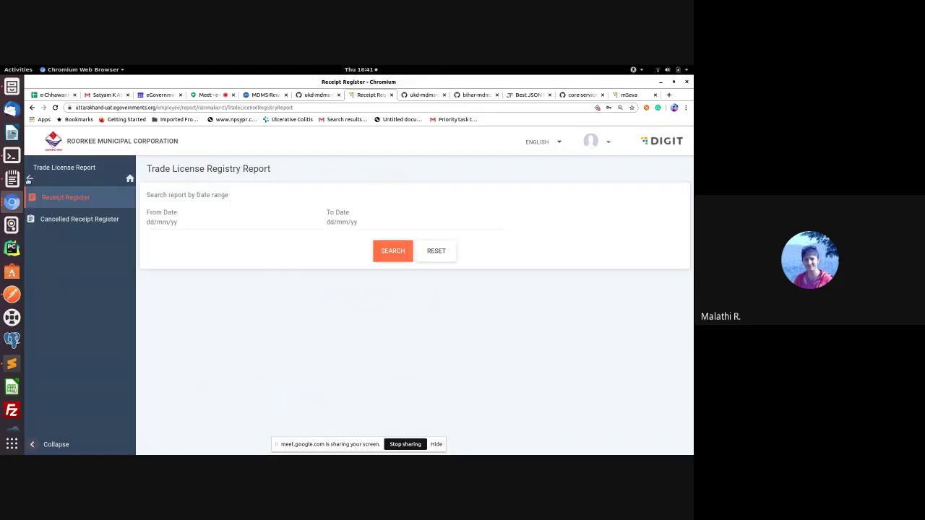
left_click(315, 96)
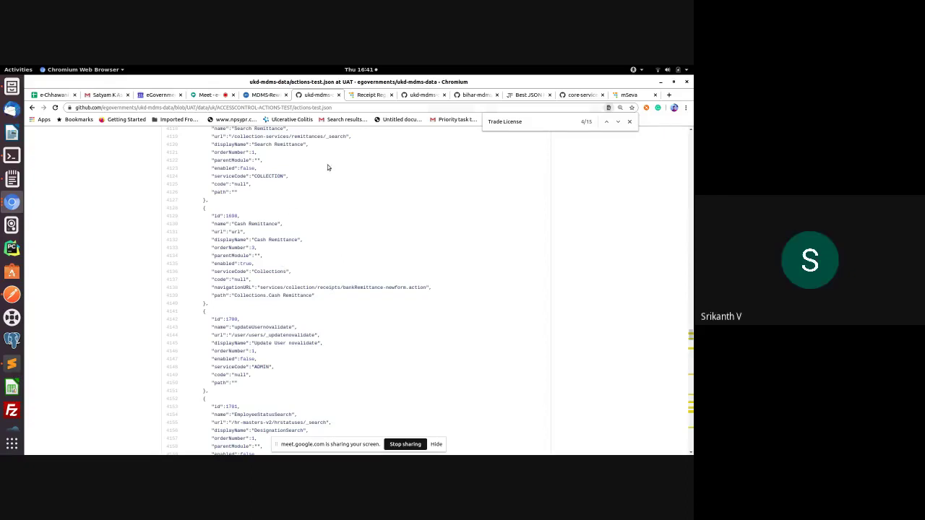
Step: Switch to roleactions.json, close the TL_DOC_VERIFIER search and review the first rolecode and actionid entries
left_click(416, 97)
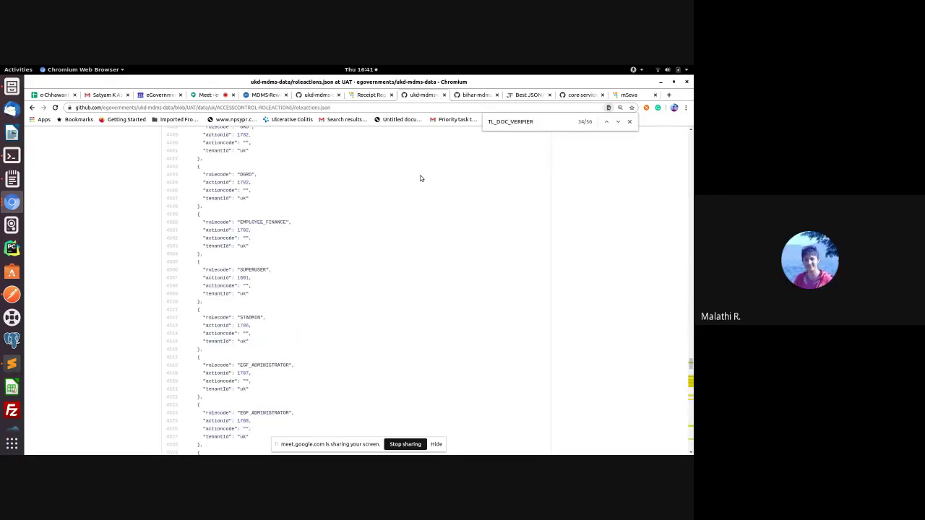
left_click(629, 121)
scroll(474, 196, "up", 10)
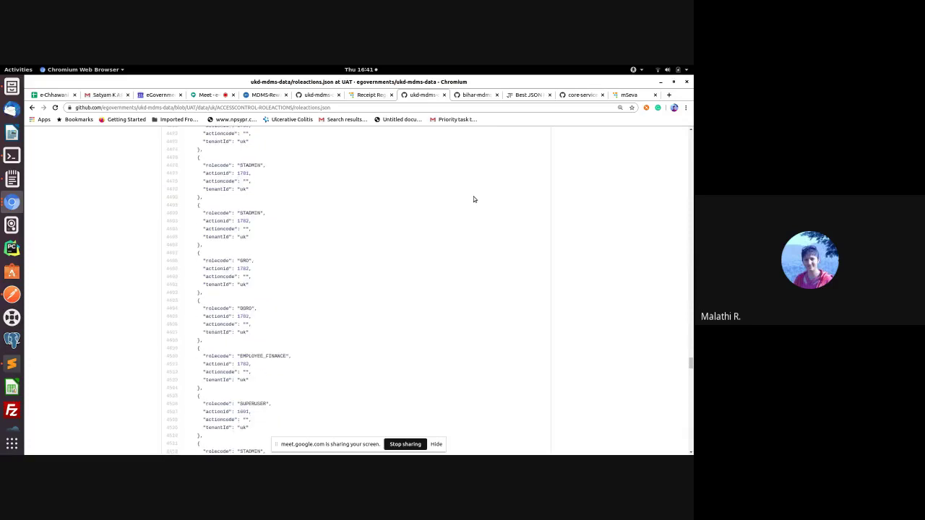
left_click_drag(691, 360, 691, 136)
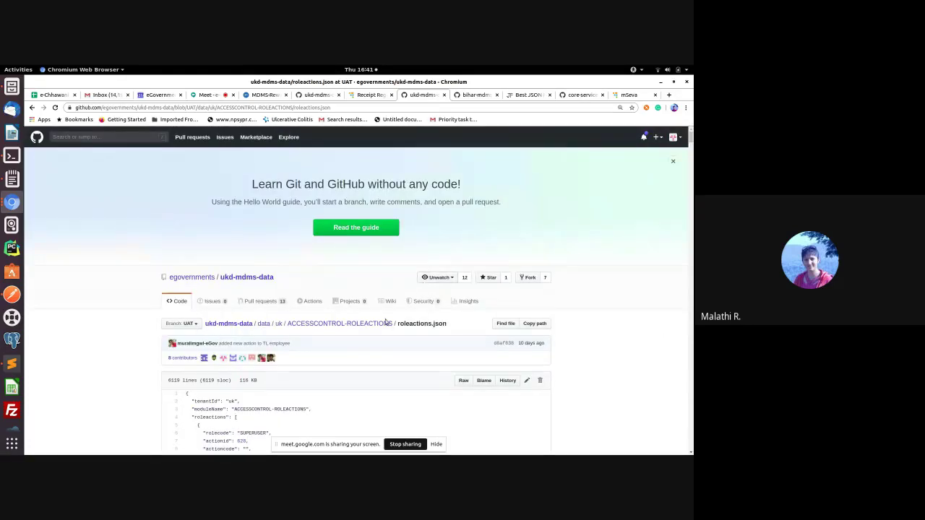
scroll(418, 341, "down", 5)
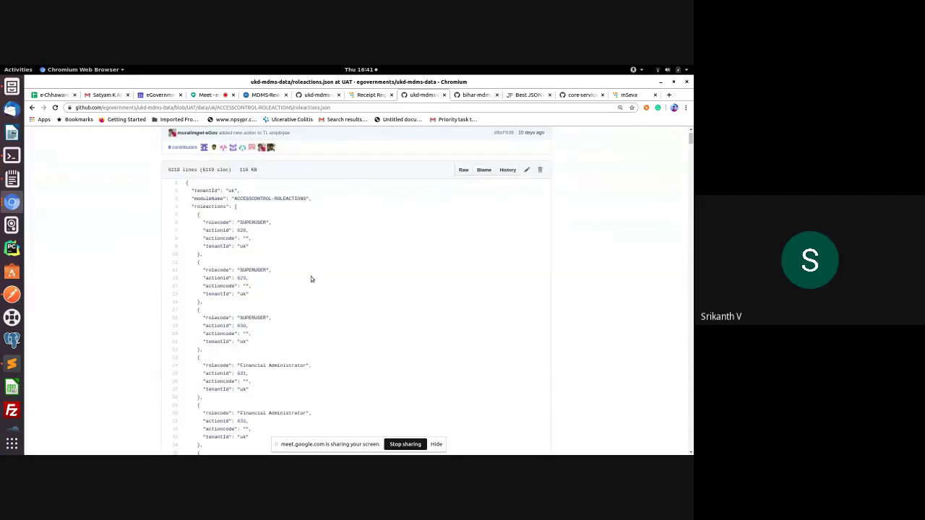
Step: Return to the employee portal and log out of the current account
left_click(356, 97)
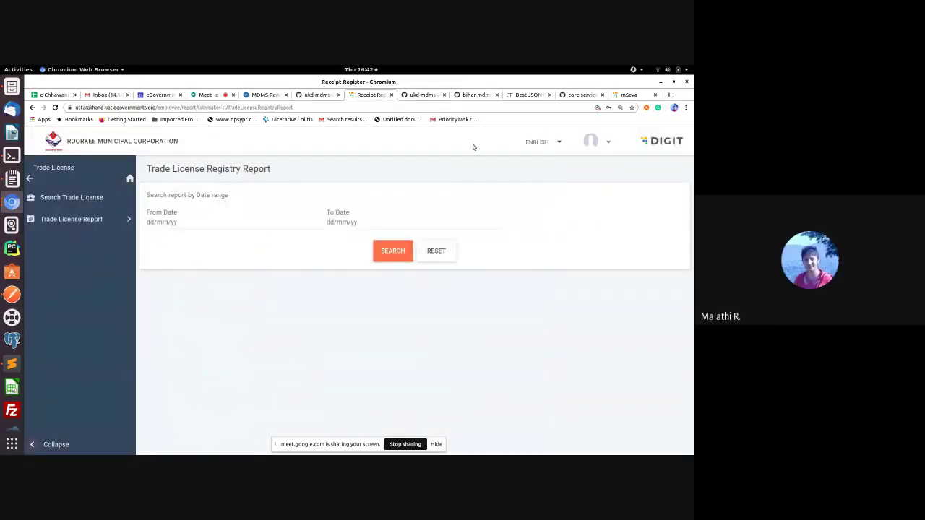
left_click(608, 142)
left_click(614, 183)
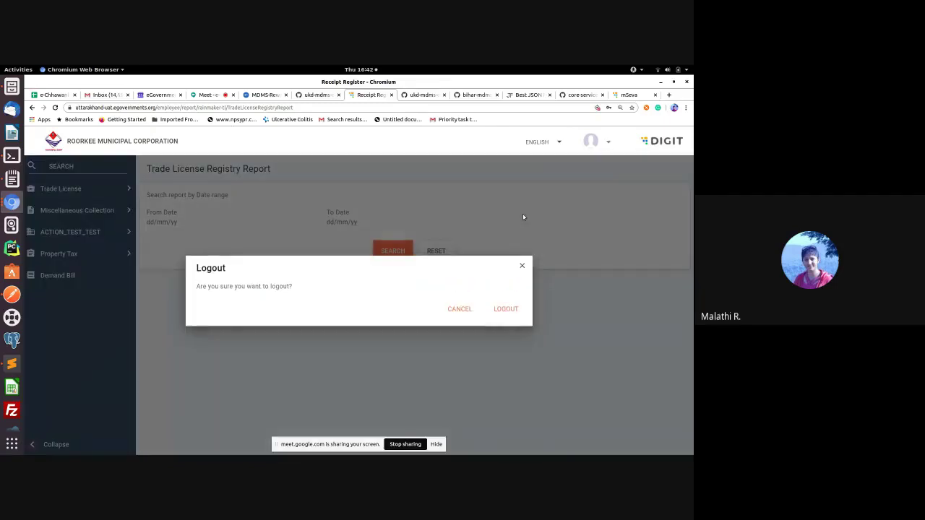
left_click(507, 310)
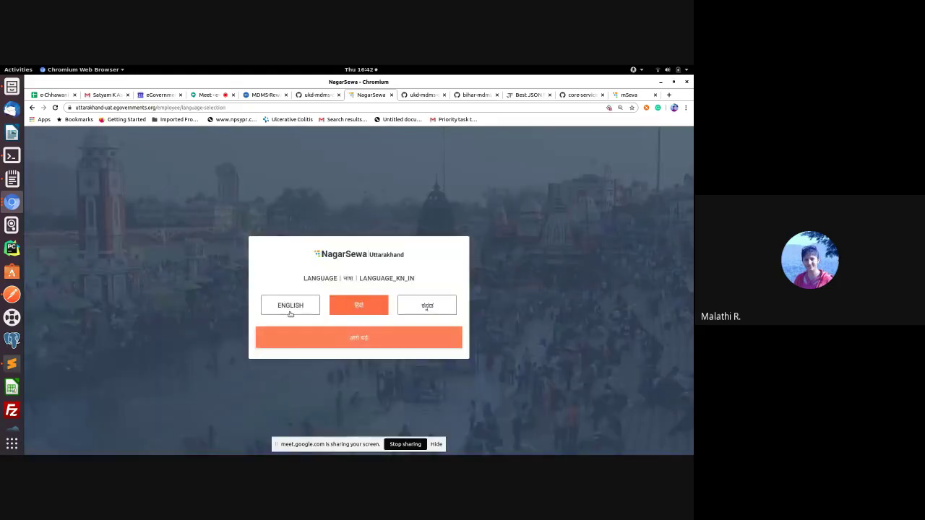
Step: Select English as the portal language and continue to the employee login form
left_click(290, 308)
left_click(318, 339)
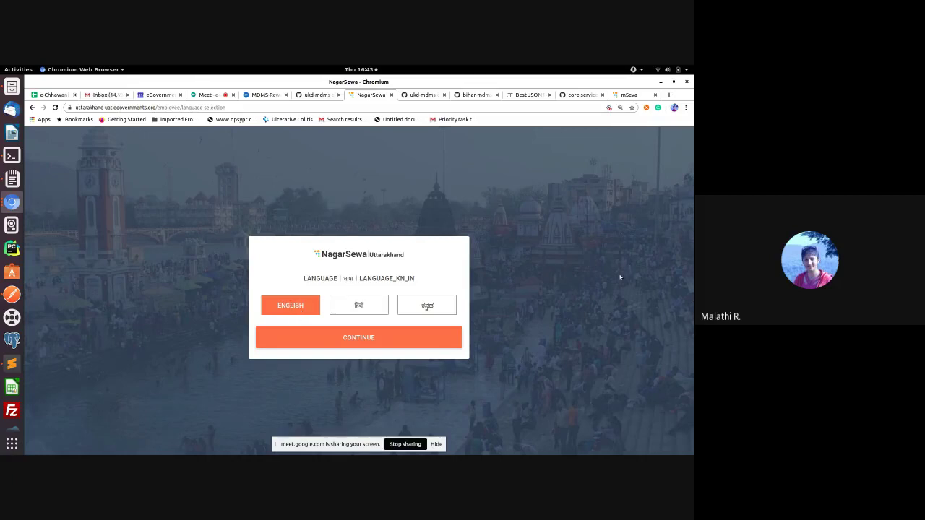
left_click(351, 346)
left_click(326, 343)
Step: Replace the prefilled user name in the NagarSewa login form with EMP2_HRMS
left_click(314, 269)
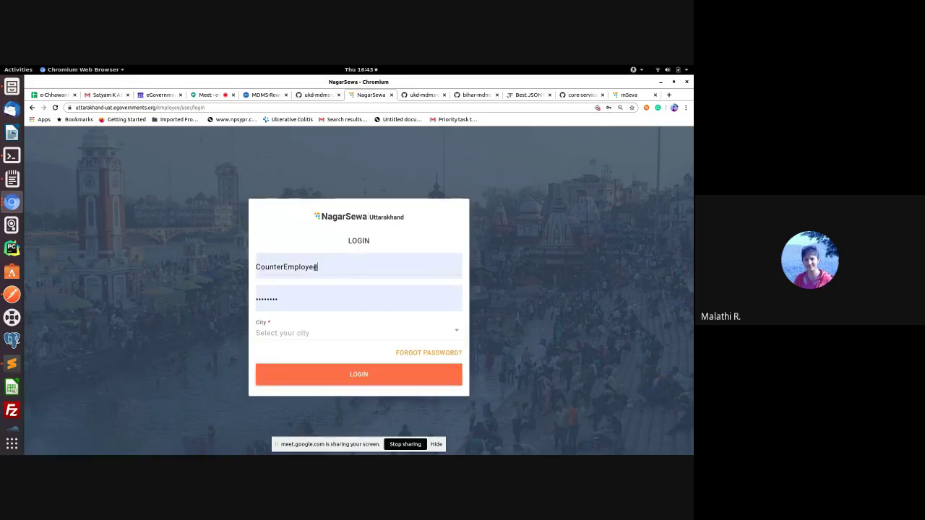
double_click(315, 268)
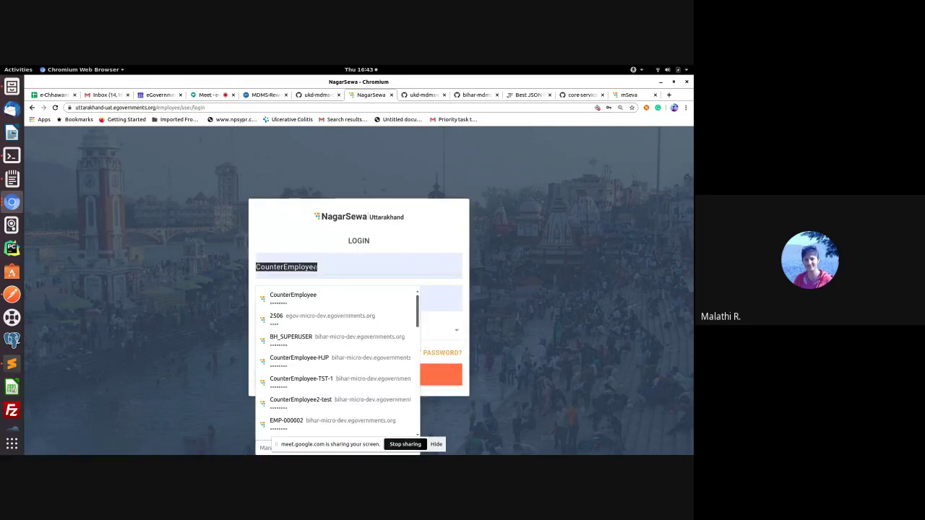
key("BackSpace")
scroll(333, 325, "down", 3)
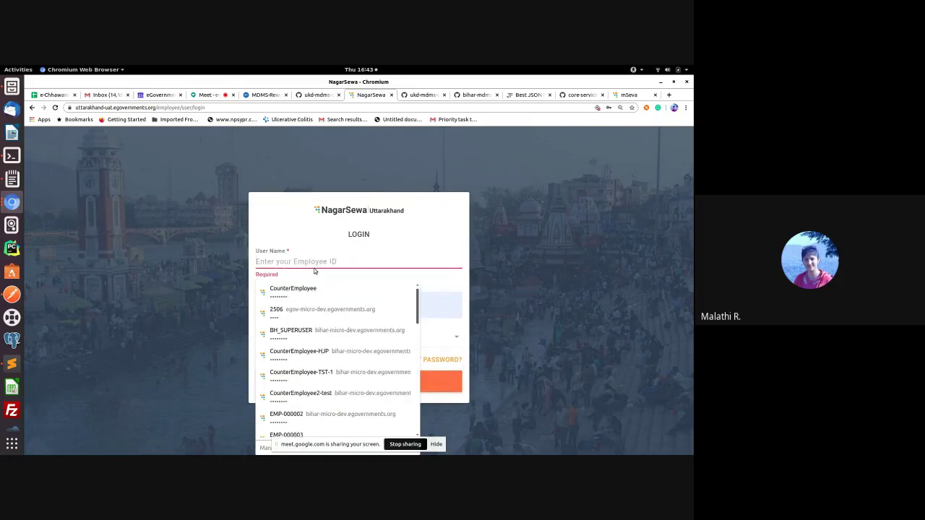
type("e")
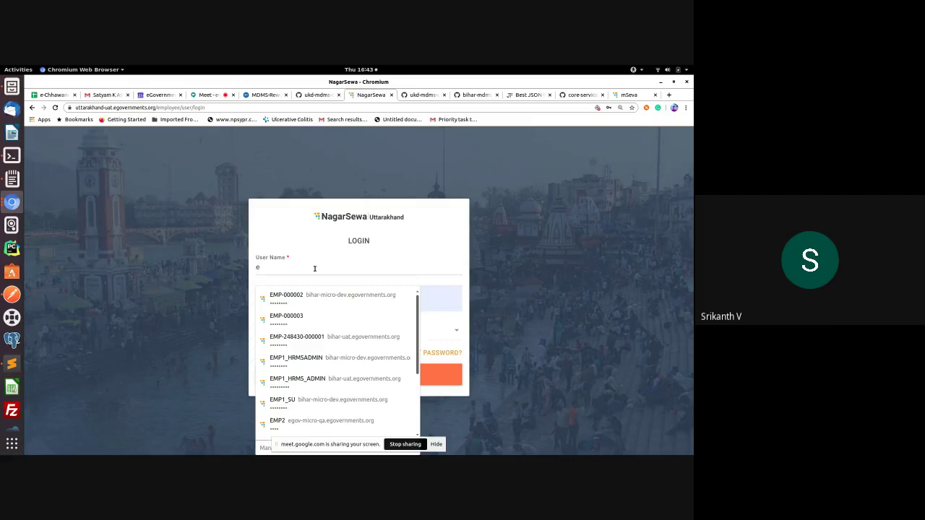
key("BackSpace")
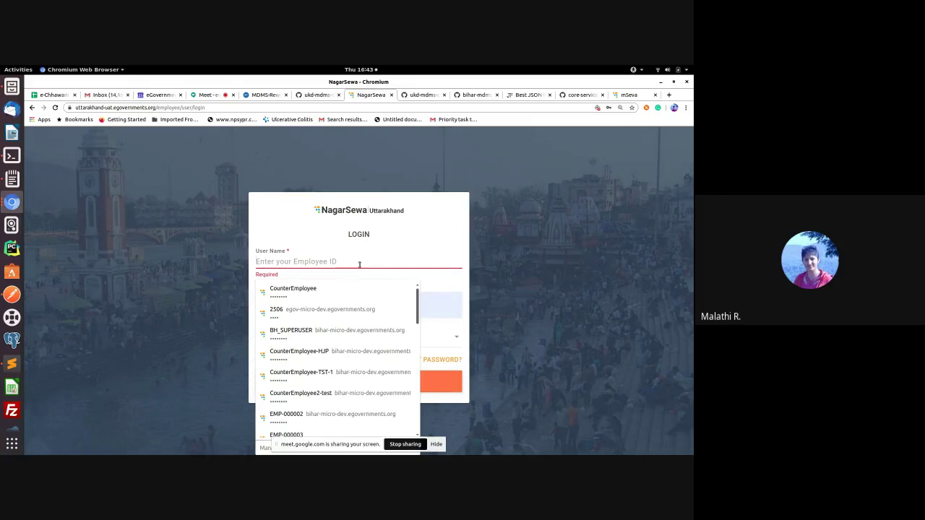
type("EMP3")
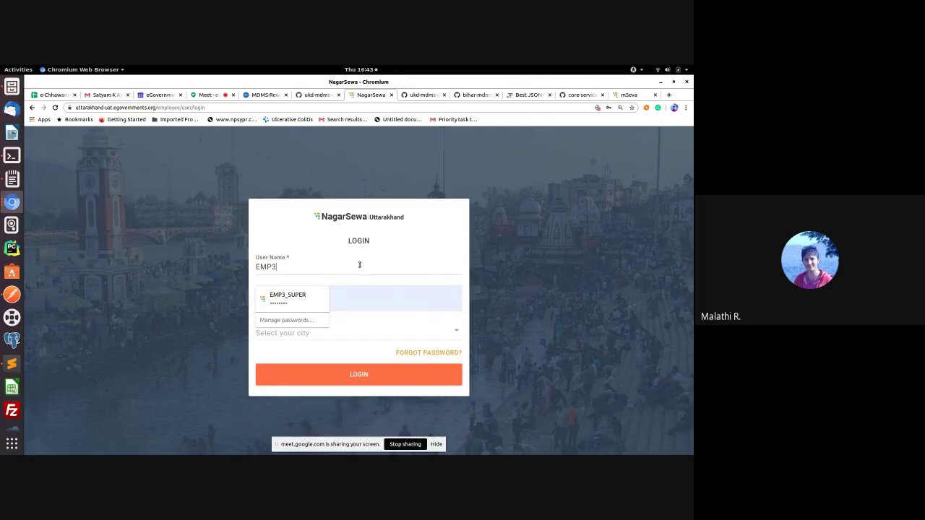
type("_")
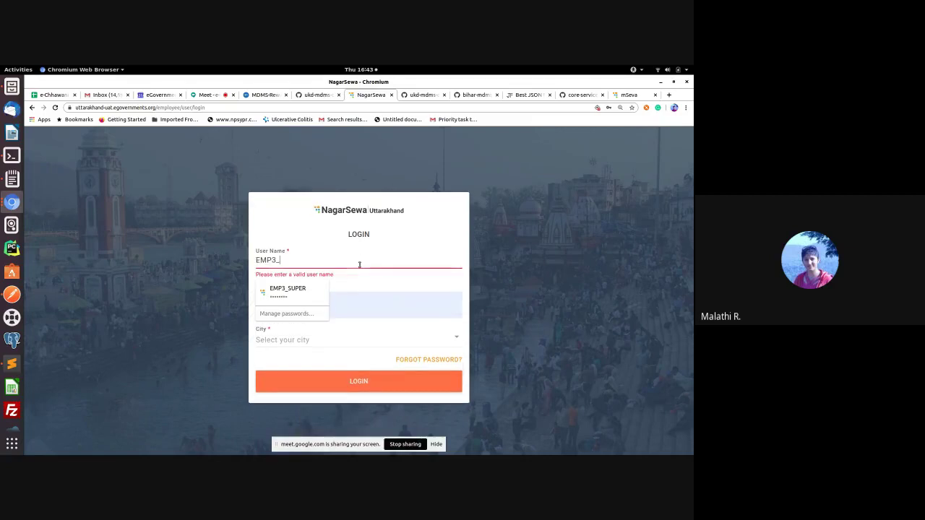
key("BackSpace")
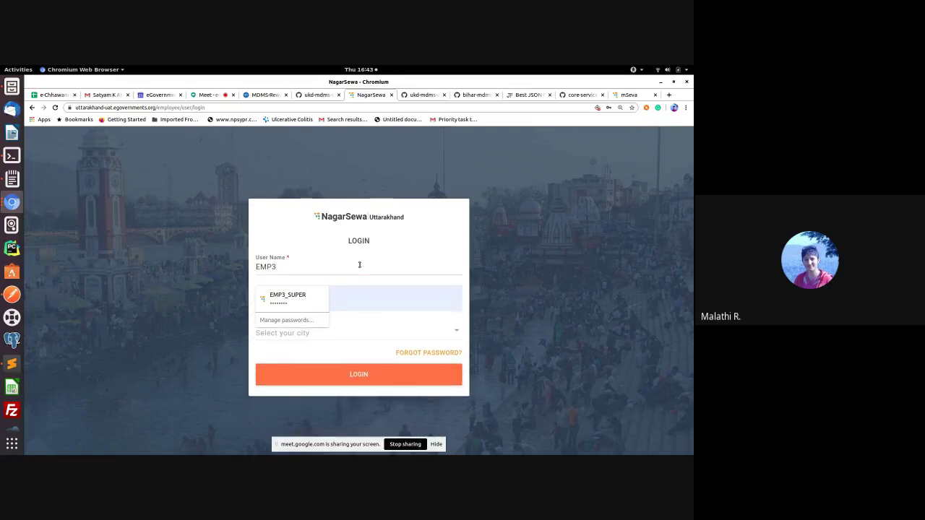
key("BackSpace")
type("2")
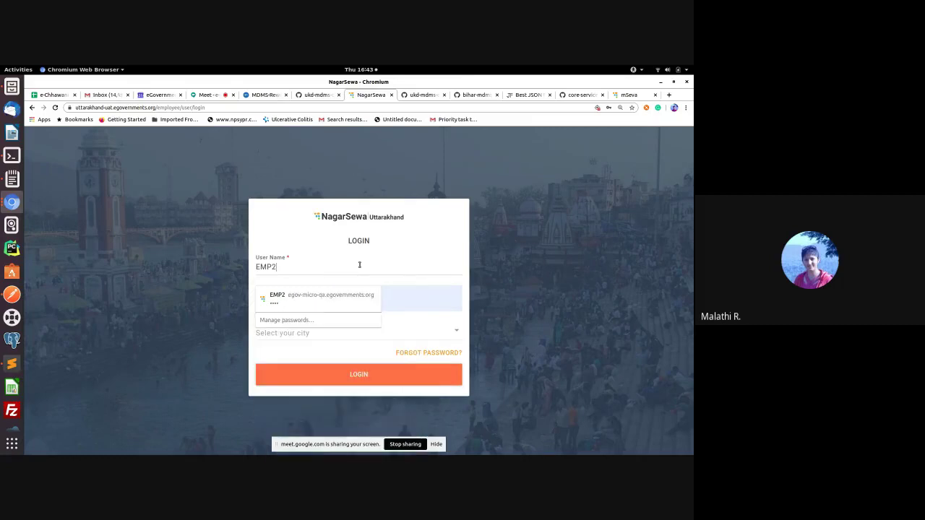
type("_HRMS")
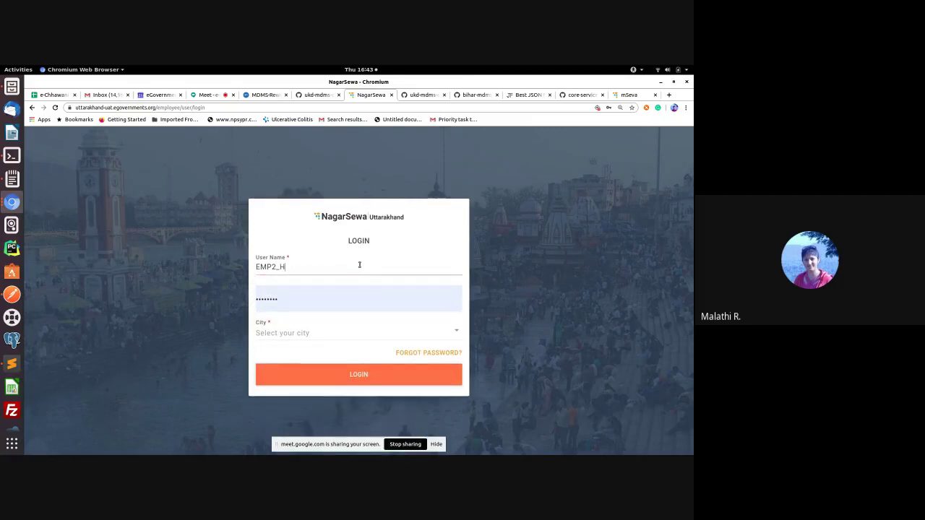
Step: Choose Haldwani as the city and try to log in as EMP2_HRMS and as EMP1_HRMS
left_click(327, 337)
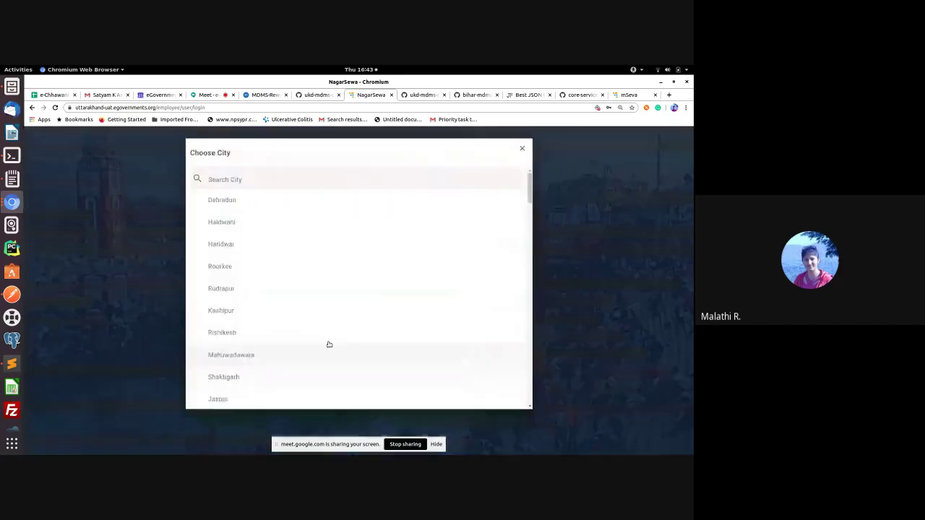
left_click(293, 230)
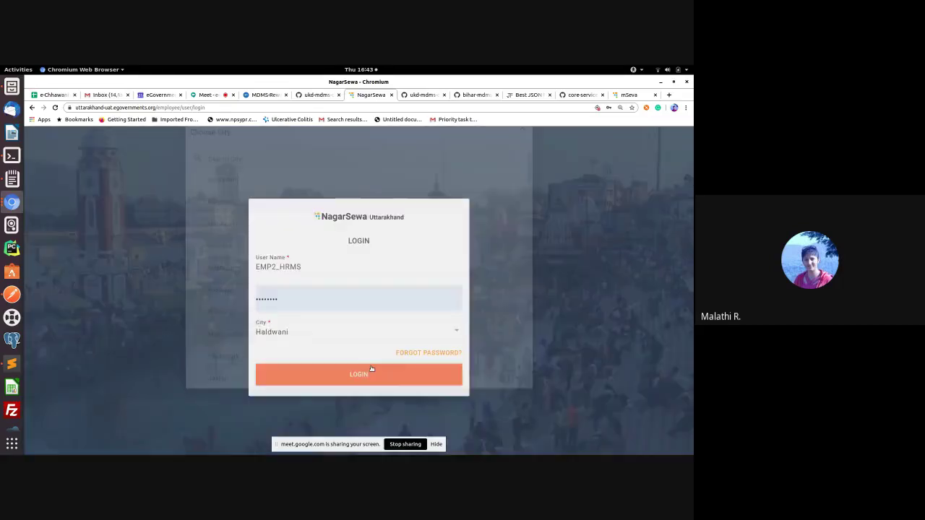
left_click(380, 376)
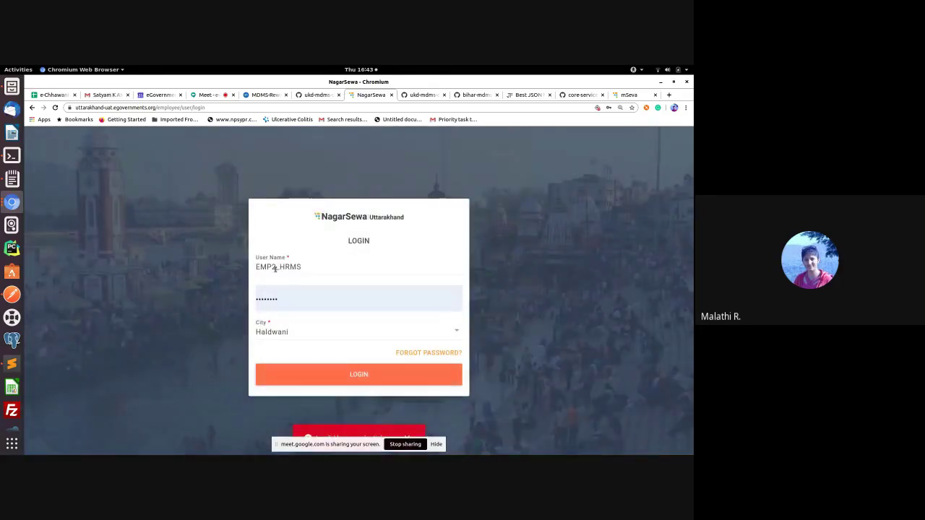
left_click(317, 295)
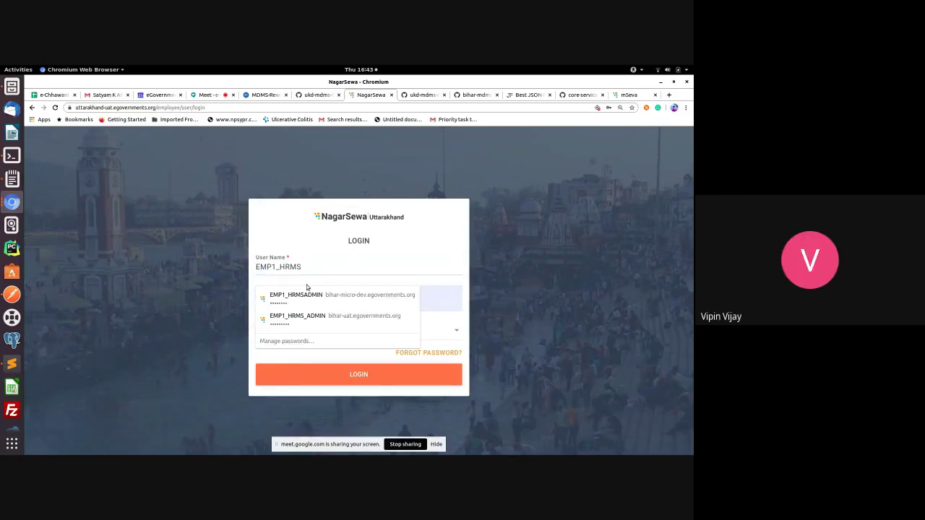
key("Return")
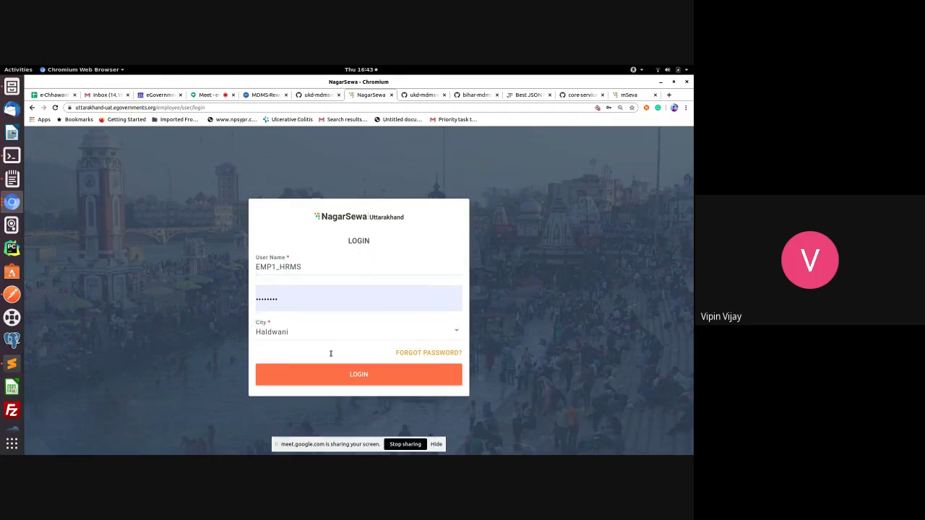
Step: Switch to the mSeva Bihar login form and fill in the user name EMP1_HRMSADMIN with its saved password
left_click(626, 95)
double_click(290, 274)
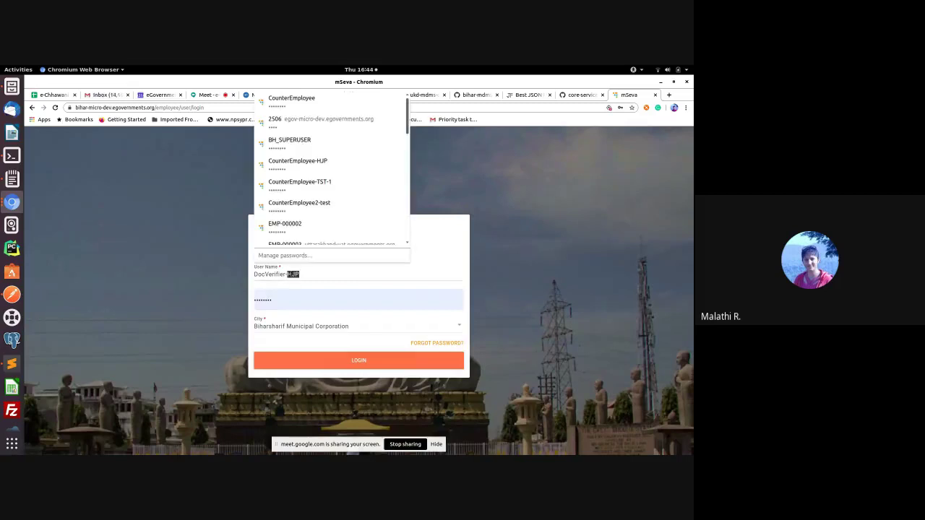
left_click_drag(293, 274, 262, 274)
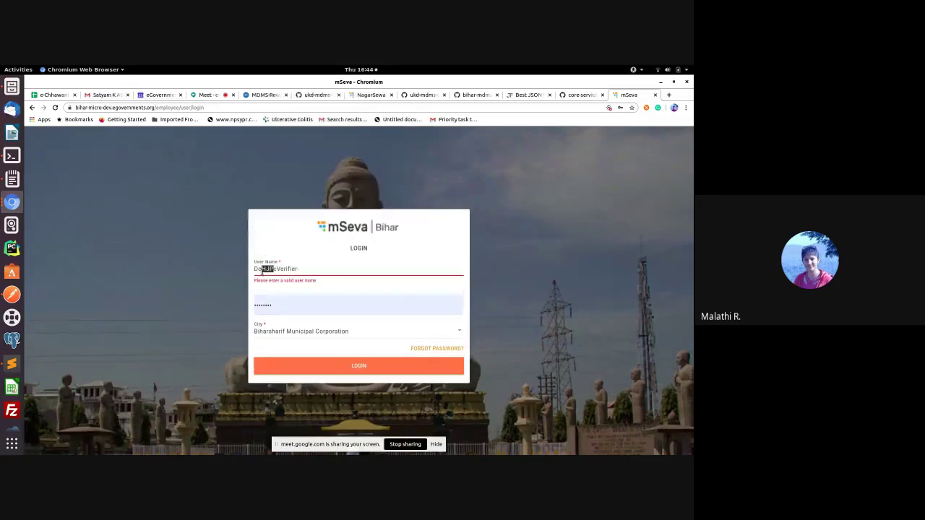
double_click(261, 269)
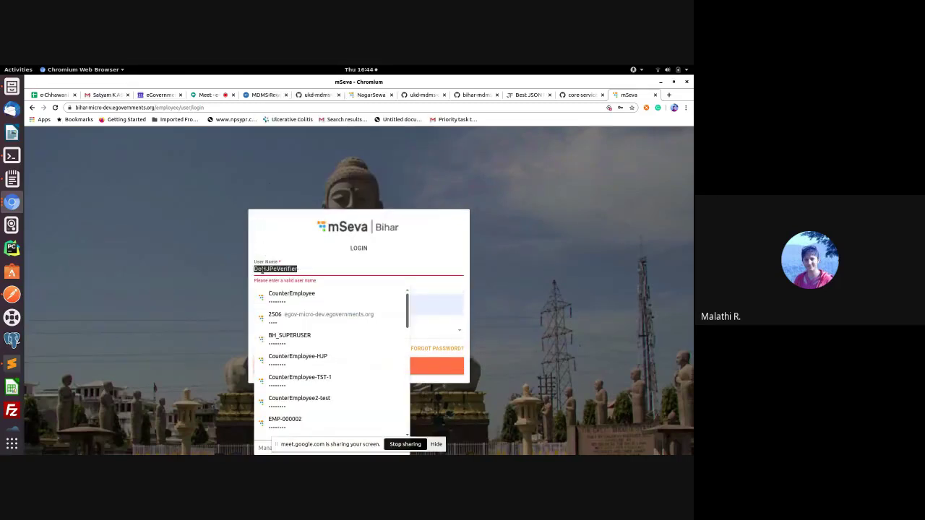
type("EMP")
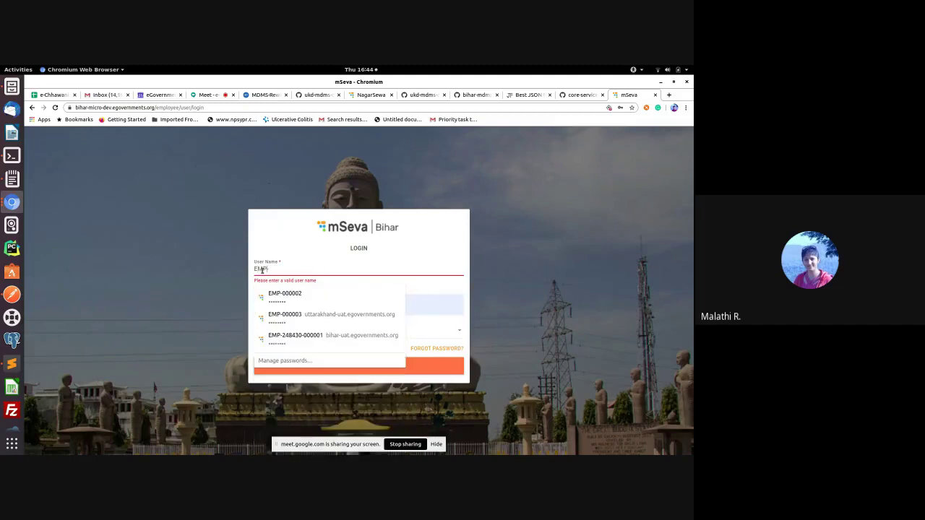
type("-")
type("1_")
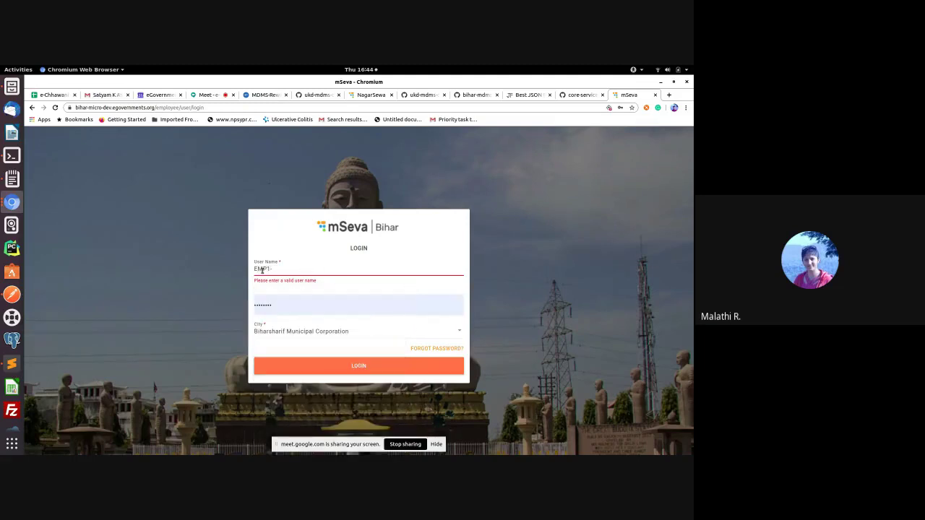
type("HRMSADMIN")
left_click(261, 271)
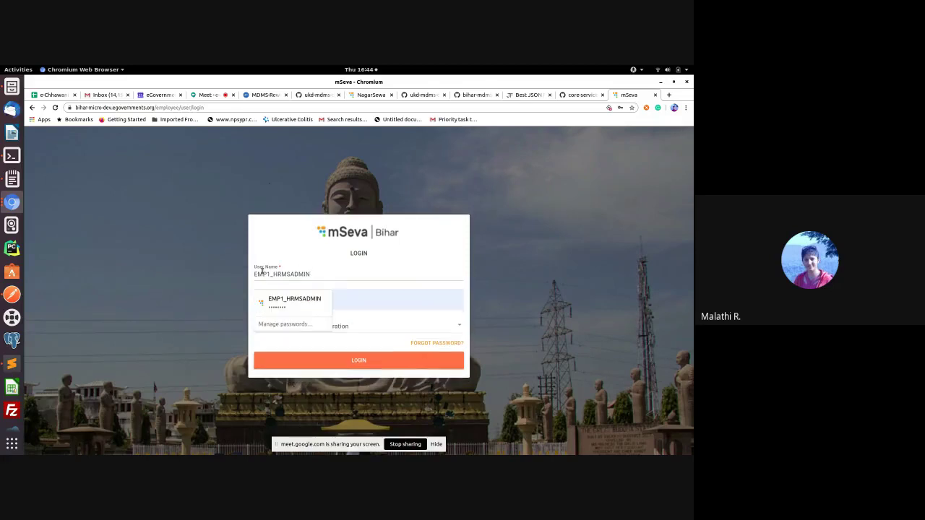
left_click(293, 302)
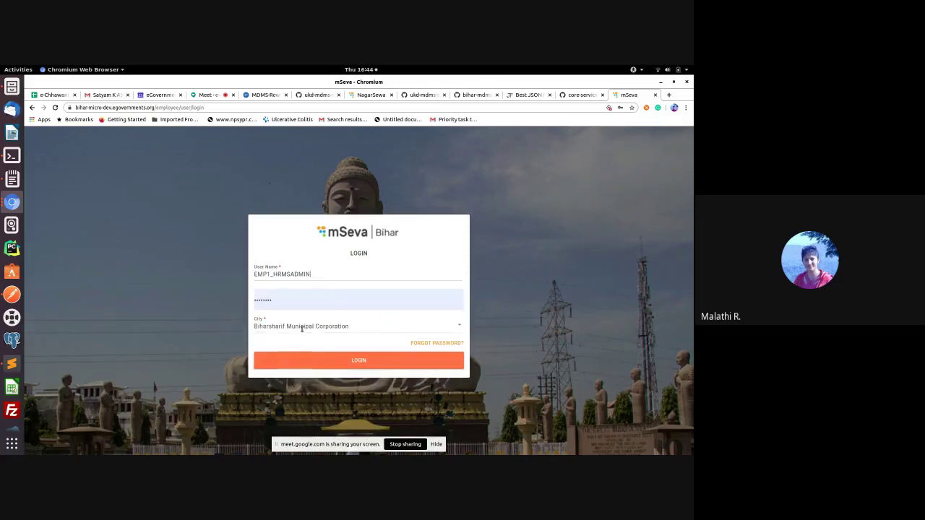
Step: Try to log in to mSeva with Muzaffarpur Municipal Corporation as the city, and close that page
left_click(302, 327)
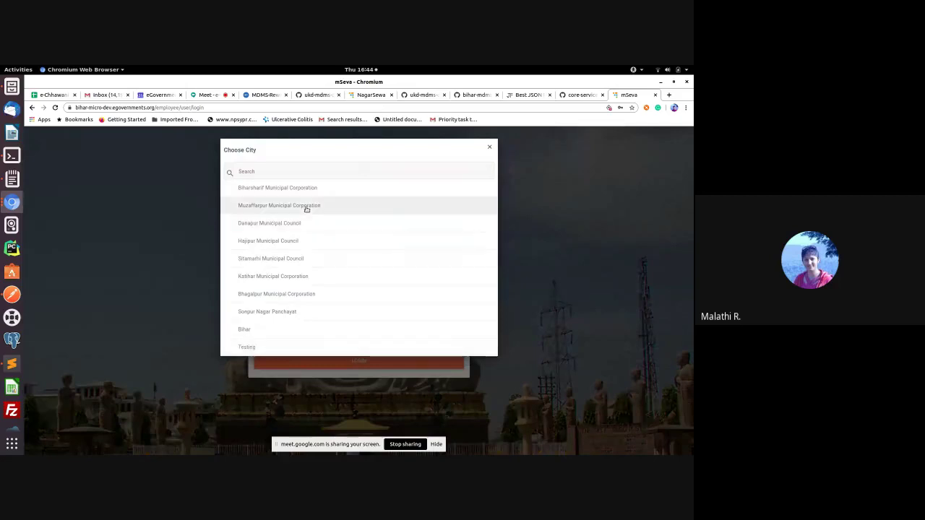
left_click(307, 207)
left_click(312, 360)
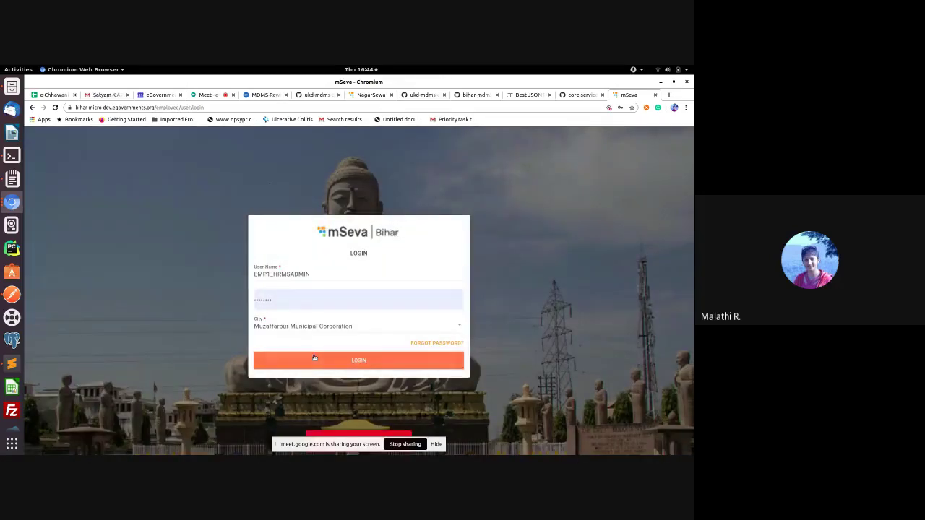
left_click(656, 96)
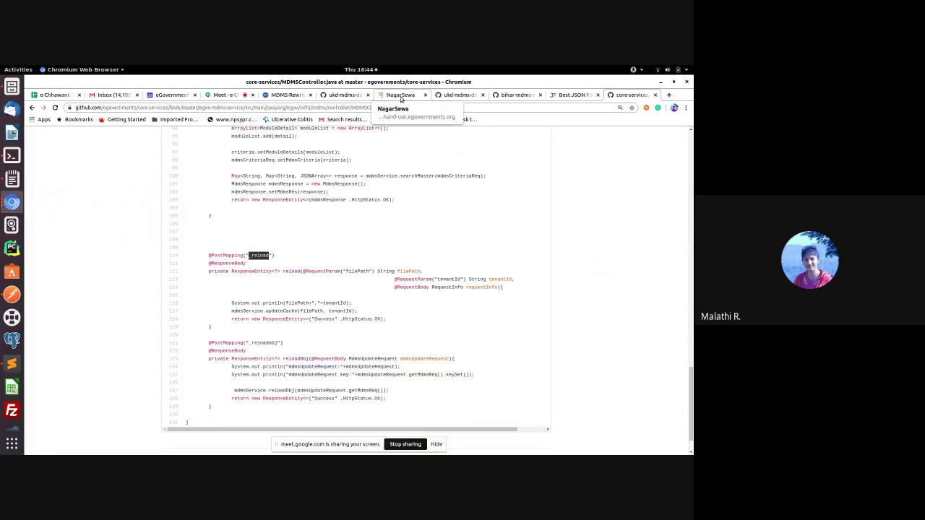
Step: Return to the NagarSewa login form and try to log in with the user name EMP3_HRMS
left_click(401, 96)
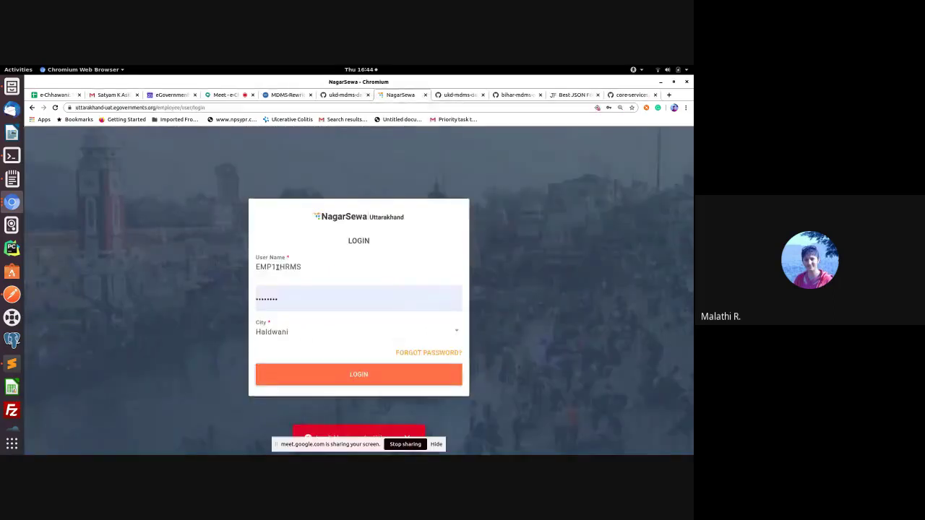
double_click(318, 268)
left_click(323, 269)
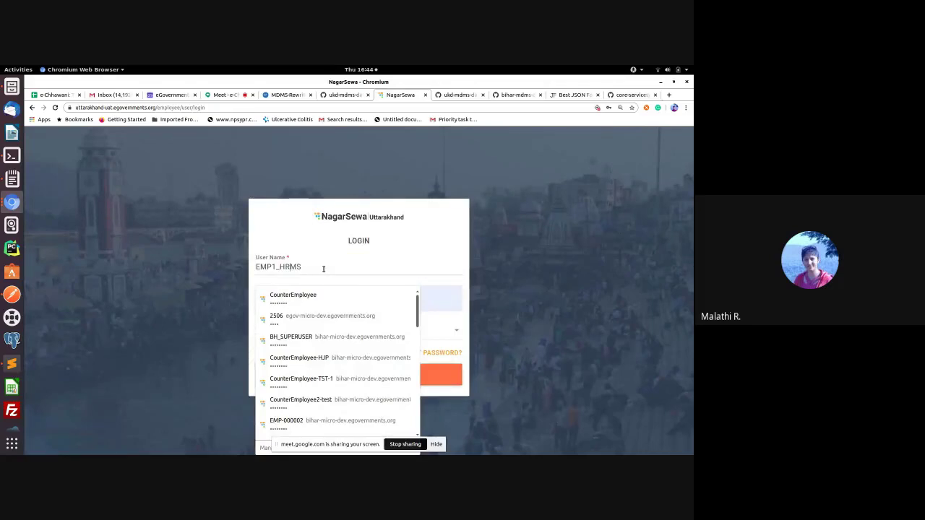
key("BackSpace")
type("3")
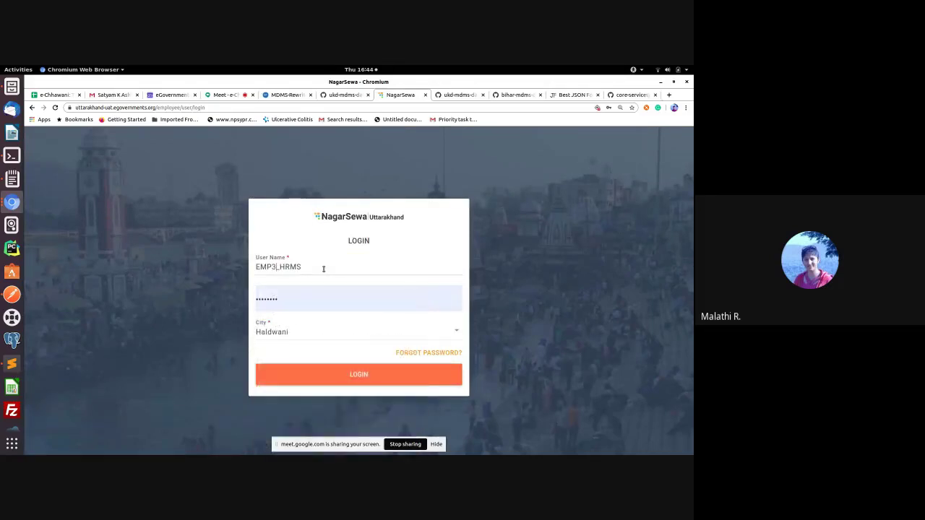
left_click(272, 375)
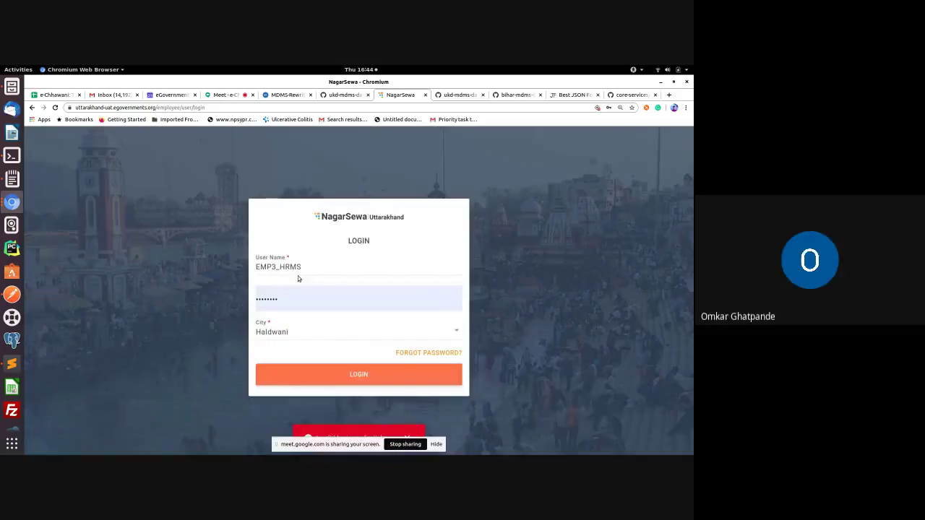
Step: Log in to NagarSewa for Haldwani as EMP4_HRMS, filling in its saved password
left_click(314, 297)
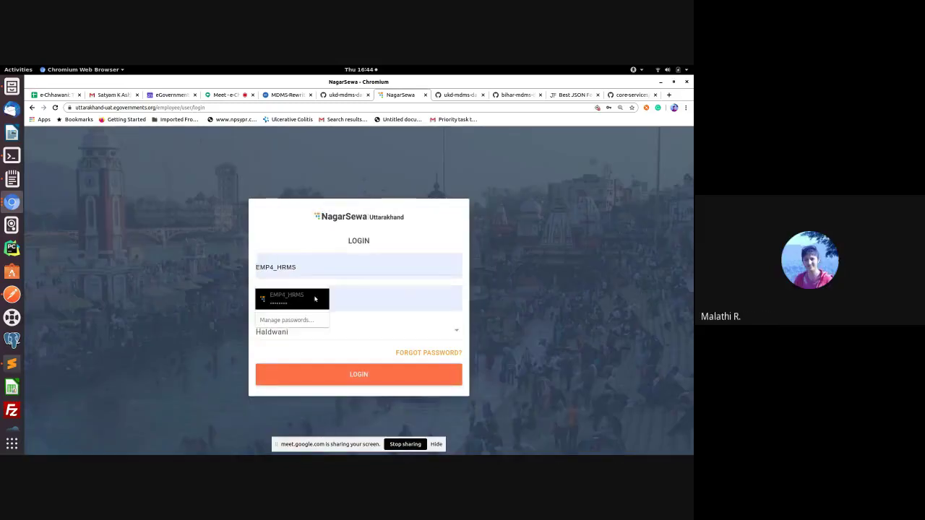
left_click(311, 298)
left_click(308, 372)
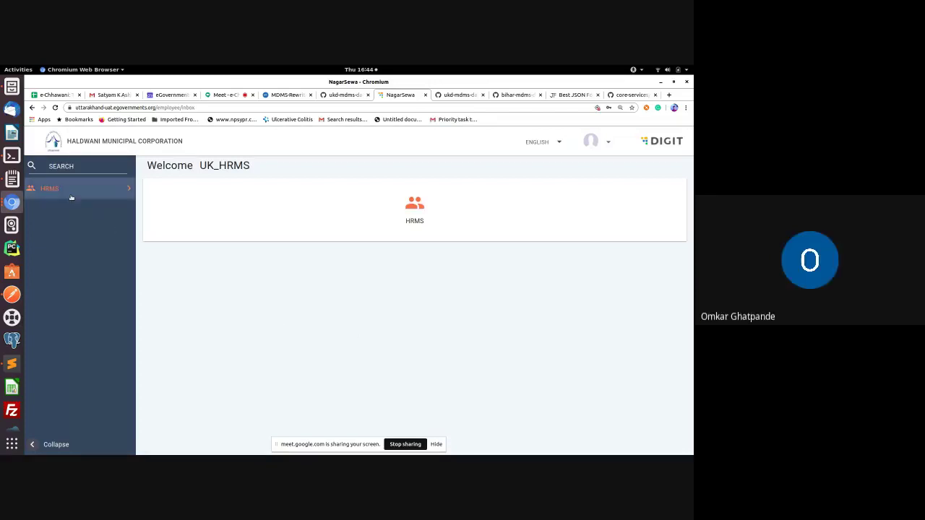
Step: Search HRMS for the employees of ULB Roorkee and review their assigned roles
left_click(72, 190)
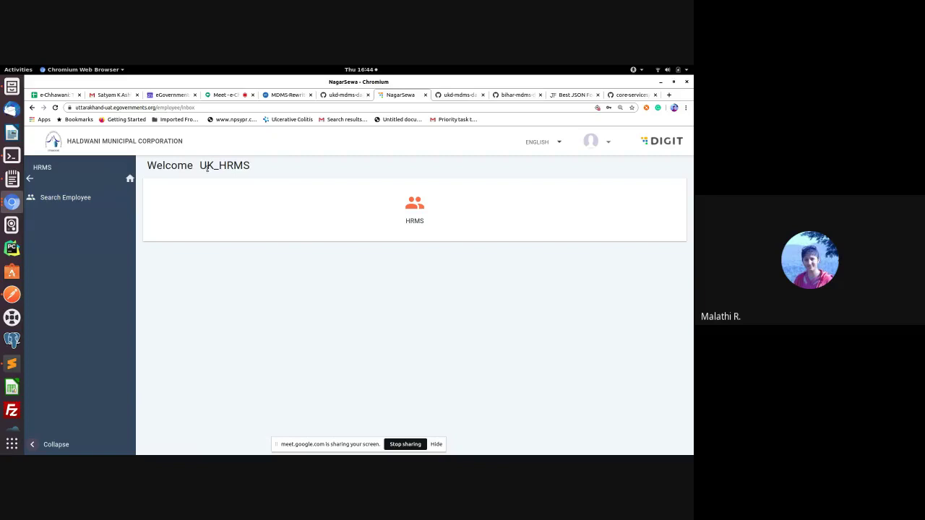
left_click(62, 197)
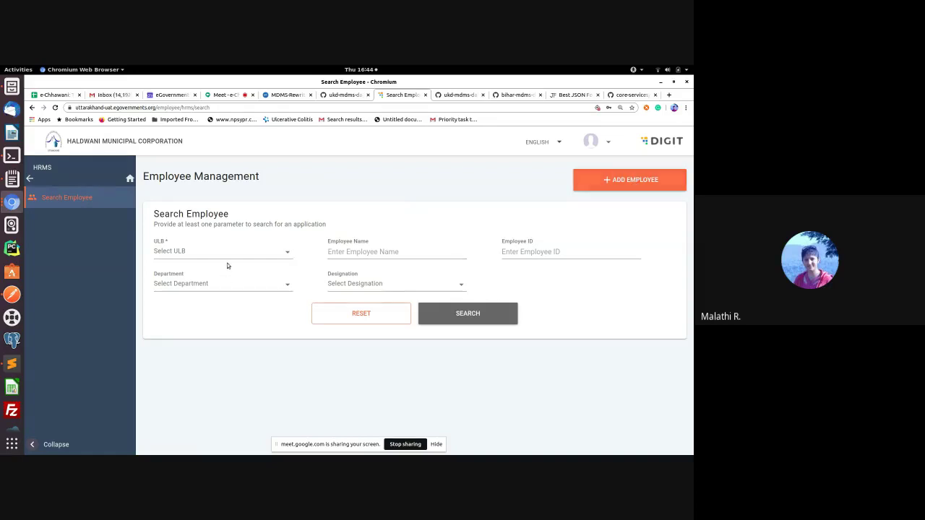
left_click(254, 259)
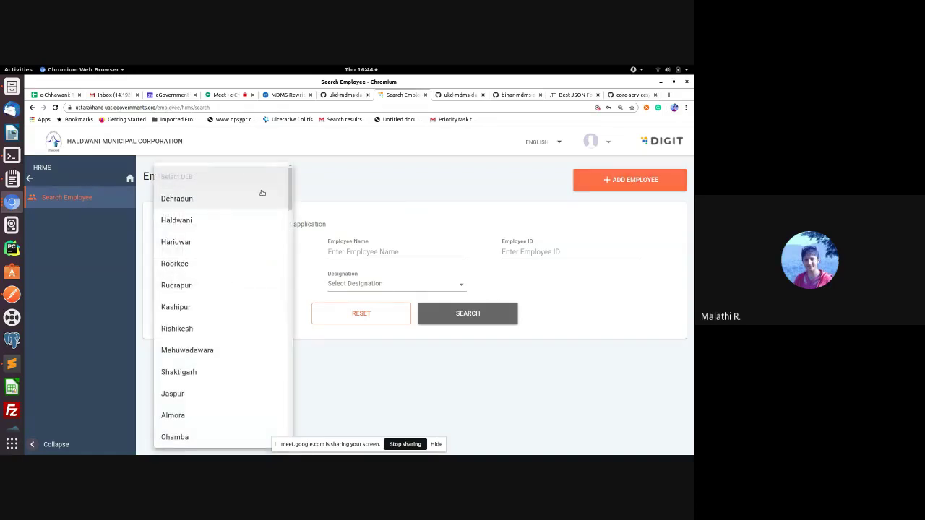
left_click(218, 263)
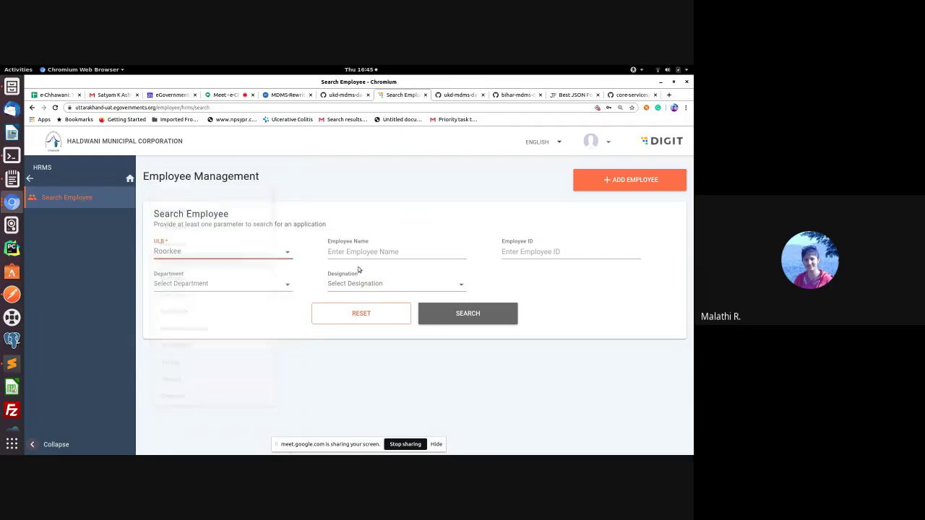
left_click(442, 318)
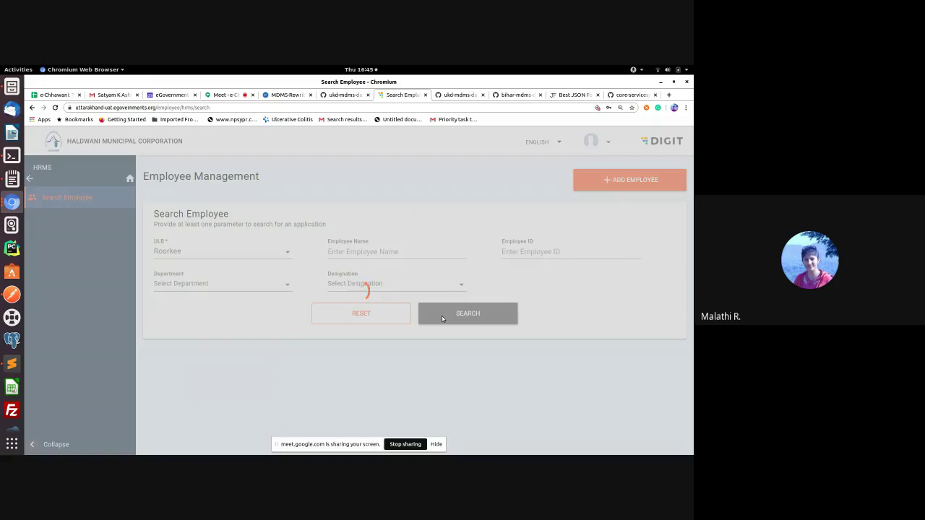
scroll(442, 318, "down", 3)
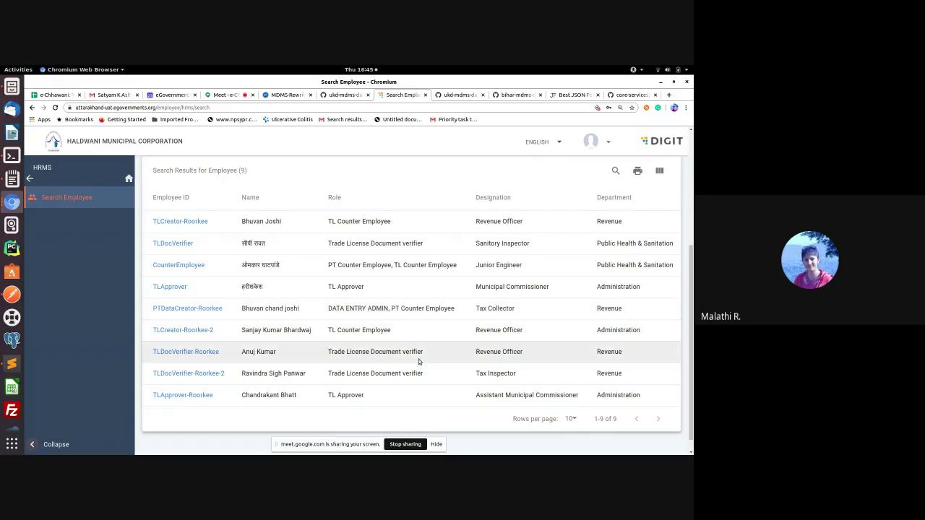
scroll(394, 323, "up", 3)
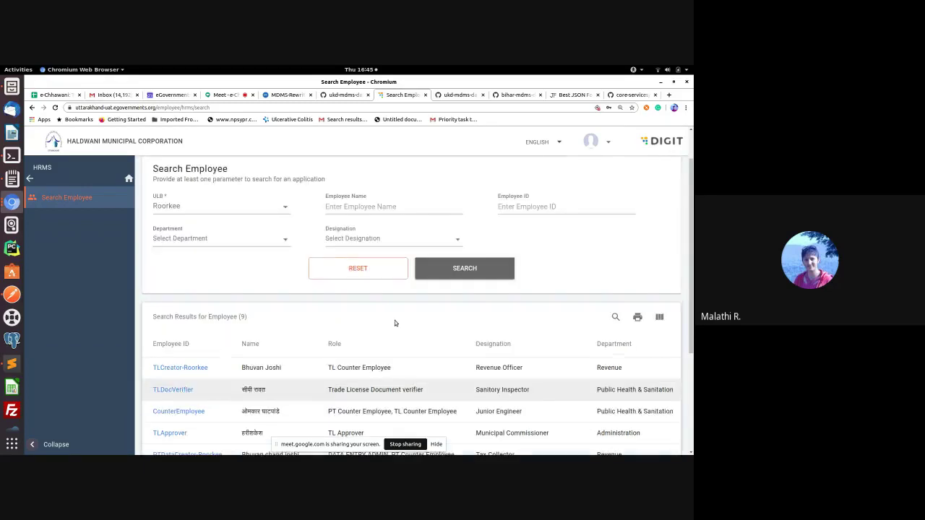
scroll(389, 326, "down", 2)
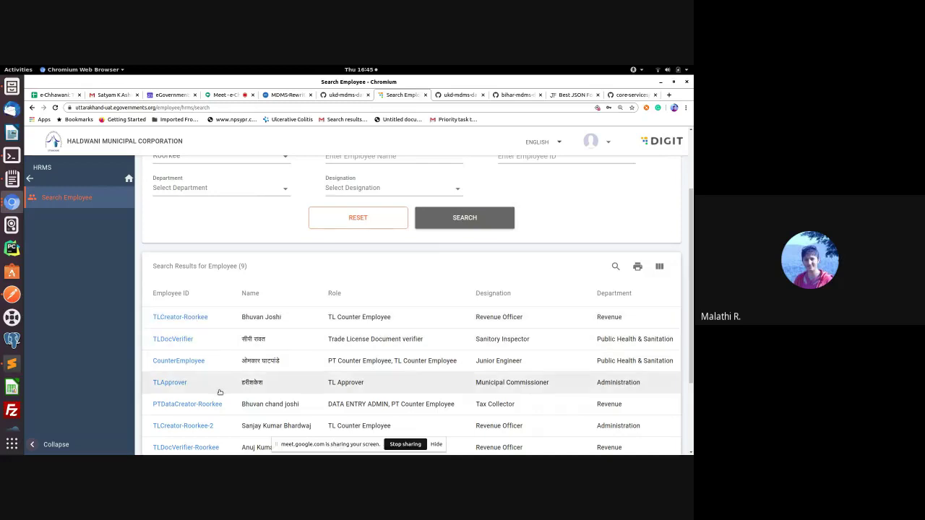
scroll(300, 344, "up", 3)
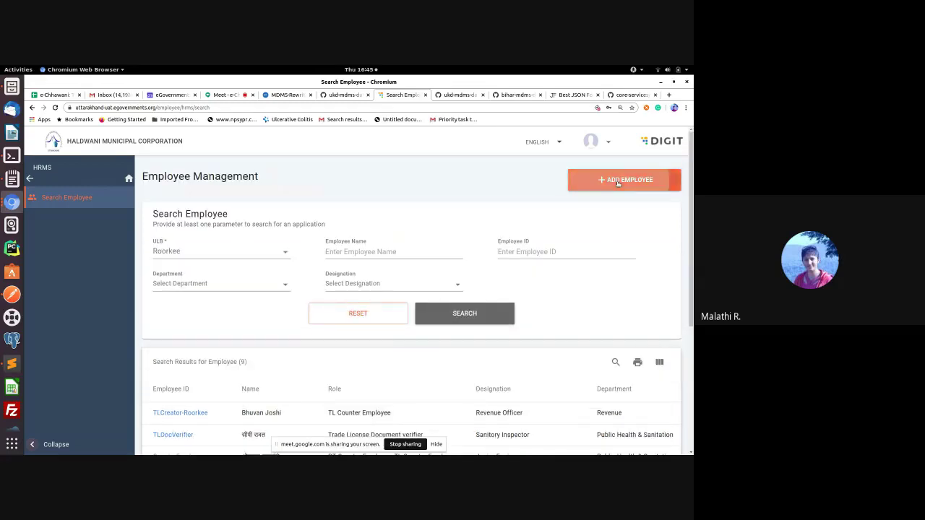
Step: Start adding a new employee with Haridwar as the new employee's ULB
left_click(617, 180)
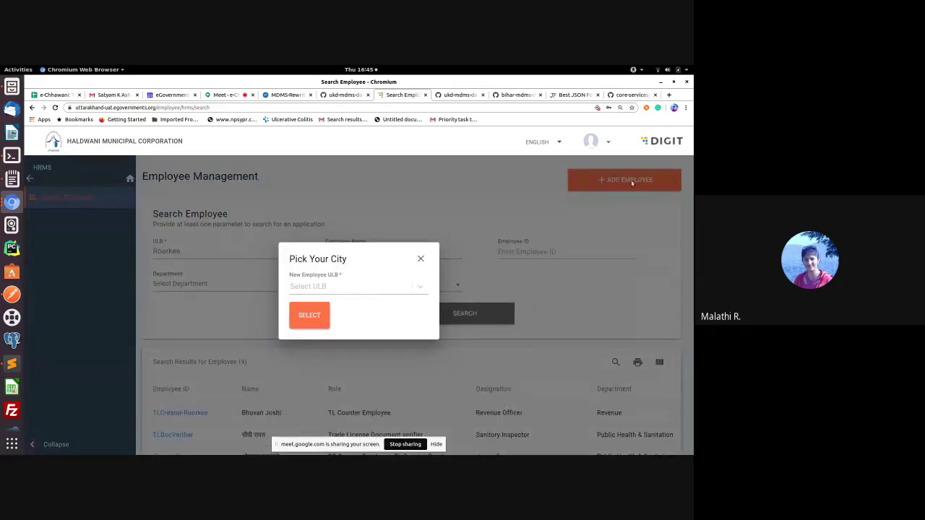
left_click(421, 289)
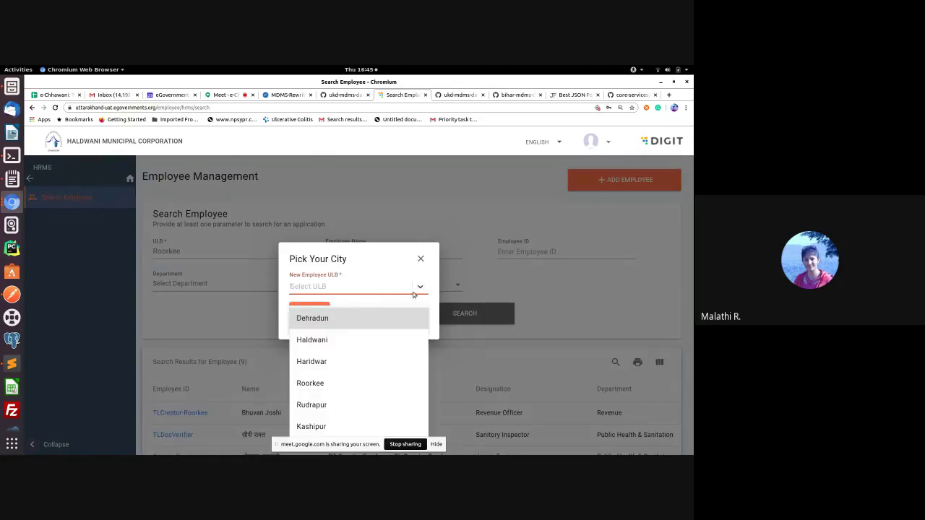
left_click(320, 362)
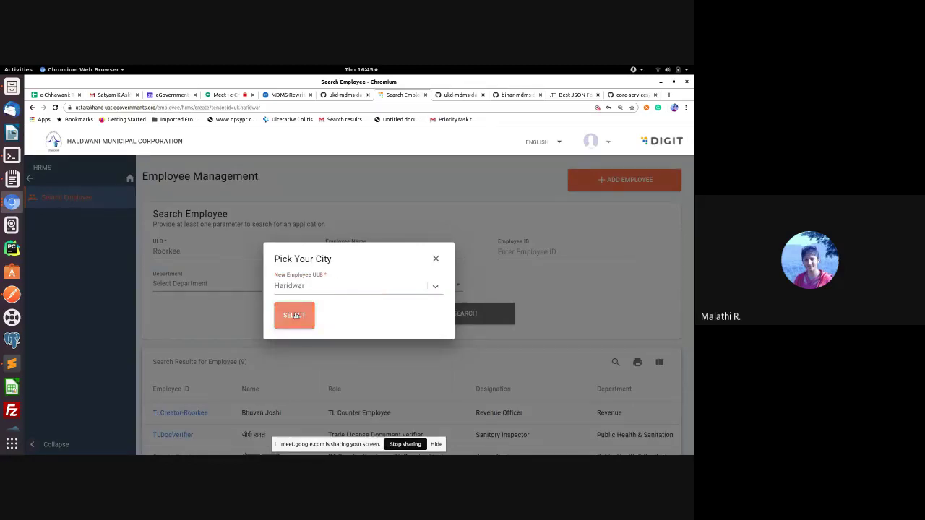
left_click(295, 316)
Step: Look through the available roles in the new employee's professional details and assign Trade License field inspector
scroll(289, 310, "down", 1)
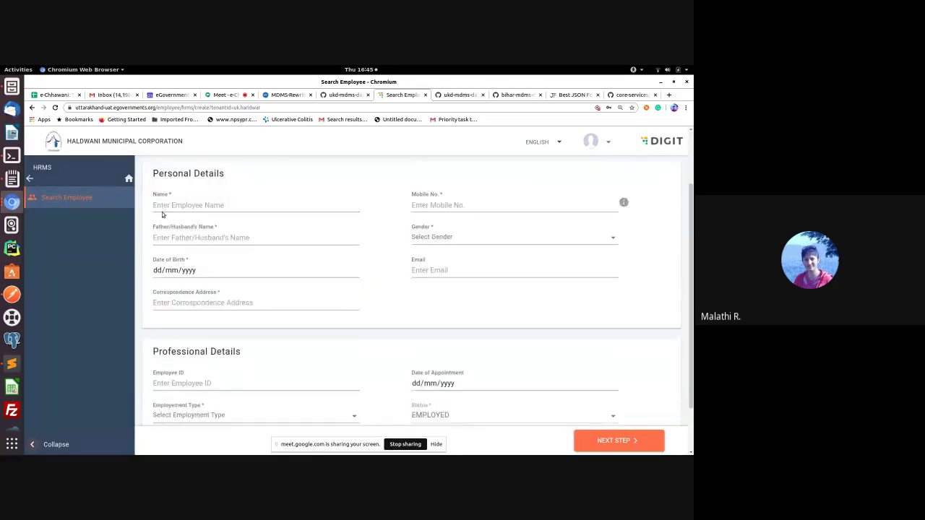
scroll(449, 283, "down", 2)
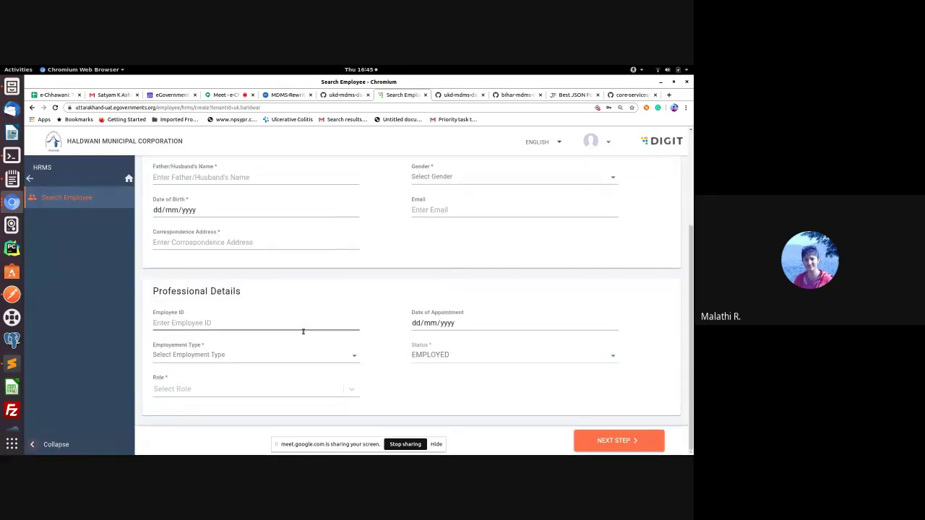
left_click(208, 384)
scroll(485, 381, "down", 3)
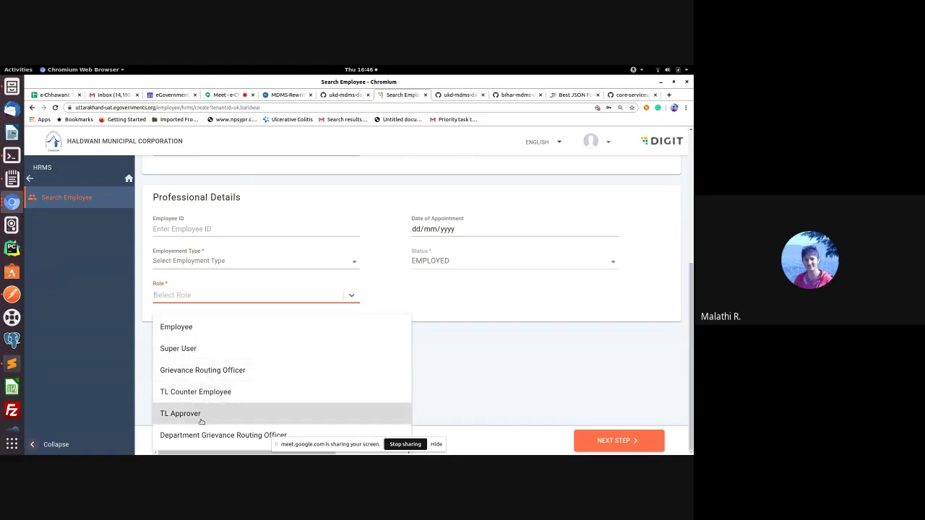
scroll(202, 421, "down", 6)
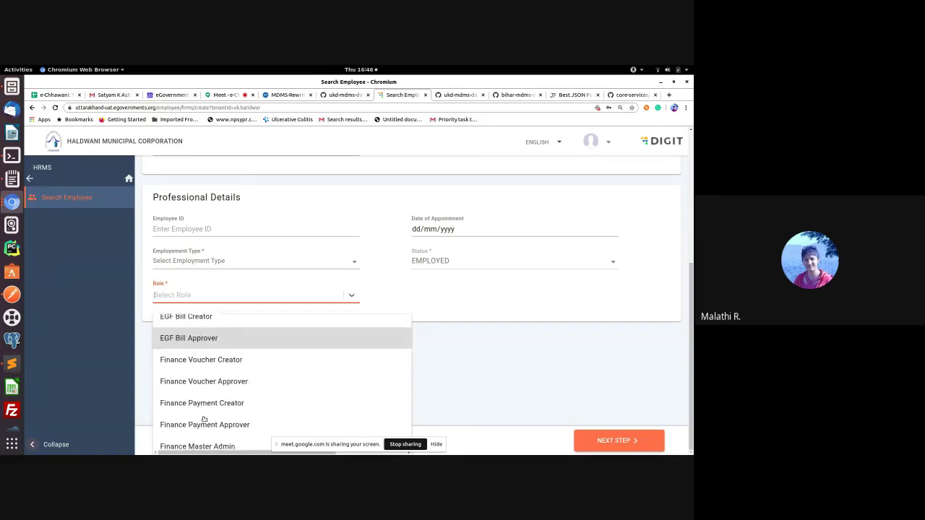
scroll(204, 419, "down", 10)
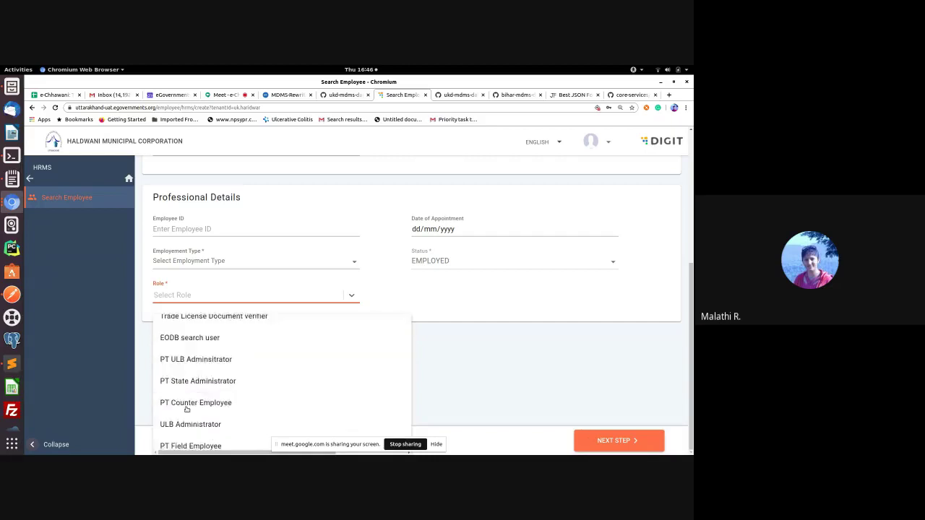
scroll(186, 409, "down", 3)
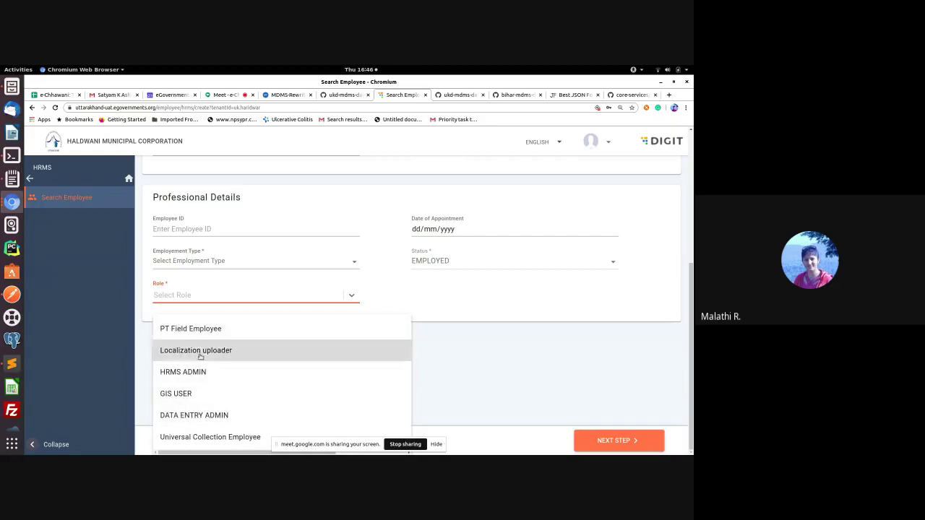
scroll(200, 380, "up", 3)
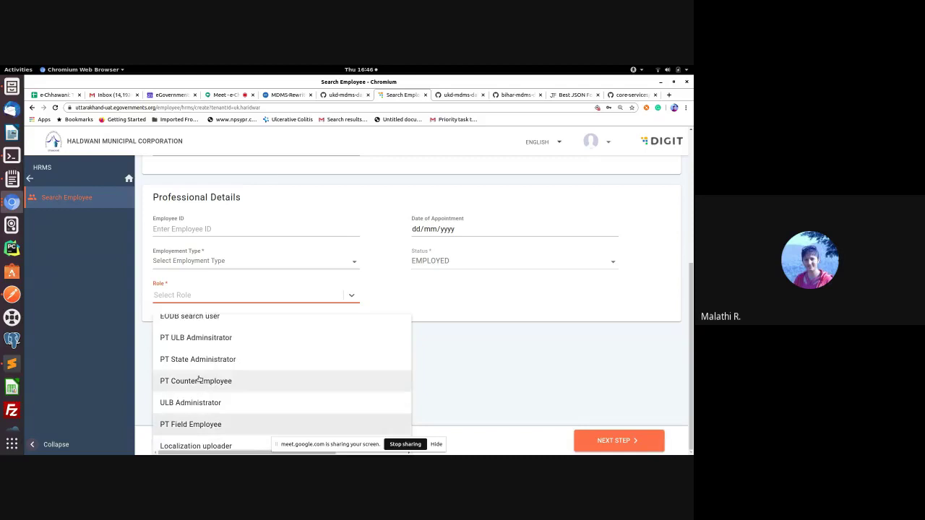
scroll(199, 380, "up", 6)
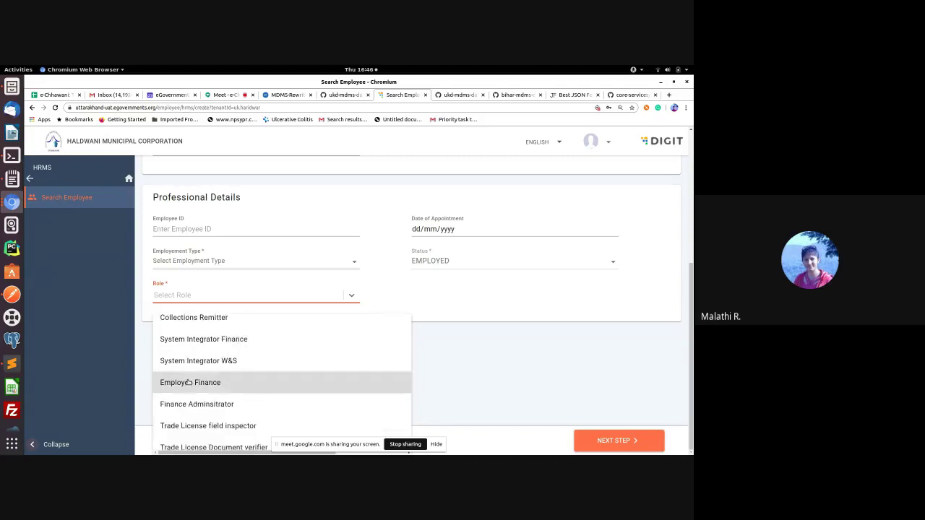
scroll(187, 382, "down", 2)
left_click(200, 328)
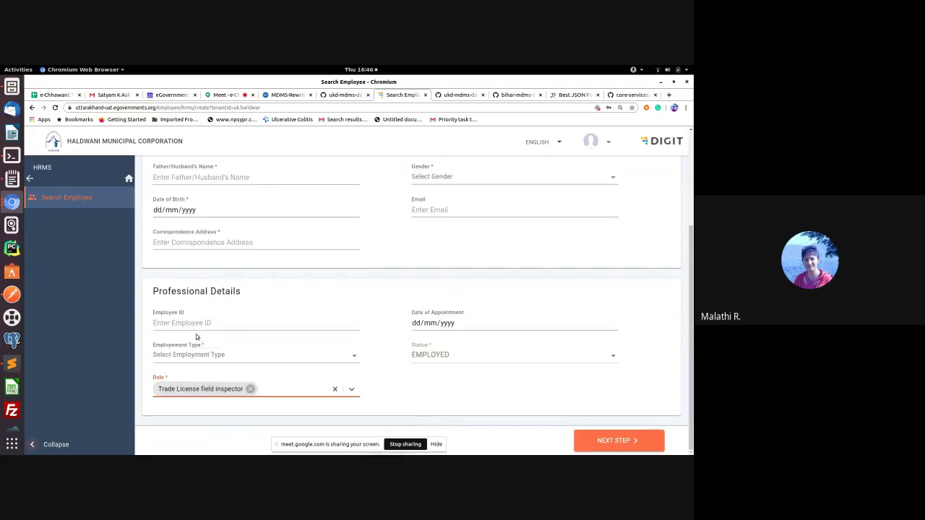
Step: Add the roles Super User and Grievance Routing Officer to the new employee, and remove both again
left_click(280, 392)
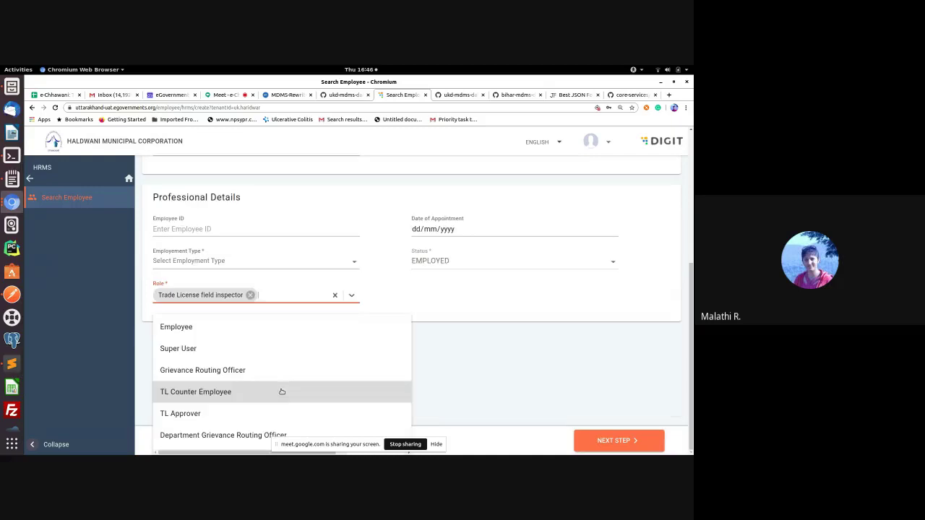
left_click(166, 347)
left_click(323, 390)
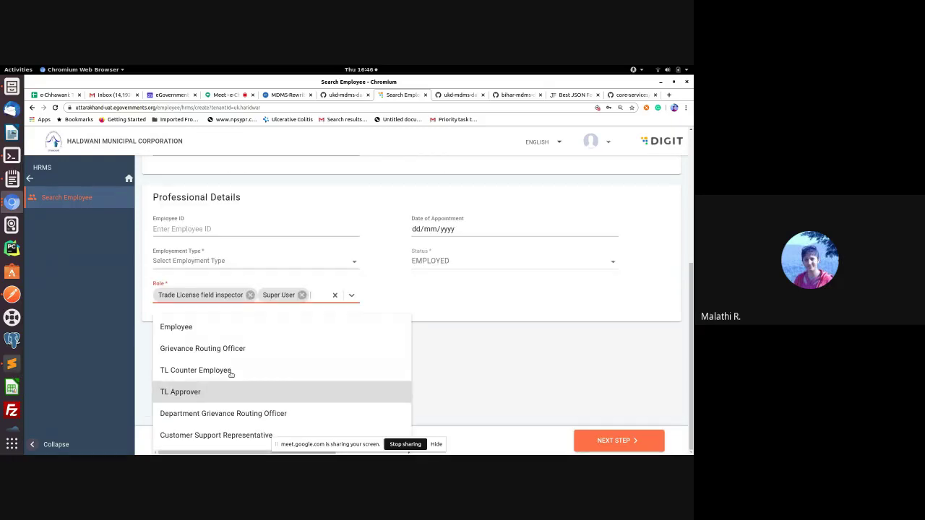
left_click(196, 350)
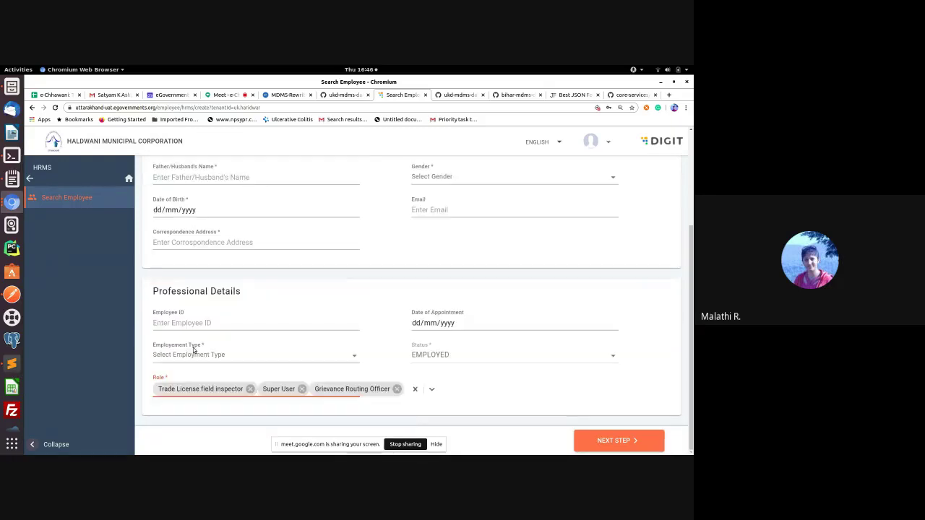
left_click(396, 389)
left_click(302, 389)
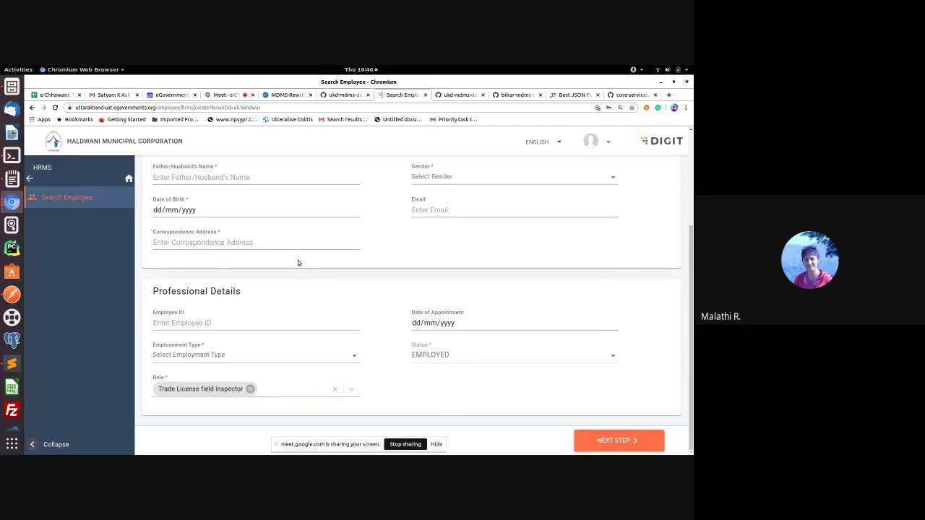
Step: Leave the new employee form without saving and search again for the employees of ULB Roorkee
scroll(300, 268, "up", 2)
scroll(299, 269, "up", 1)
scroll(345, 252, "down", 3)
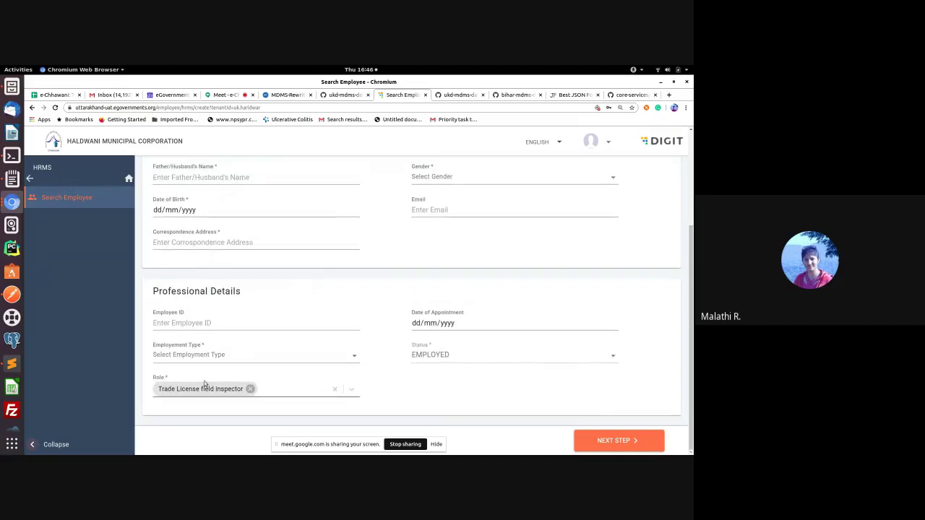
scroll(216, 326, "up", 3)
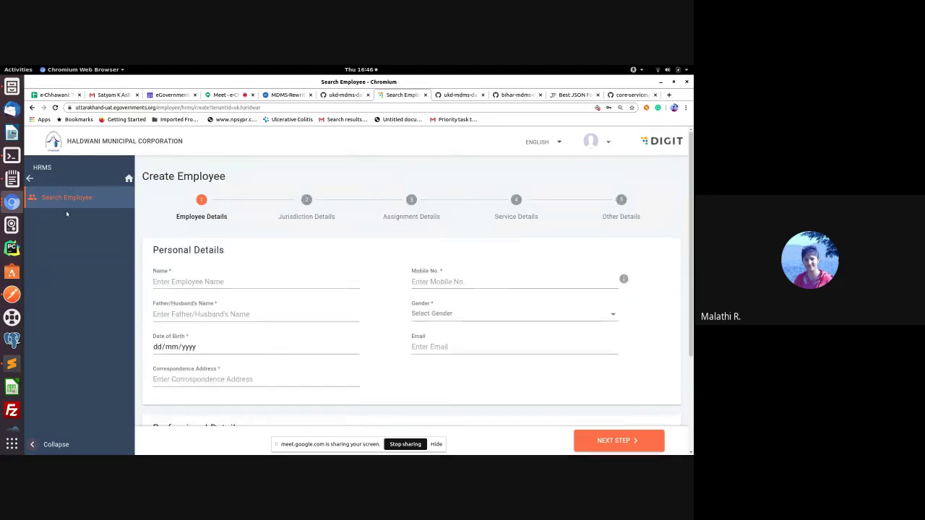
left_click(64, 195)
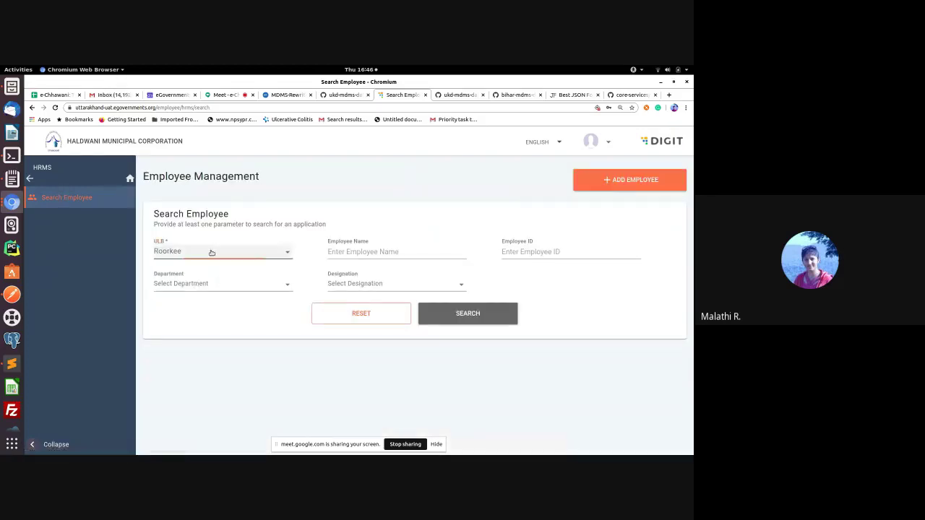
left_click(211, 253)
left_click(212, 252)
left_click(467, 318)
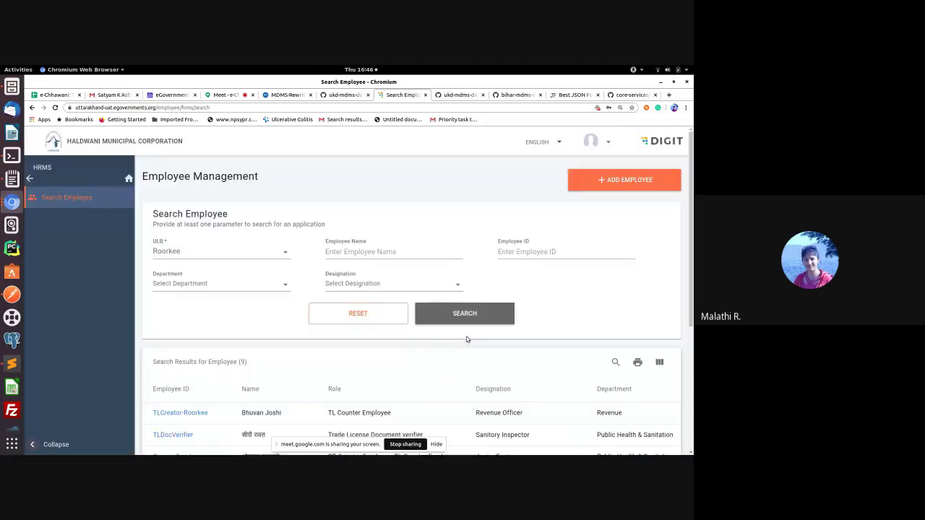
Step: Review the details of the employee TLDocVerifier and open the record for editing at its role assignment
scroll(467, 339, "down", 3)
left_click(184, 229)
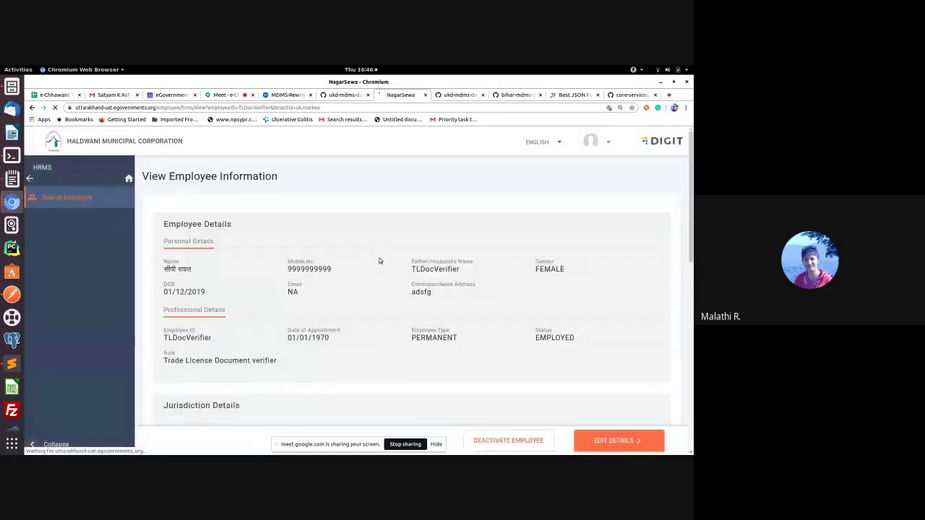
scroll(378, 260, "down", 2)
scroll(378, 262, "down", 5)
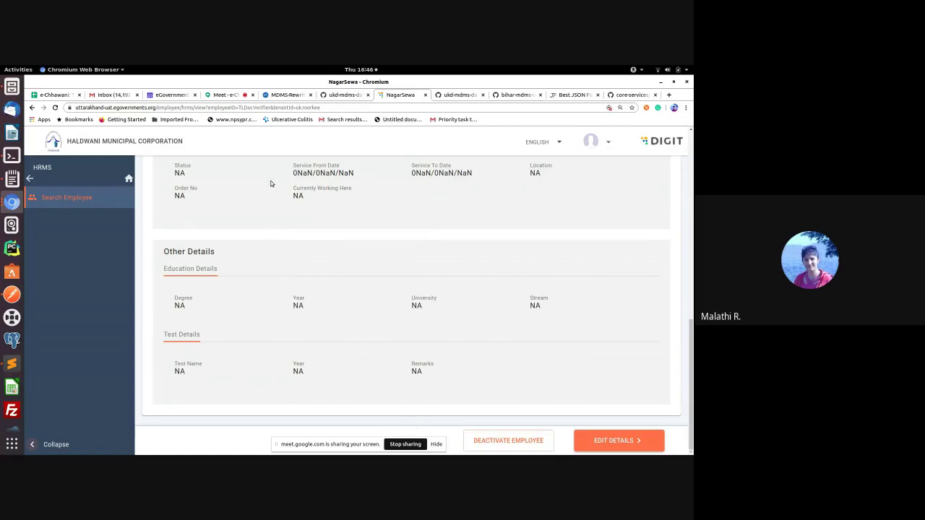
left_click(613, 439)
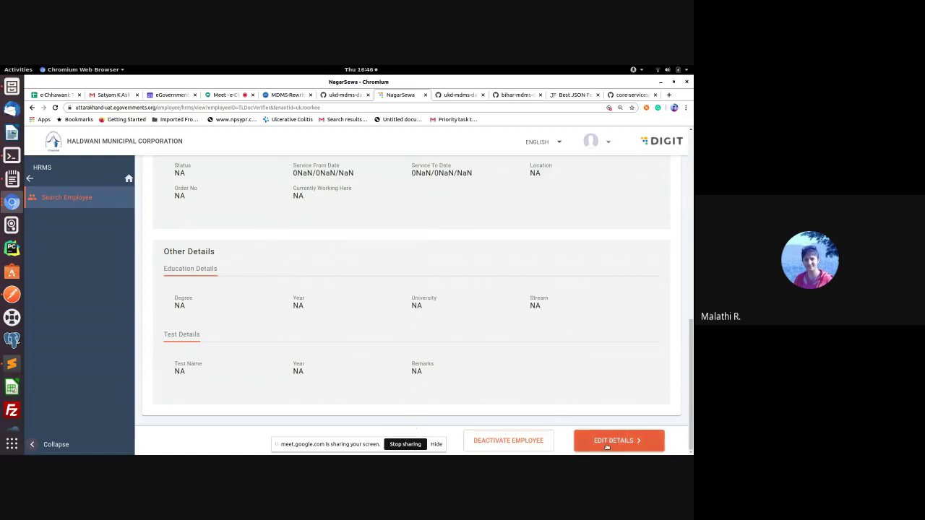
scroll(561, 367, "down", 3)
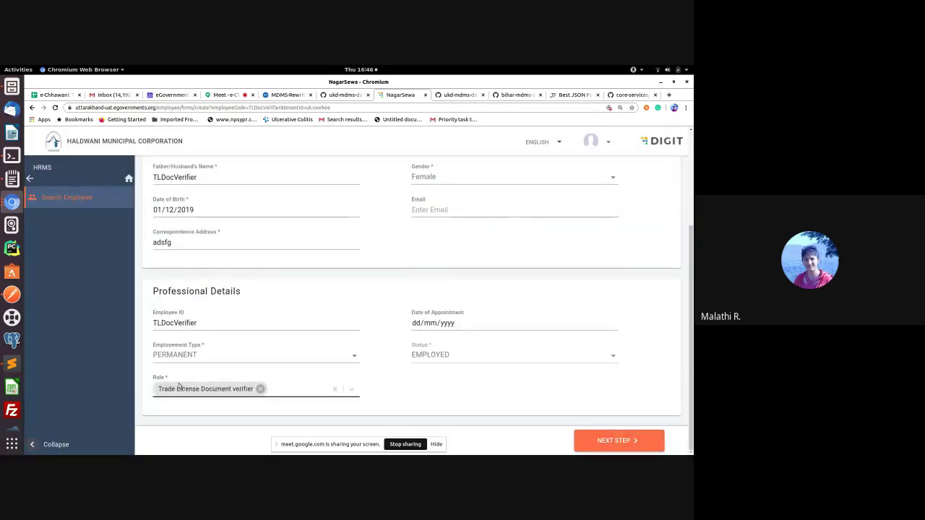
Step: Review the employee's personal and professional details and check the roles available for assignment
left_click(300, 390)
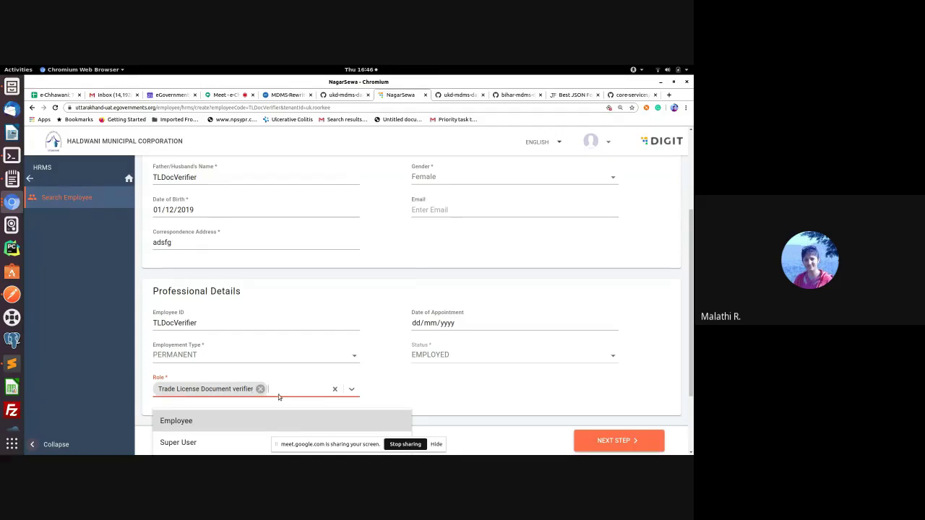
left_click(291, 393)
left_click(292, 396)
left_click(534, 398)
scroll(535, 403, "up", 4)
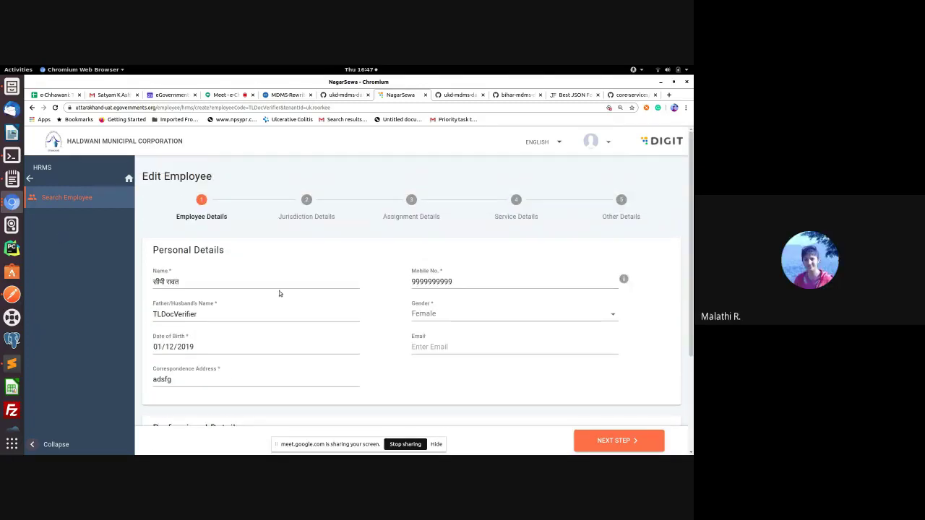
scroll(281, 298, "down", 4)
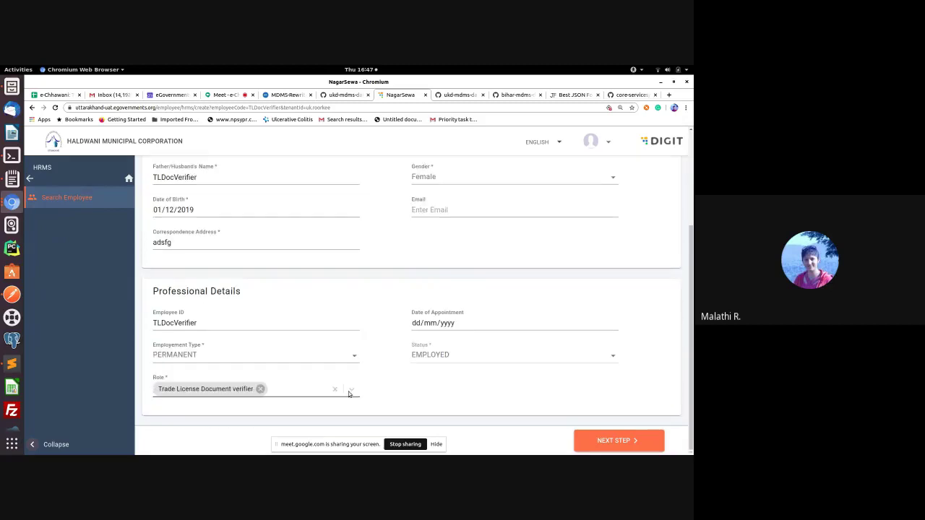
scroll(349, 393, "up", 5)
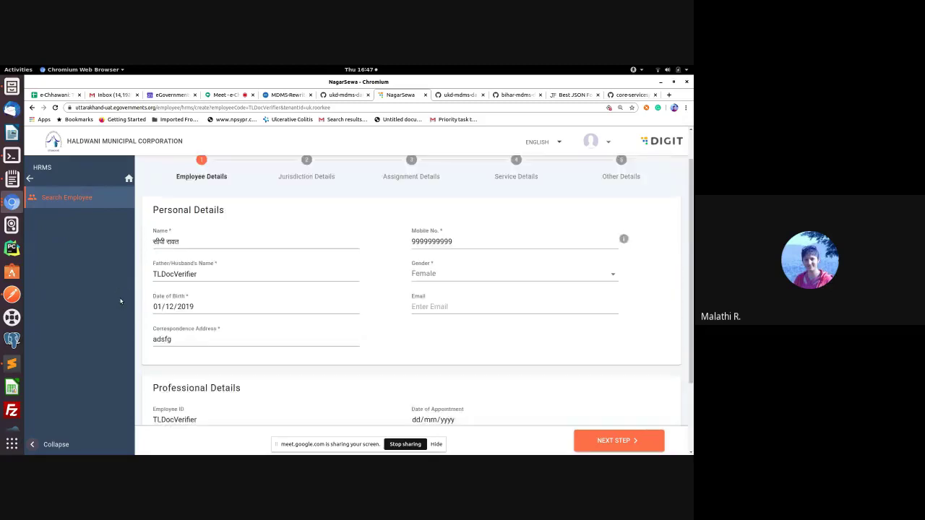
Step: Go back to the main module list, recheck the employee form, and reopen the HRMS module
left_click(32, 181)
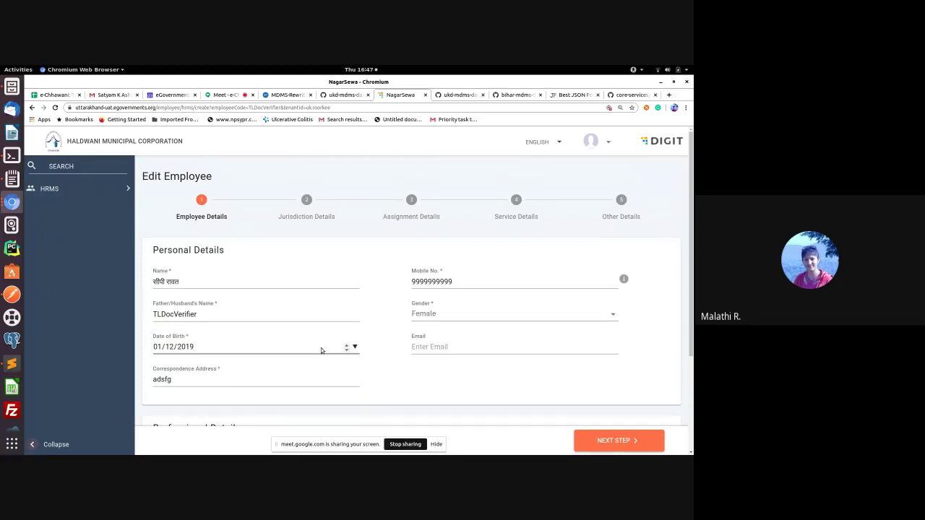
scroll(318, 349, "down", 3)
scroll(312, 349, "down", 1)
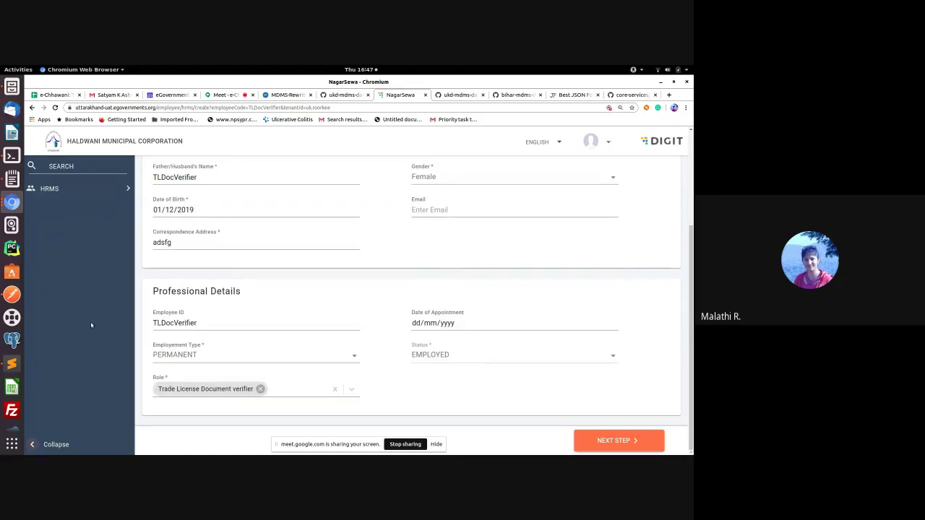
scroll(158, 222, "up", 4)
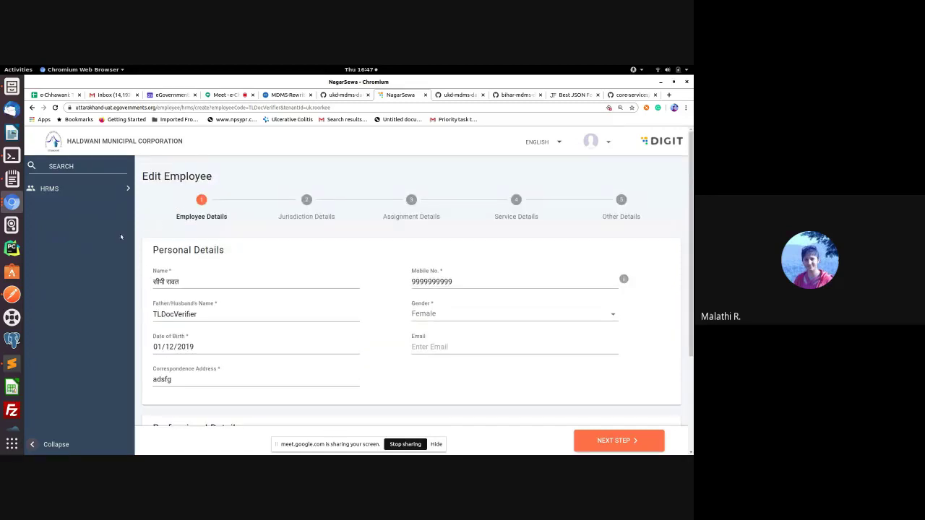
left_click(96, 197)
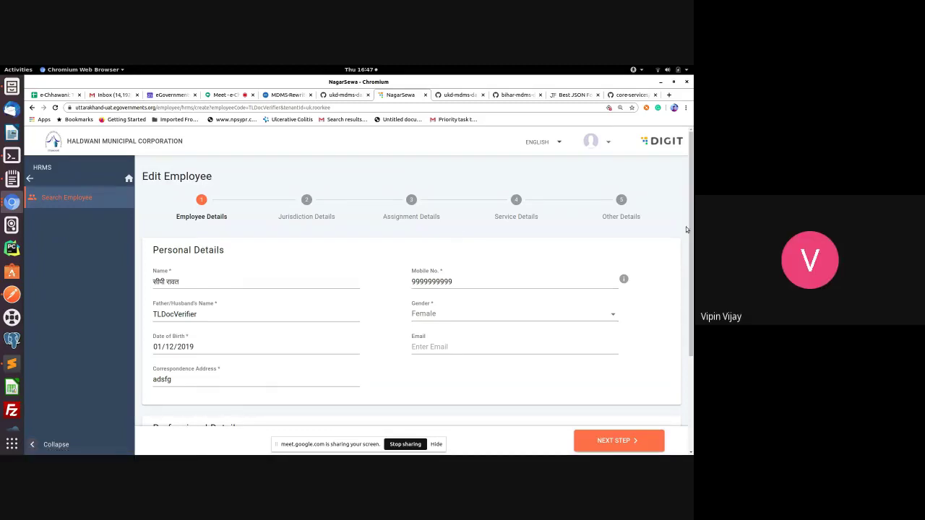
Step: Display the available Role options in the employee's Professional Details
scroll(690, 284, "down", 2)
scroll(514, 372, "down", 2)
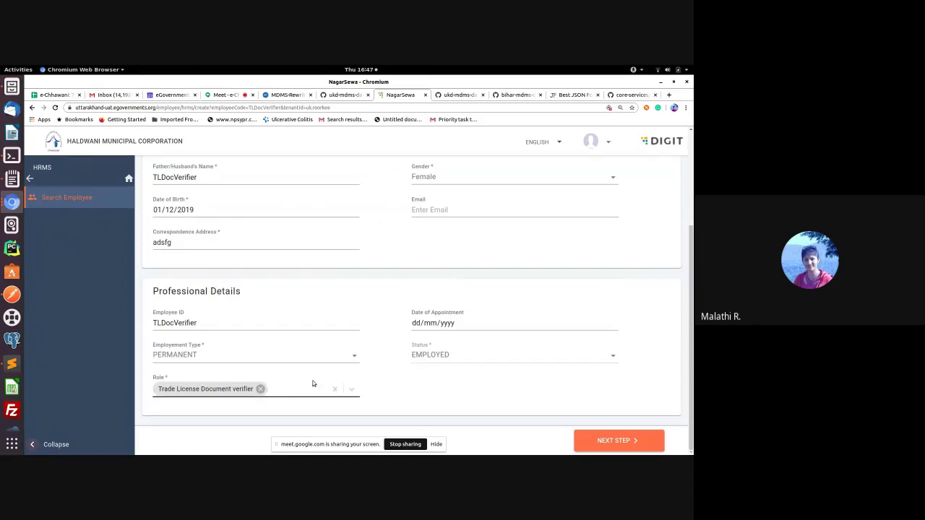
left_click(351, 389)
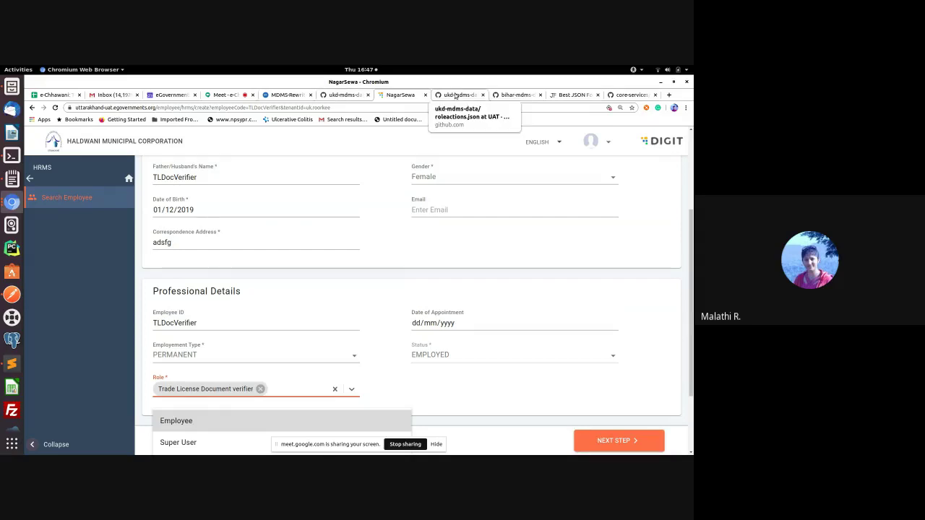
Step: Switch to the roleactions.json file on GitHub and examine its role-to-action mappings
left_click(455, 96)
scroll(337, 172, "up", 3)
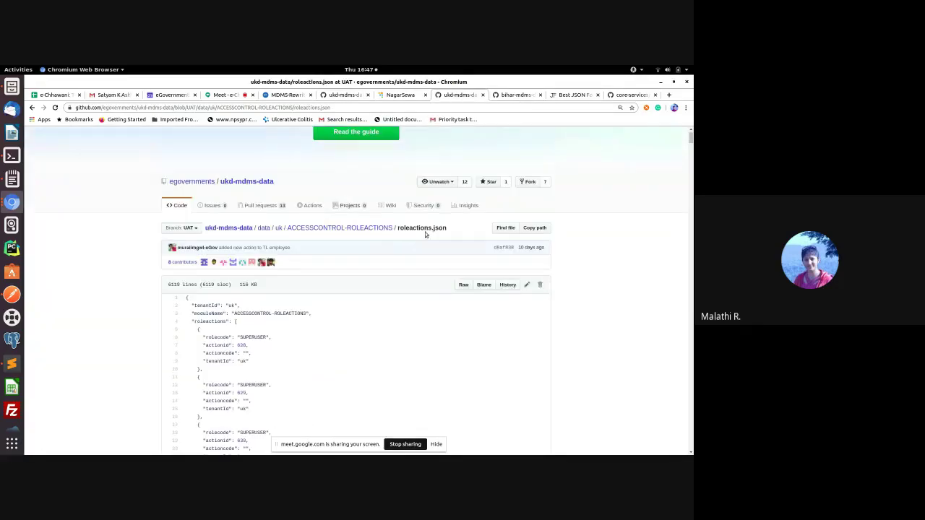
scroll(293, 278, "down", 3)
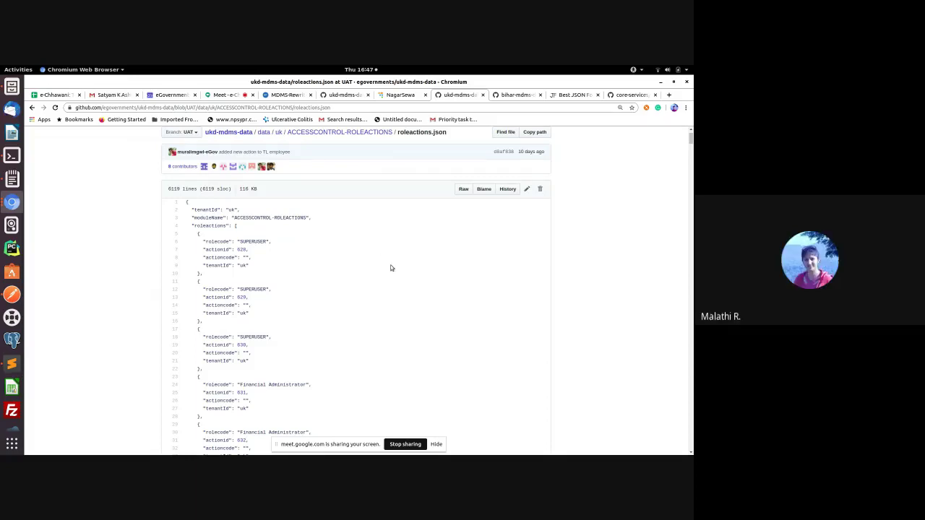
scroll(396, 269, "up", 3)
scroll(401, 274, "down", 3)
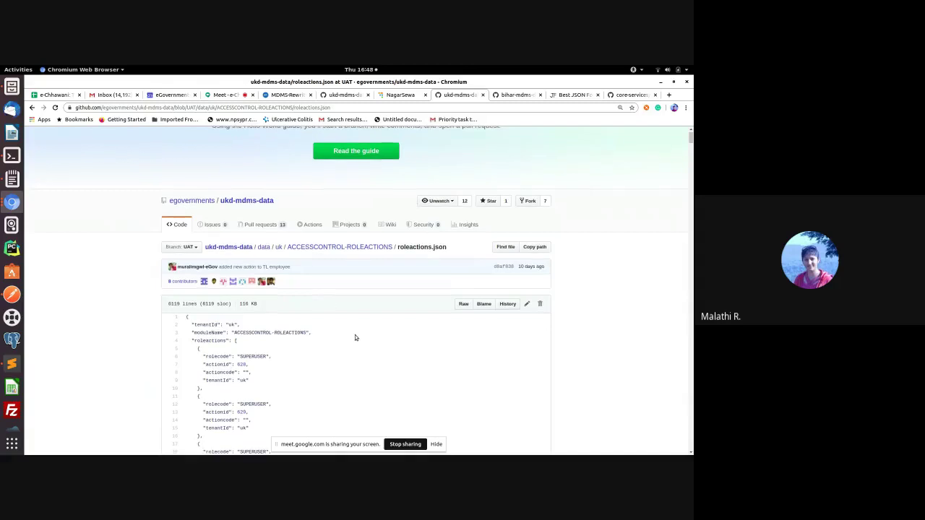
scroll(355, 335, "down", 2)
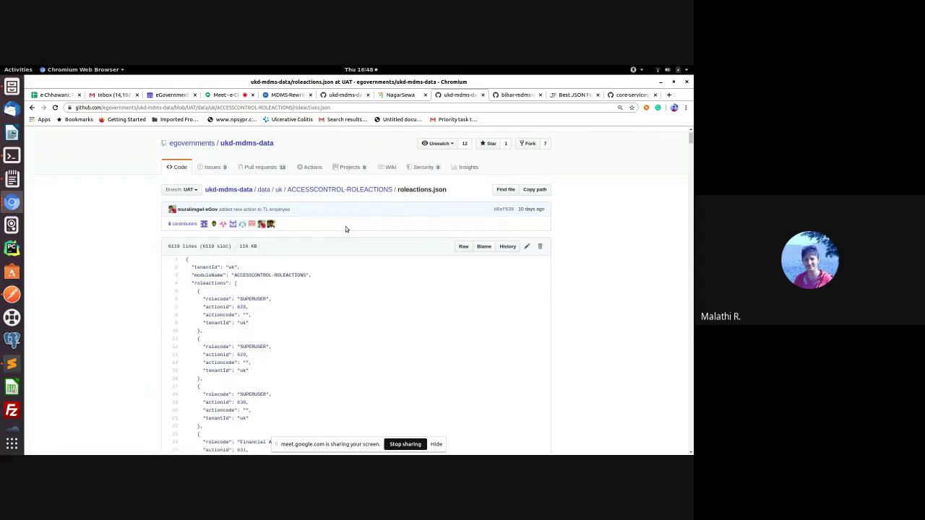
Step: Browse up to the uk data folder of ukd-mdms-data and reopen the ACCESSCONTROL-ROLEACTIONS folder
left_click(316, 191)
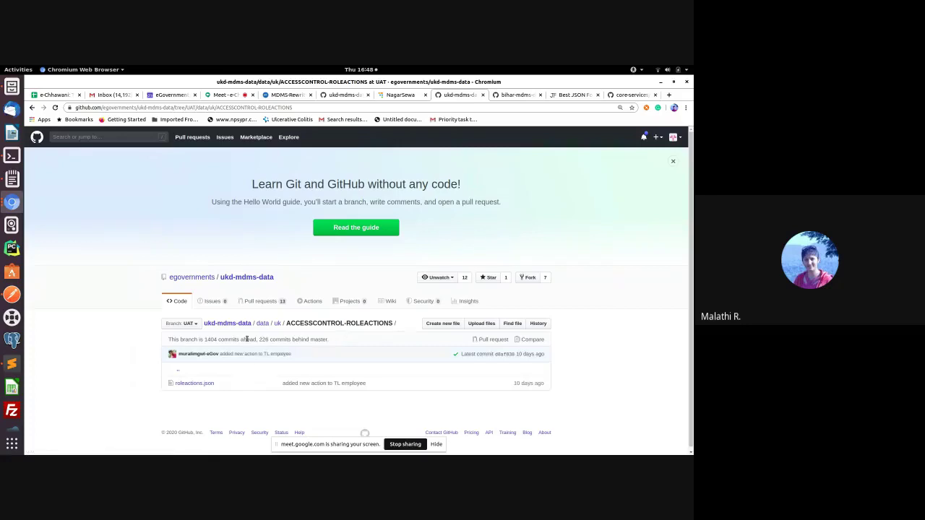
left_click(276, 323)
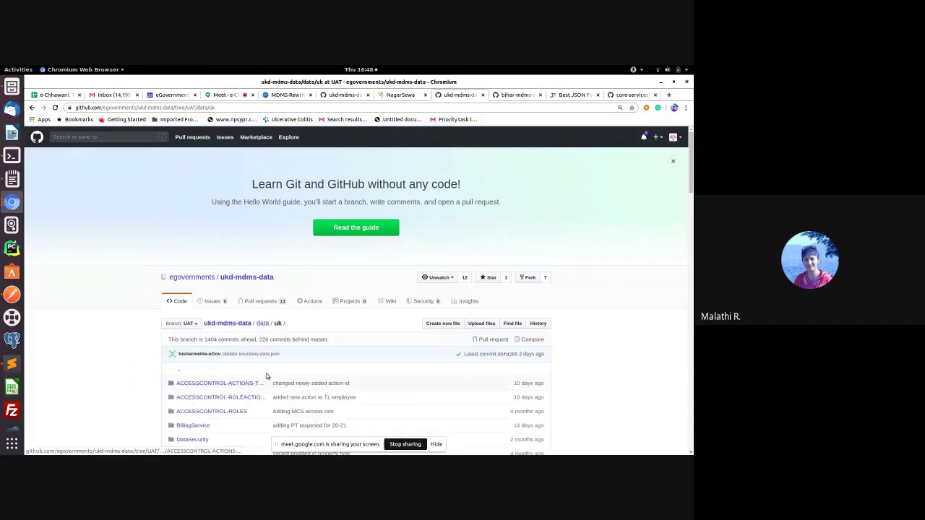
scroll(266, 376, "down", 4)
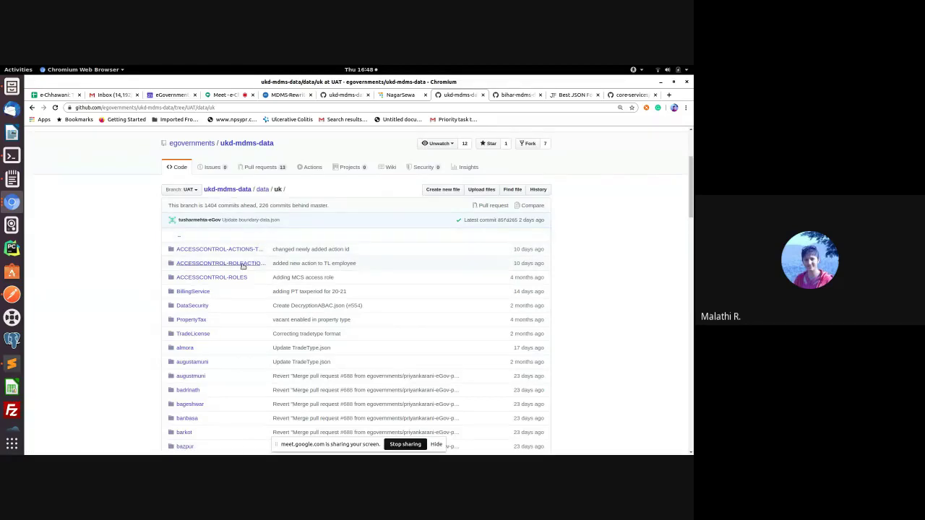
left_click(239, 264)
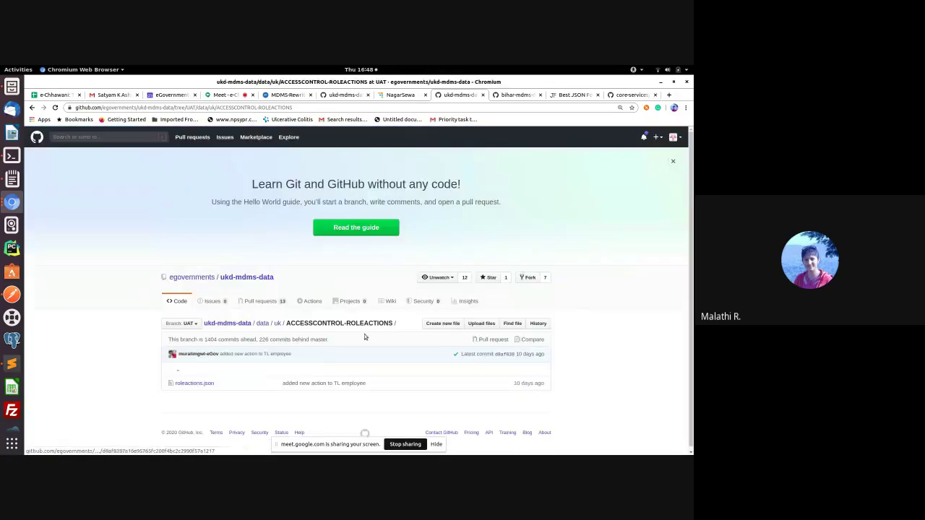
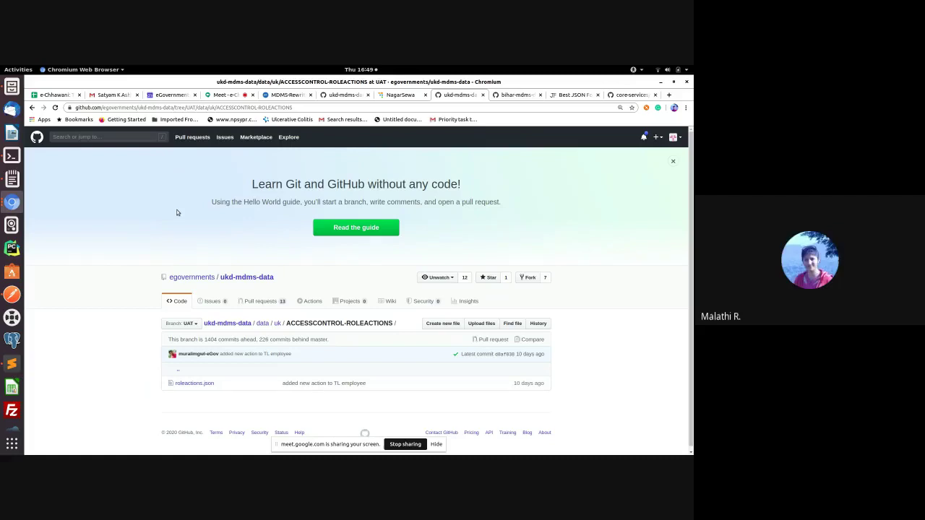
Step: Return to the NagarSewa employee form, assign the TL Approver role and remove it again
left_click(400, 95)
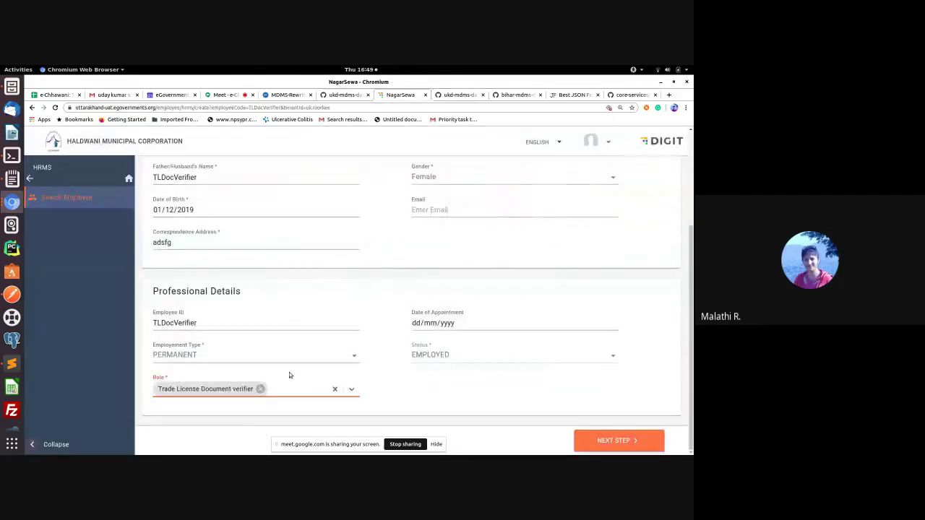
left_click(184, 176)
scroll(294, 223, "up", 5)
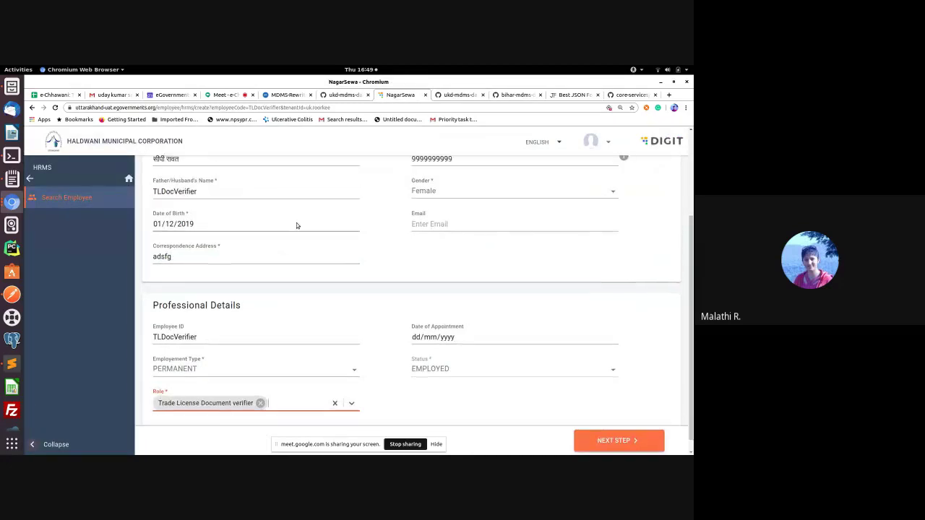
scroll(229, 268, "down", 5)
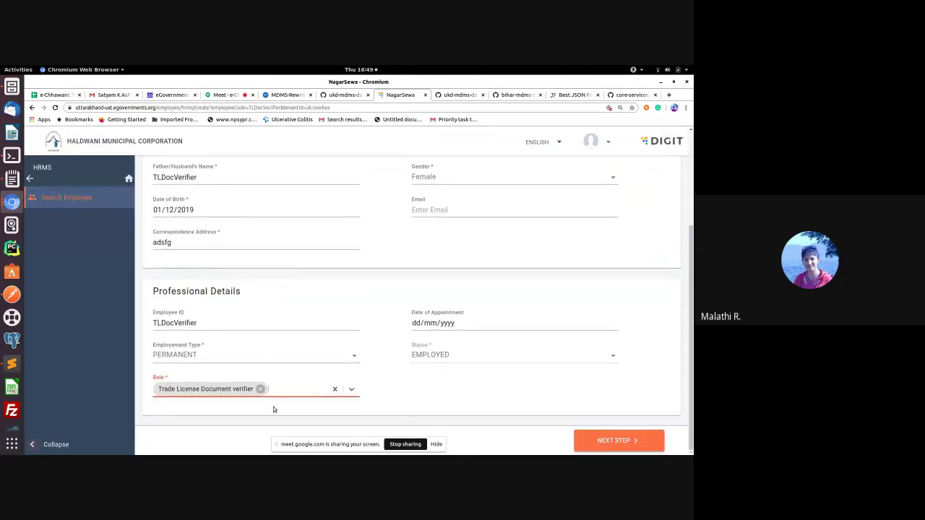
left_click(203, 392)
left_click(297, 392)
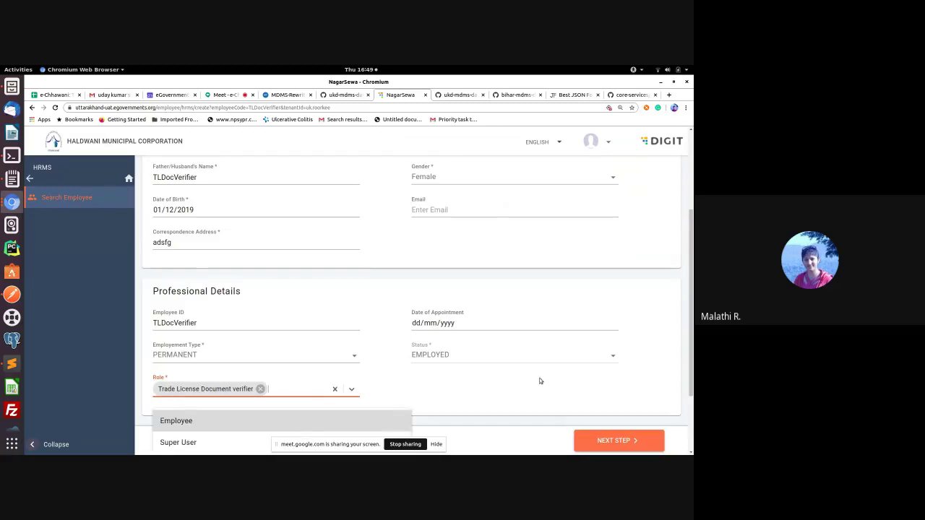
scroll(546, 376, "down", 3)
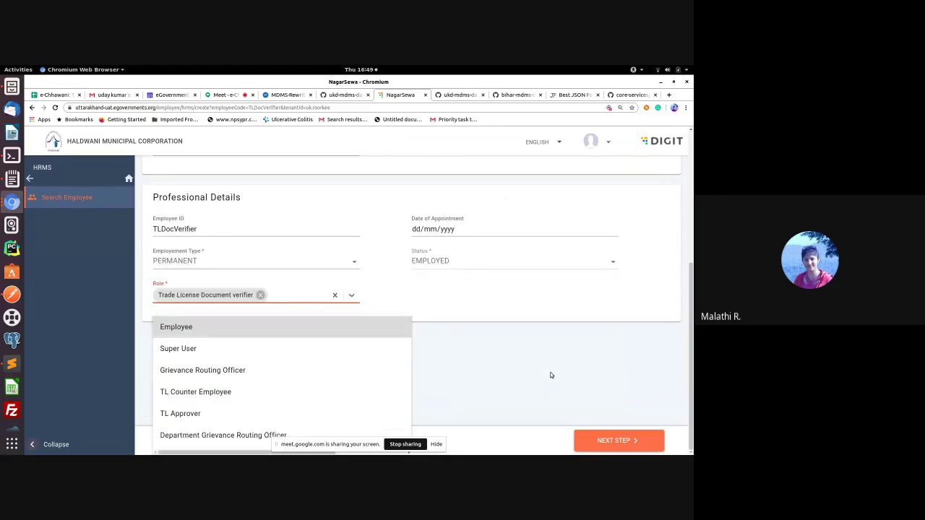
left_click(181, 413)
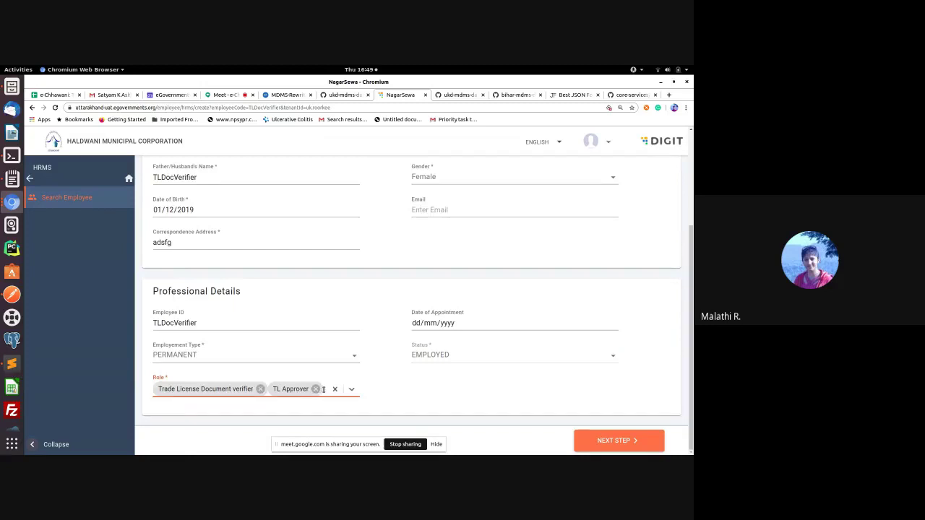
left_click(315, 389)
Step: Add the Finance Voucher Creator role to the employee alongside Trade License Document verifier
left_click(307, 390)
scroll(304, 388, "down", 2)
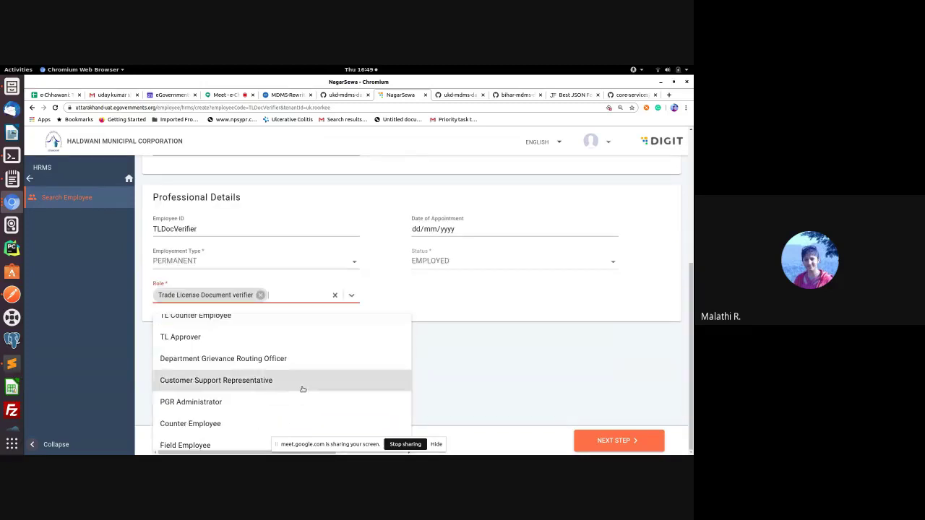
scroll(239, 412, "down", 2)
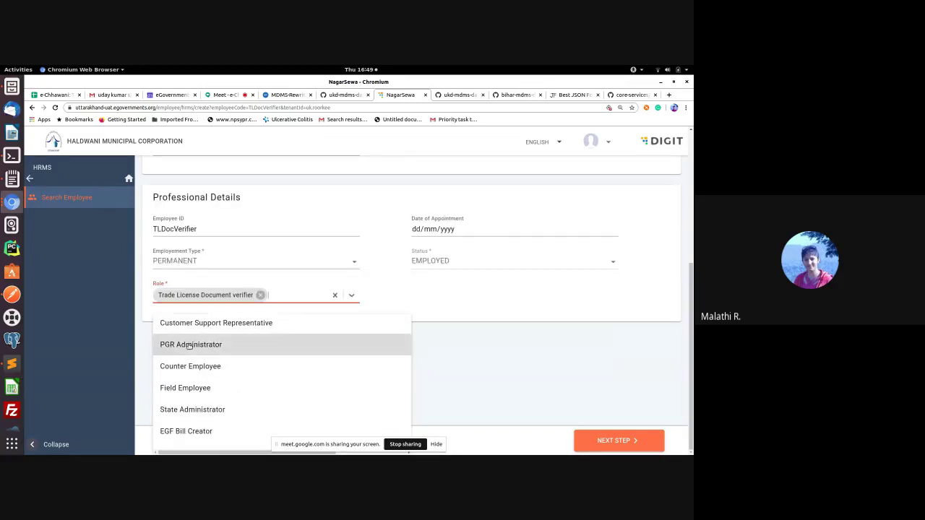
scroll(190, 346, "down", 3)
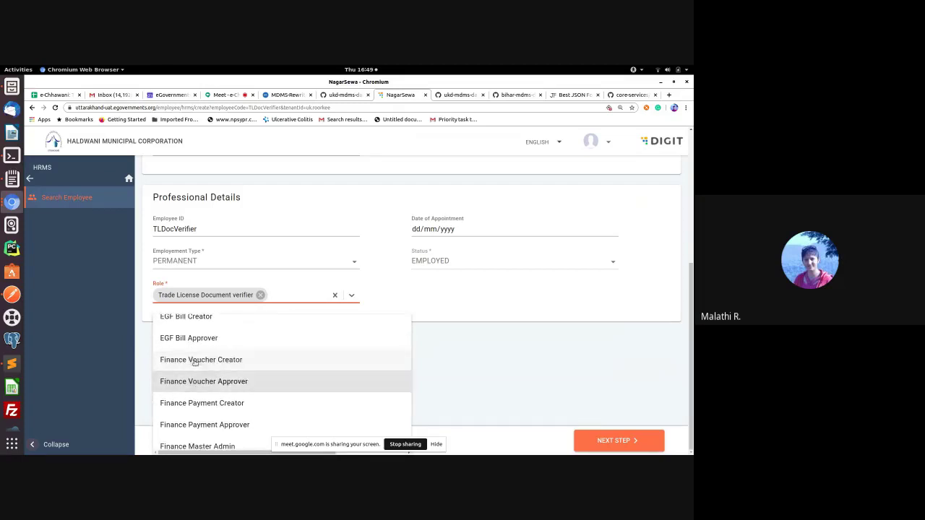
left_click(194, 361)
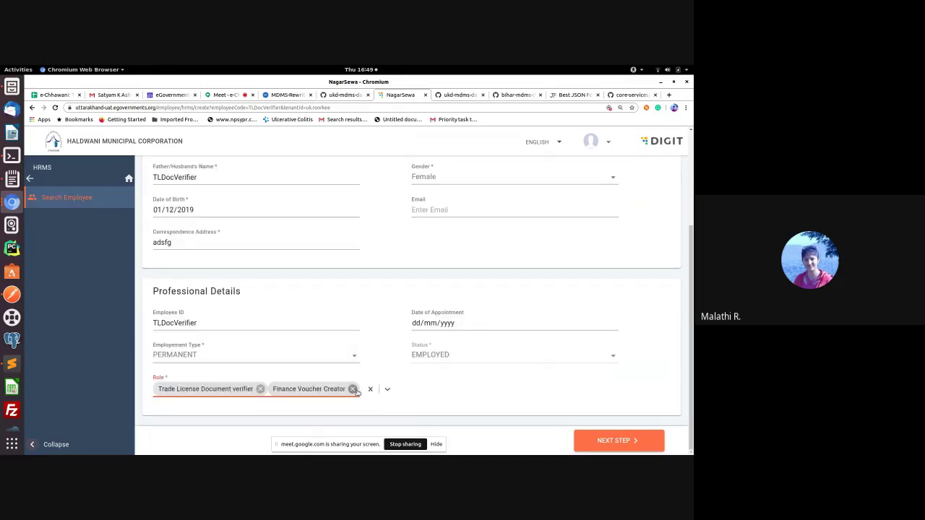
Step: Filter the role options by "PT" and add the PT Counter Employee role
left_click(359, 389)
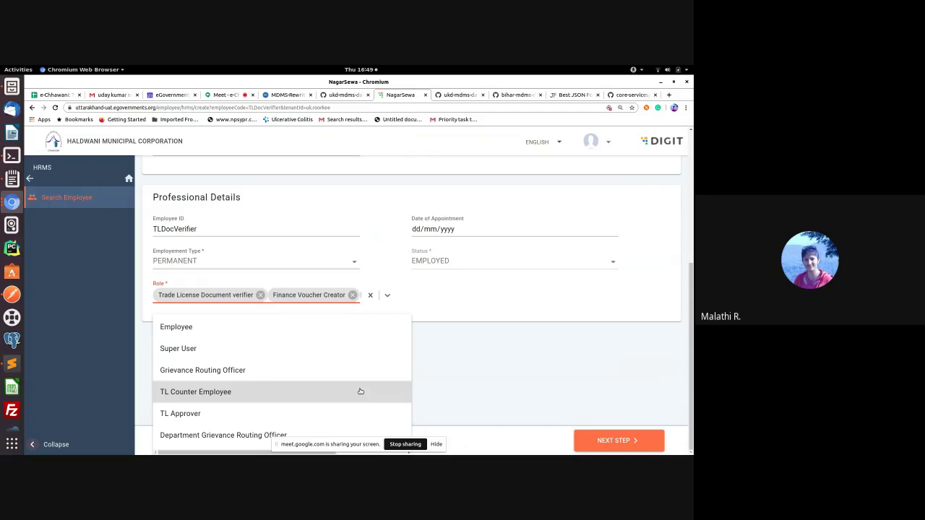
type("PT")
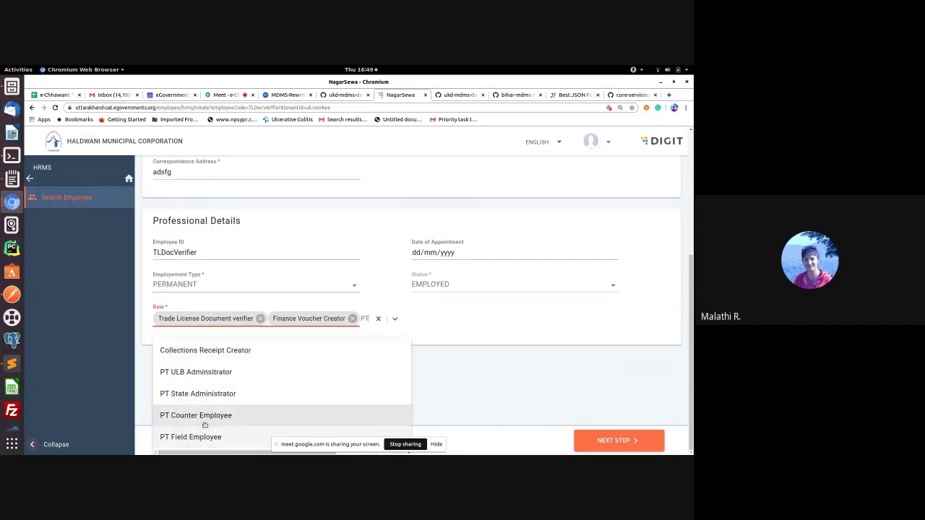
left_click(209, 417)
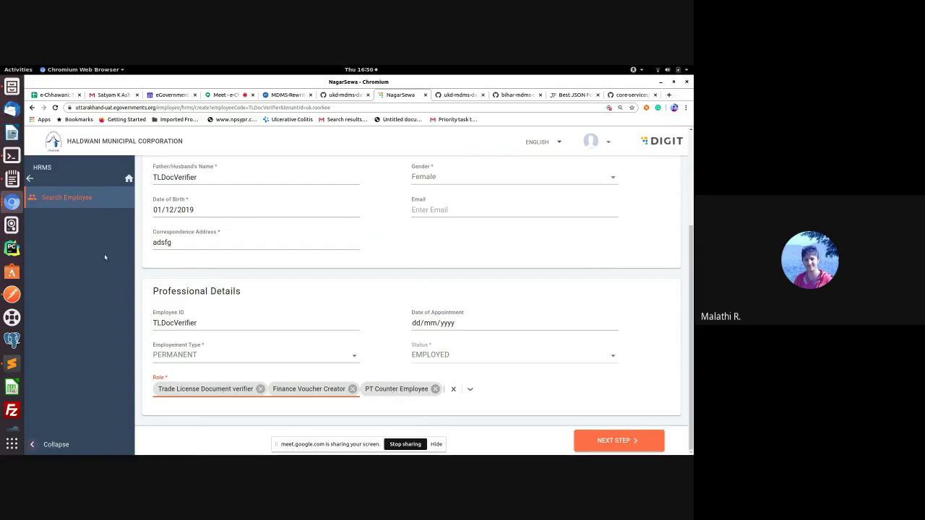
Step: Remove the PT Counter Employee and Finance Voucher Creator roles from the employee
left_click(435, 389)
left_click(352, 389)
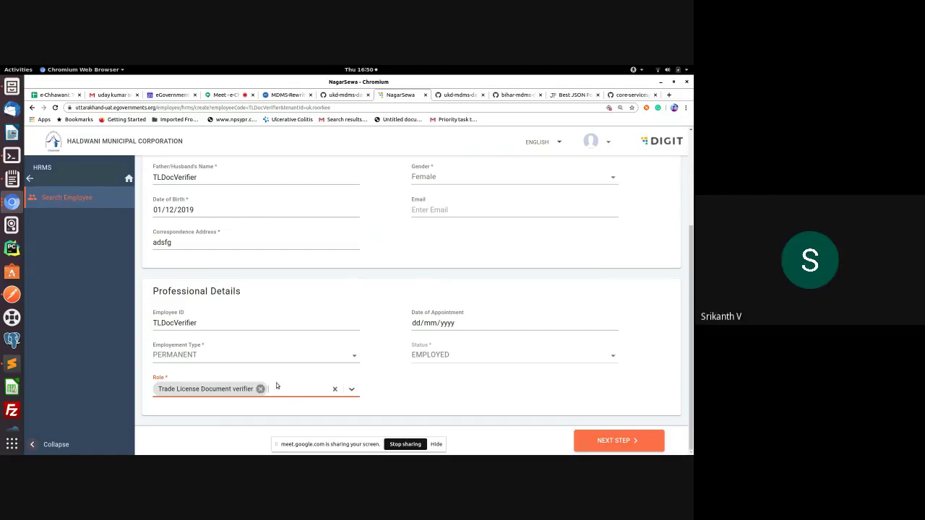
scroll(393, 396, "up", 3)
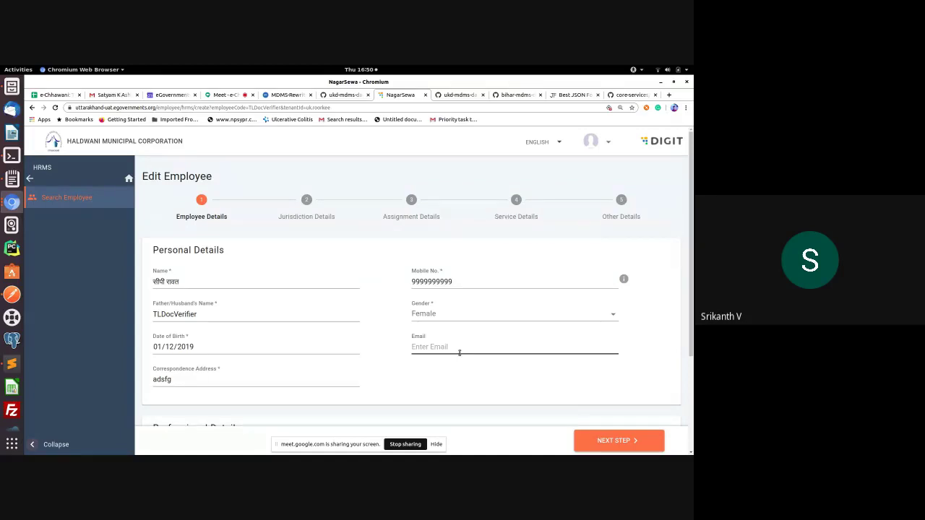
scroll(459, 353, "down", 1)
scroll(378, 165, "up", 1)
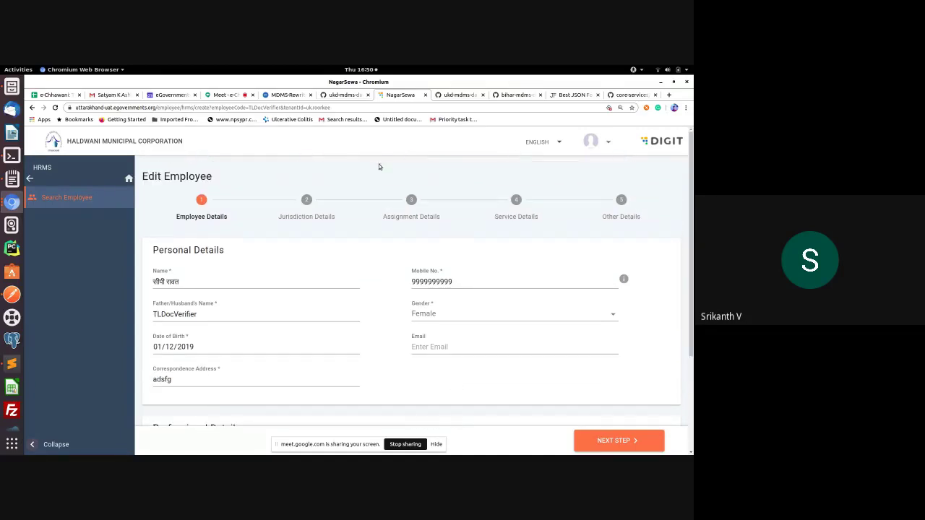
Step: Switch to the ukd-mdms-data repository and open roleactions.json in the data/uk/ACCESSCONTROL-ROLEACTIONS folder
left_click(350, 99)
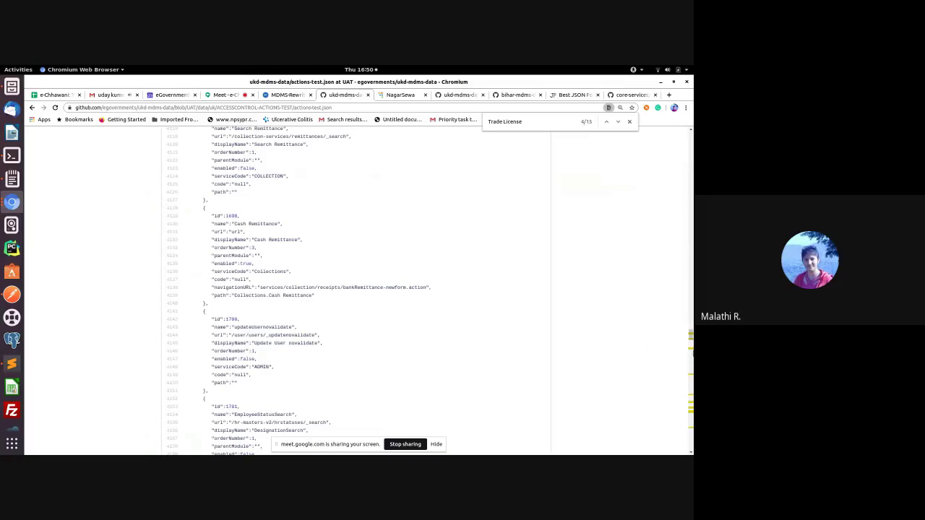
left_click_drag(690, 329, 682, 139)
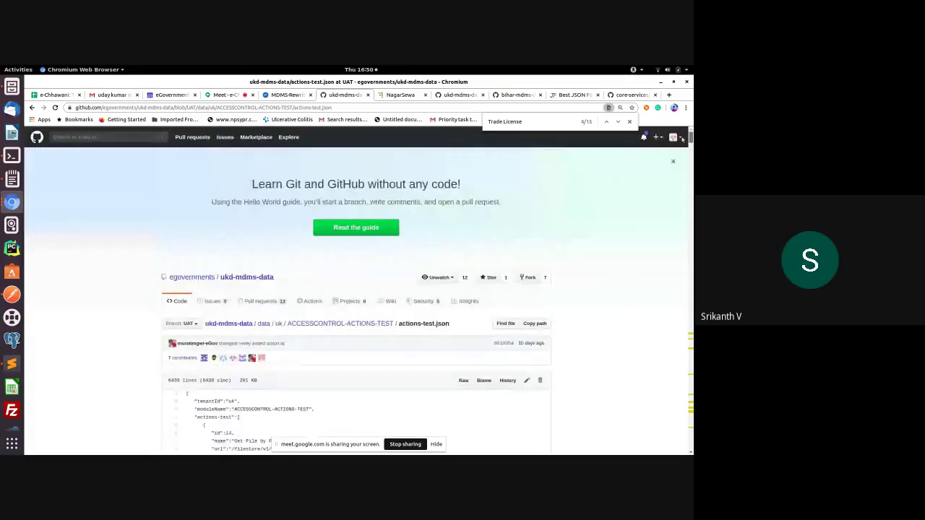
left_click(346, 329)
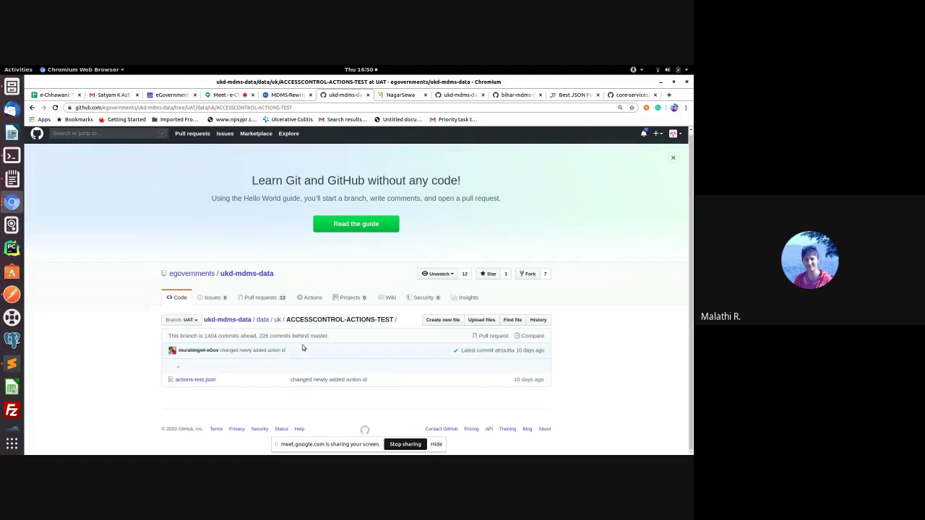
left_click(278, 321)
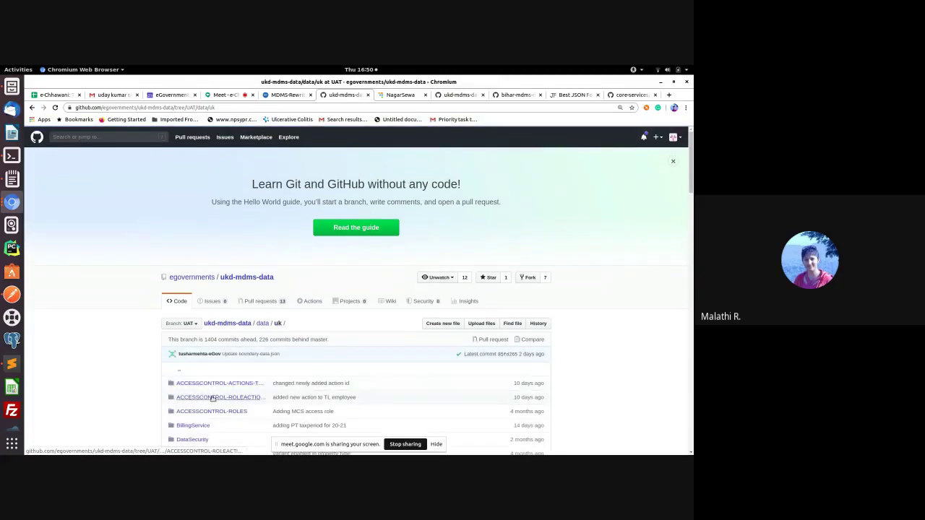
left_click(213, 398)
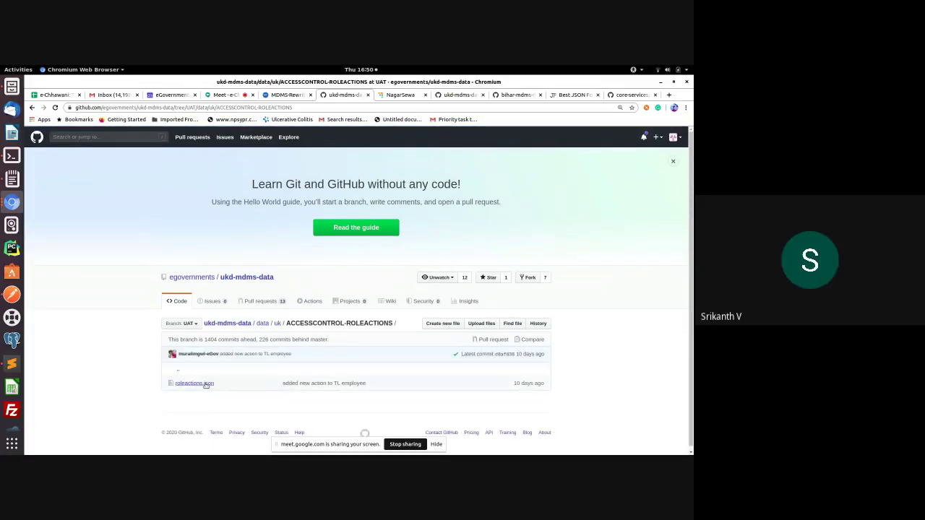
left_click(206, 383)
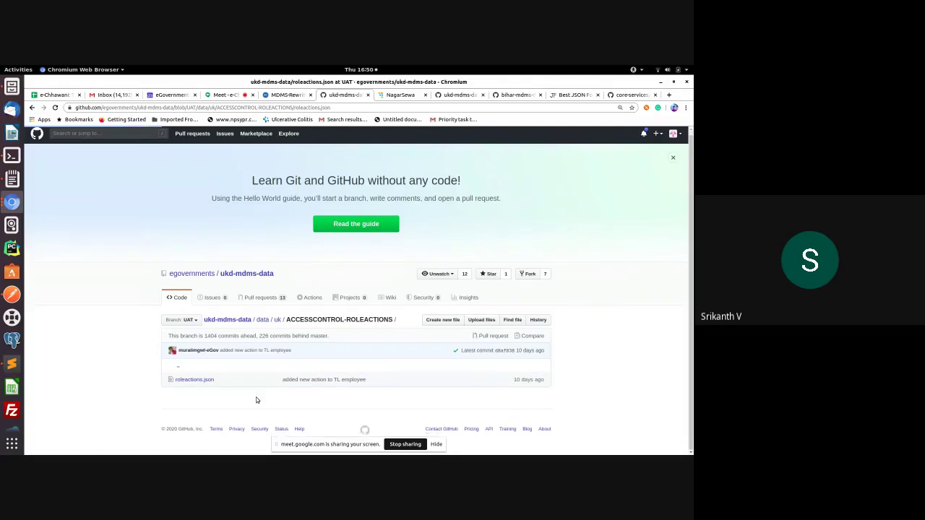
Step: Examine how rolecode and actionid are paired in the SUPERUSER and Financial Administrator entries, continuing to the end of the file
scroll(256, 400, "down", 5)
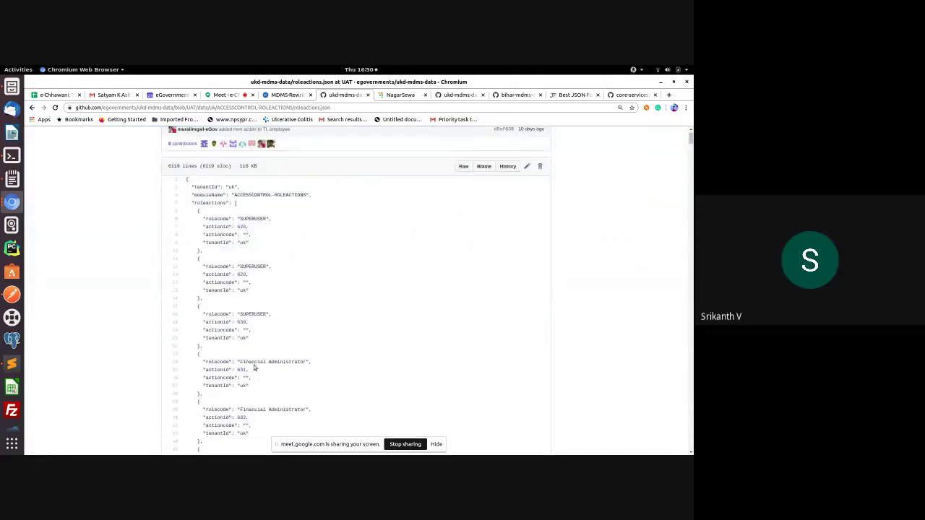
scroll(246, 386, "down", 2)
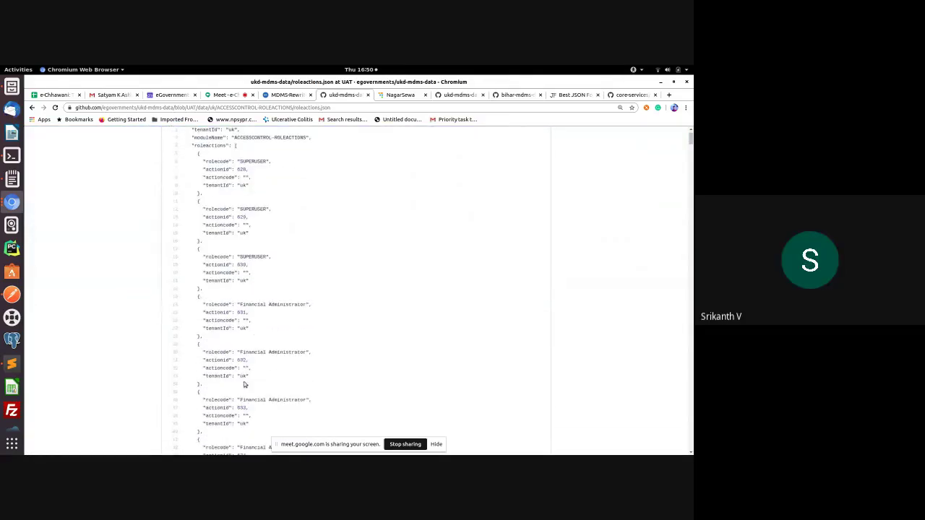
double_click(227, 209)
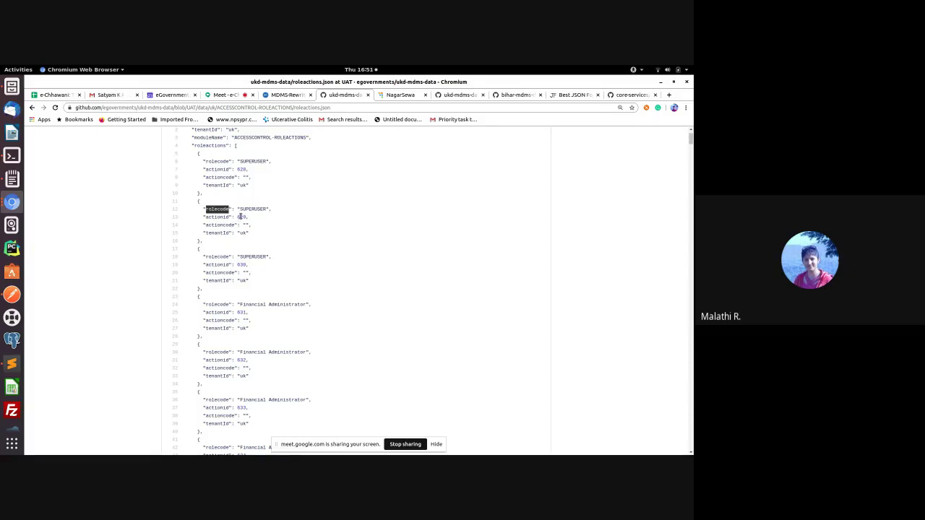
double_click(241, 216)
double_click(258, 303)
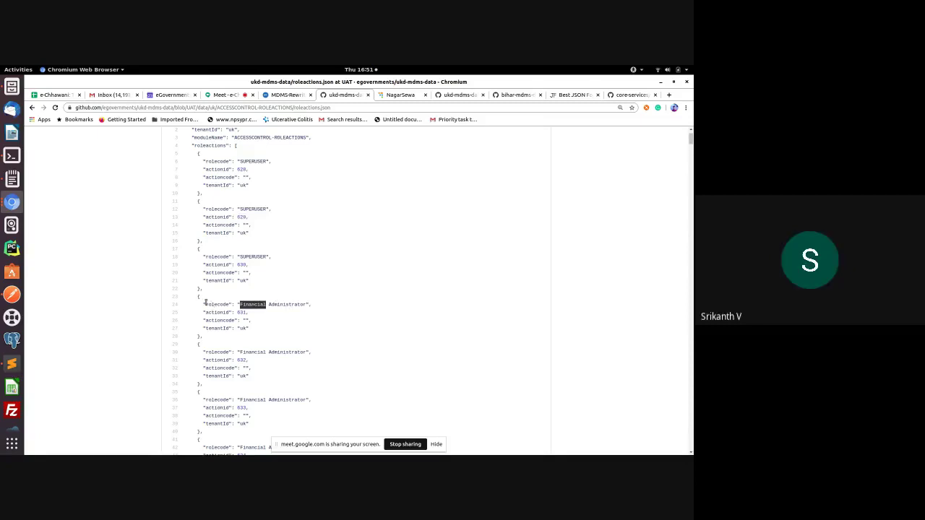
double_click(210, 304)
double_click(215, 312)
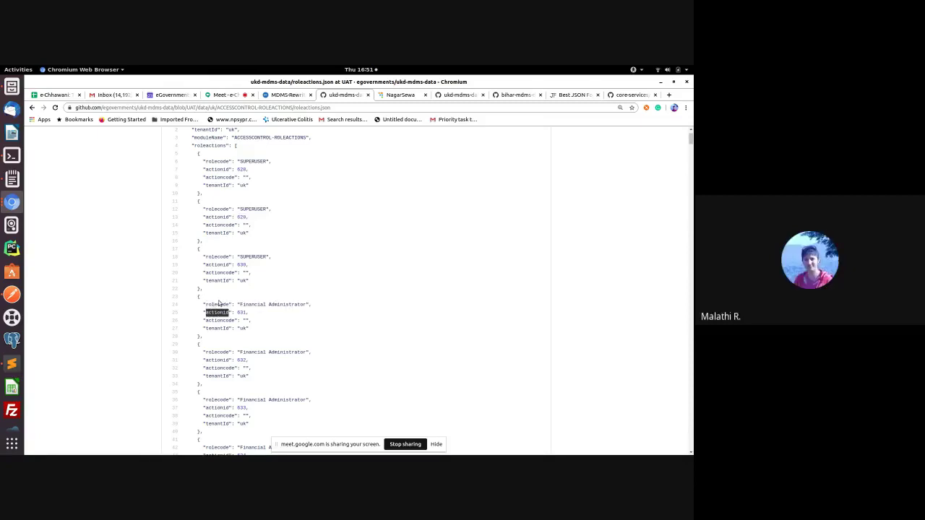
left_click(330, 299)
scroll(322, 367, "down", 5)
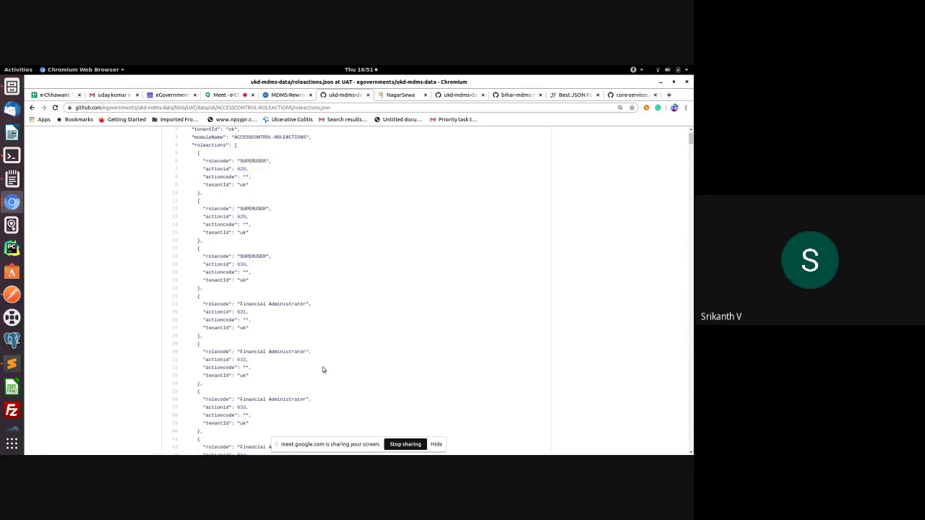
scroll(316, 364, "down", 2)
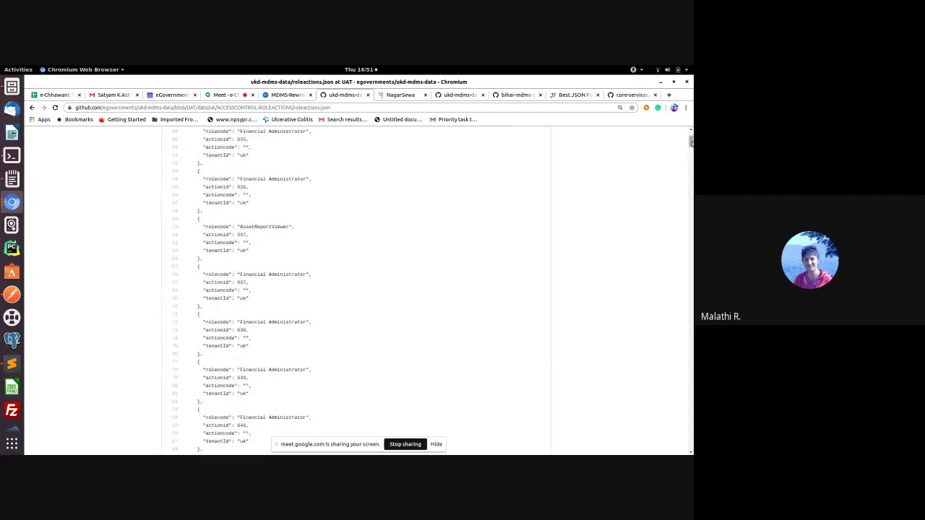
left_click_drag(690, 143, 679, 448)
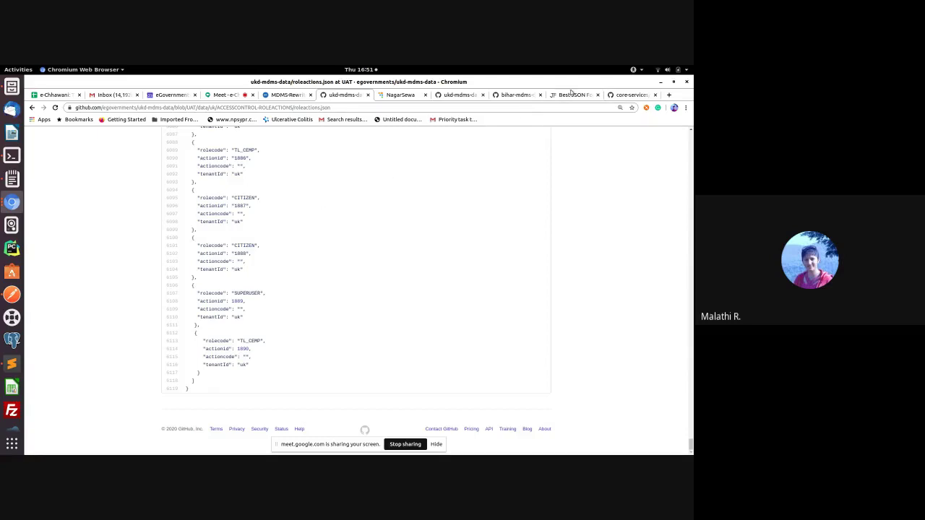
Step: Switch to the JSON Formatter site, highlight the citymodule tenant data in the input editor and validate the JSON
left_click(572, 94)
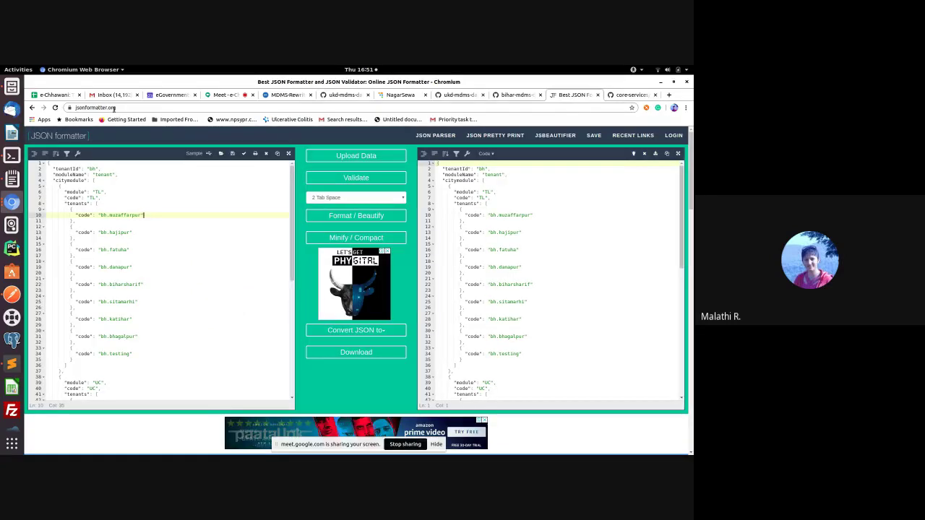
left_click(148, 238)
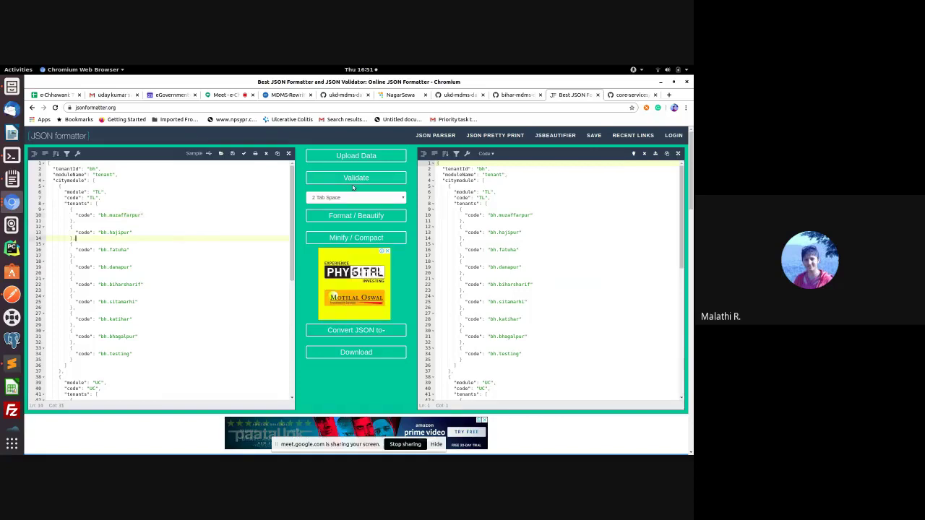
left_click(161, 215)
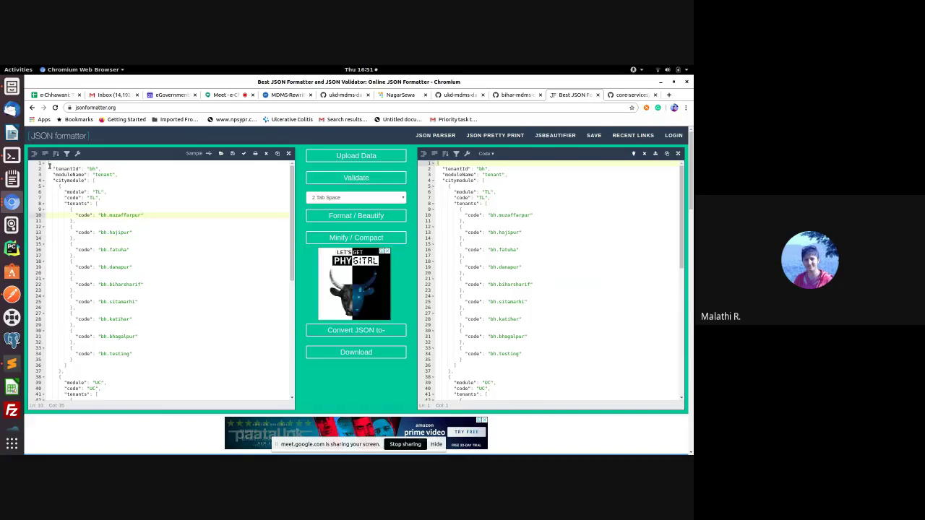
left_click_drag(52, 168, 117, 351)
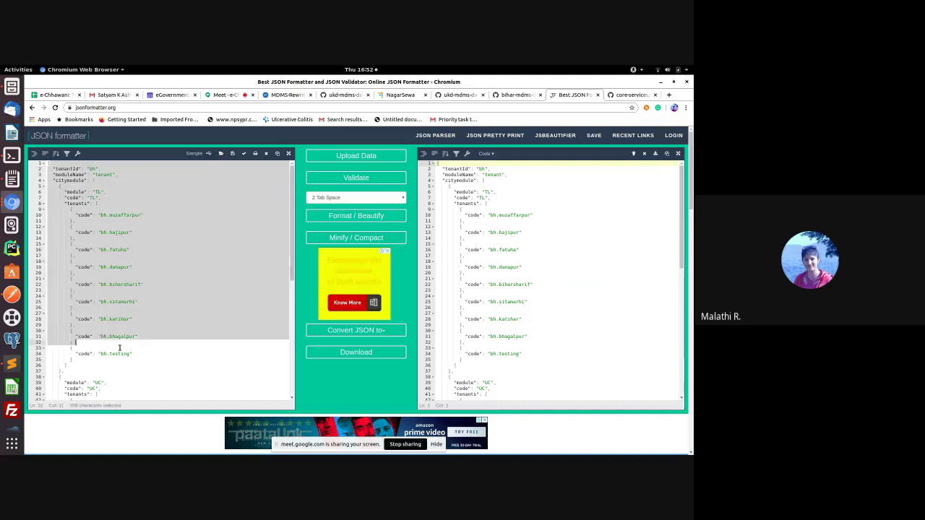
left_click(354, 178)
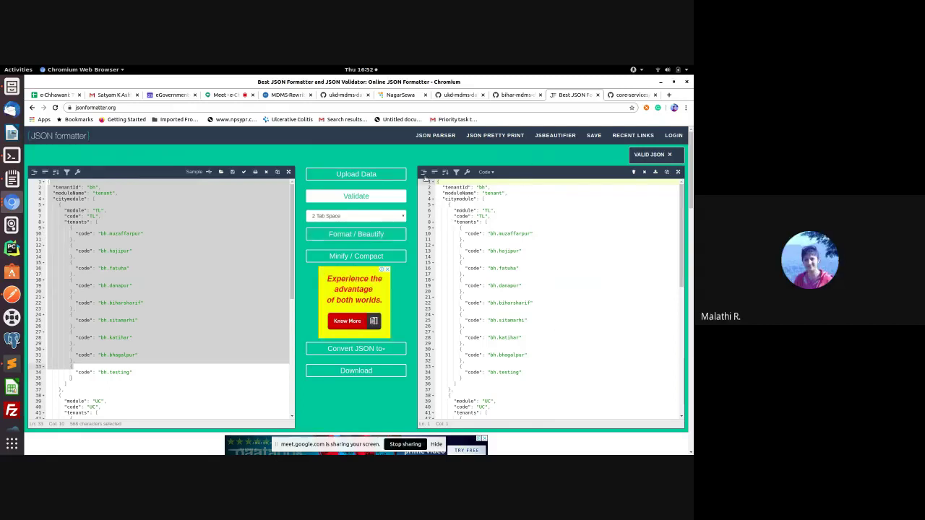
left_click_drag(681, 231, 681, 252)
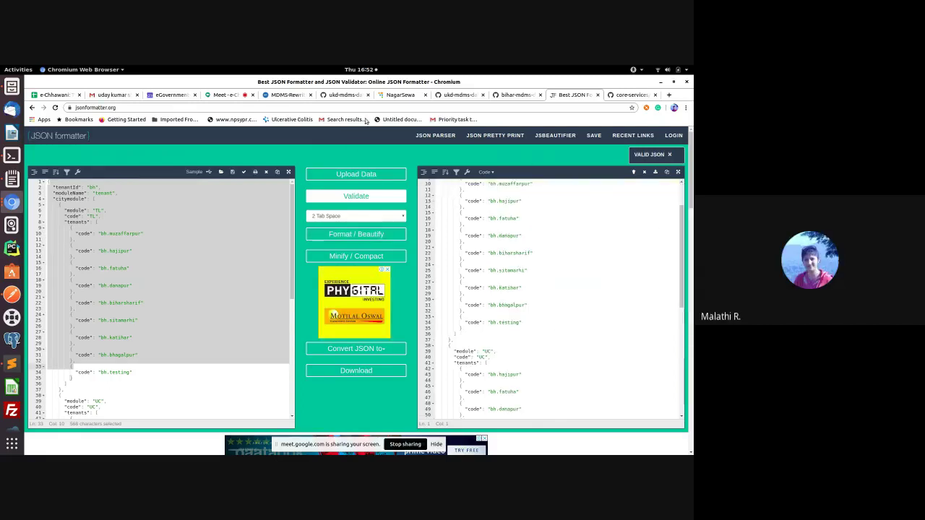
Step: Return to the start of roleactions.json on GitHub, go up to its ACCESSCONTROL-ROLEACTIONS folder and reopen the file
left_click(341, 95)
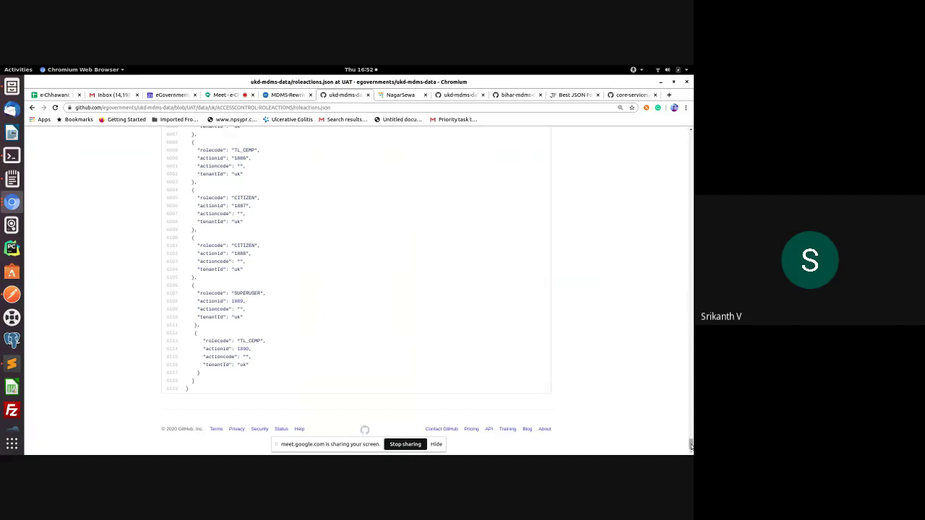
scroll(687, 276, "up", 10)
key("Home")
scroll(458, 305, "down", 6)
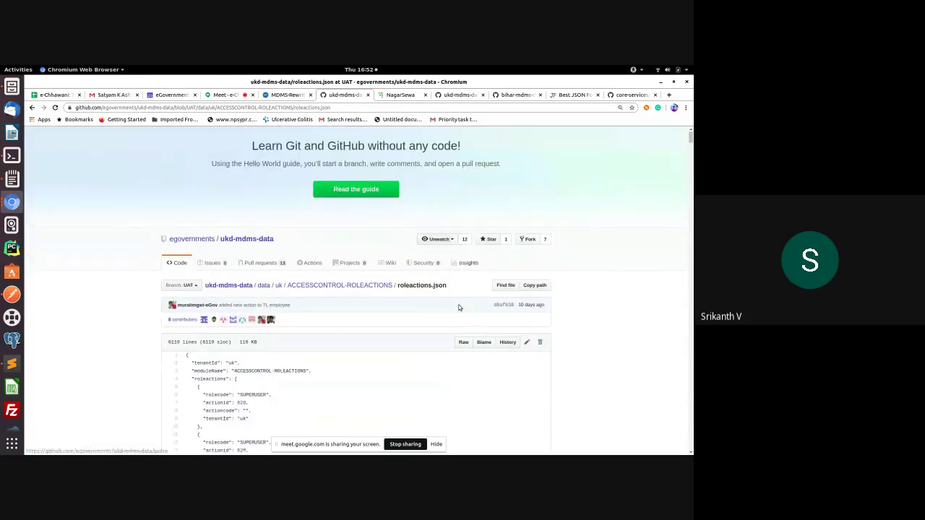
scroll(324, 262, "up", 3)
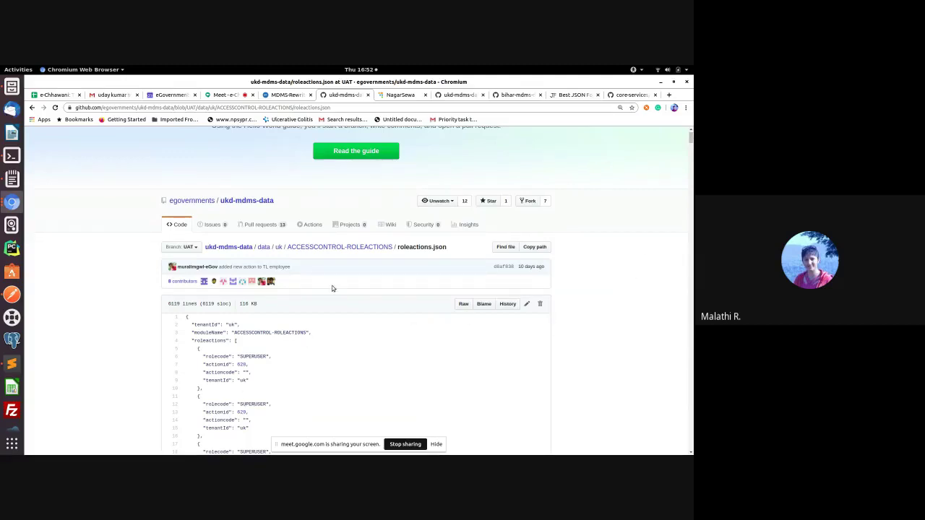
left_click(353, 249)
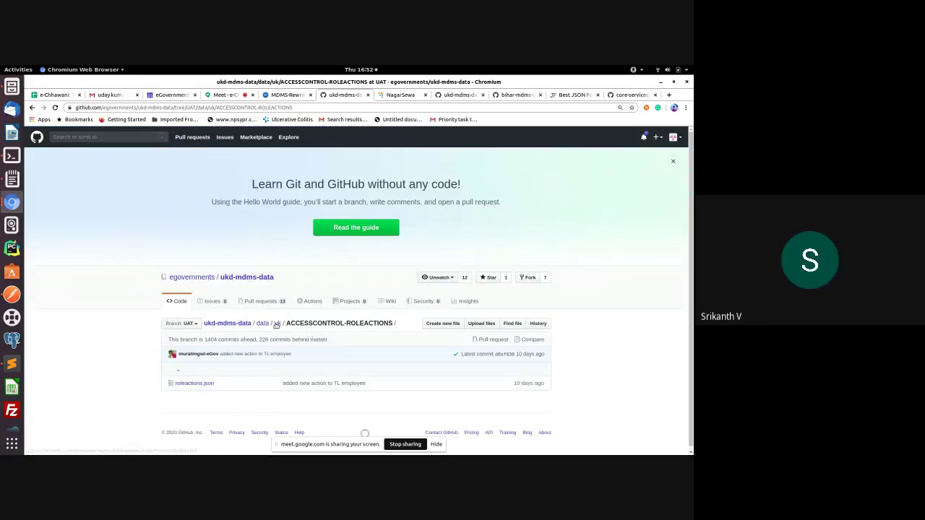
left_click(201, 384)
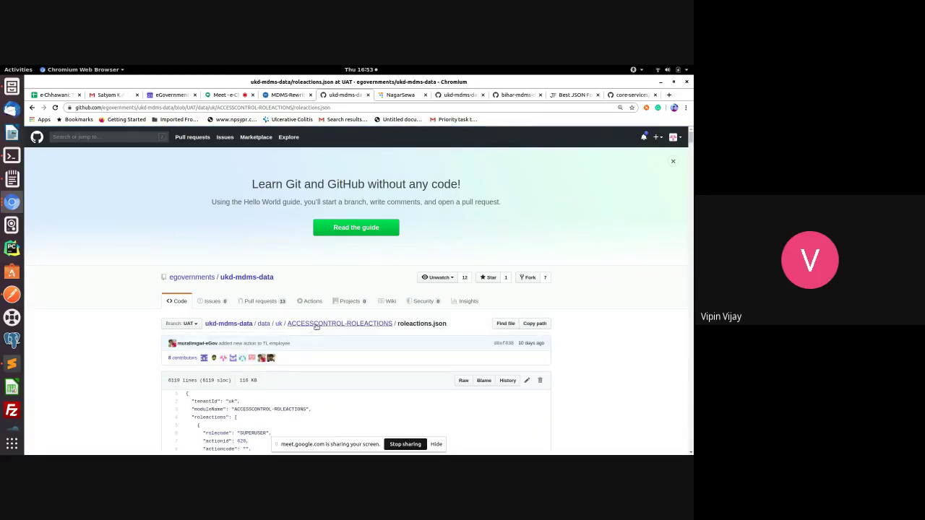
Step: Highlight the tenantId field and its "uk" value in the first SUPERUSER role-action entries
scroll(323, 364, "down", 3)
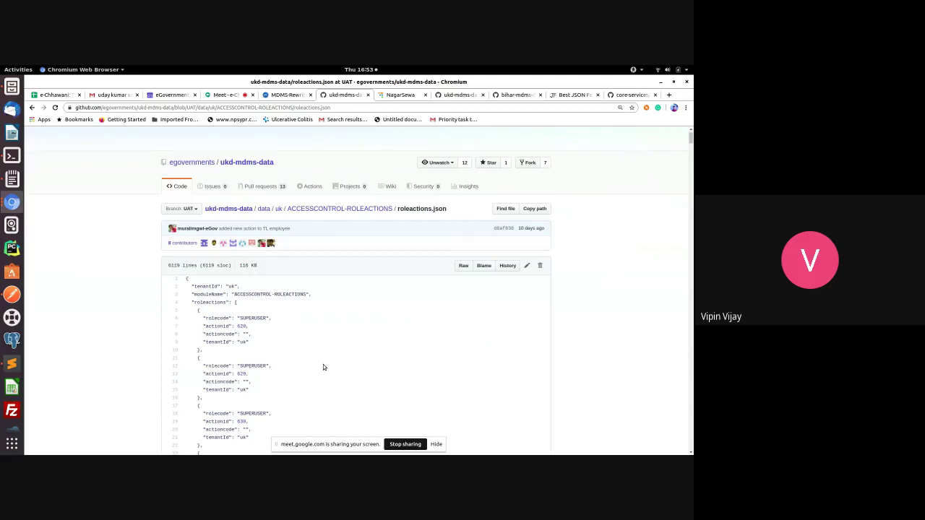
double_click(217, 341)
scroll(281, 345, "down", 3)
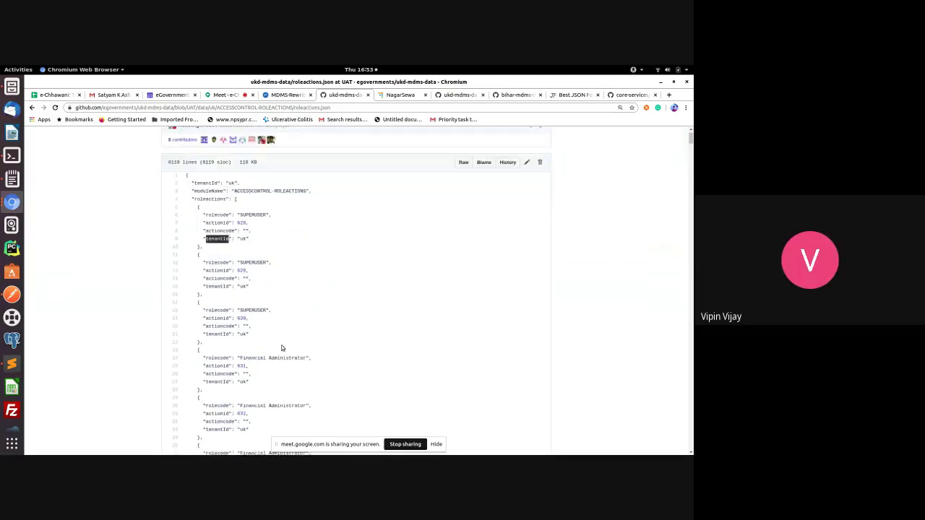
double_click(220, 304)
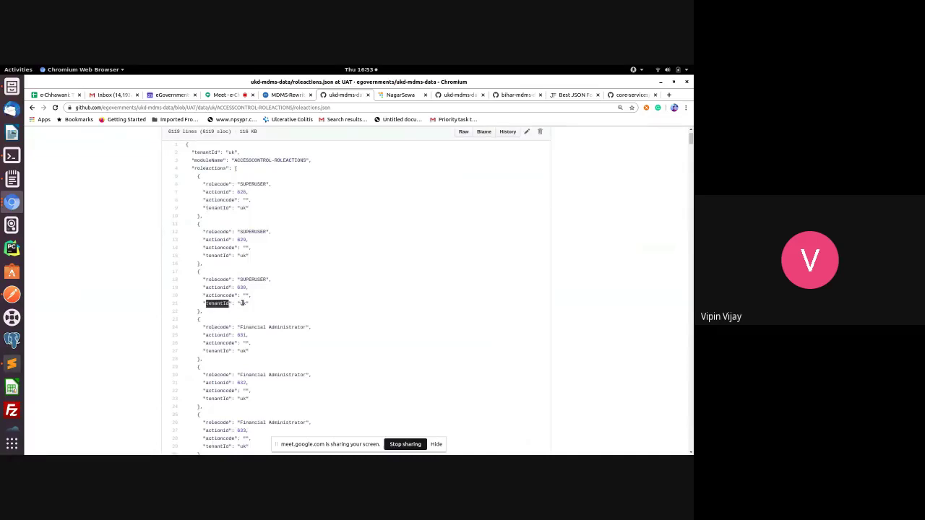
double_click(242, 304)
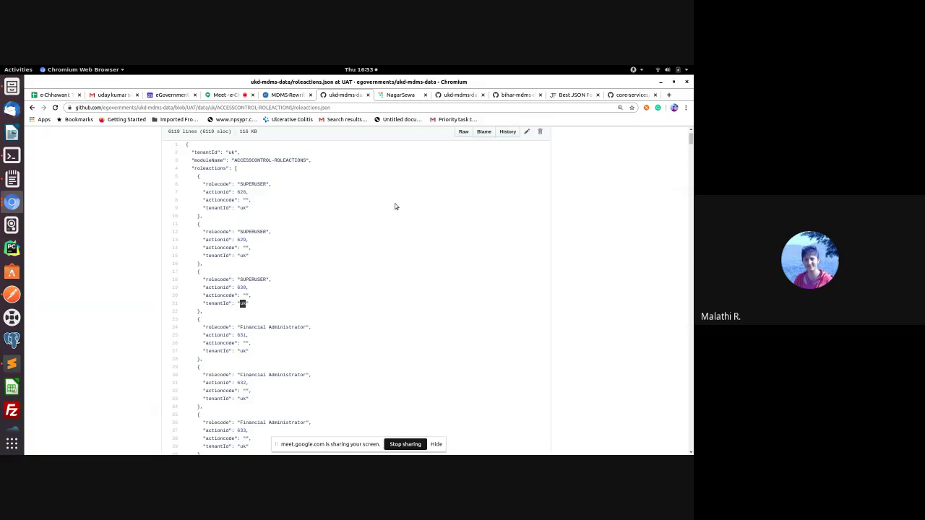
left_click(201, 302)
left_click_drag(201, 303, 257, 309)
scroll(302, 292, "up", 3)
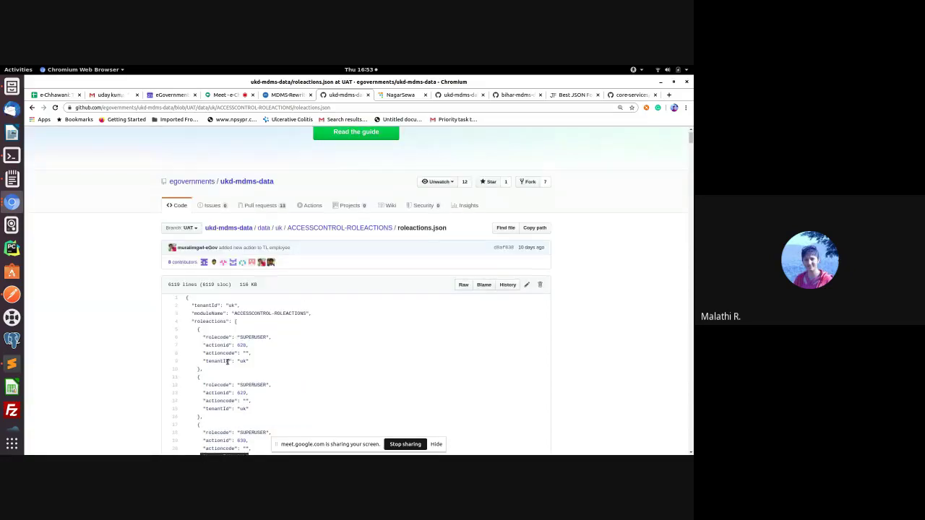
double_click(227, 361)
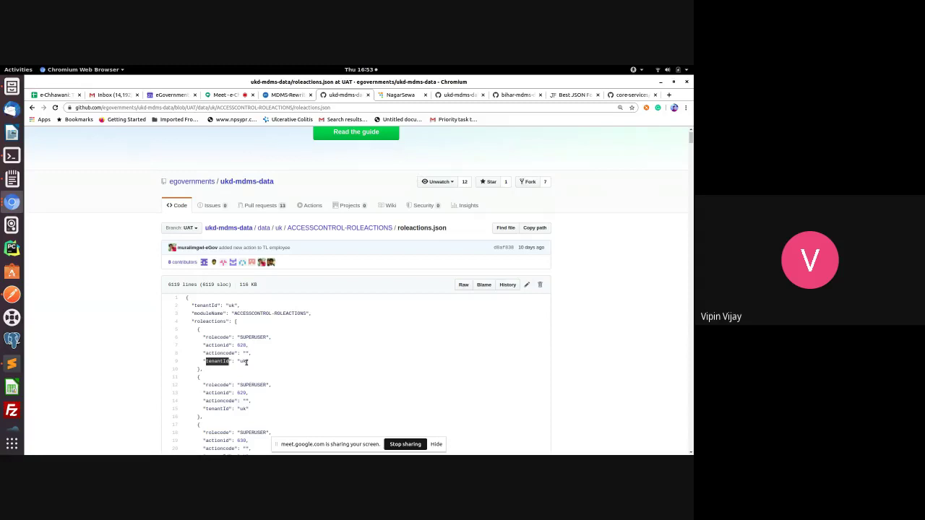
left_click(247, 362)
Step: Check the tenantId lines of entries further down roleactions.json, highlighting those of a CITIZEN entry and the AE_CREATOR entry
left_click_drag(691, 138, 691, 215)
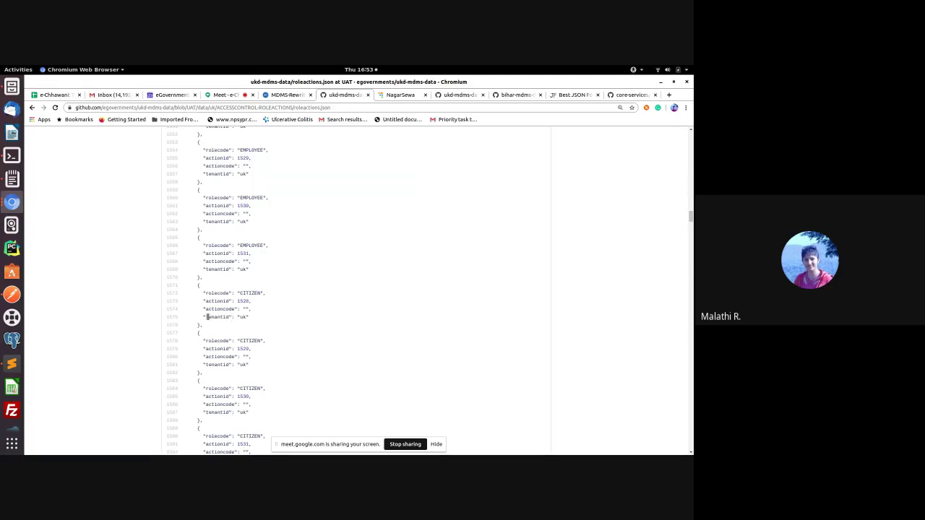
left_click_drag(201, 317, 239, 317)
scroll(371, 313, "up", 6)
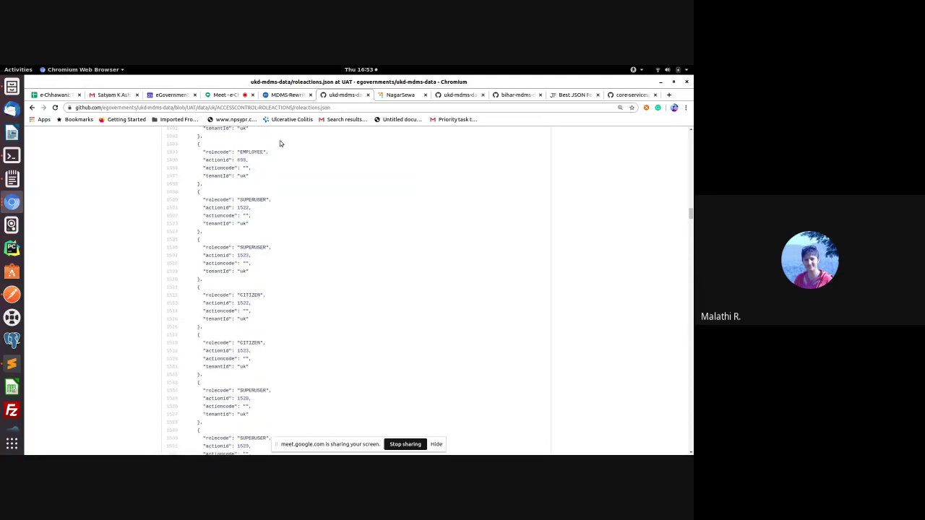
scroll(272, 212, "up", 6)
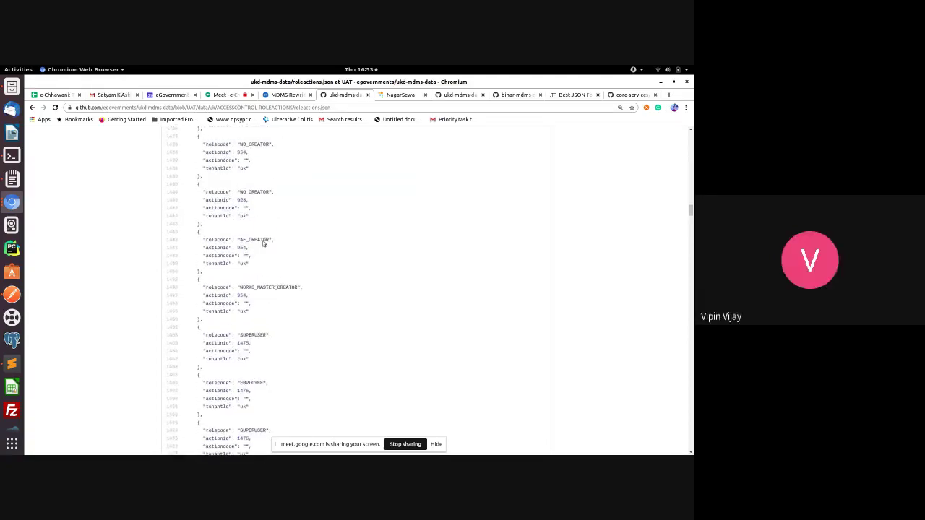
left_click_drag(202, 260, 252, 269)
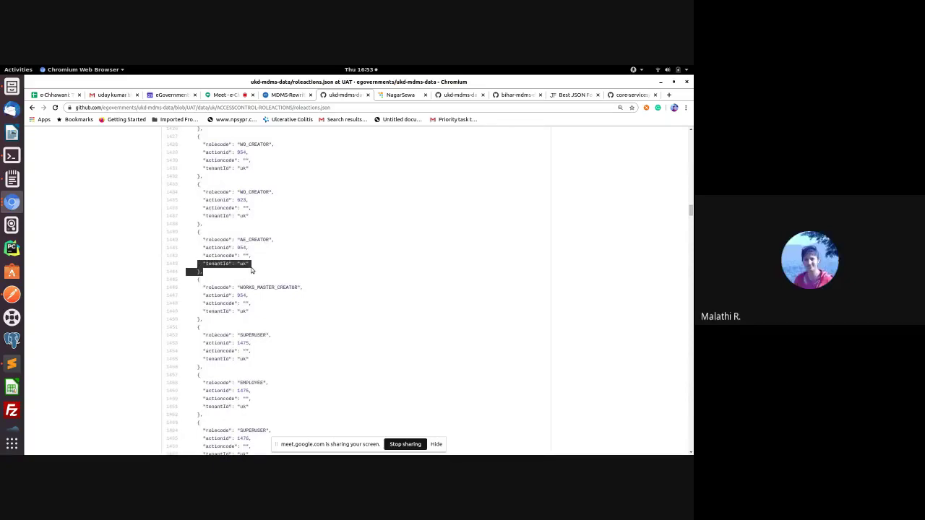
Step: Highlight the tenantId field and its "uk" line in the AE_CREATOR role-action entry
left_click(224, 265)
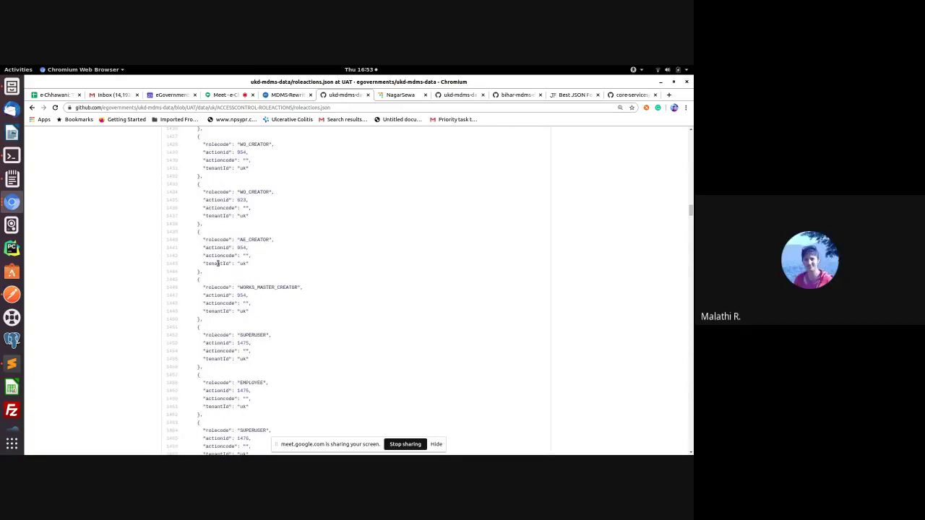
double_click(217, 263)
left_click(224, 264)
double_click(224, 263)
left_click(224, 264)
left_click_drag(202, 263, 259, 268)
left_click(247, 217)
Step: Move to the Financial Administrator entries and highlight the tenantId line of the one with actionid 662
left_click_drag(690, 214, 690, 130)
scroll(542, 189, "down", 20)
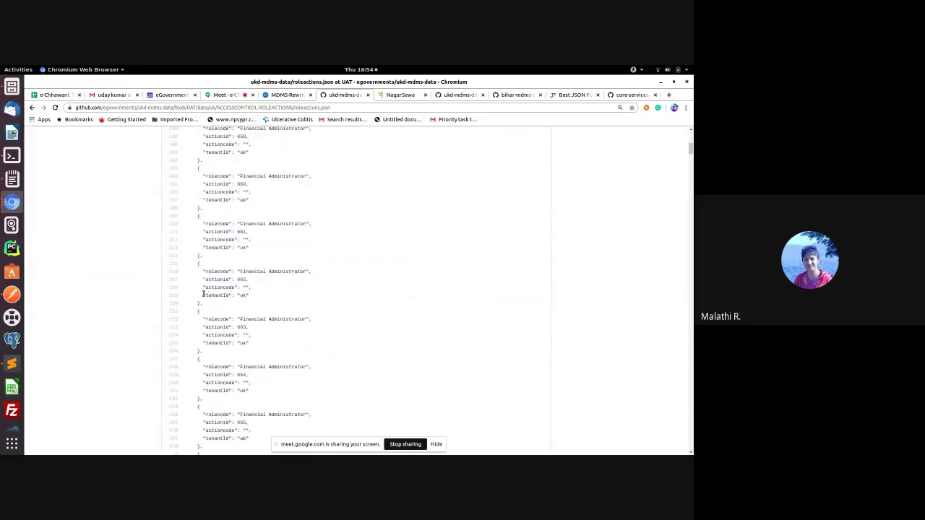
left_click_drag(203, 294, 257, 295)
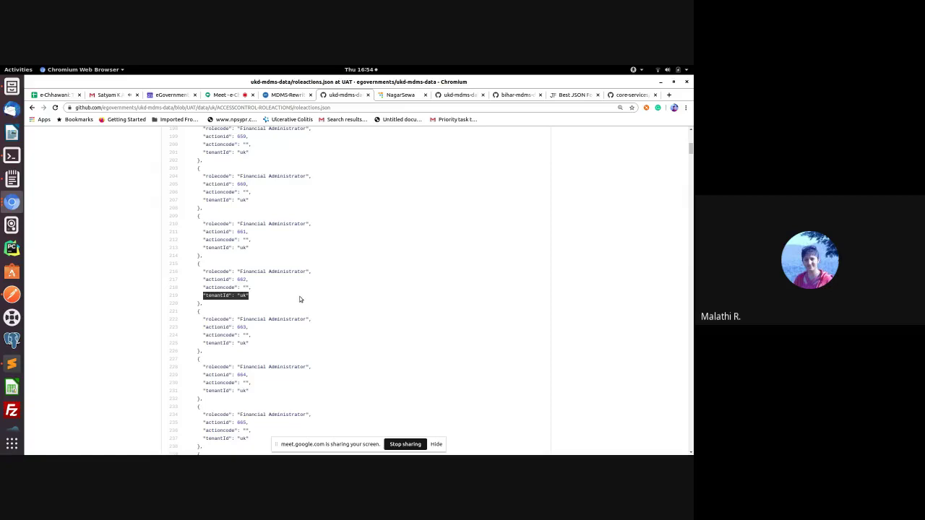
double_click(226, 295)
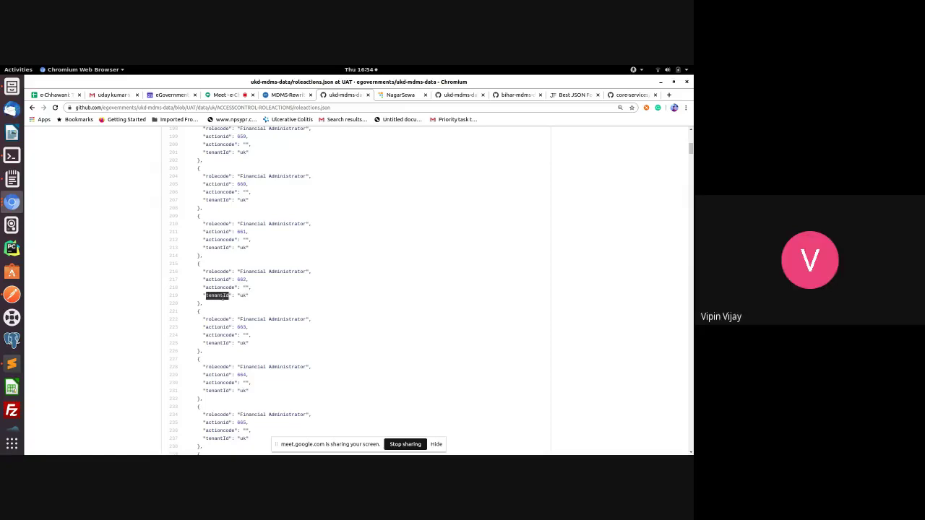
left_click(358, 284)
Step: Return to the start of roleactions.json and highlight the actionid and actioncode field names in the first SUPERUSER entry
left_click_drag(690, 148, 691, 138)
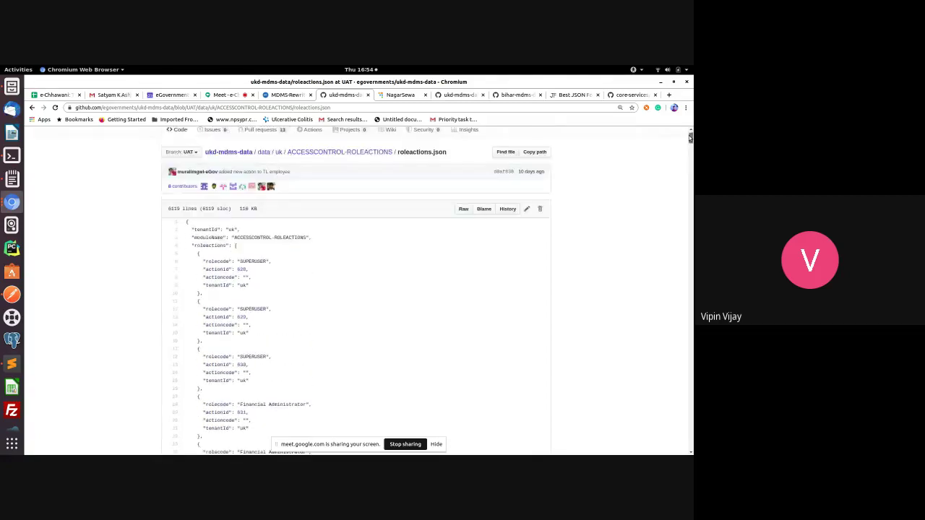
scroll(404, 379, "up", 4)
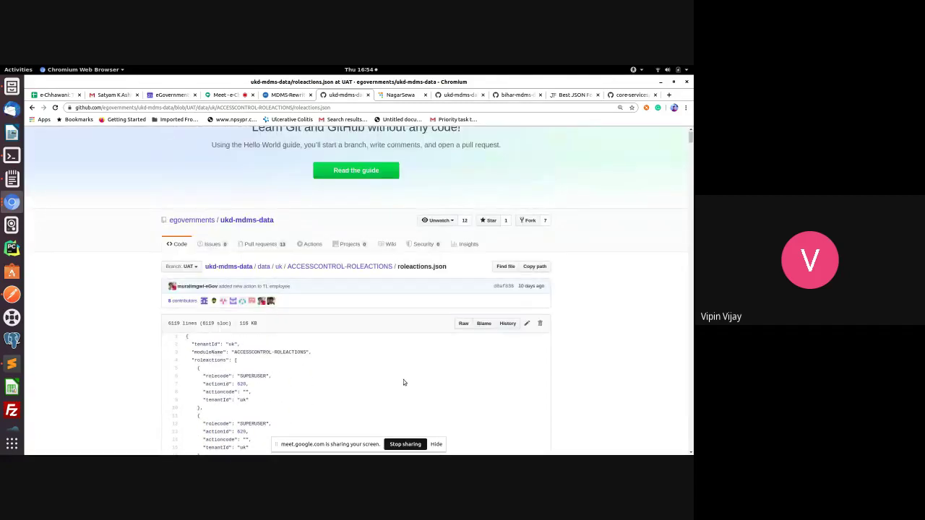
scroll(618, 330, "down", 2)
scroll(617, 330, "down", 3)
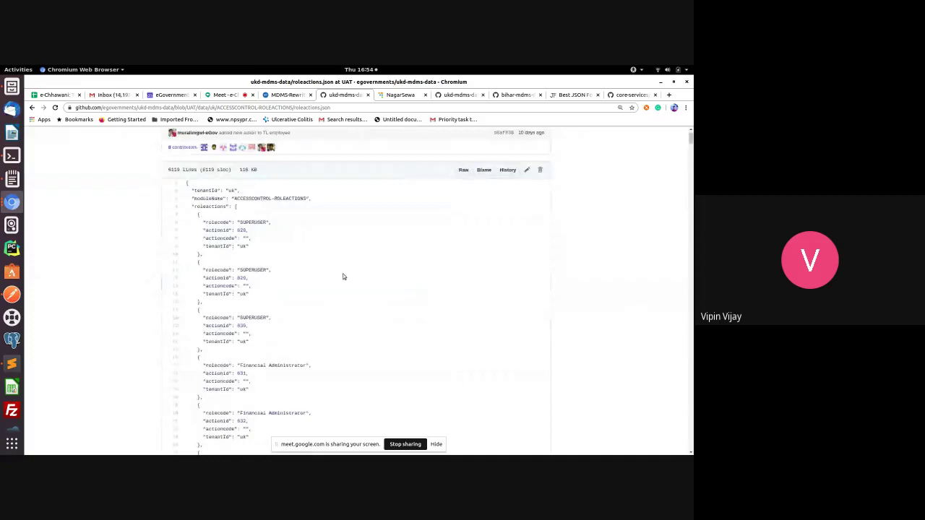
double_click(220, 230)
left_click(234, 231)
double_click(220, 238)
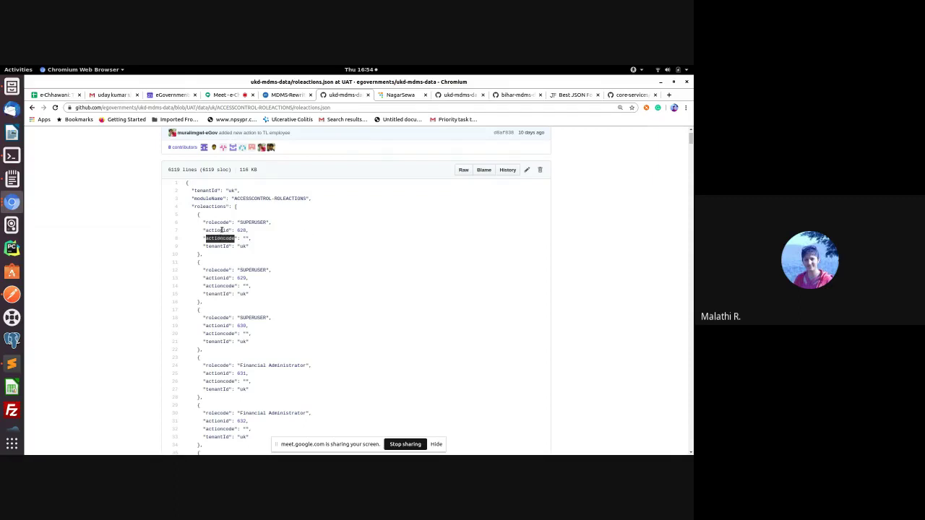
double_click(225, 229)
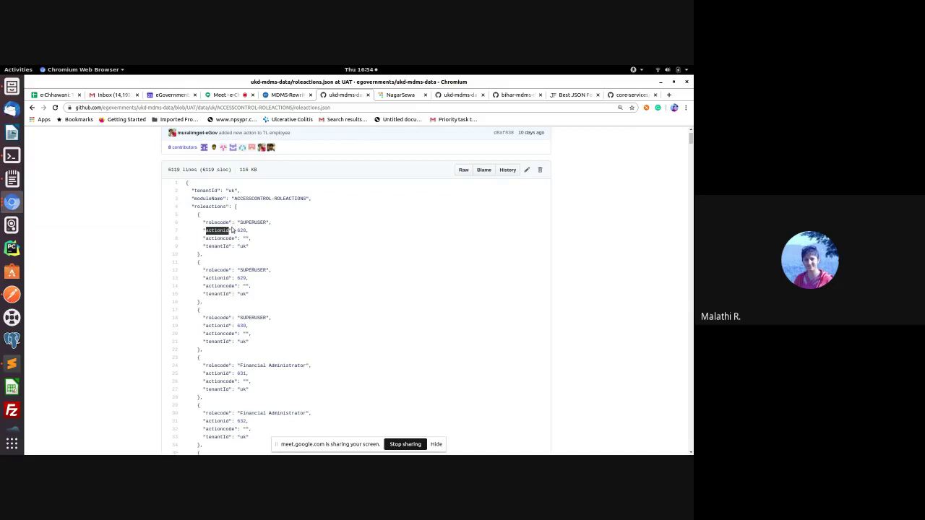
left_click(229, 230)
double_click(221, 229)
Step: Highlight the full actioncode and actionid lines of the first SUPERUSER entry, ending on the actioncode field name
left_click_drag(202, 237, 281, 238)
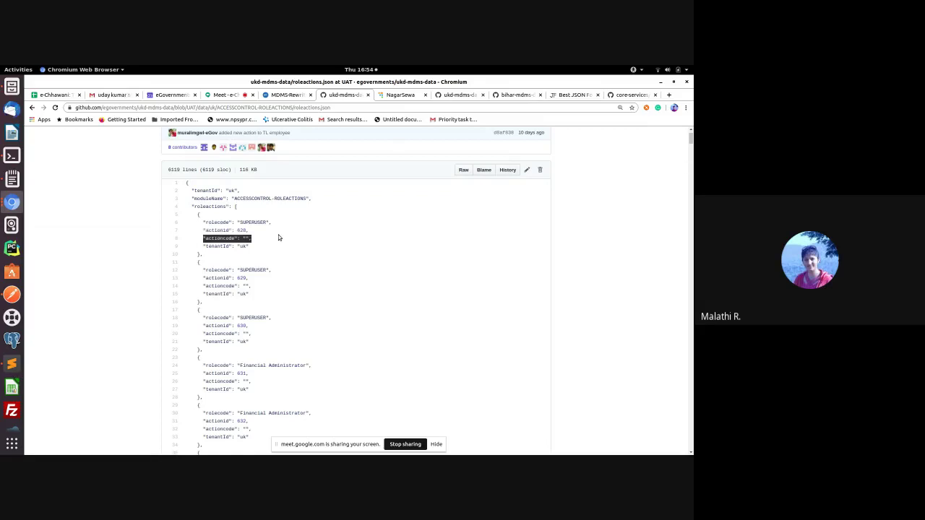
double_click(227, 239)
left_click(221, 239)
left_click_drag(204, 232, 246, 229)
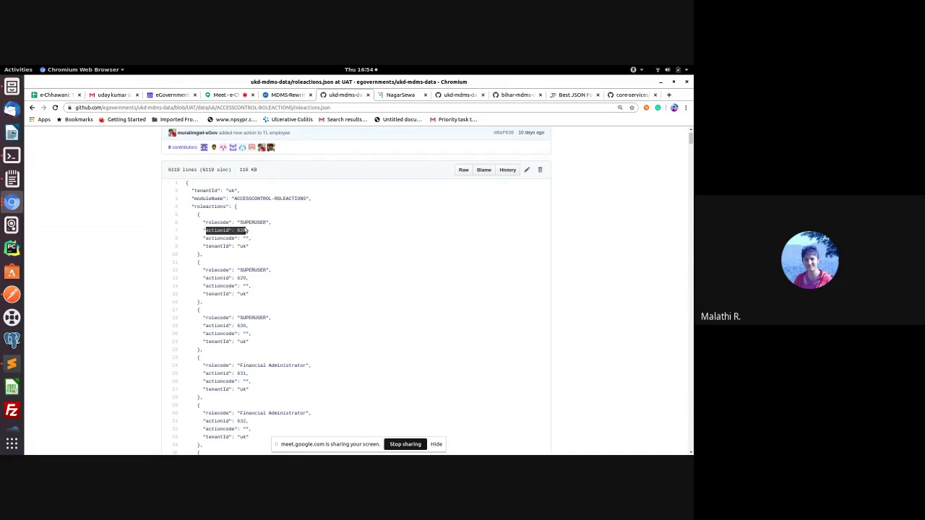
left_click(249, 238)
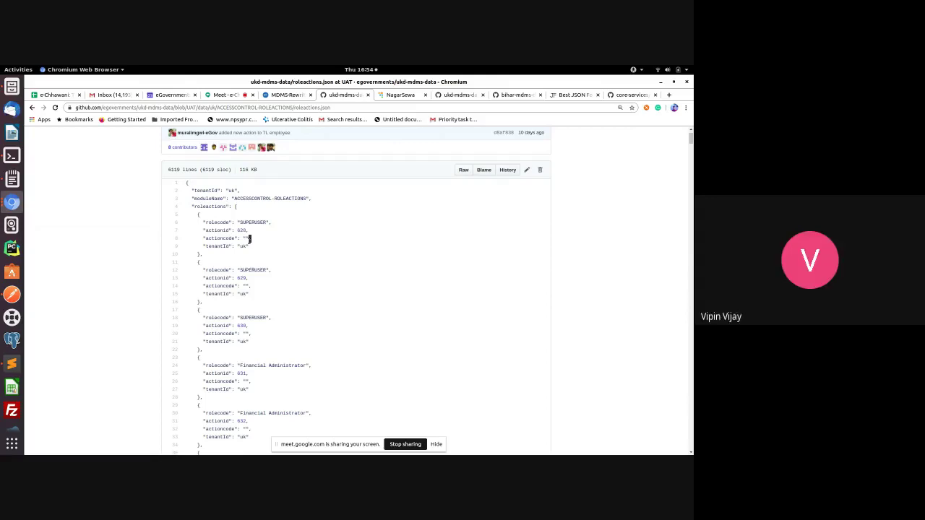
left_click_drag(202, 238, 274, 240)
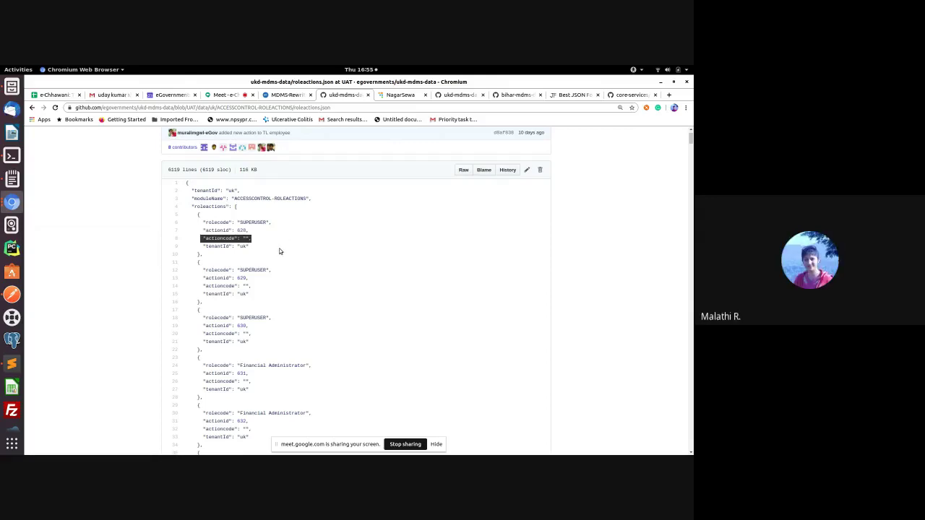
left_click(224, 238)
double_click(220, 238)
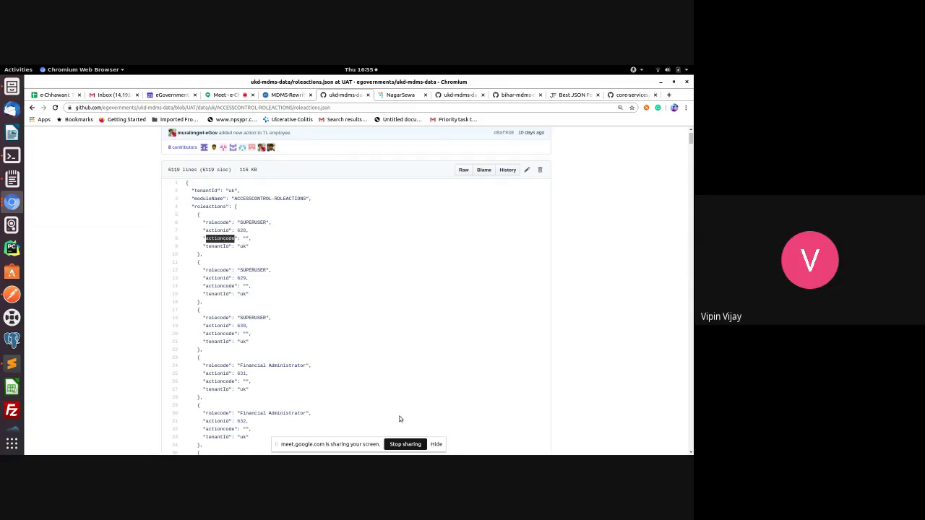
Step: Switch to NagarSewa, keep English as the language and log out of the current employee account
scroll(321, 257, "up", 5)
scroll(439, 288, "down", 2)
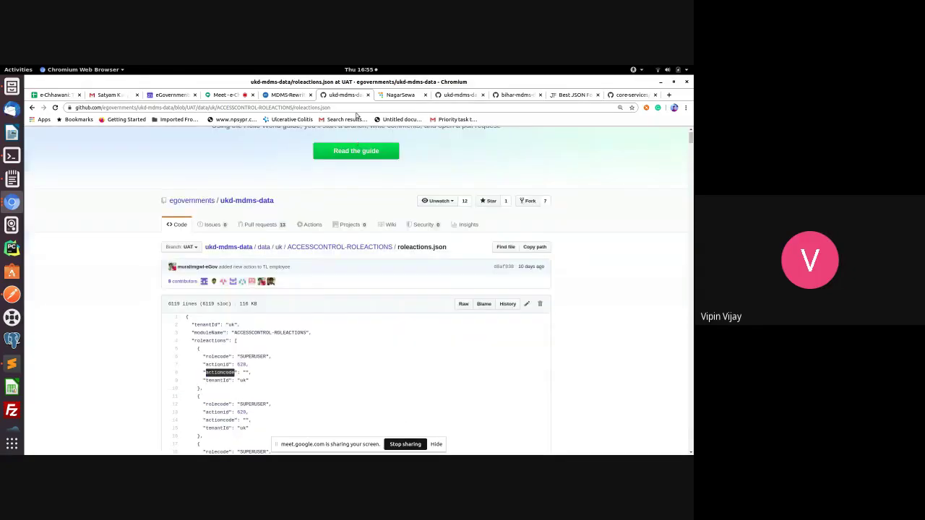
left_click(398, 94)
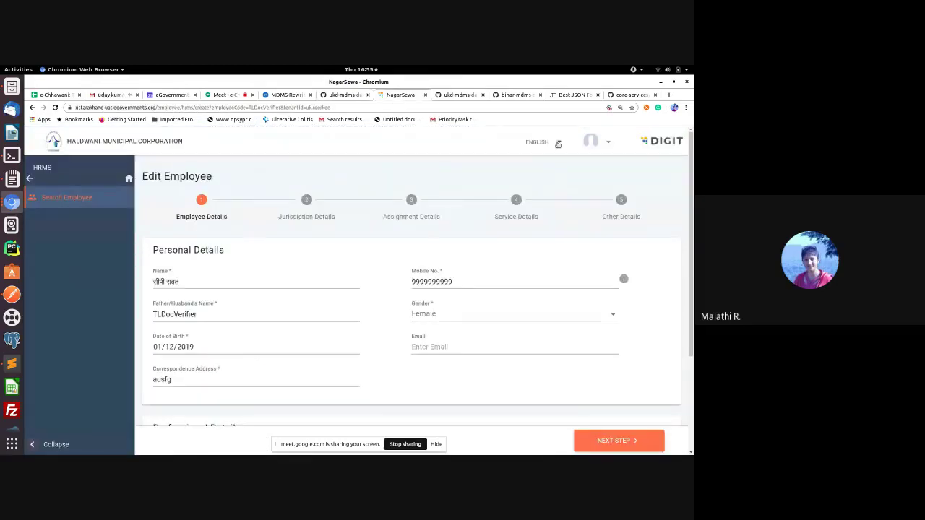
left_click(34, 179)
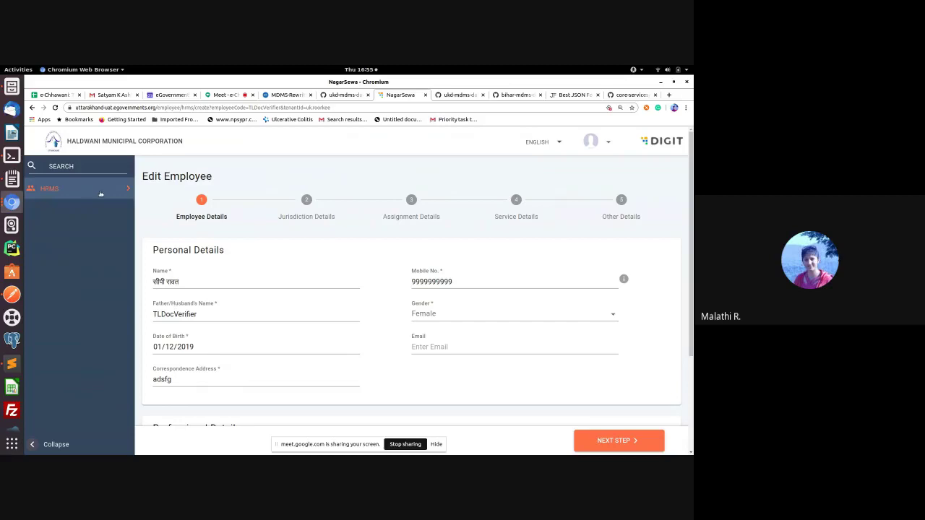
left_click(549, 142)
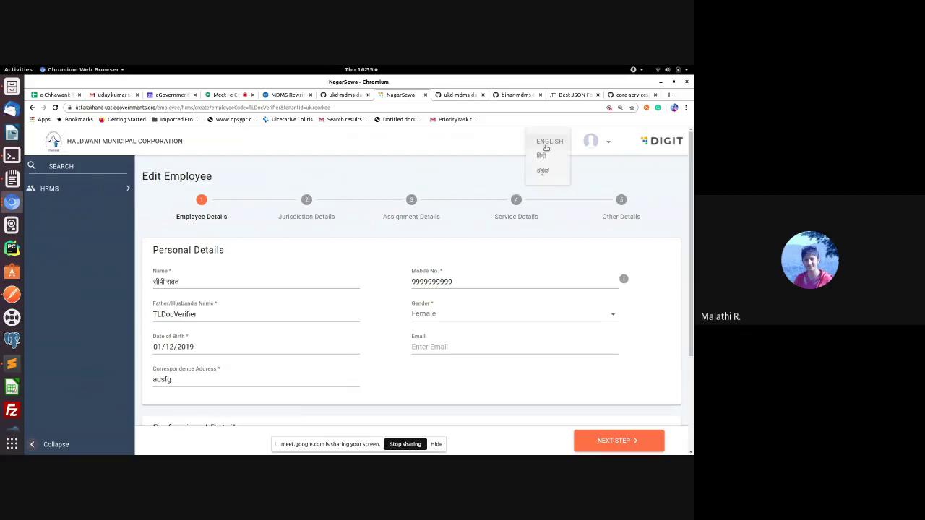
left_click(546, 147)
left_click(607, 143)
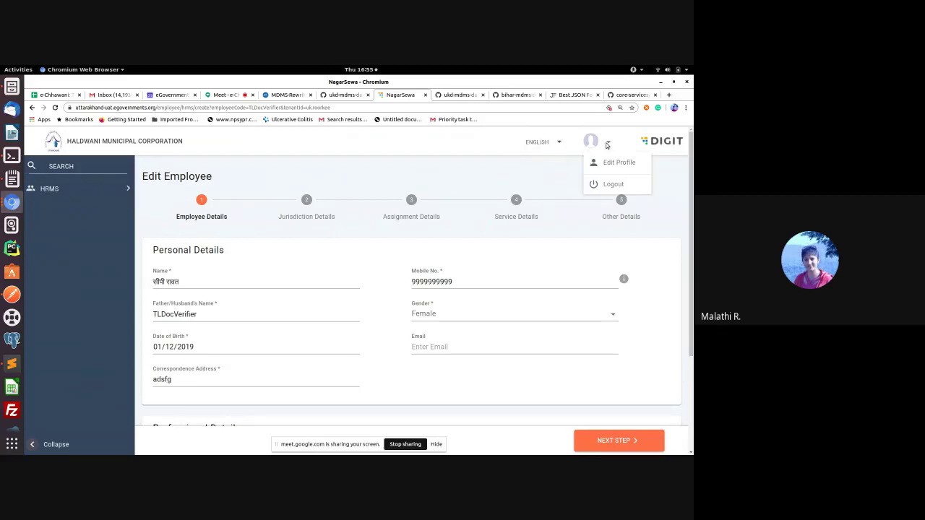
left_click(612, 183)
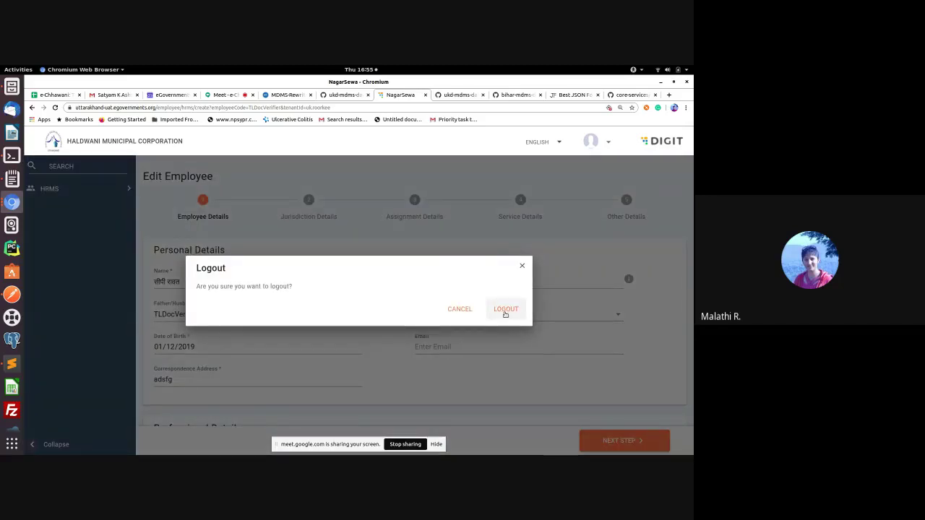
left_click(506, 311)
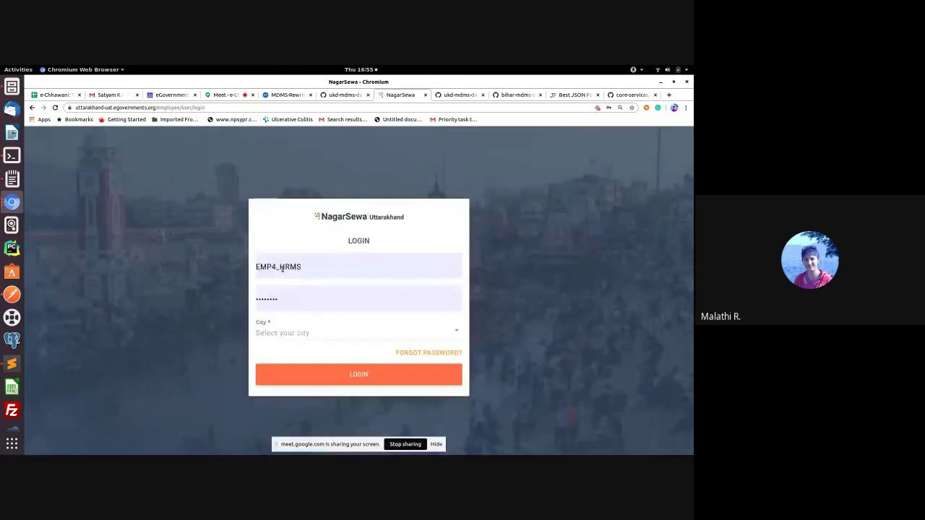
Step: Enter EMP2_SUPER as the user name, choose Haldwani as the city and try to log in
left_click(280, 267)
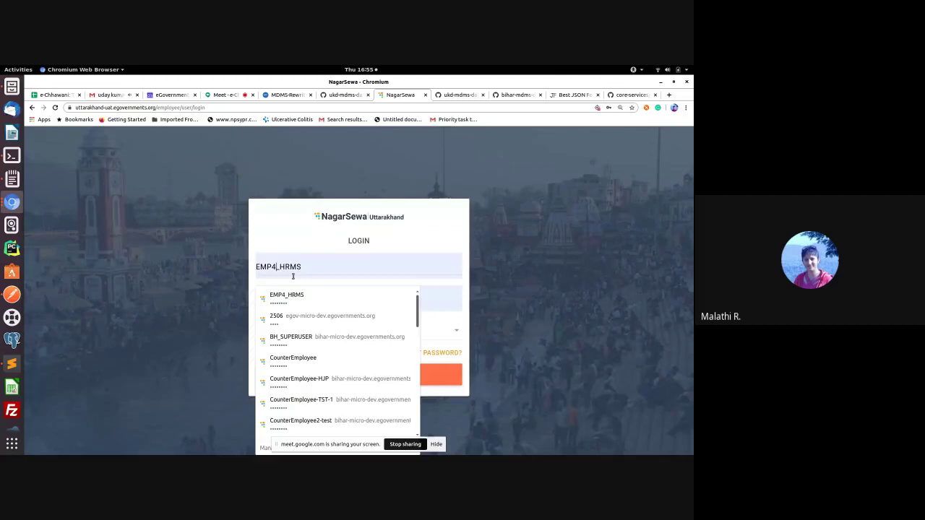
key("BackSpace")
type("2")
key("BackSpace")
key("BackSpace")
key("BackSpace")
key("BackSpace")
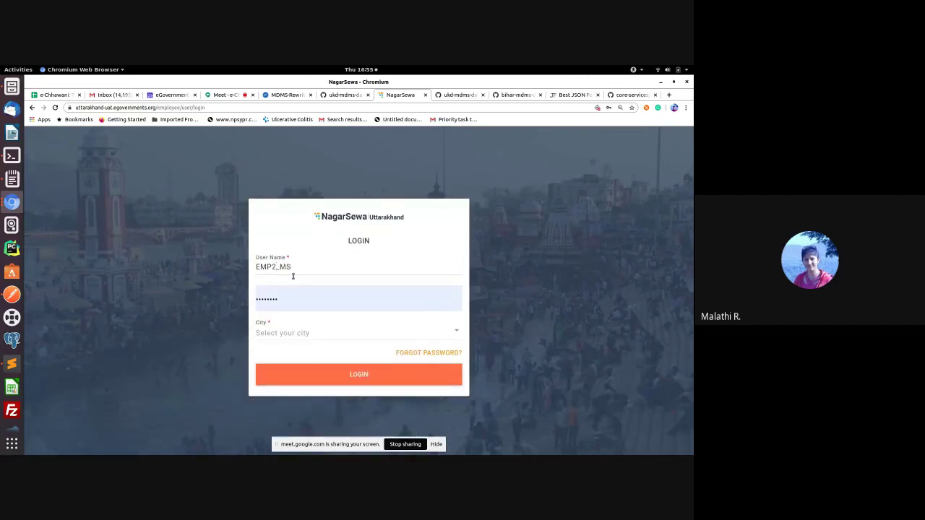
type("SUPER")
left_click(313, 332)
left_click(239, 229)
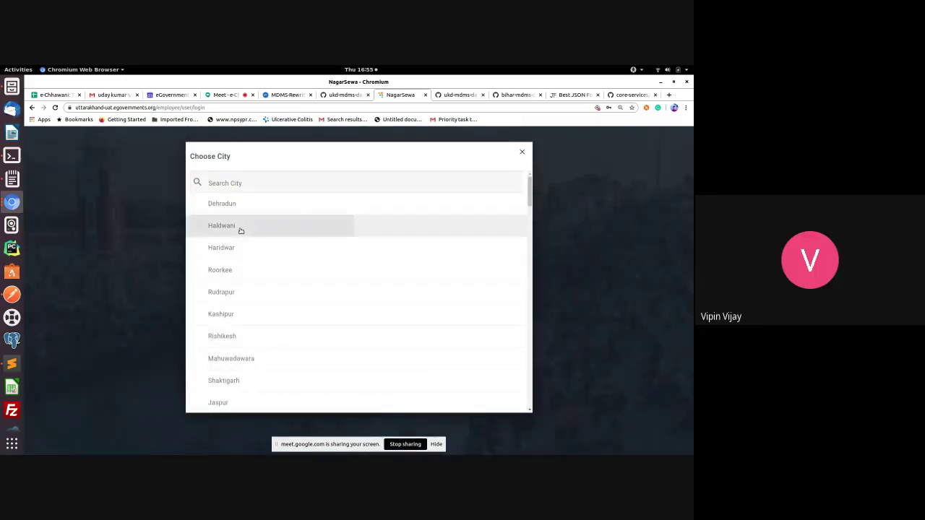
left_click(344, 381)
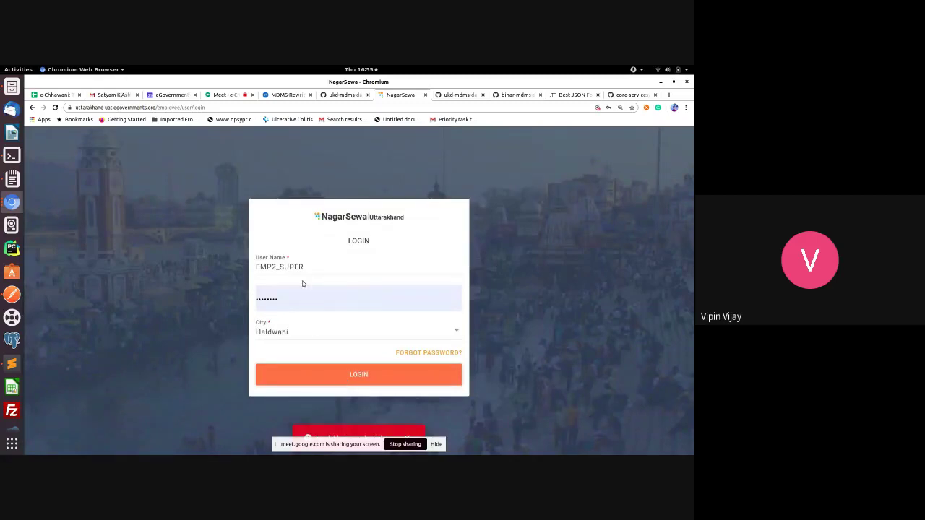
Step: Change the user name to EMP3_SUPER, keep Haldwani as the city and log in
key("BackSpace")
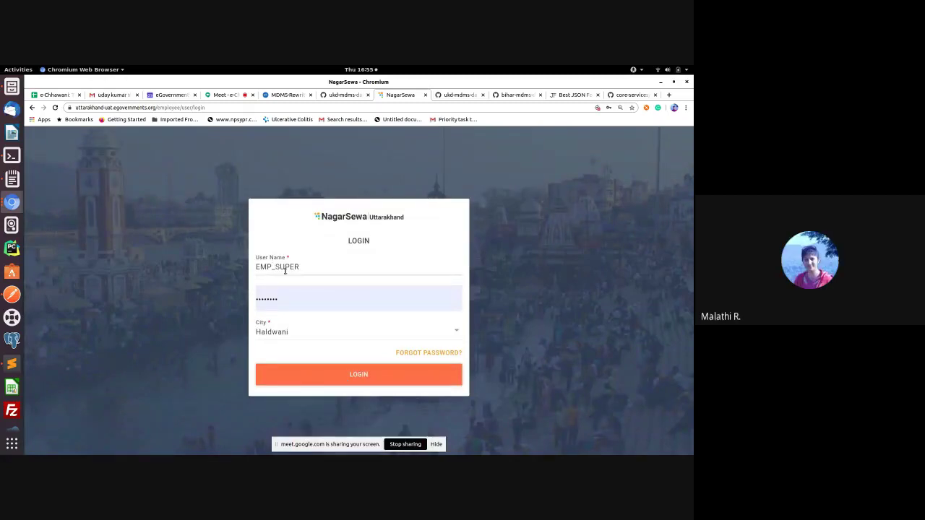
type("3")
left_click(307, 333)
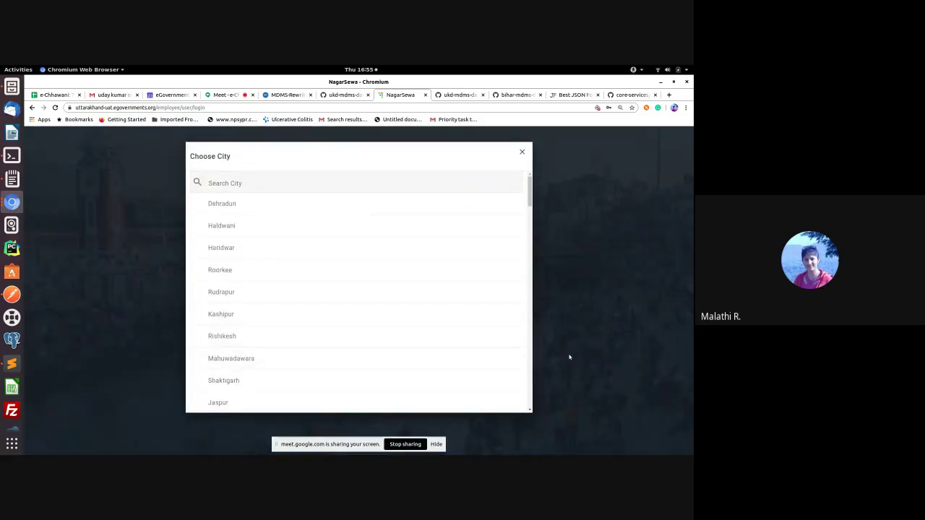
left_click(571, 355)
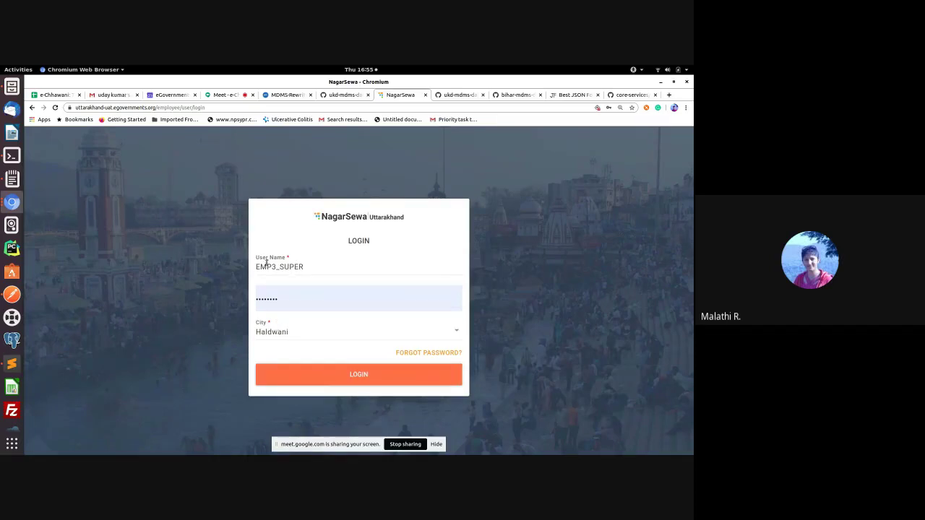
left_click(325, 377)
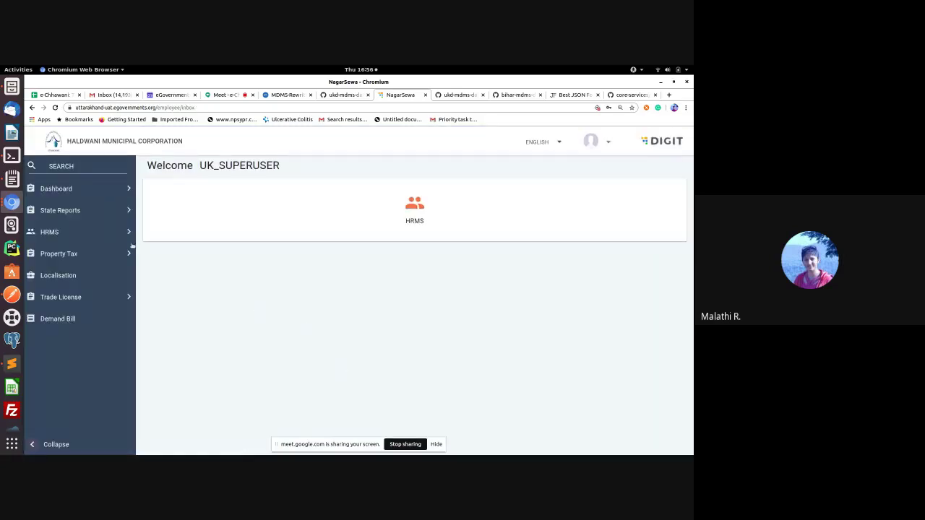
Step: Open the TL Cancelled Receipt Register under State Reports, return to the main module list and switch back to roleactions.json on GitHub
left_click(93, 211)
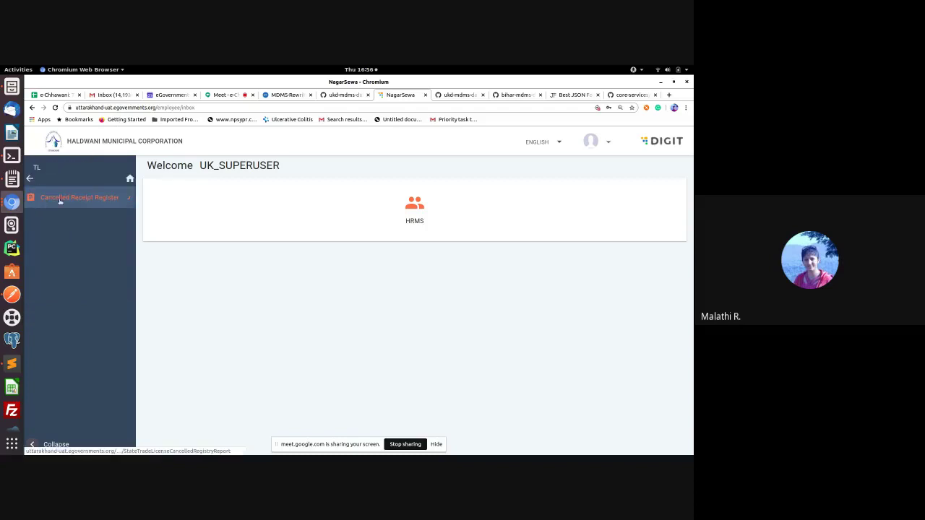
left_click(58, 201)
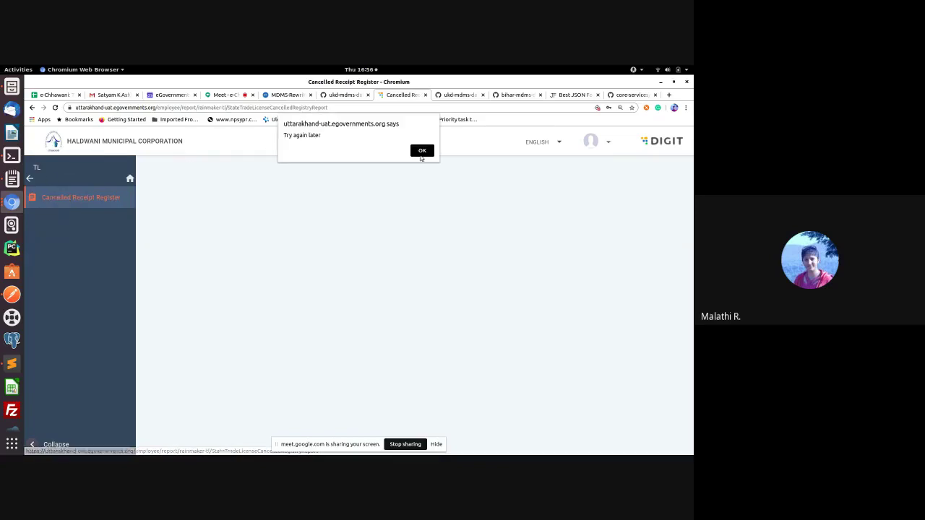
left_click(423, 151)
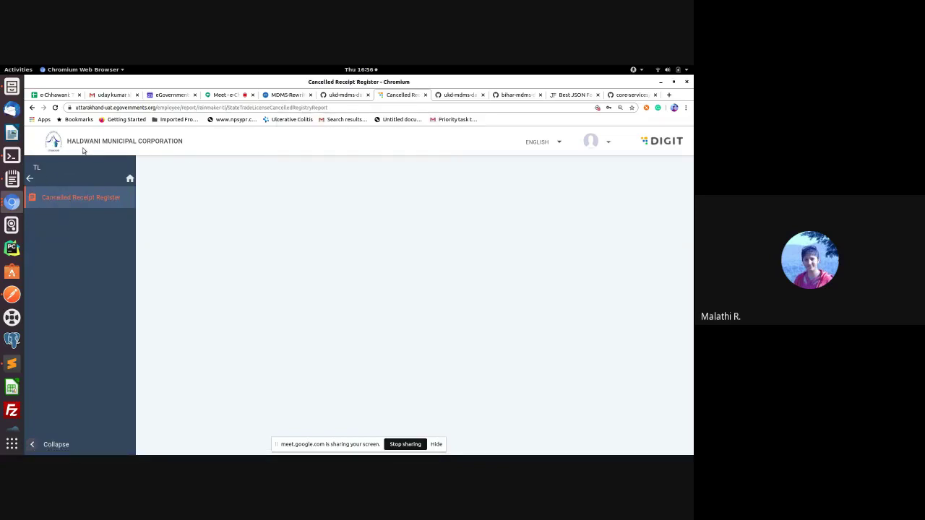
left_click(30, 178)
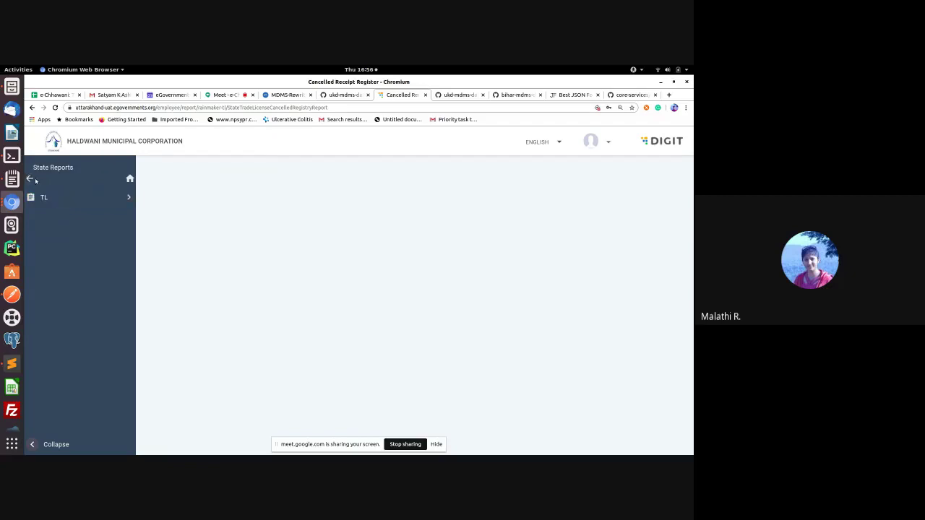
left_click(30, 179)
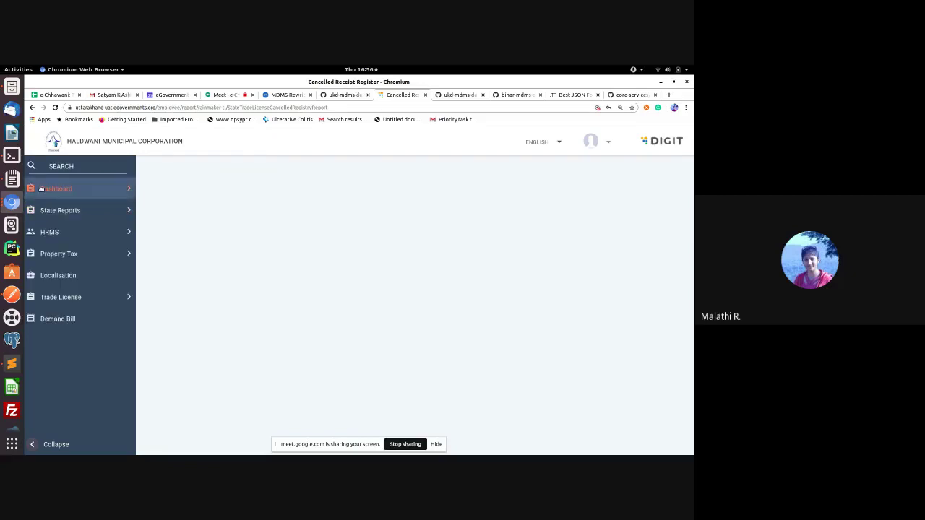
left_click(348, 95)
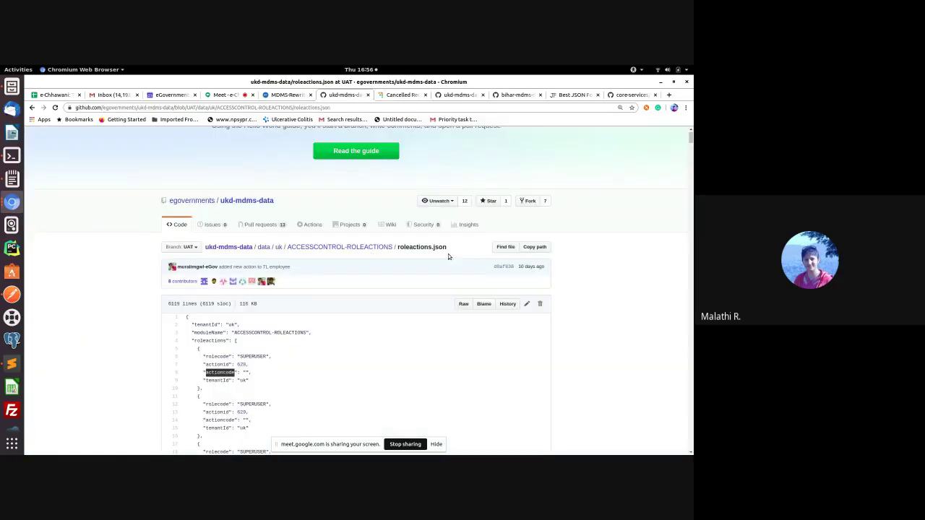
Step: Go up from roleactions.json to the data/uk folder in ukd-mdms-data and return to the NagarSewa page
left_click(353, 248)
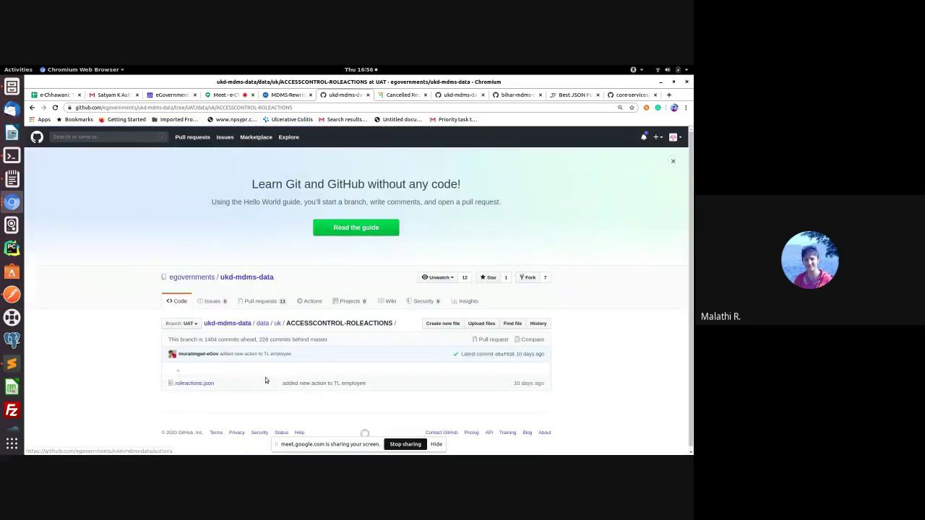
left_click(277, 325)
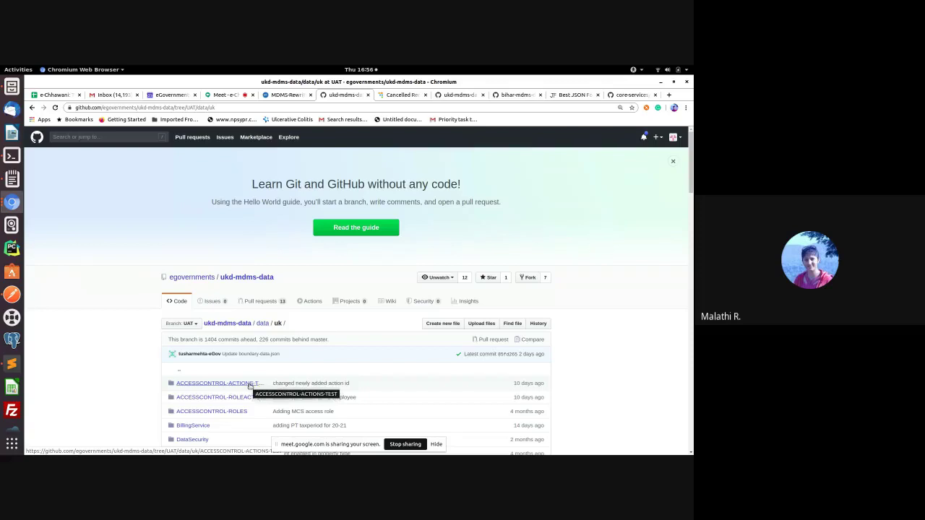
left_click(387, 100)
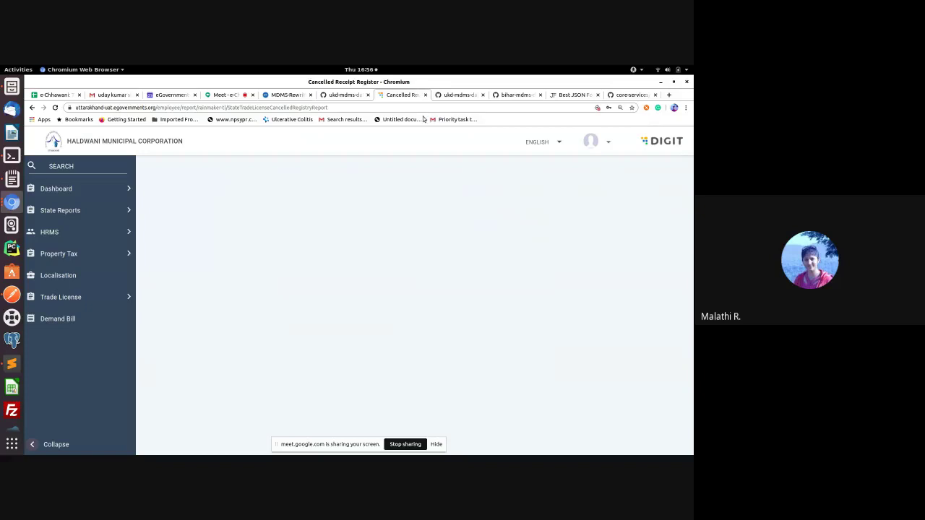
left_click(335, 96)
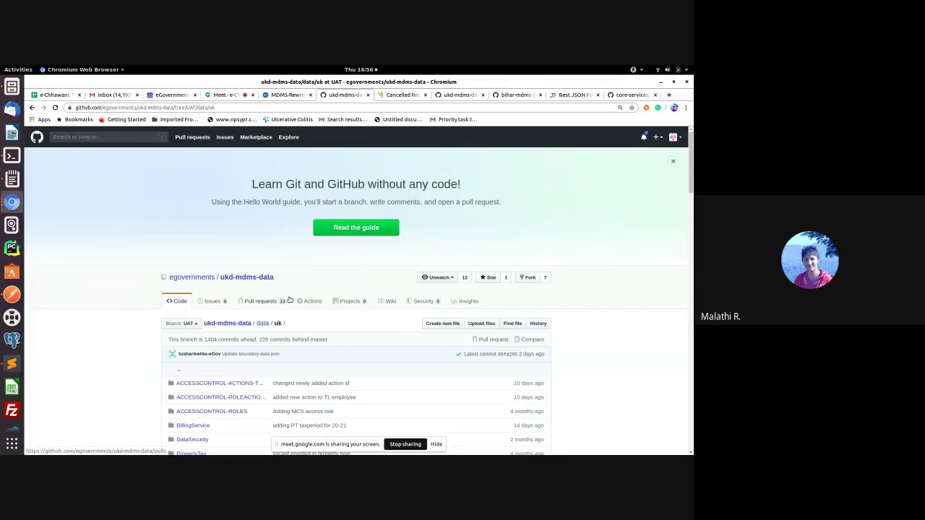
left_click(410, 96)
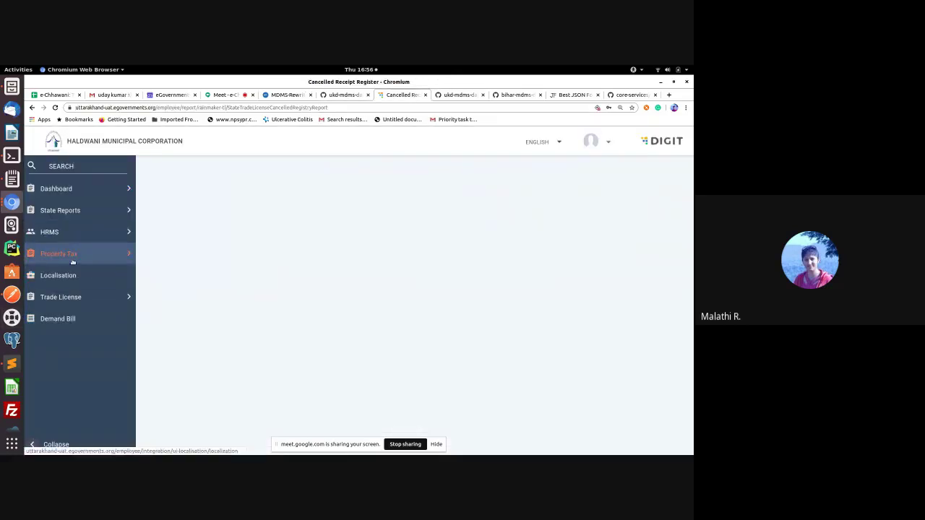
Step: Look through the Property Tax and Trade License modules, including Trade License Report, and return to the main module list
left_click(72, 258)
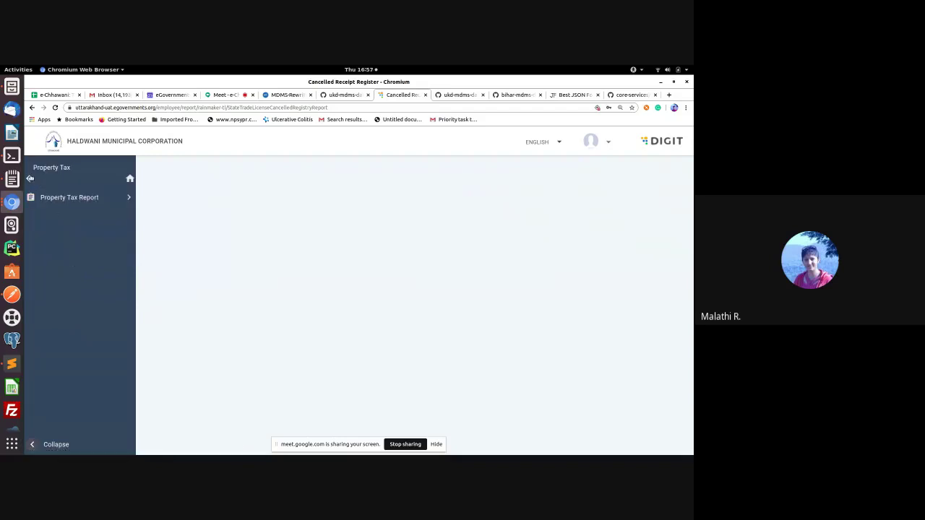
left_click(30, 179)
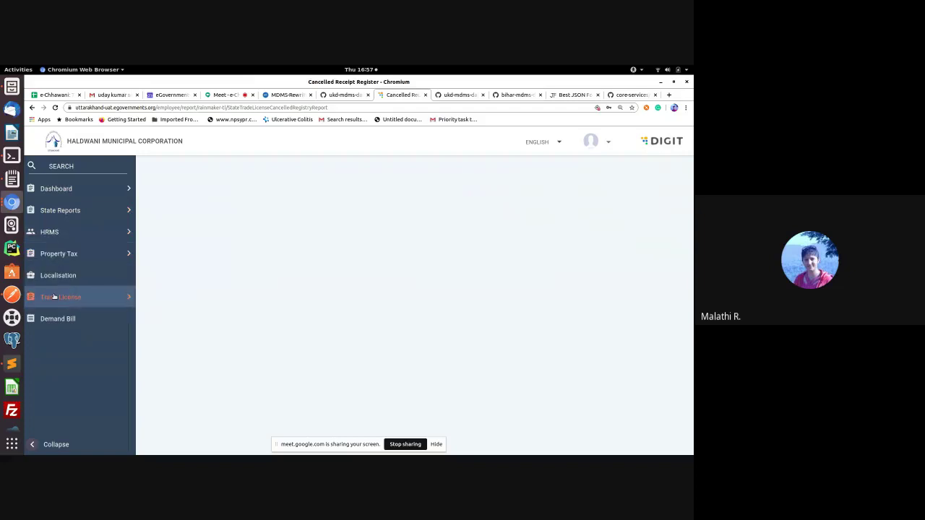
left_click(46, 254)
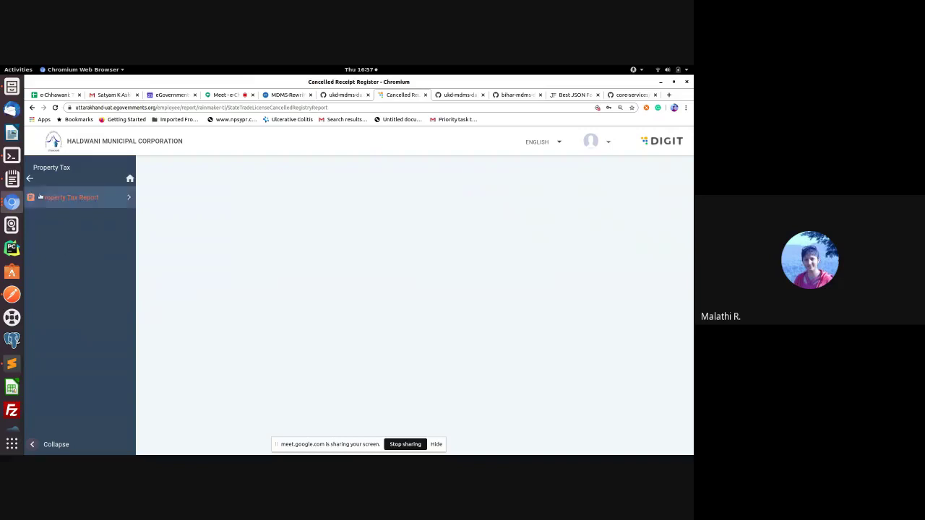
left_click(30, 179)
left_click(63, 302)
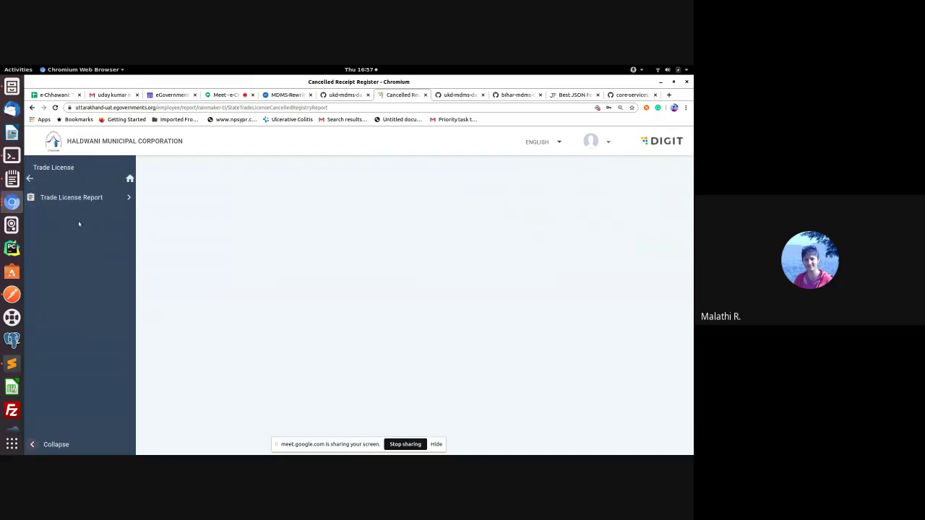
left_click(78, 199)
left_click(29, 179)
left_click(30, 179)
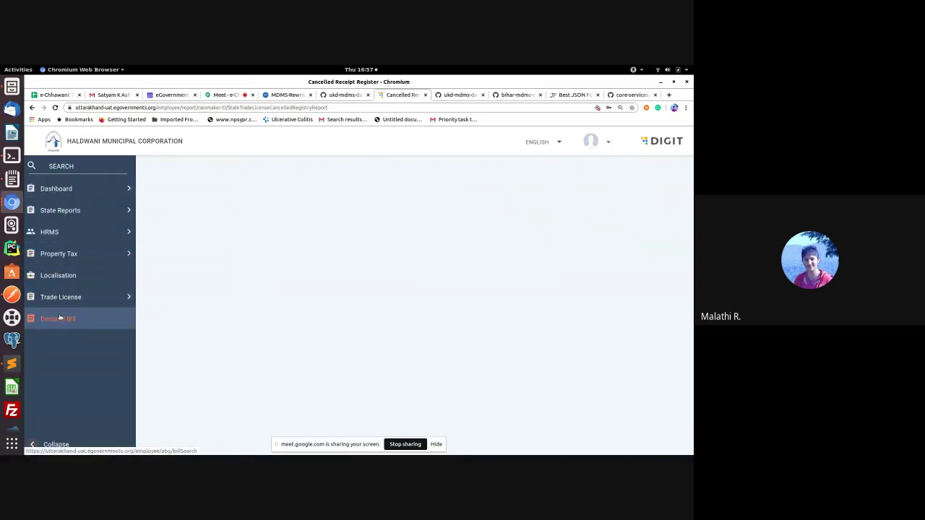
Step: View the Demand Bill search page and open Search Employee under HRMS
left_click(60, 319)
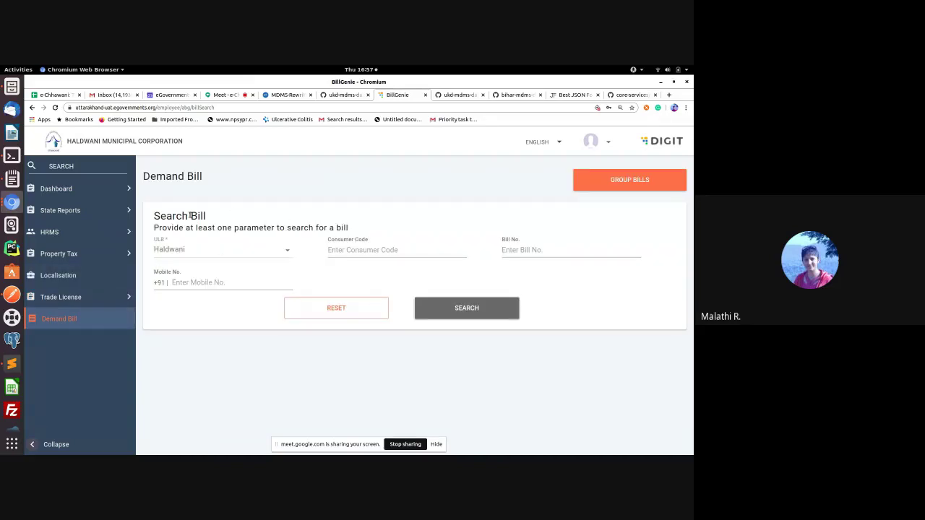
left_click(71, 235)
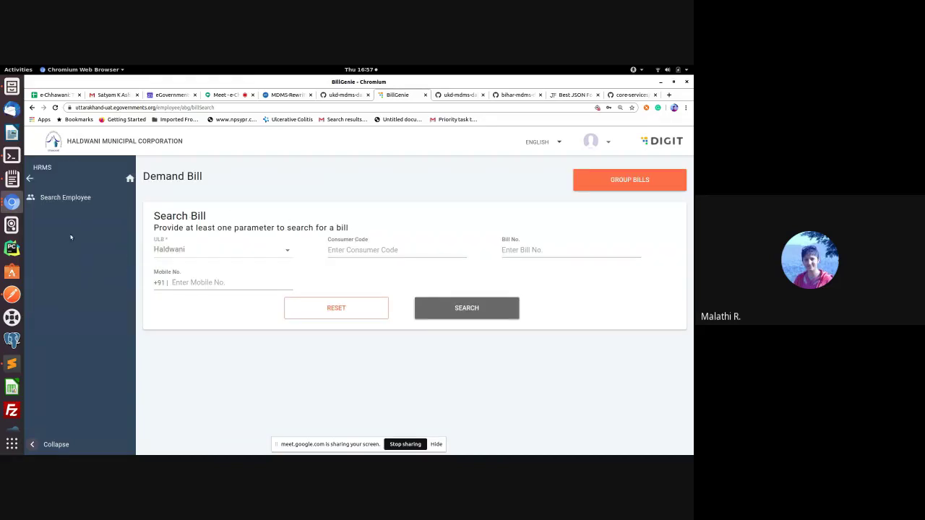
left_click(65, 197)
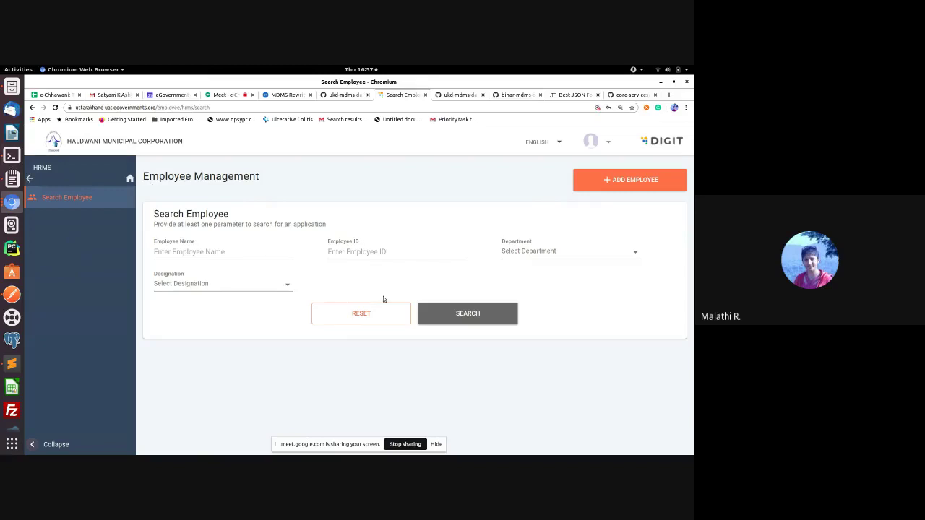
Step: Search for an employee with the employee name EMP3_SUPER
left_click(227, 248)
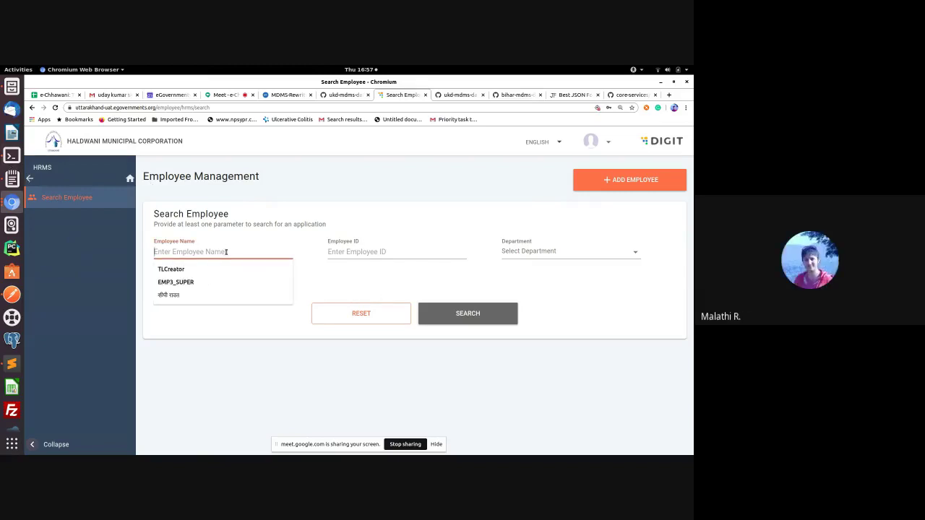
left_click(176, 282)
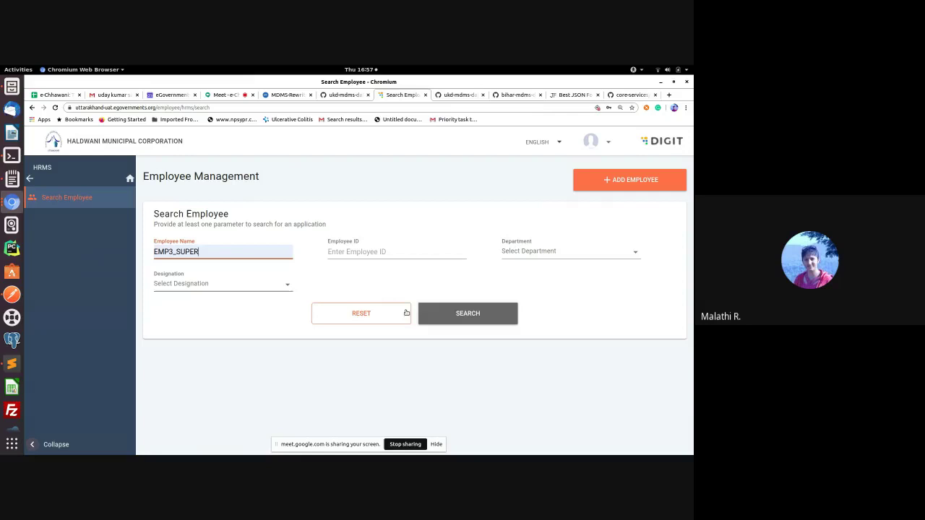
left_click(450, 322)
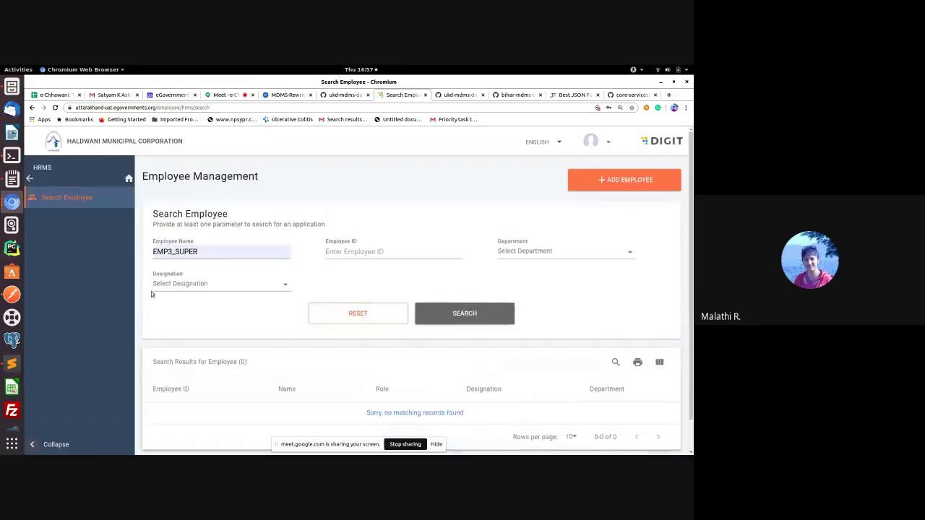
Step: Change the employee name to EMP4_SUPER and run the employee search
double_click(172, 253)
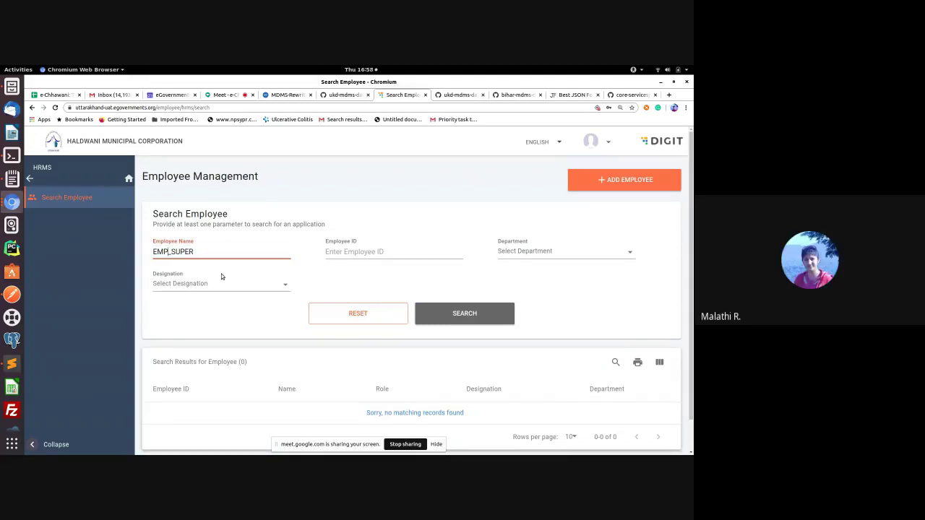
type("4")
left_click(485, 316)
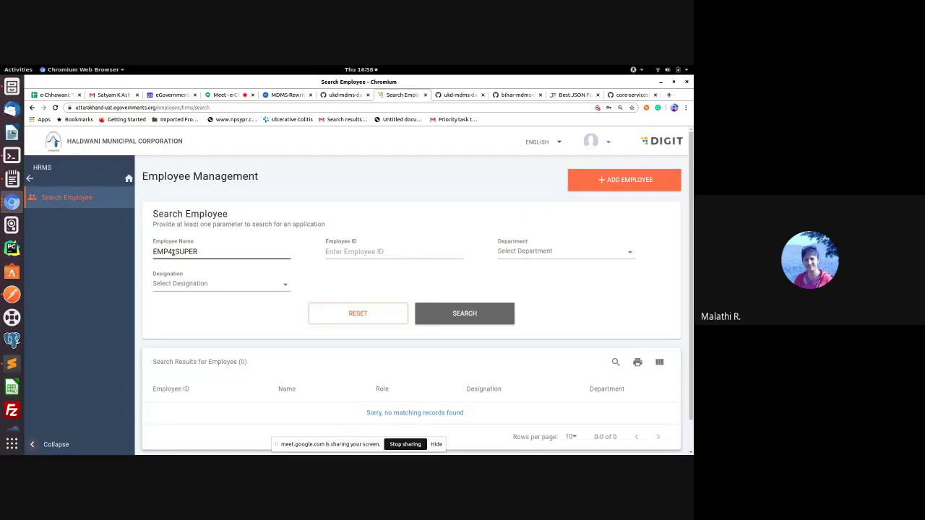
left_click(174, 251)
type("_")
Step: Replace the employee name with the suggested EMP3_SUPER and repeat the employee search
left_click_drag(199, 252, 149, 251)
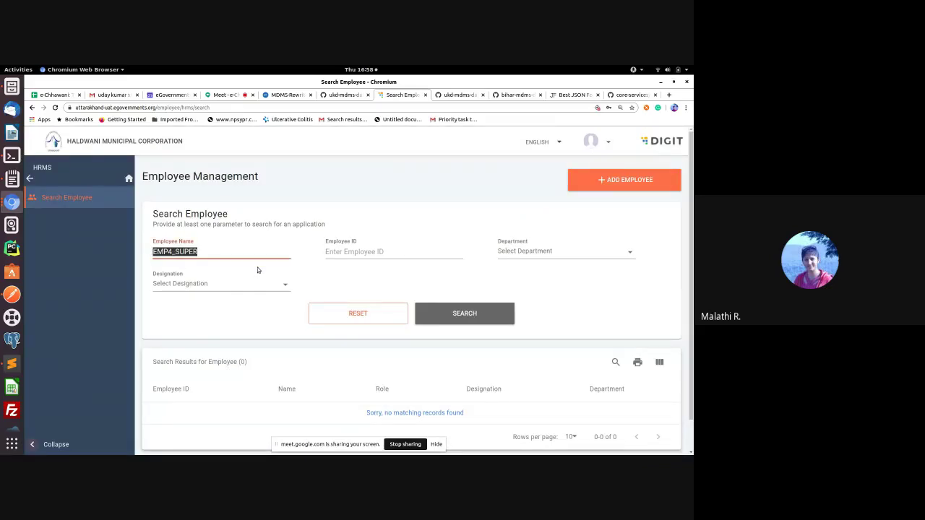
type("EMP")
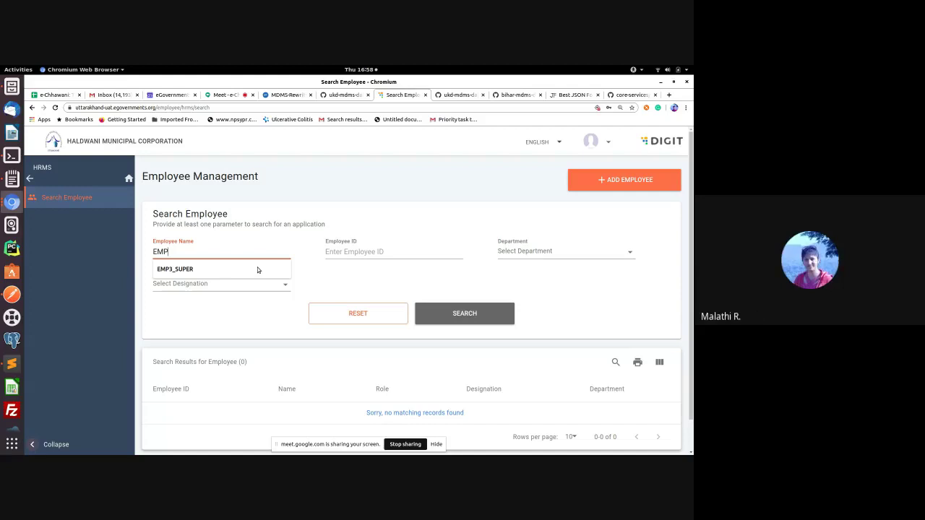
left_click(253, 269)
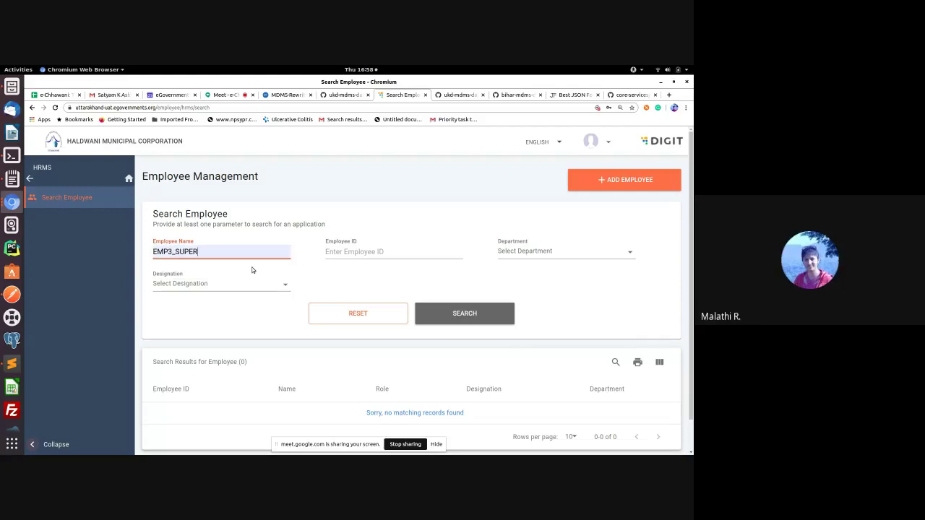
left_click(461, 313)
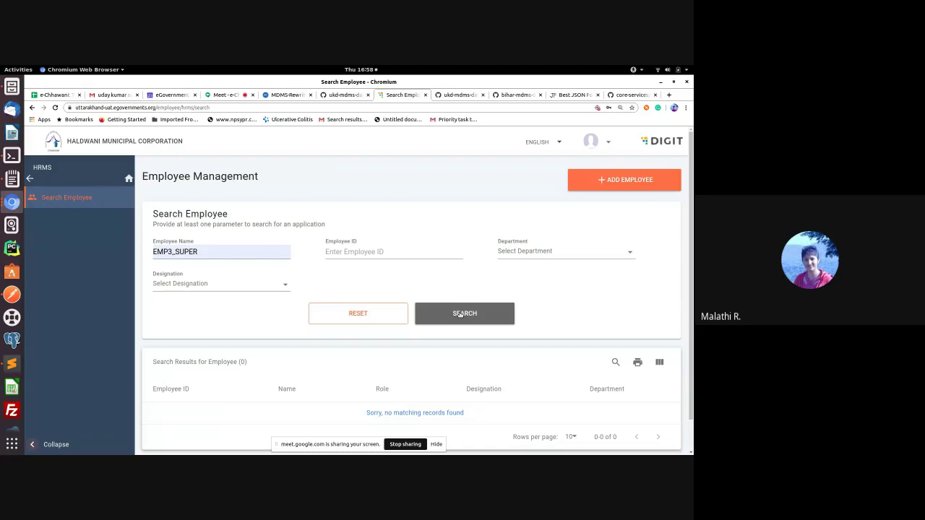
Step: Replace the employee name with CounterEmployee and search for that employee
left_click(231, 251)
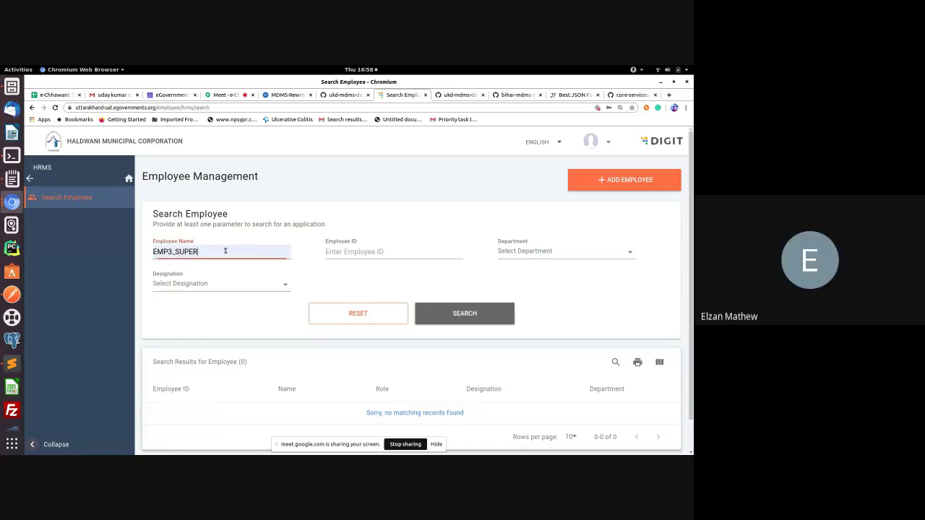
double_click(226, 252)
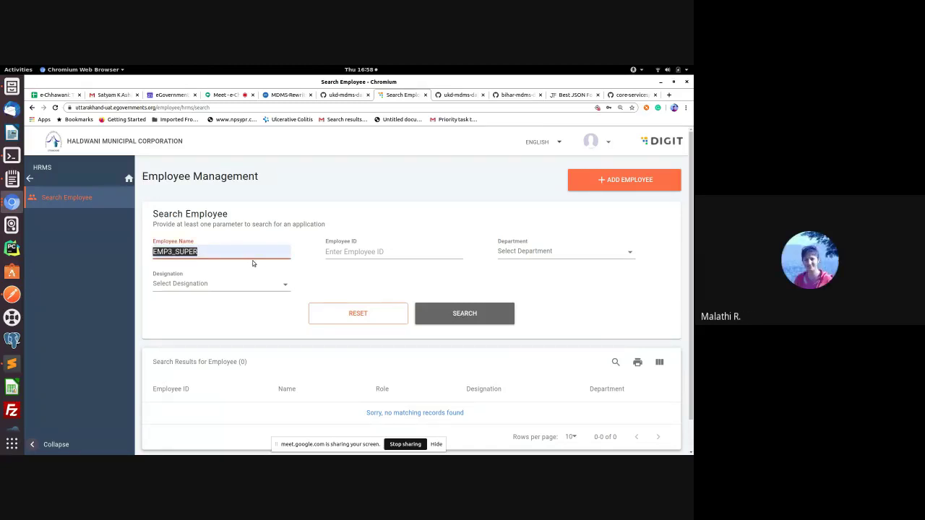
type("Counter")
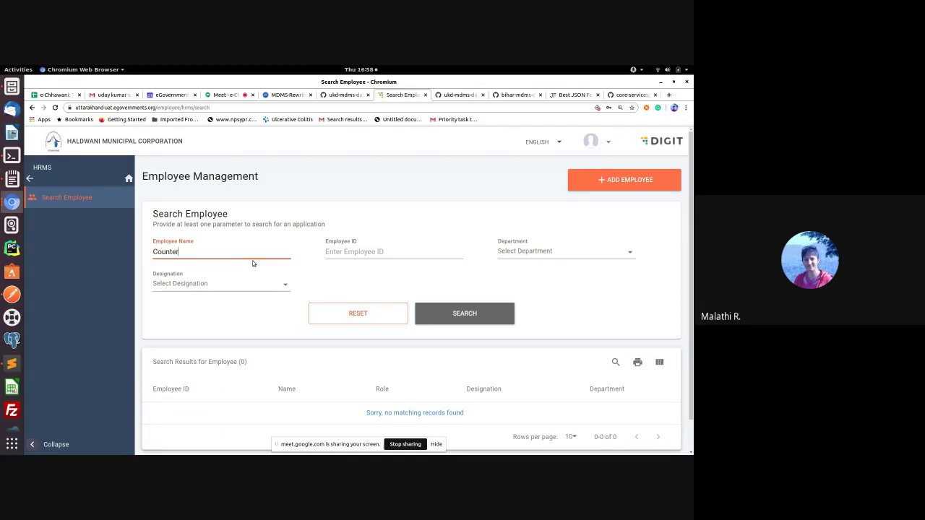
type("Employee")
left_click(485, 312)
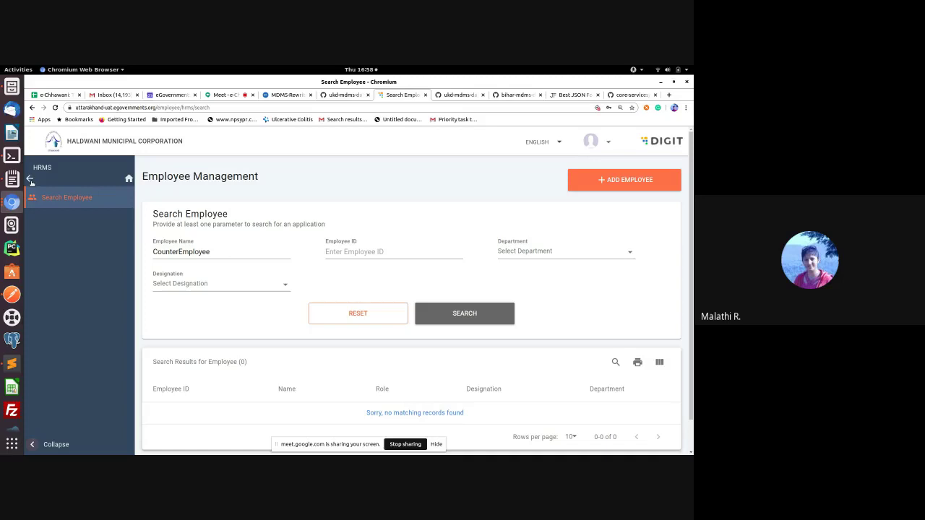
Step: Return from HRMS to the main module list and clear the employee name from the search form
double_click(338, 241)
left_click(31, 180)
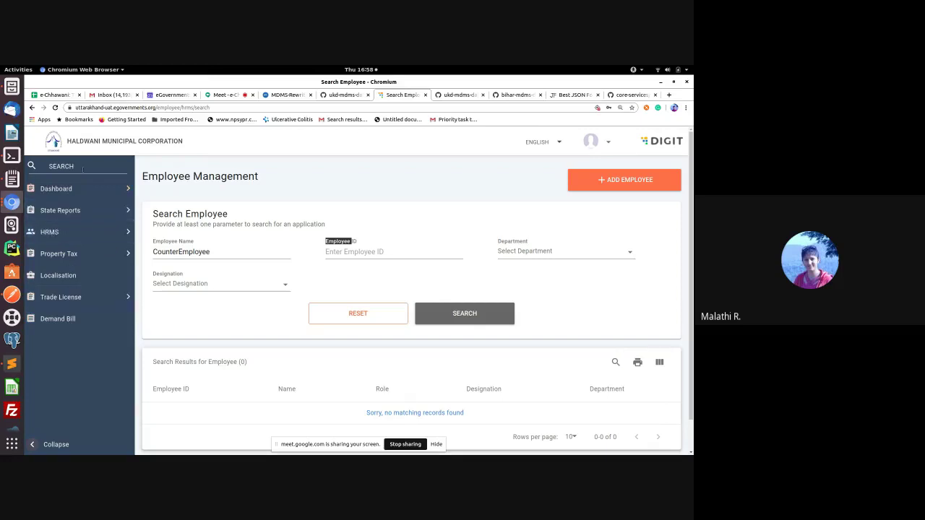
left_click(611, 146)
left_click(498, 178)
double_click(218, 253)
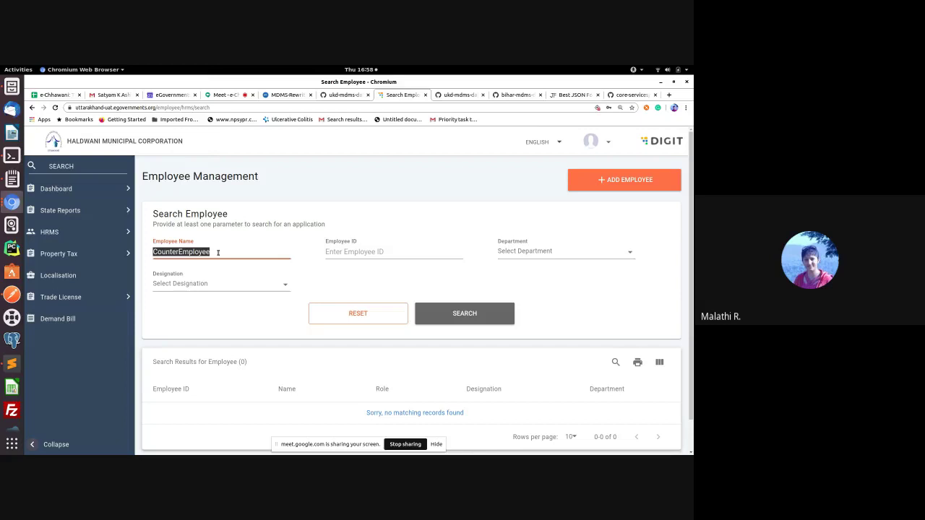
key("BackSpace")
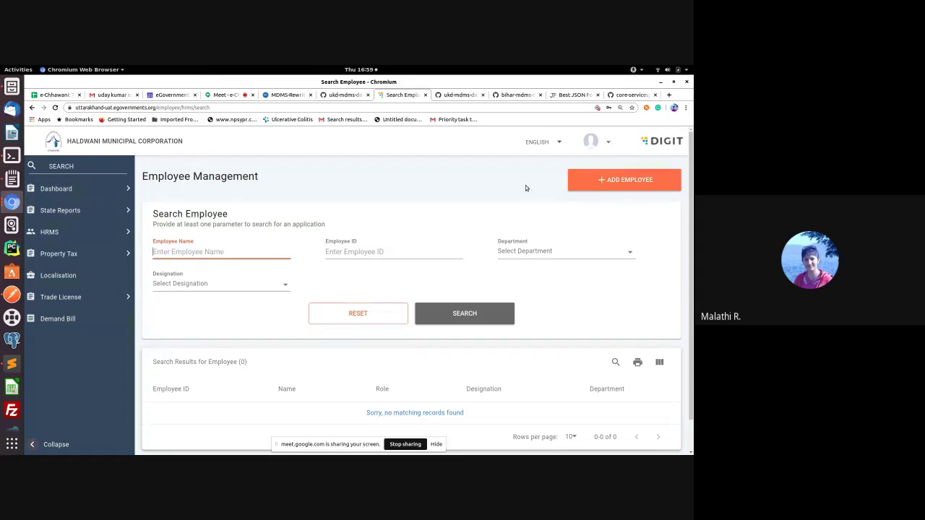
Step: Log out of the current employee account and continue to the login page with English as the language
left_click(608, 143)
left_click(611, 185)
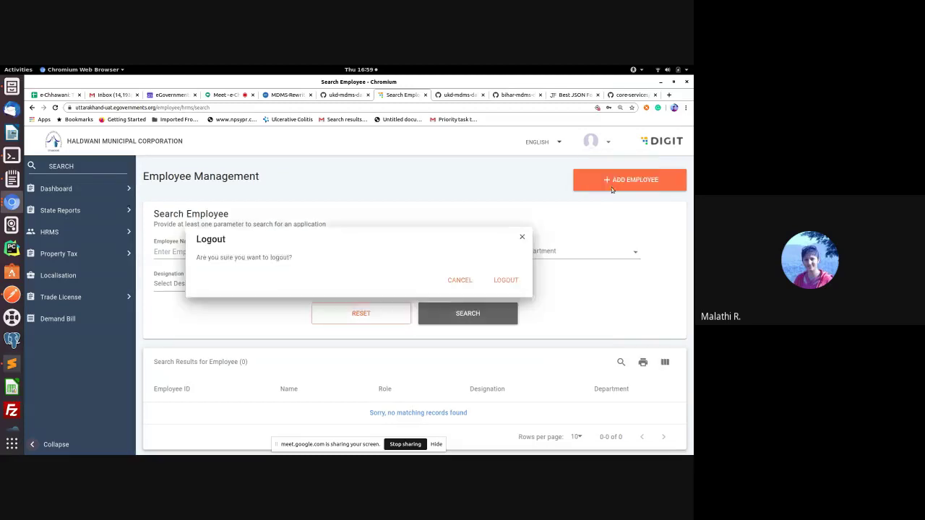
left_click(498, 313)
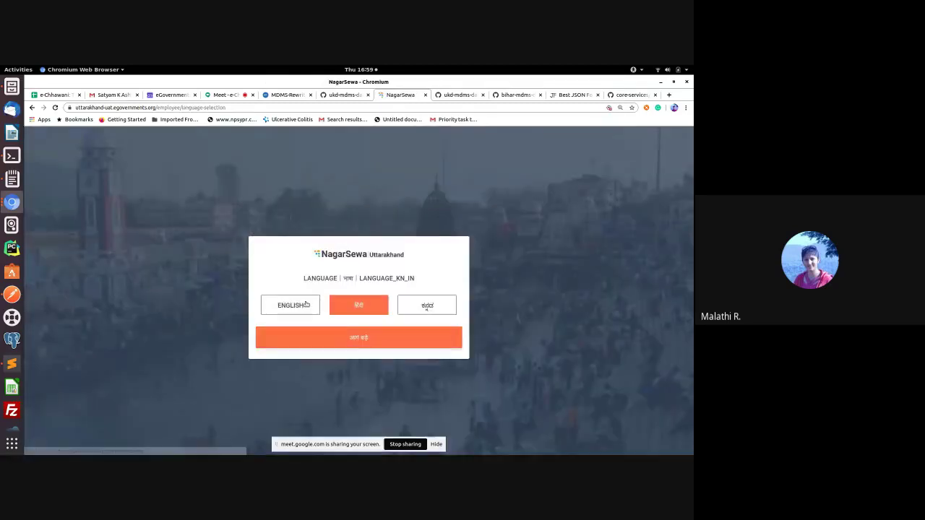
left_click(304, 311)
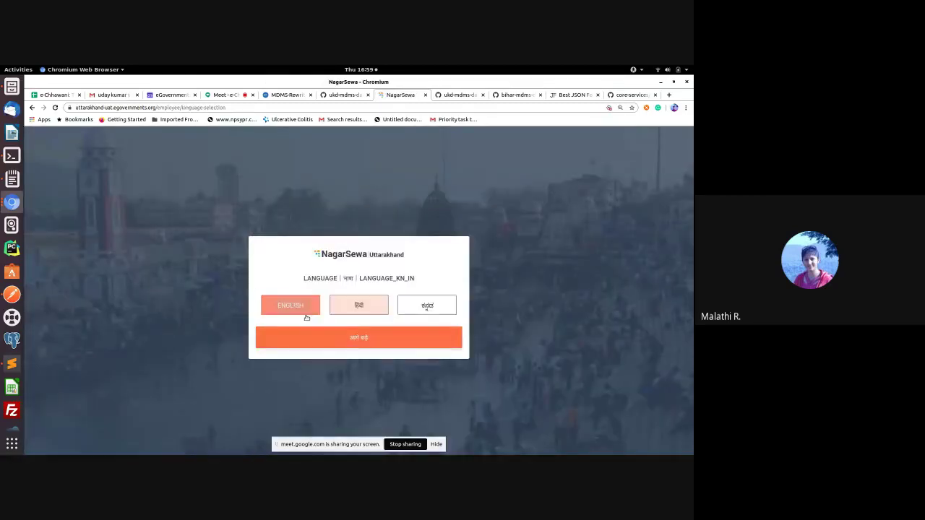
left_click(301, 337)
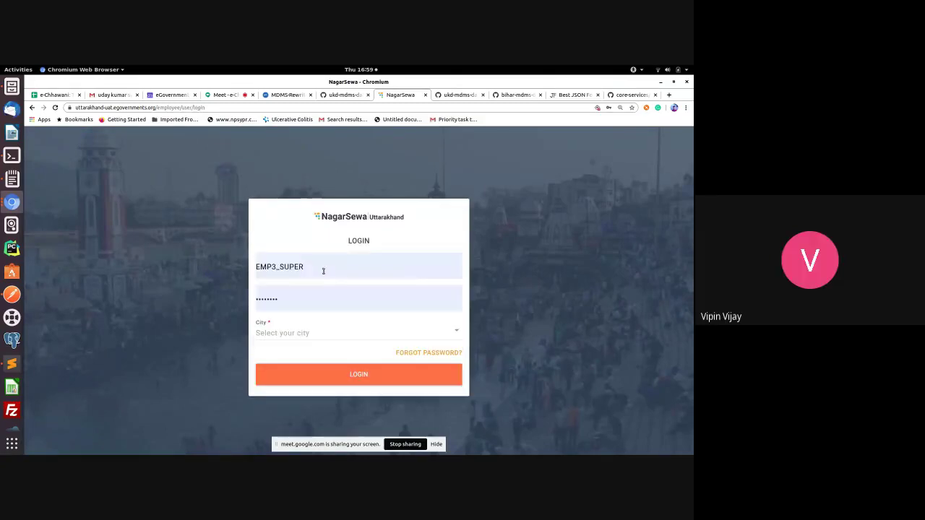
Step: Change the login user name to EMP4_HRMS
left_click(315, 271)
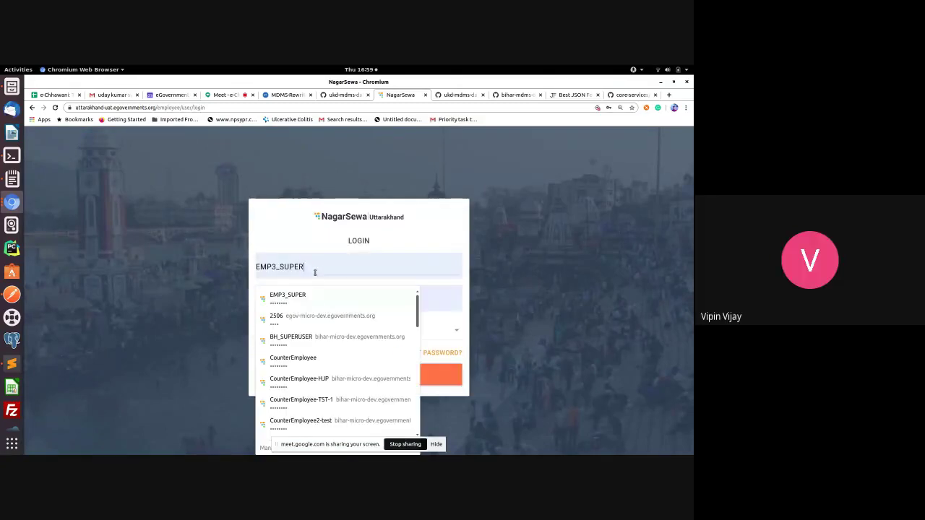
left_click(276, 267)
key("BackSpace")
type("4")
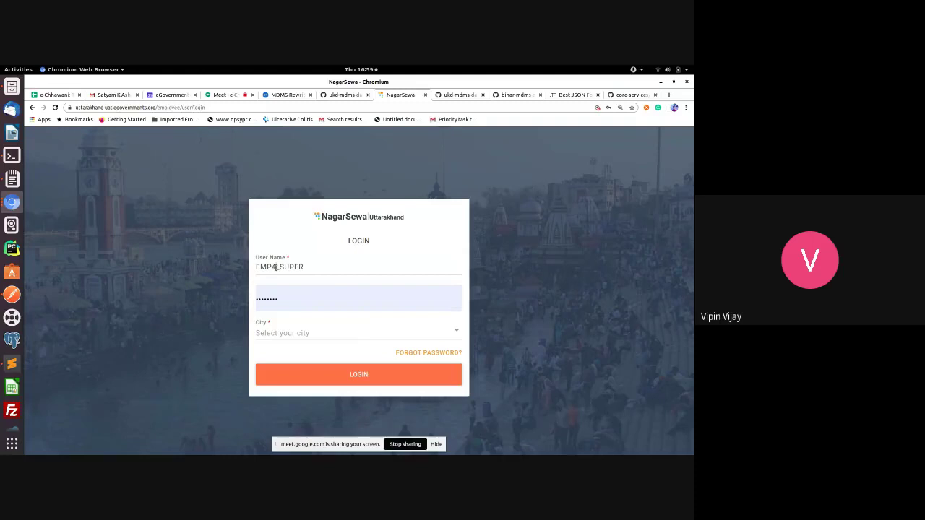
left_click_drag(281, 267, 318, 268)
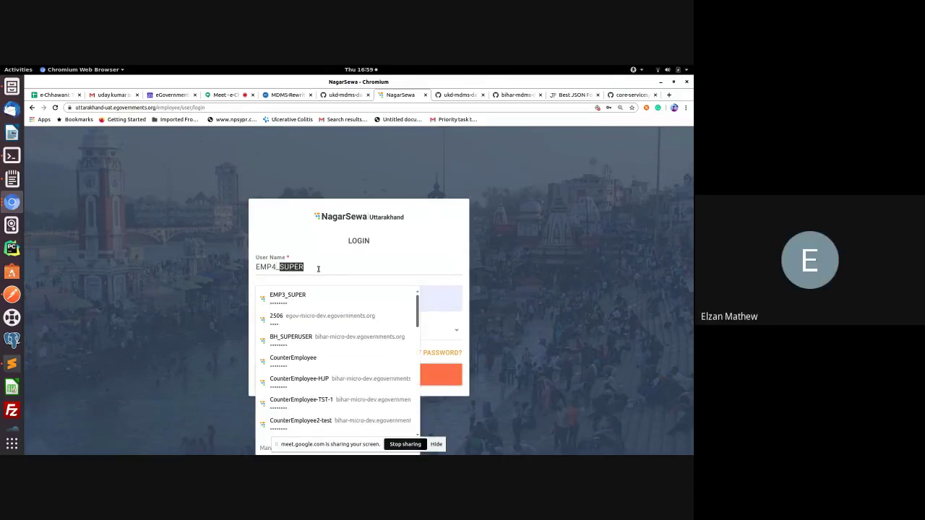
type("HRMS")
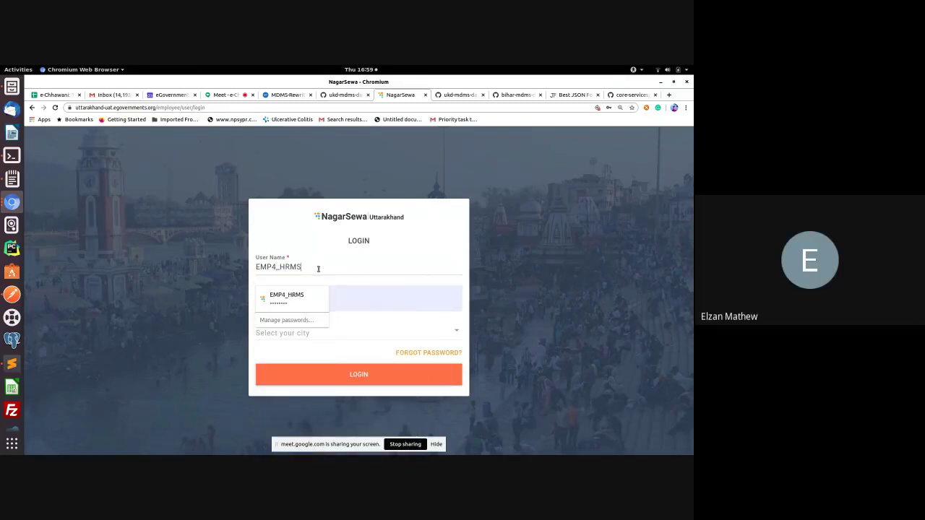
Step: Try to log in with Roorkee as the city
left_click(295, 333)
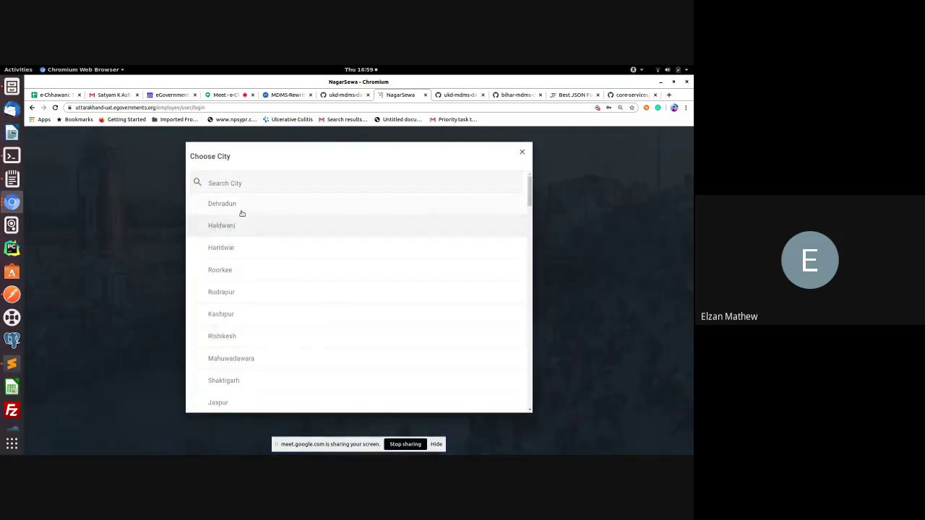
left_click(234, 269)
left_click(384, 379)
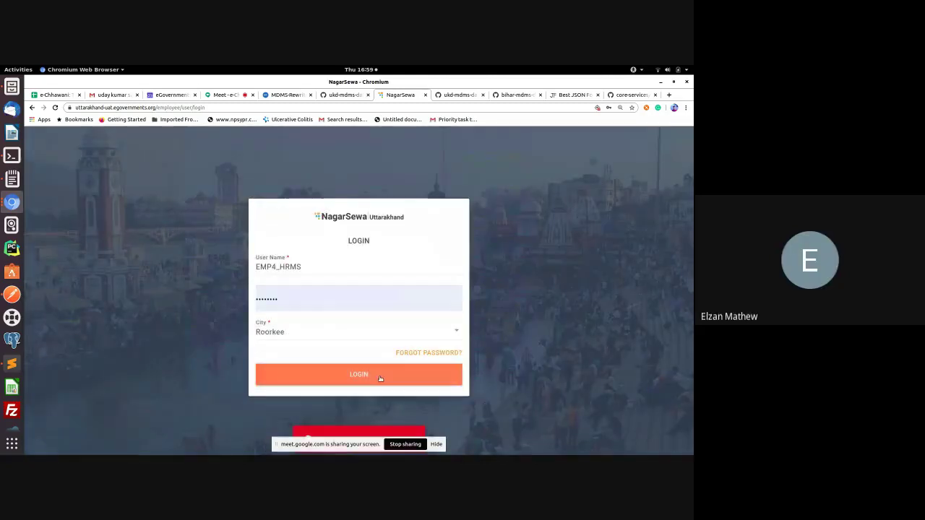
Step: Change the city to Haldwani and log in
left_click(282, 332)
left_click(246, 231)
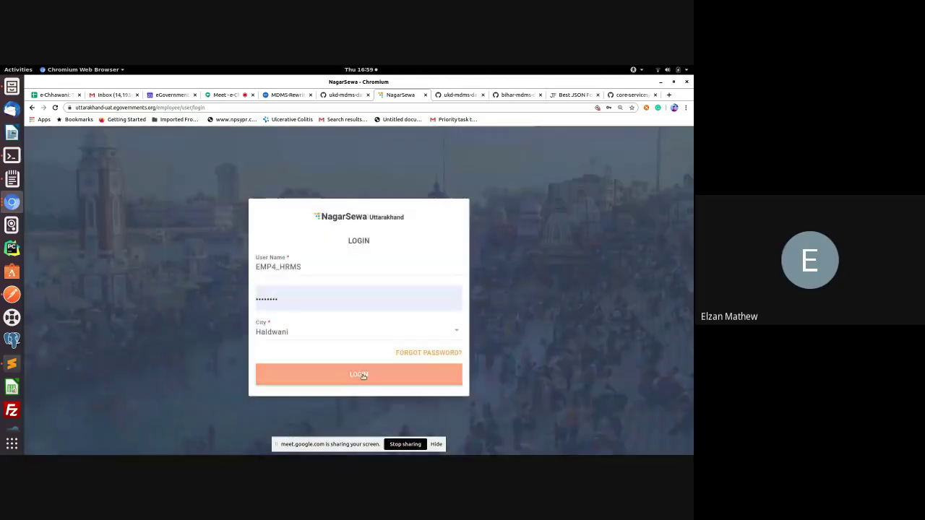
left_click(363, 376)
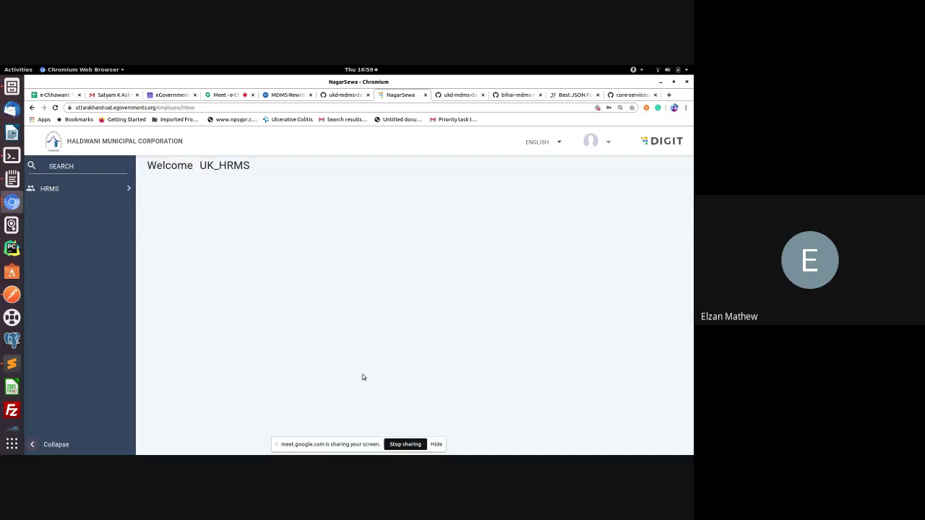
Step: Open the HRMS employee search and search for employees with Haldwani as the ULB
left_click(49, 189)
left_click(64, 198)
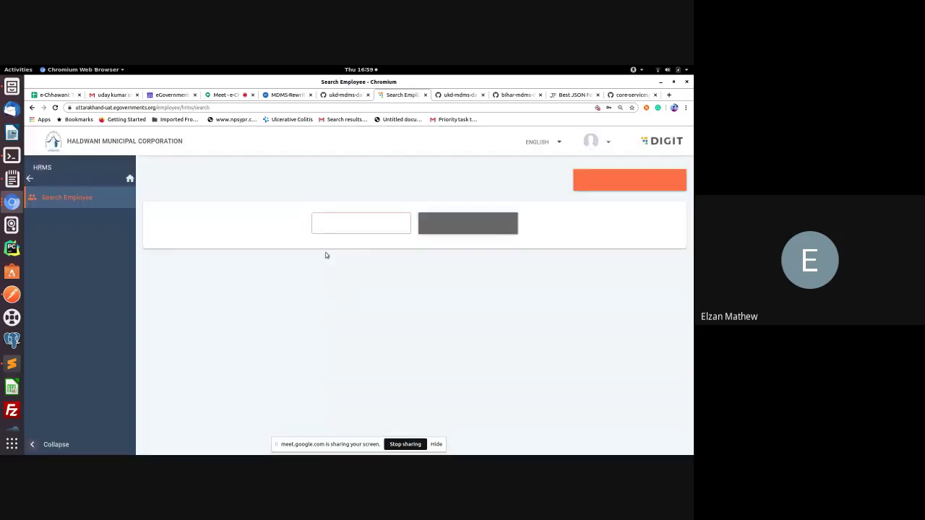
left_click(221, 262)
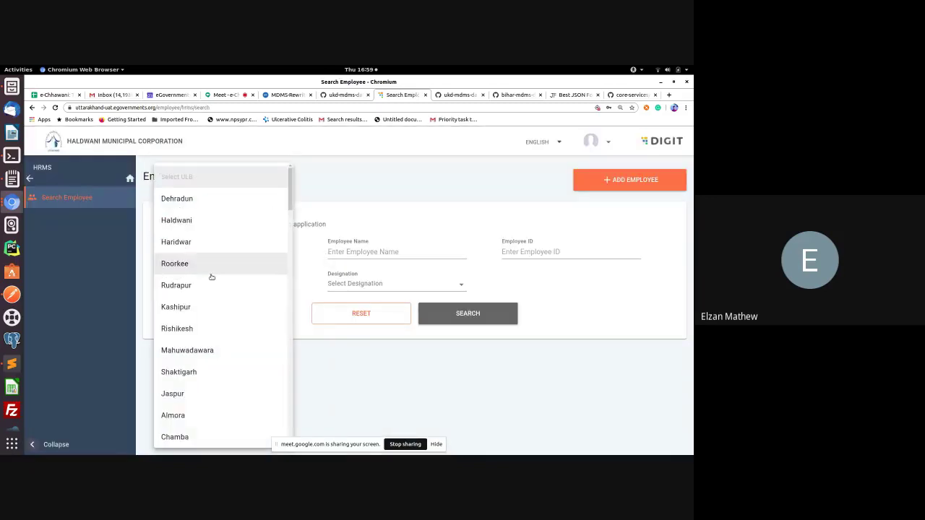
left_click(209, 221)
left_click(463, 313)
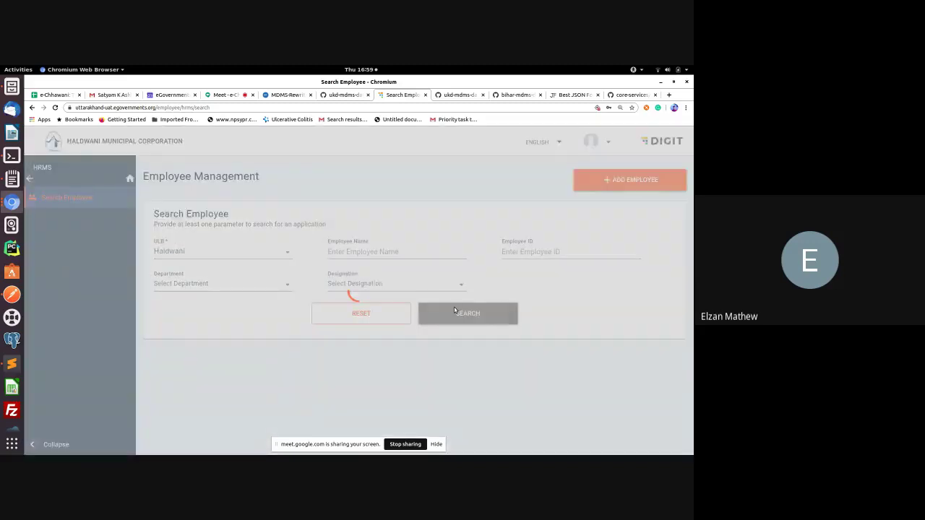
Step: Examine both pages of the Haldwani employee search results, comparing employee IDs with their roles and departments
scroll(454, 310, "down", 5)
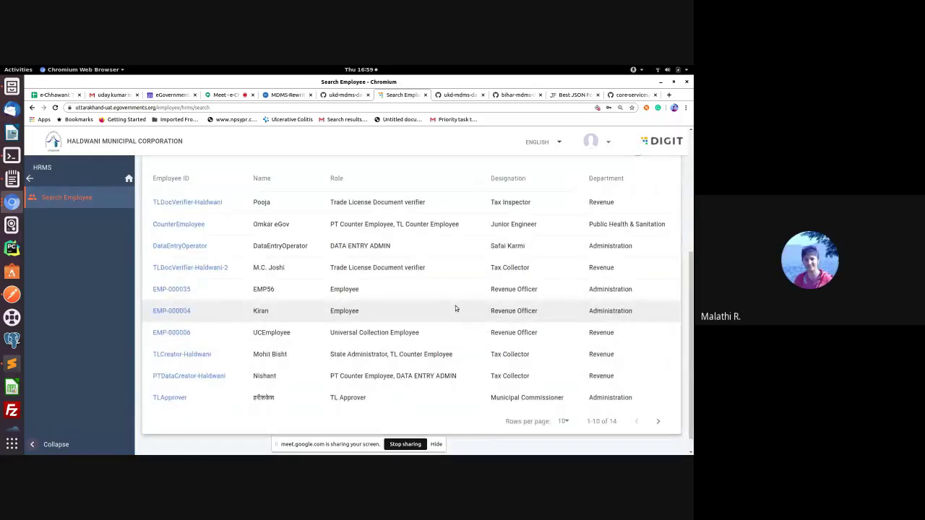
scroll(455, 309, "down", 1)
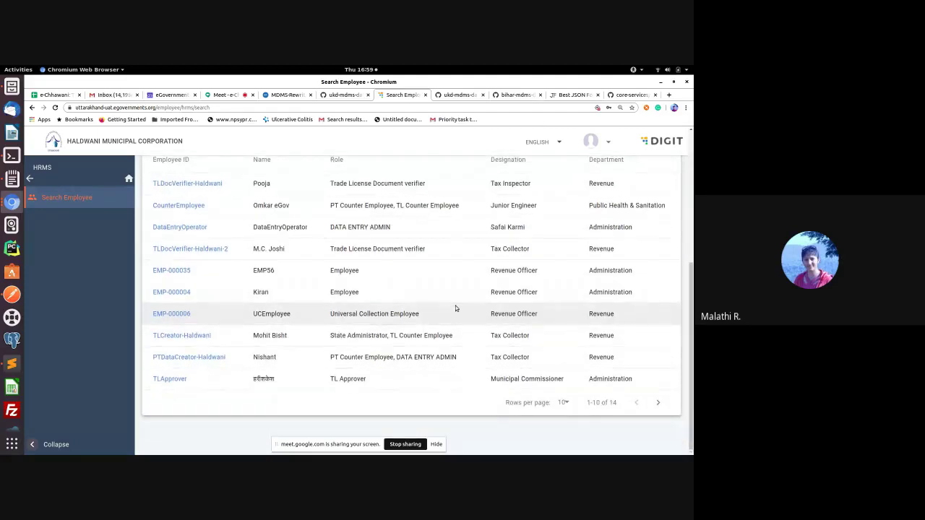
scroll(455, 309, "up", 1)
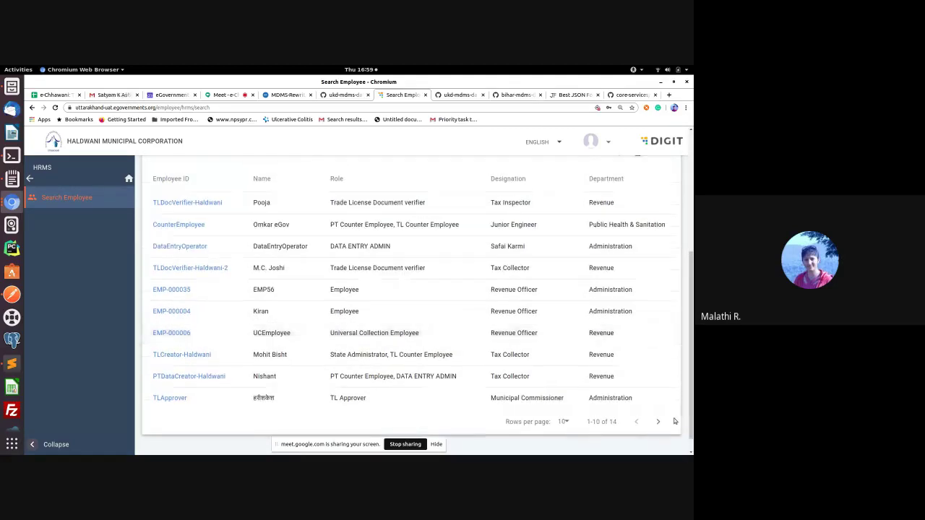
scroll(657, 410, "up", 2)
scroll(657, 410, "down", 2)
left_click(657, 402)
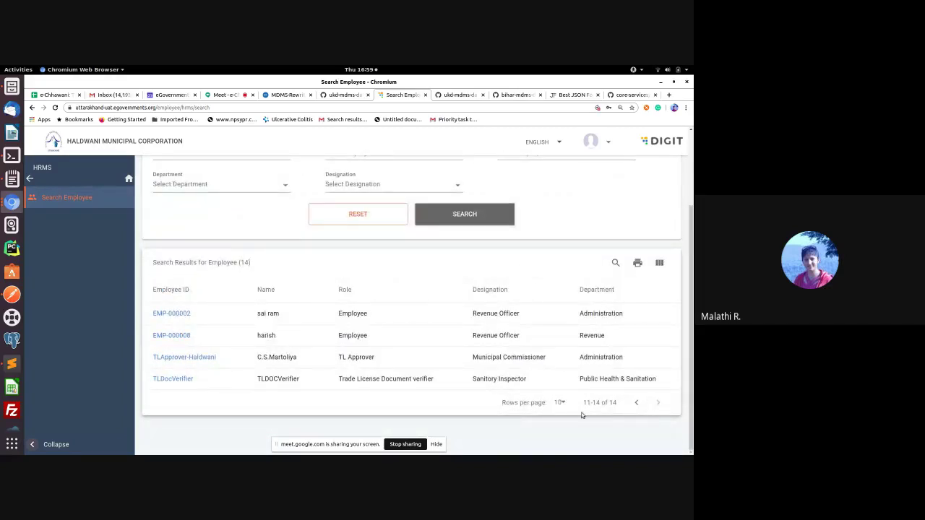
left_click(636, 403)
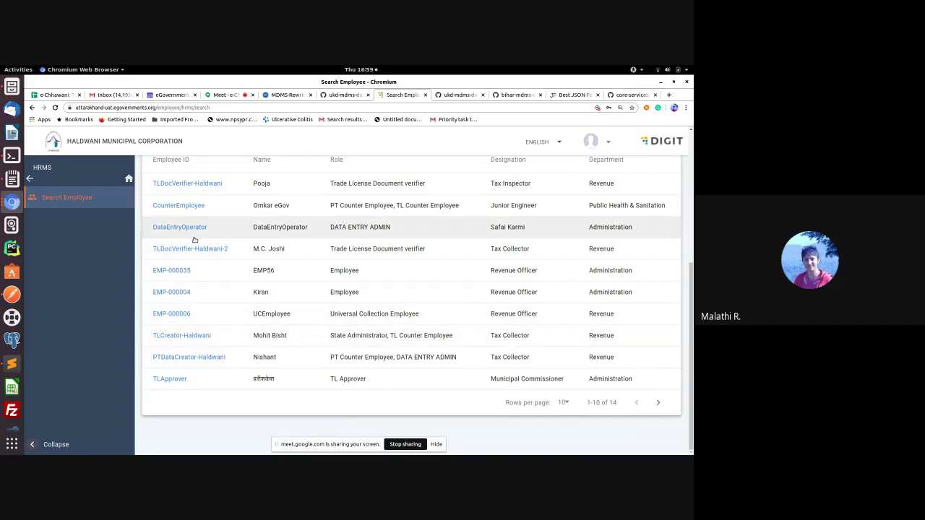
scroll(196, 242, "up", 3)
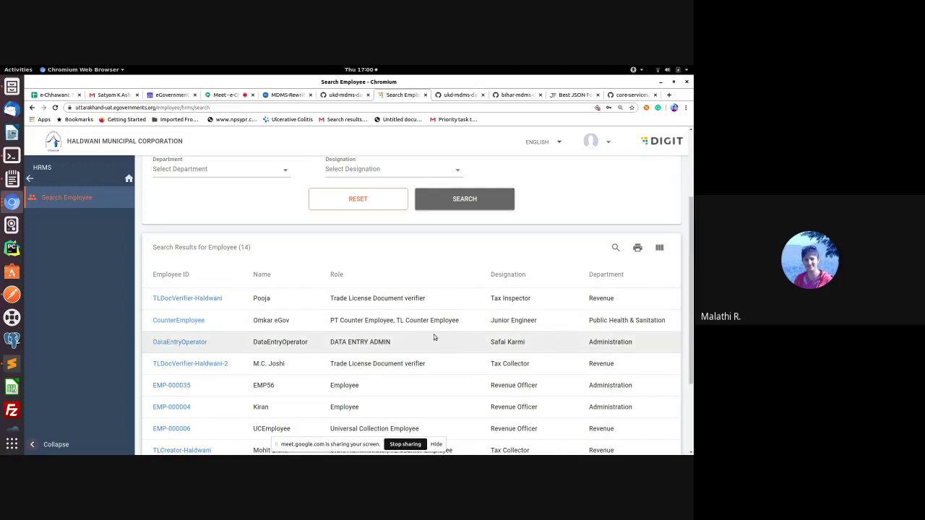
scroll(188, 340, "down", 2)
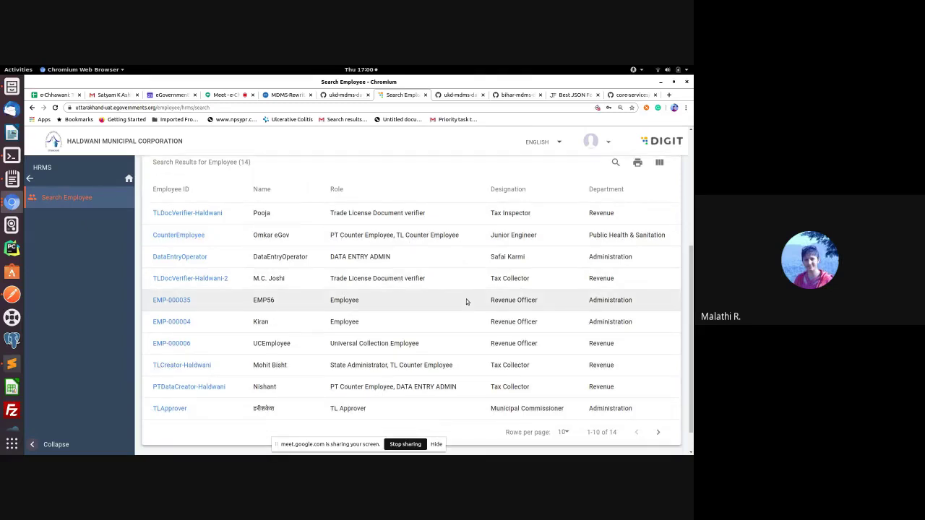
Step: Log out of the HRMS employee account and continue to the login page in English
scroll(467, 302, "up", 5)
left_click(607, 143)
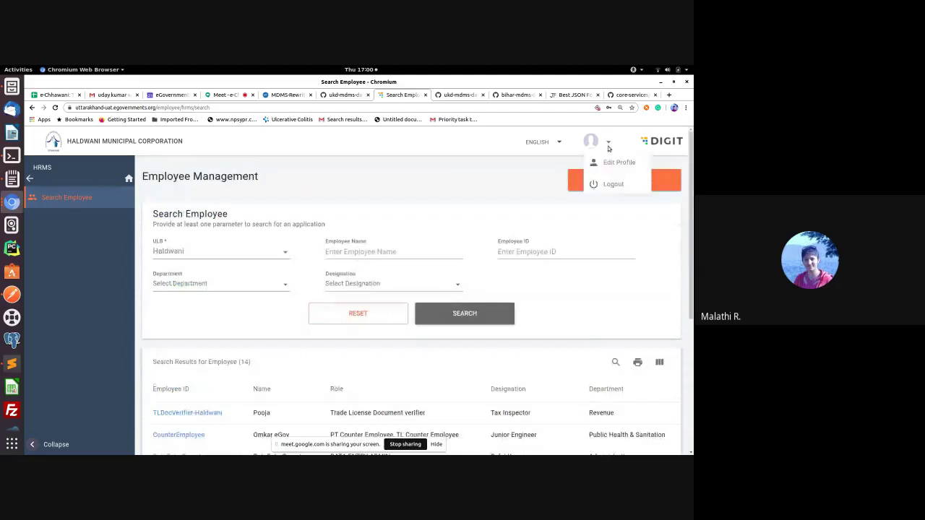
left_click(589, 184)
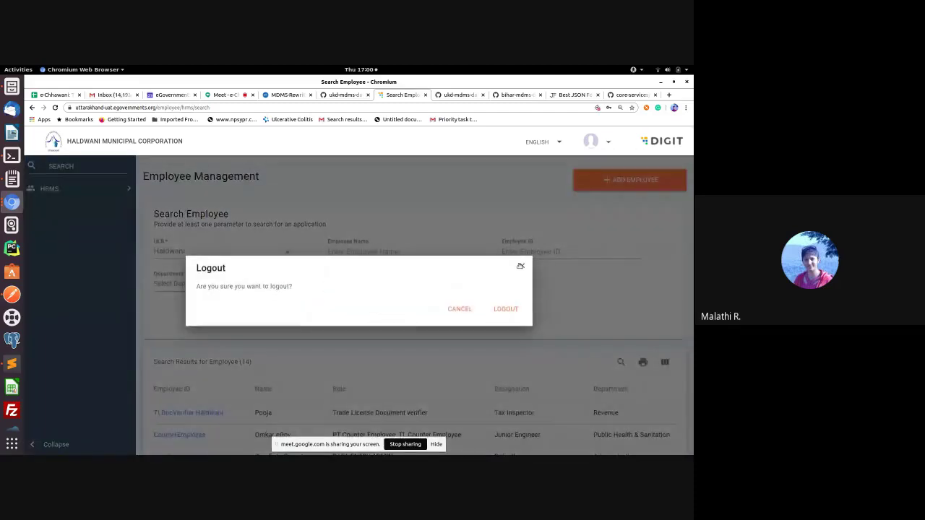
left_click(508, 310)
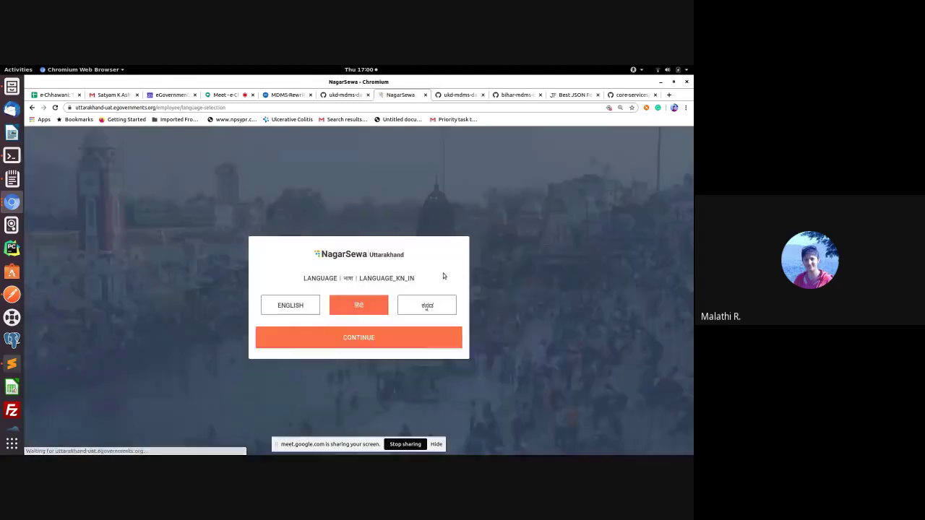
left_click(285, 311)
left_click(311, 336)
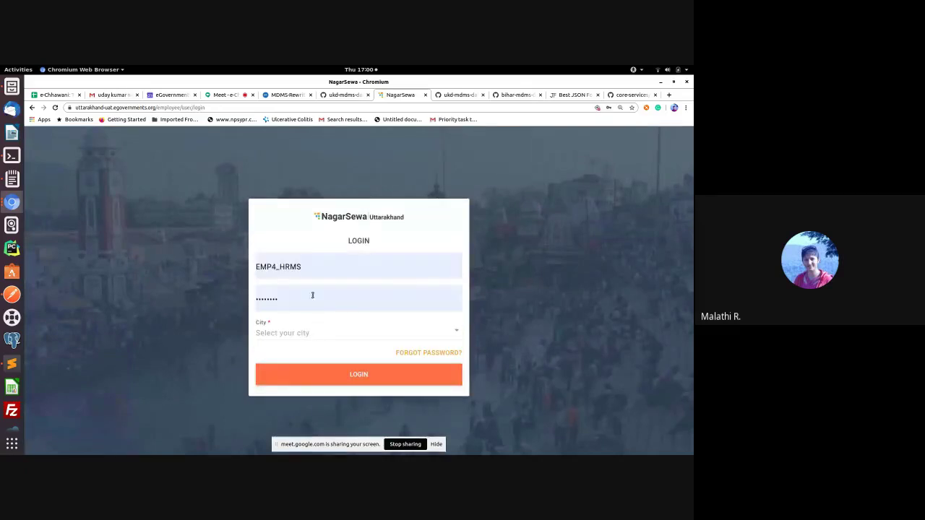
Step: Log in as CounterEmployee using the saved account password and Haldwani as the city
double_click(304, 267)
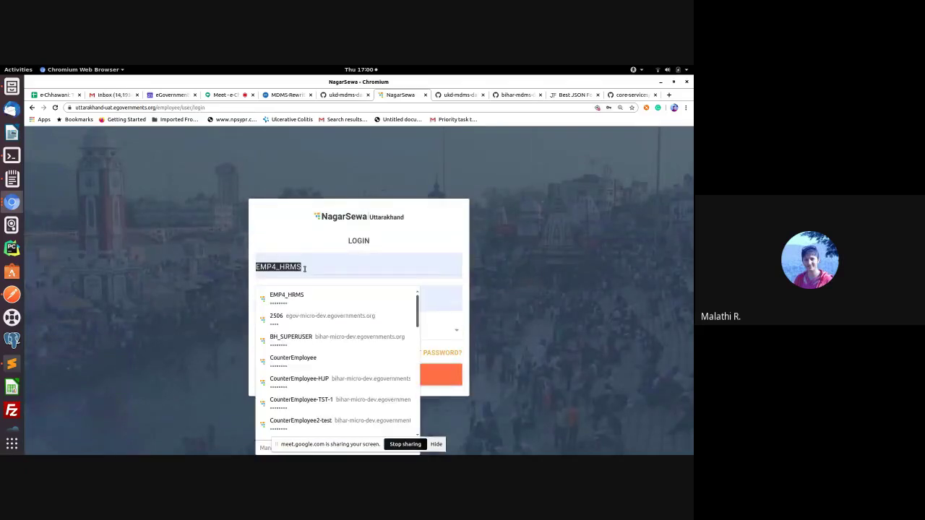
type("CounterEmployee")
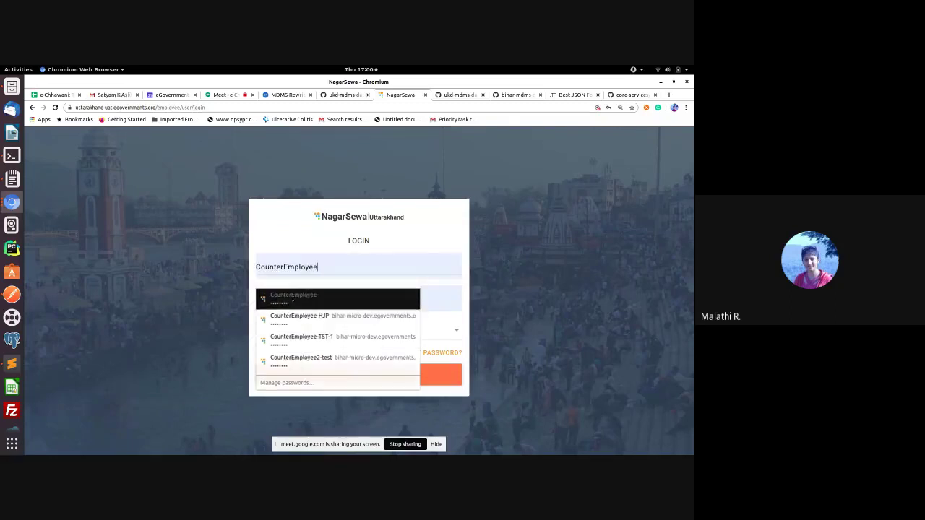
left_click(293, 298)
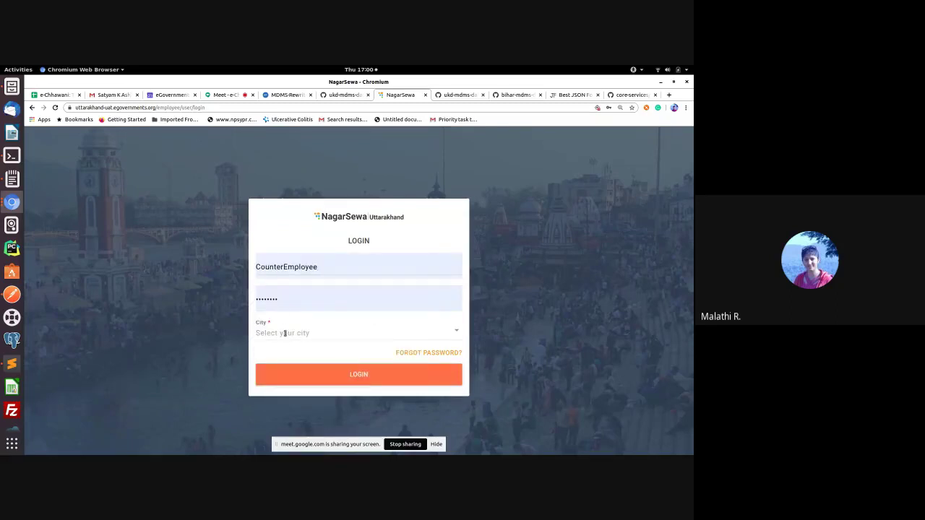
left_click(285, 333)
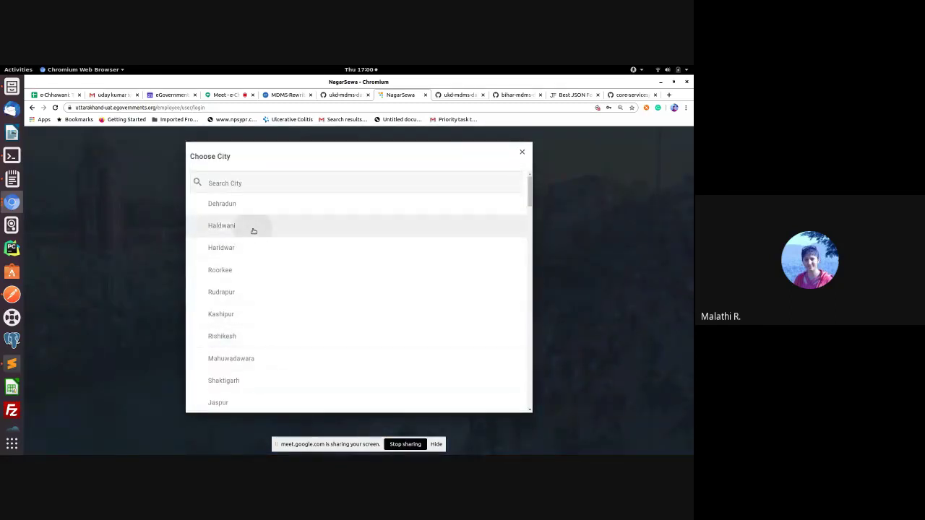
left_click(253, 229)
left_click(382, 373)
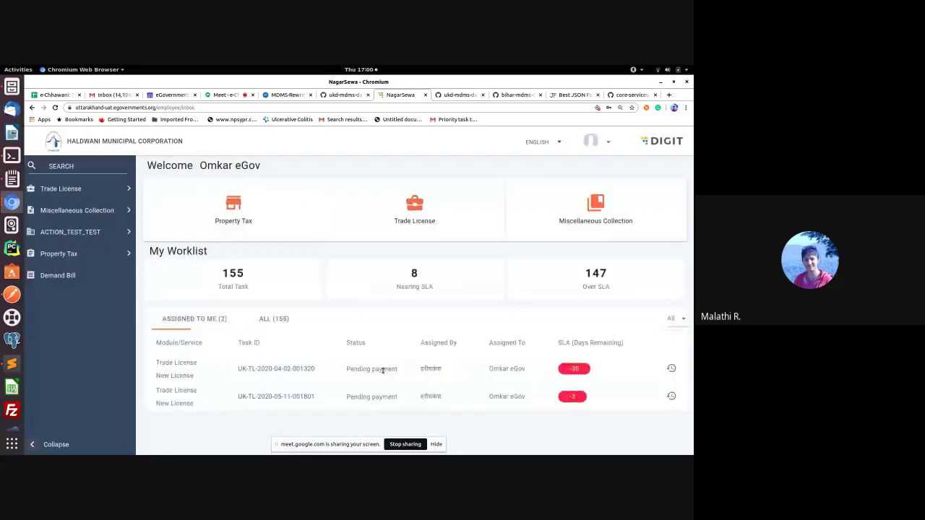
Step: View the Miscellaneous Collection module and open the logged-in employee's Edit Profile page
left_click(563, 181)
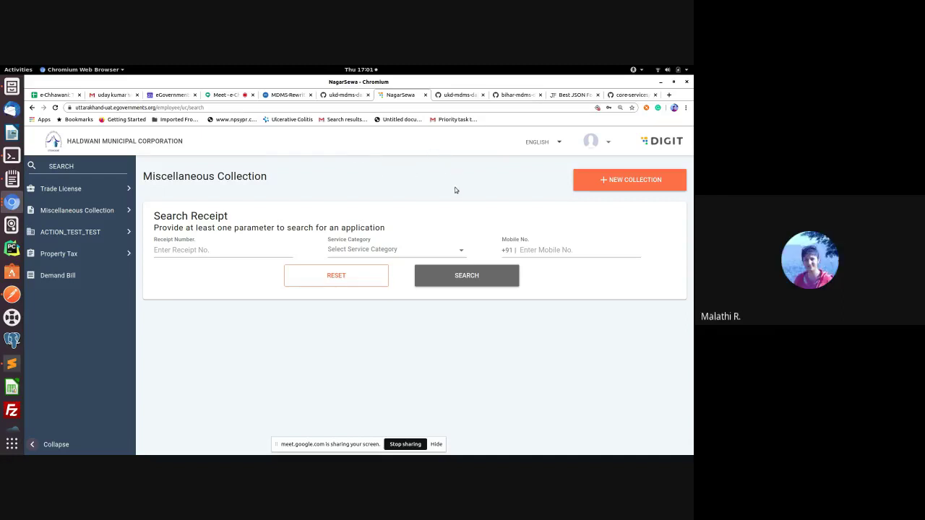
left_click(609, 145)
left_click(614, 163)
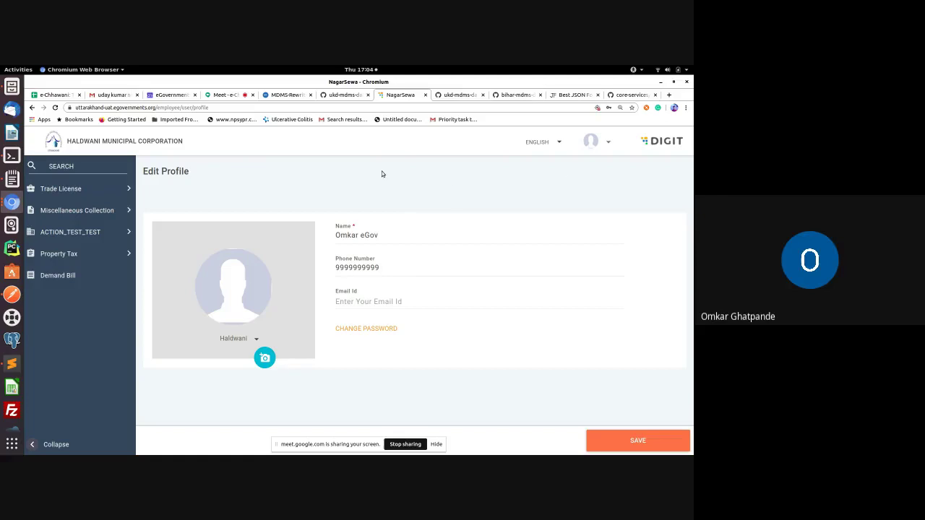
Step: Open the ACCESSCONTROL-ROLEACTIONS folder under data/uk in the ukd-mdms-data GitHub repository, then bring up the other open ukd-mdms-data page
left_click(345, 96)
key("ctrl+Tab")
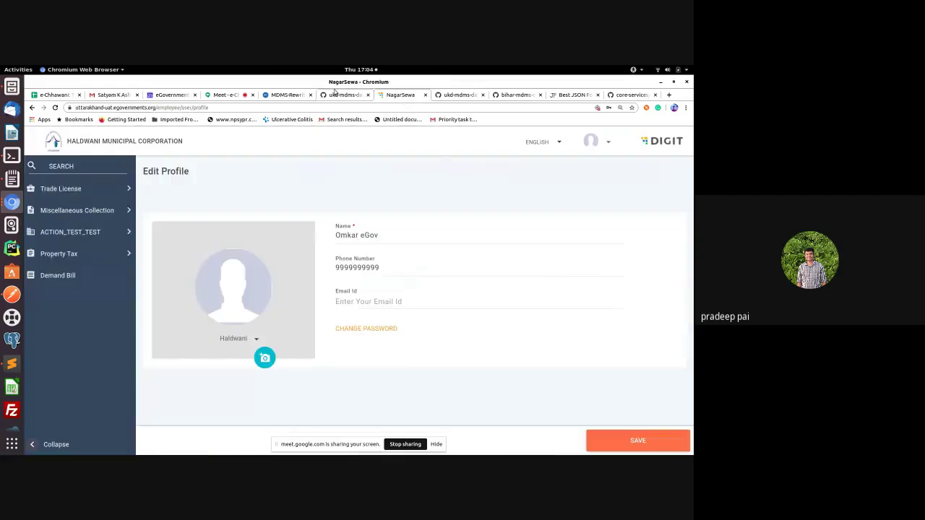
key("ctrl+shift+Tab")
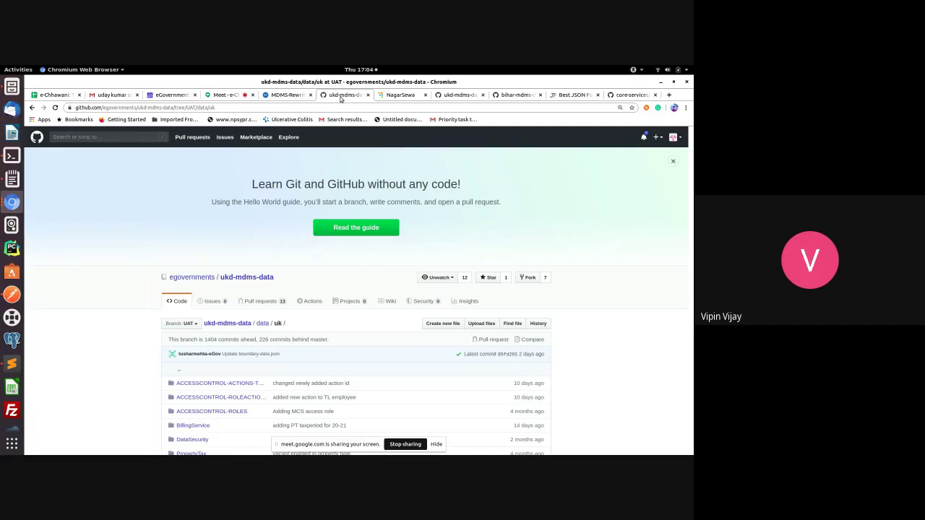
scroll(325, 348, "down", 5)
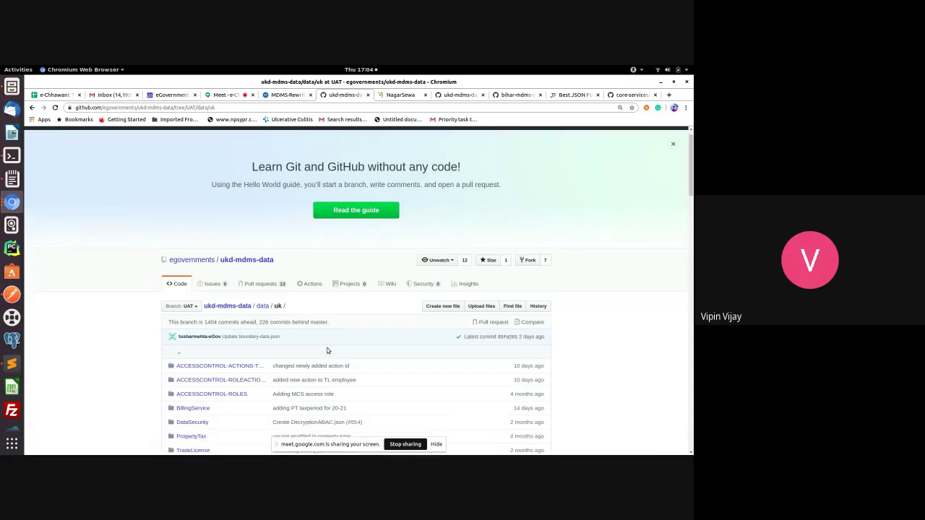
scroll(336, 332, "up", 2)
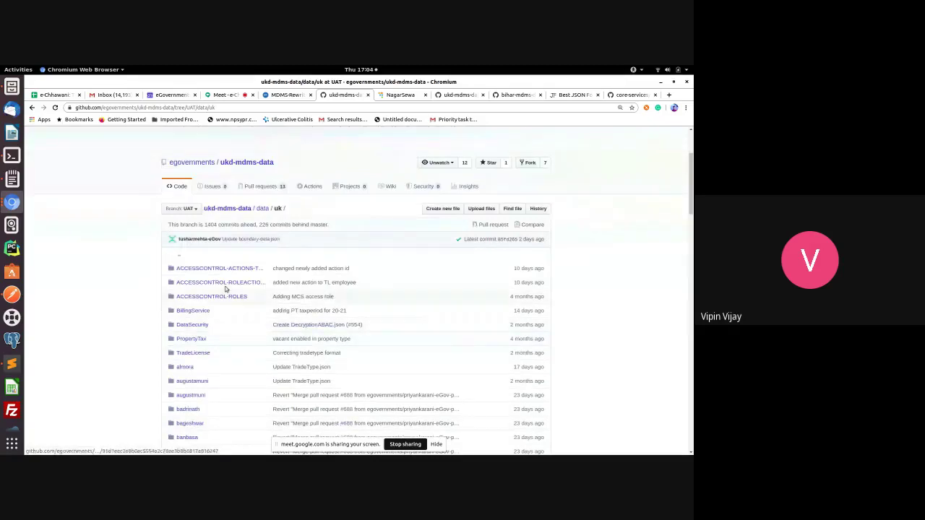
left_click(221, 282)
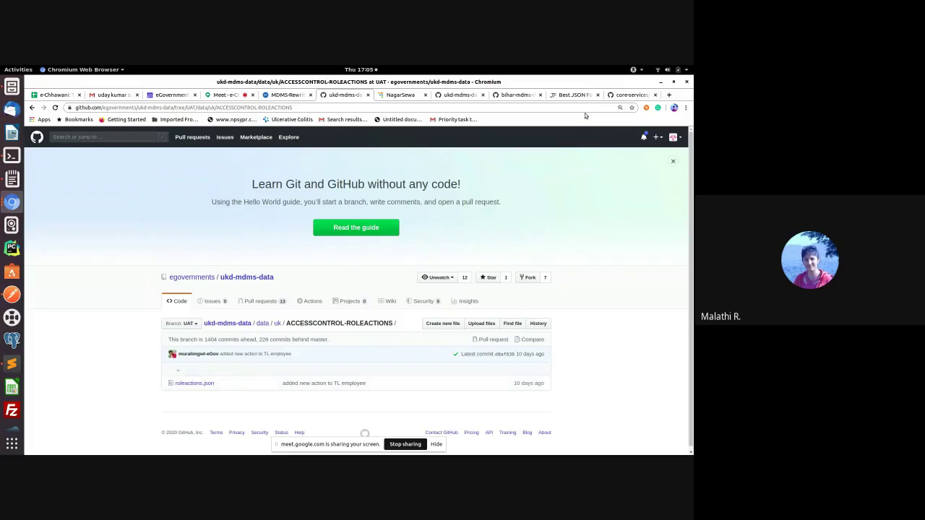
left_click(455, 95)
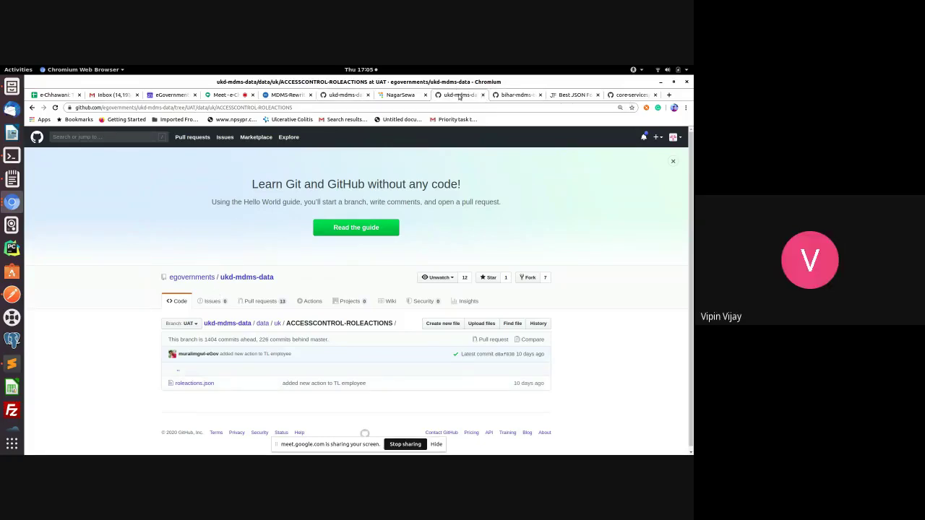
Step: Search the eGovernments Foundation repositories on GitHub for "playgrou" and open the playground-mdms-data repository
left_click(516, 96)
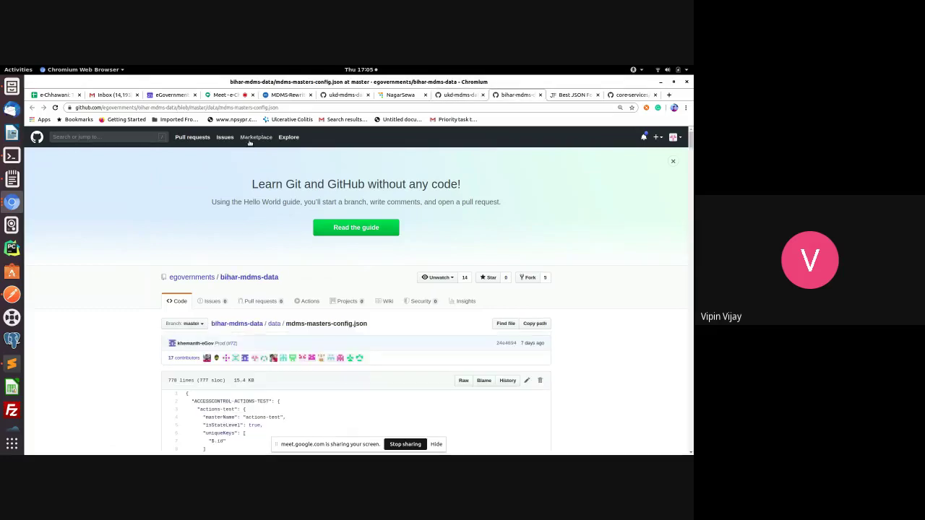
left_click(196, 279)
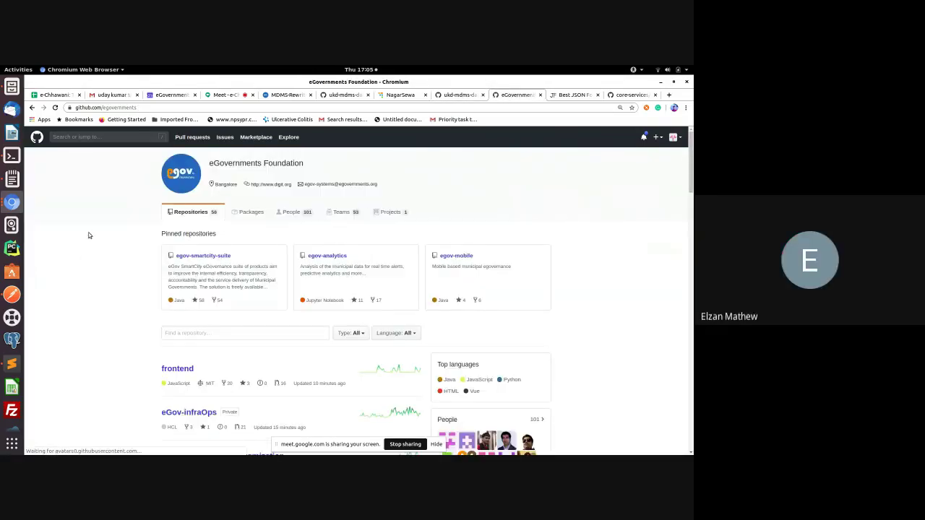
scroll(251, 353, "down", 1)
scroll(251, 352, "down", 5)
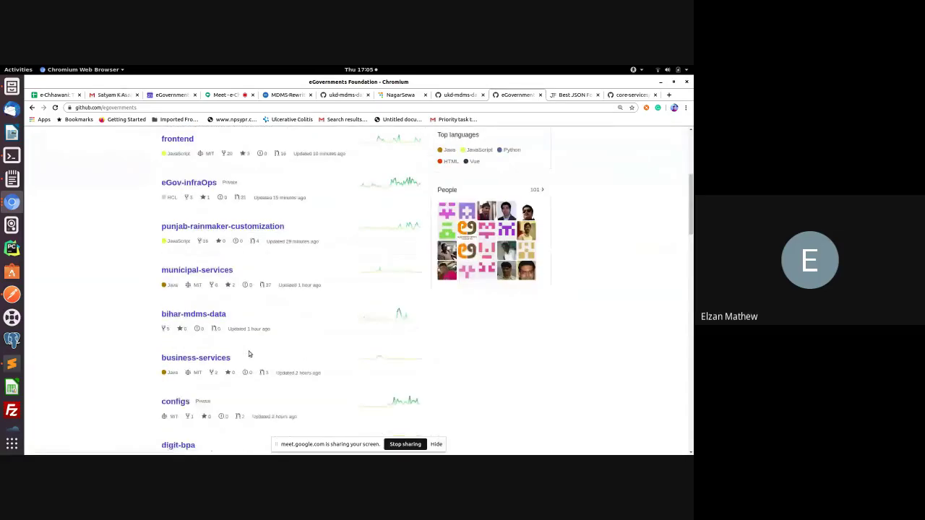
scroll(251, 354, "up", 6)
left_click(275, 333)
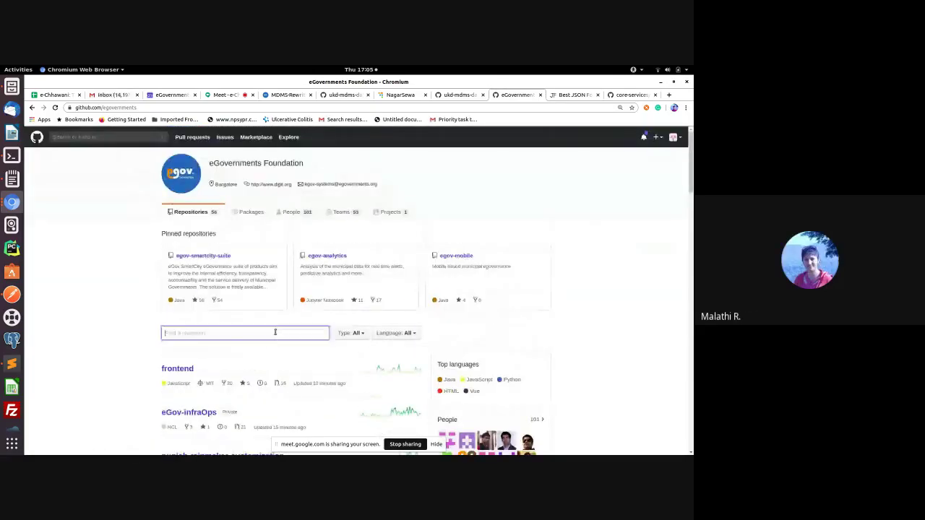
type("play")
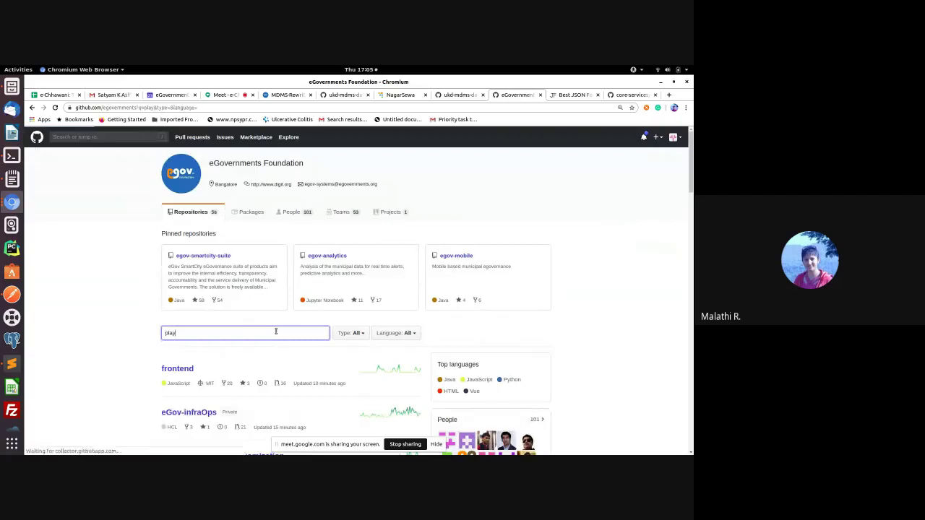
type("grou")
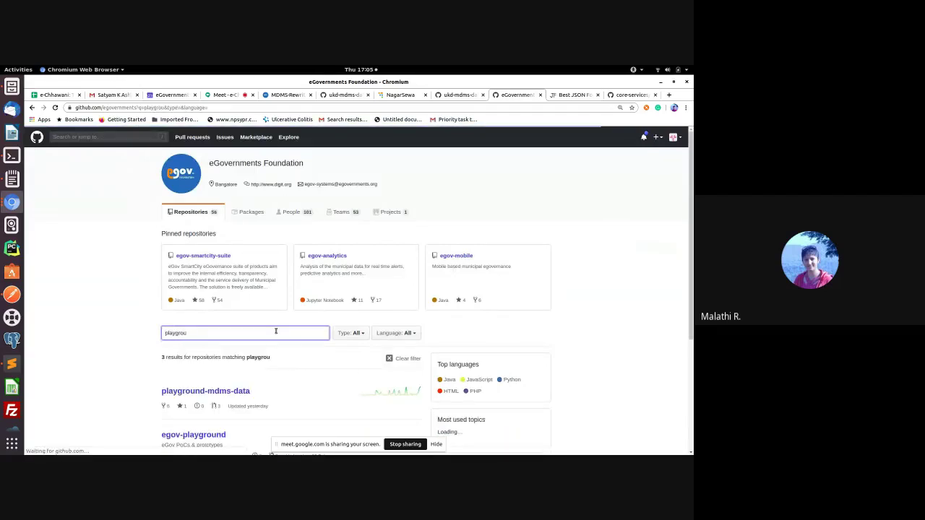
left_click(224, 391)
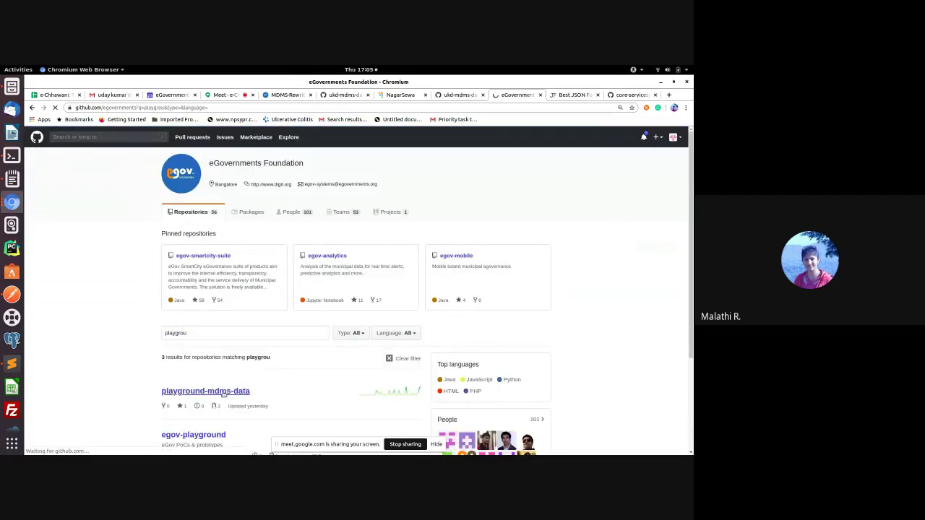
Step: Open the ACCESSCONTROL-ROLEACTIONS folder under data/default in playground-mdms-data
scroll(122, 337, "down", 1)
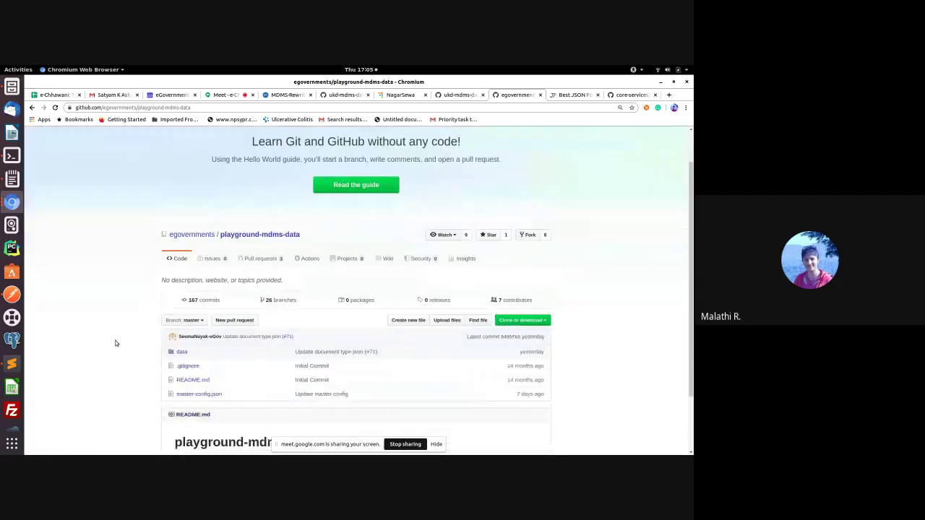
scroll(115, 343, "down", 3)
left_click(178, 278)
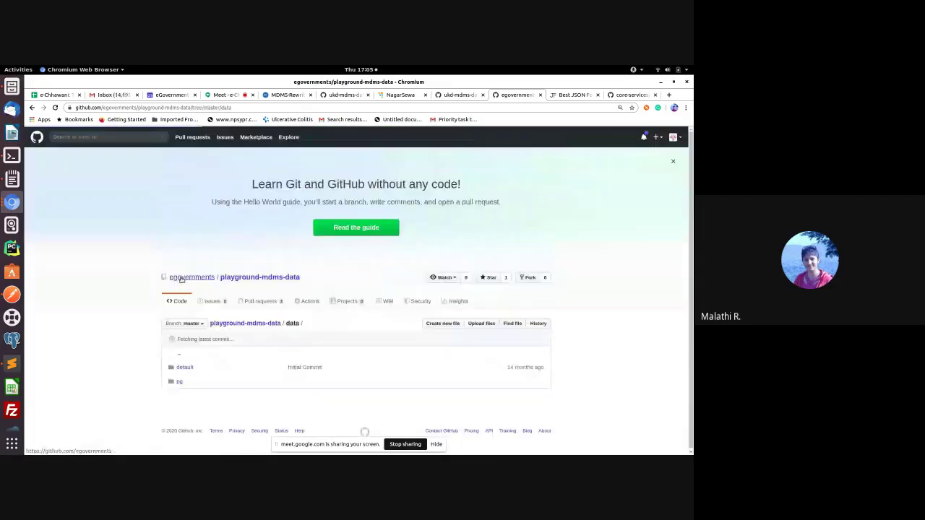
left_click(182, 368)
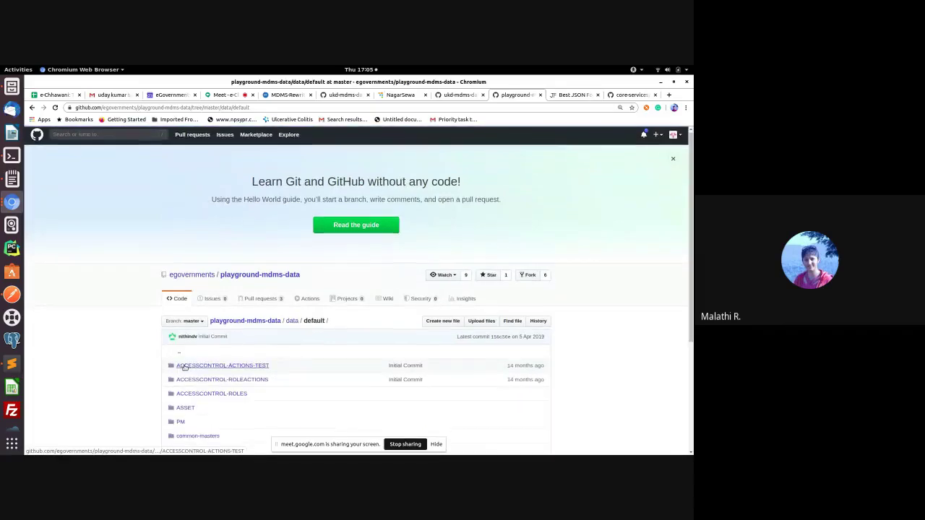
scroll(188, 365, "down", 4)
left_click(245, 251)
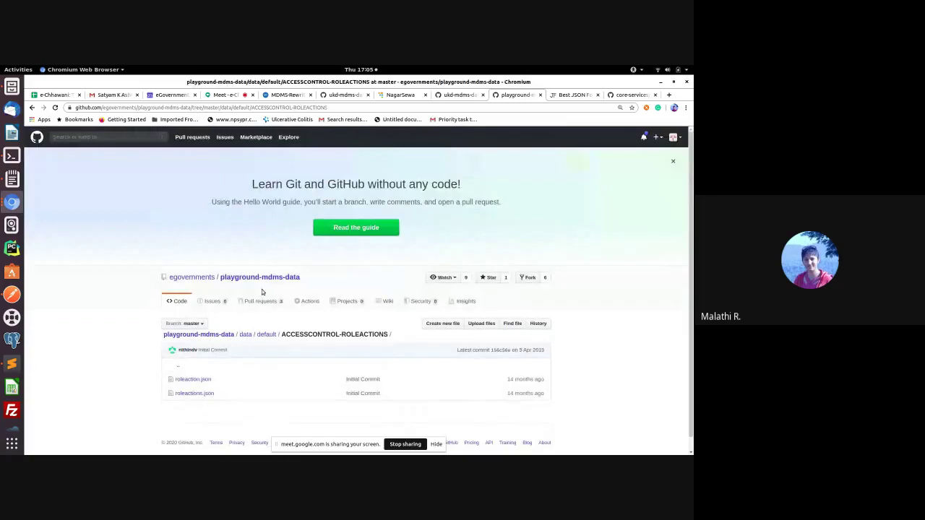
left_click(197, 393)
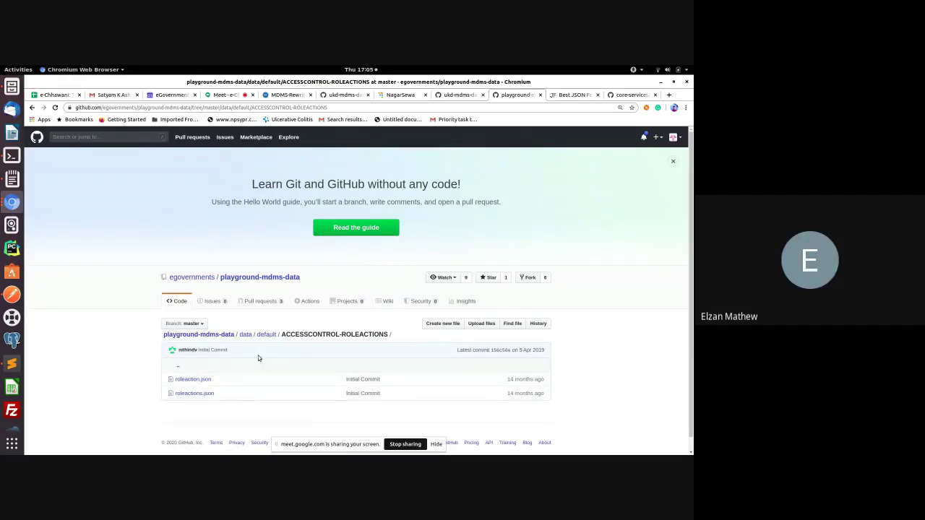
Step: Go back to the repository's data folder and open ACCESSCONTROL-ROLEACTIONS under data/pg
left_click(245, 335)
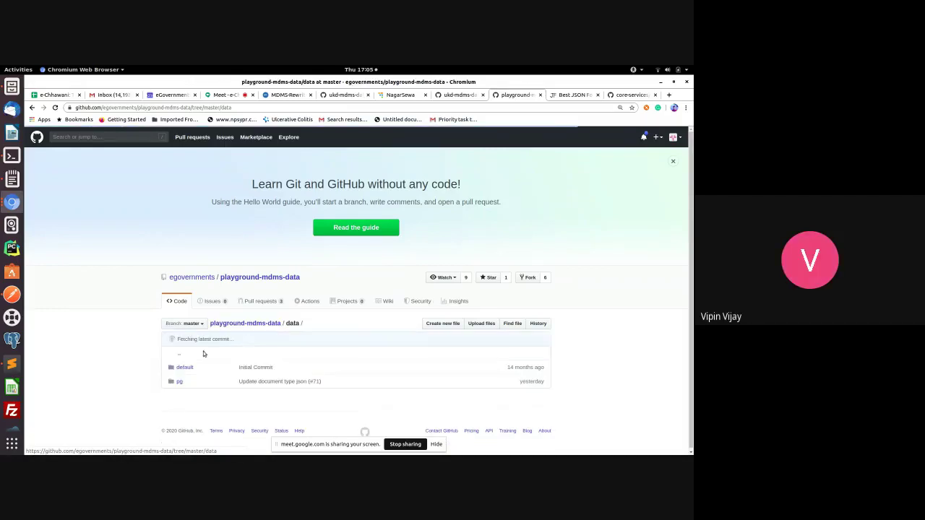
left_click(180, 383)
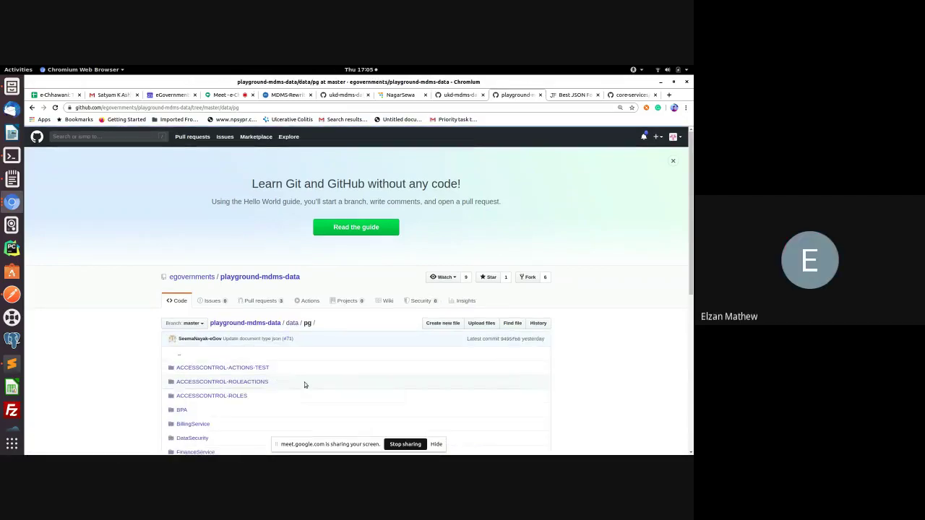
scroll(305, 385, "down", 3)
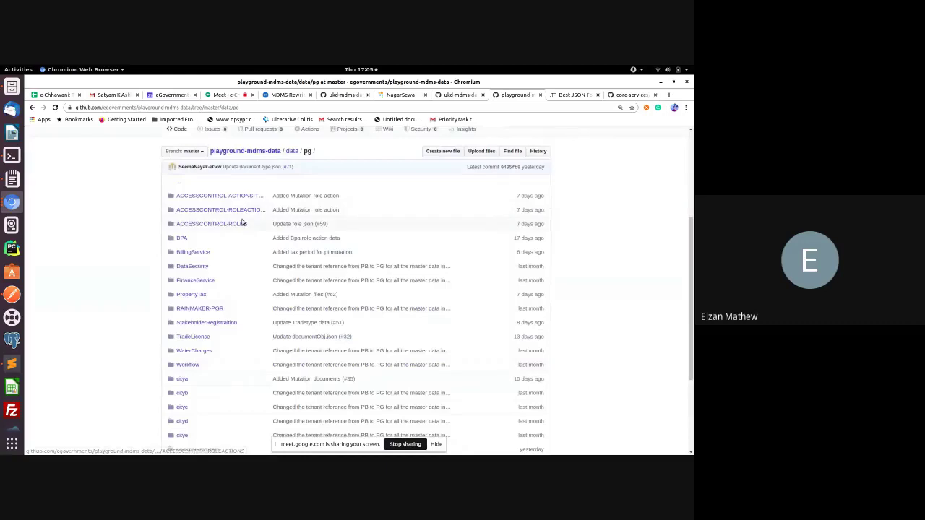
scroll(243, 224, "up", 1)
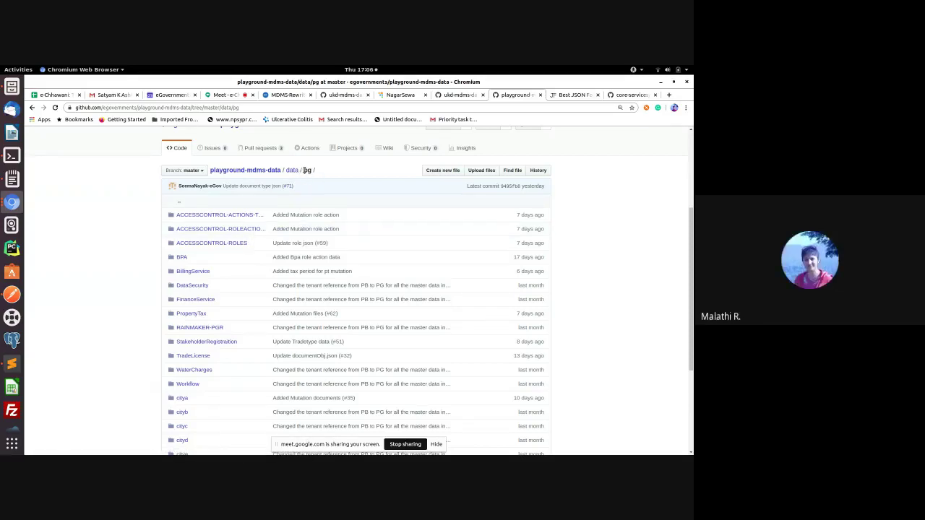
left_click(248, 228)
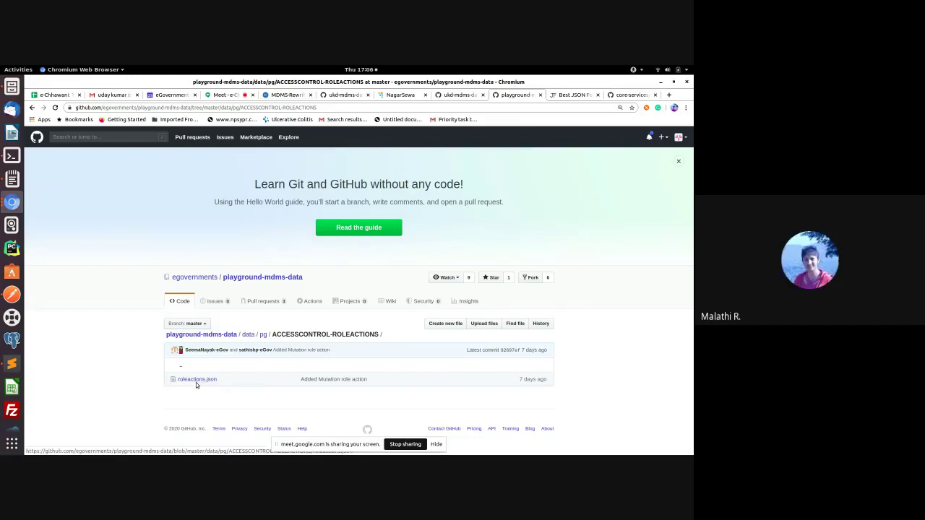
Step: Return to the pg folder and look through its access-control, module, city and tenant folders
left_click(264, 336)
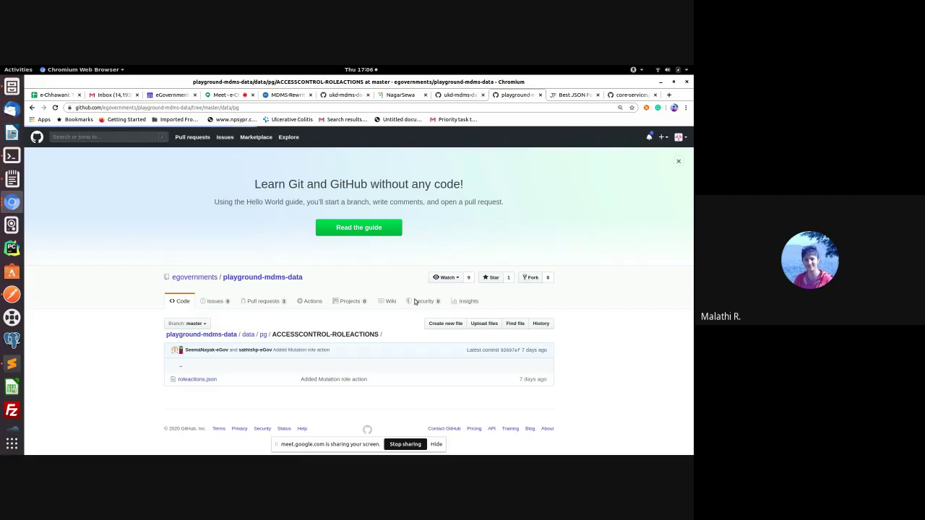
left_click(264, 337)
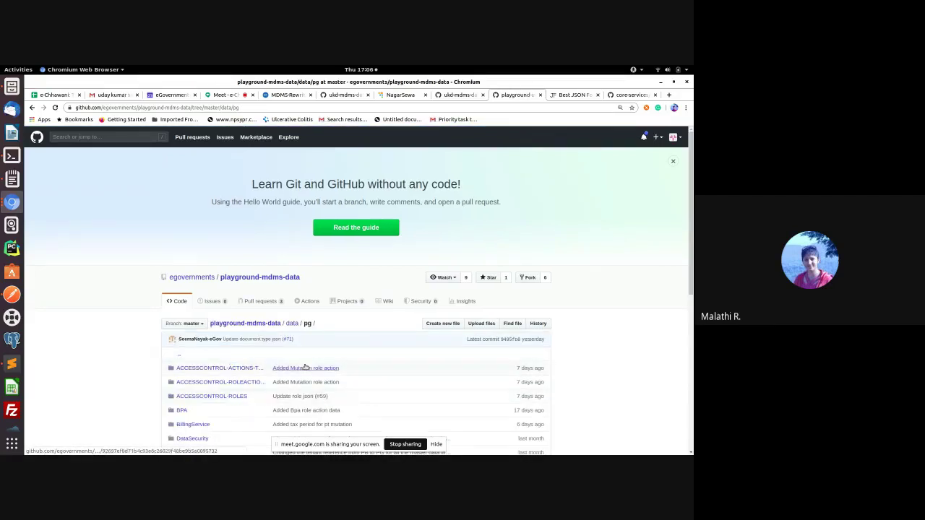
scroll(305, 368, "down", 5)
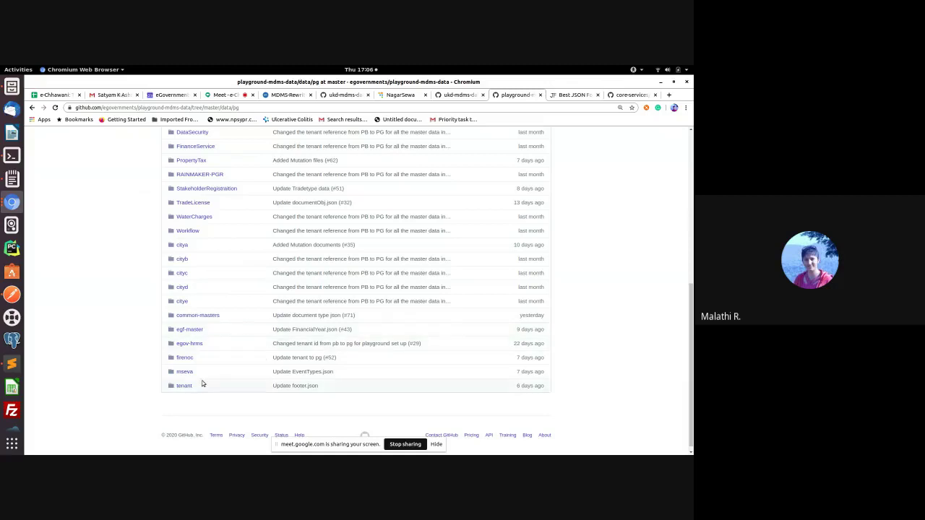
scroll(220, 378, "up", 5)
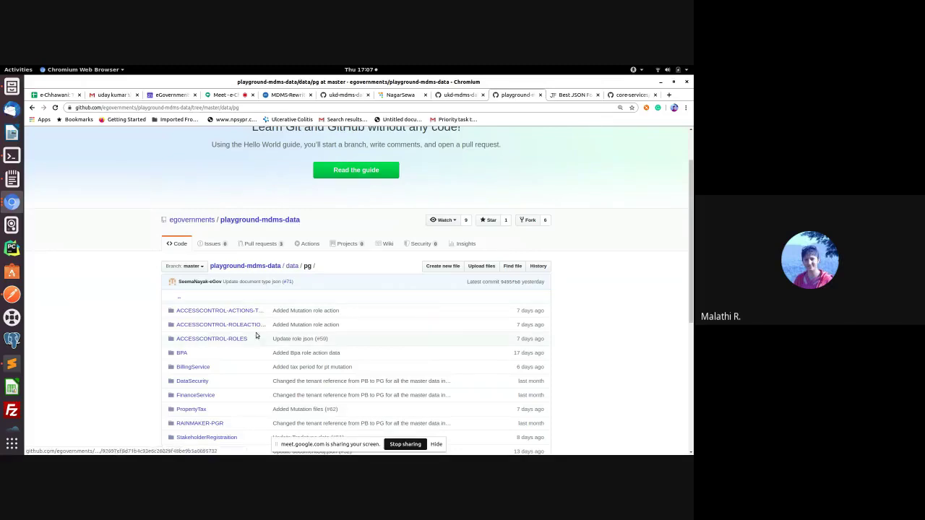
left_click_drag(691, 244, 693, 301)
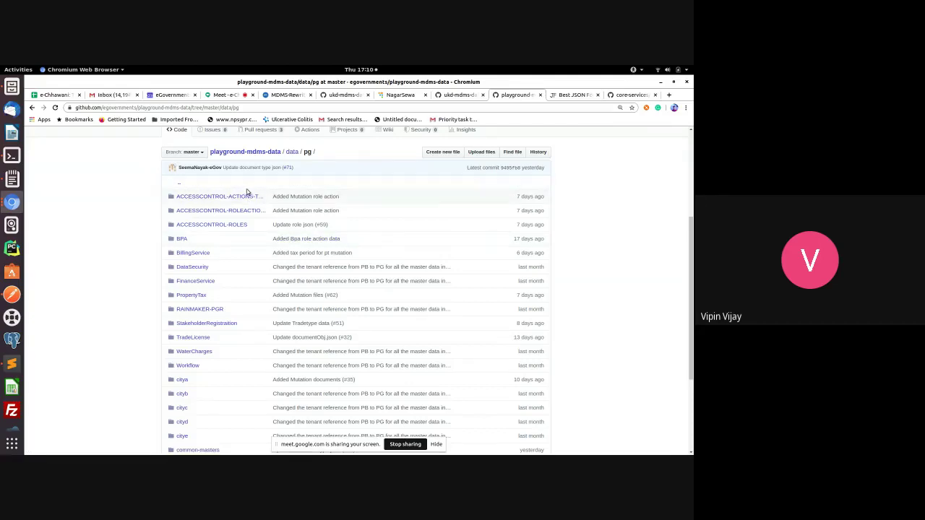
scroll(247, 192, "up", 1)
scroll(247, 191, "down", 3)
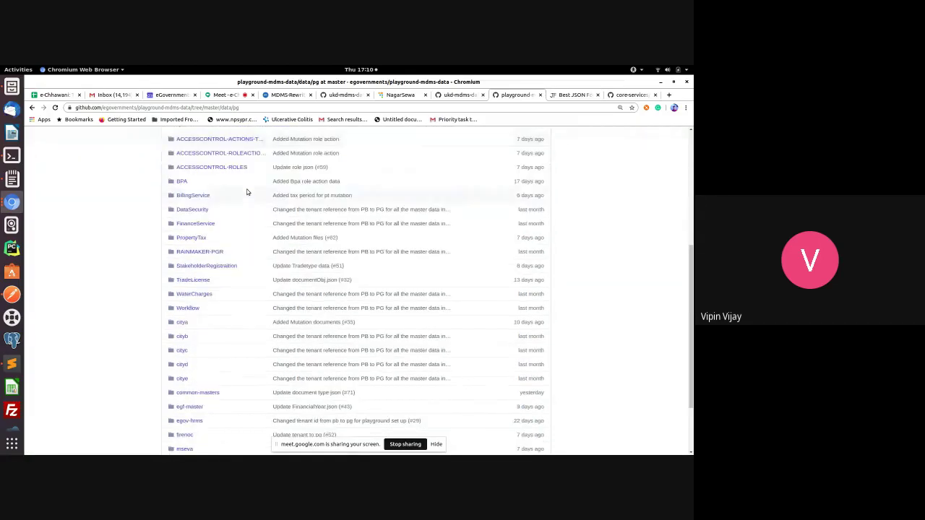
scroll(253, 204, "up", 4)
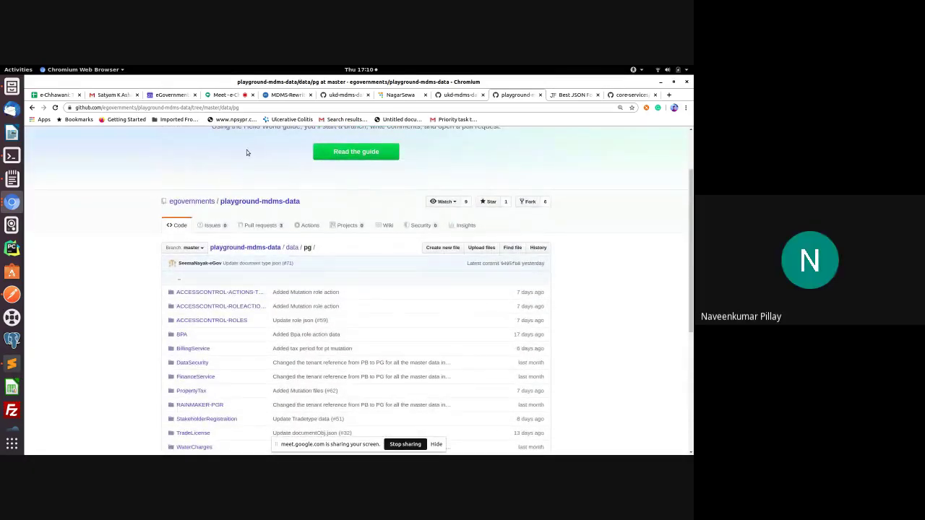
left_click(224, 95)
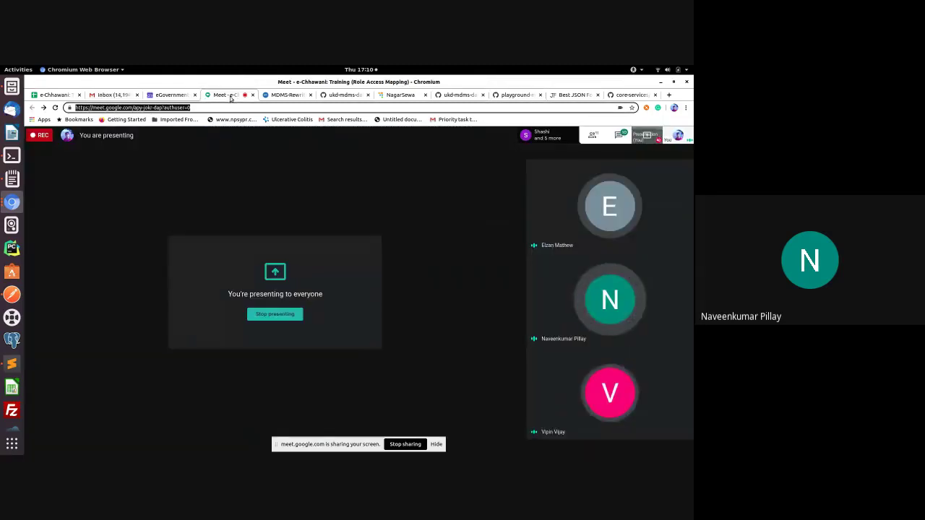
left_click(282, 96)
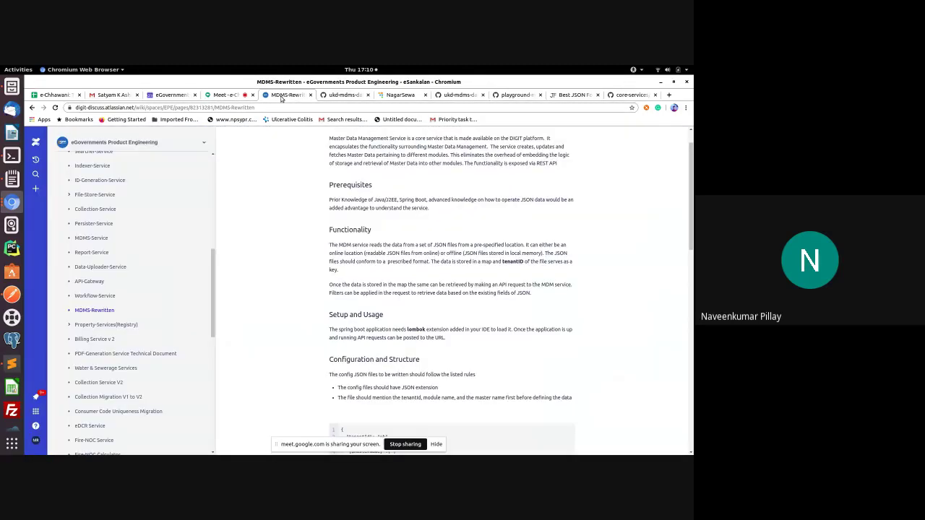
left_click(339, 99)
left_click(451, 97)
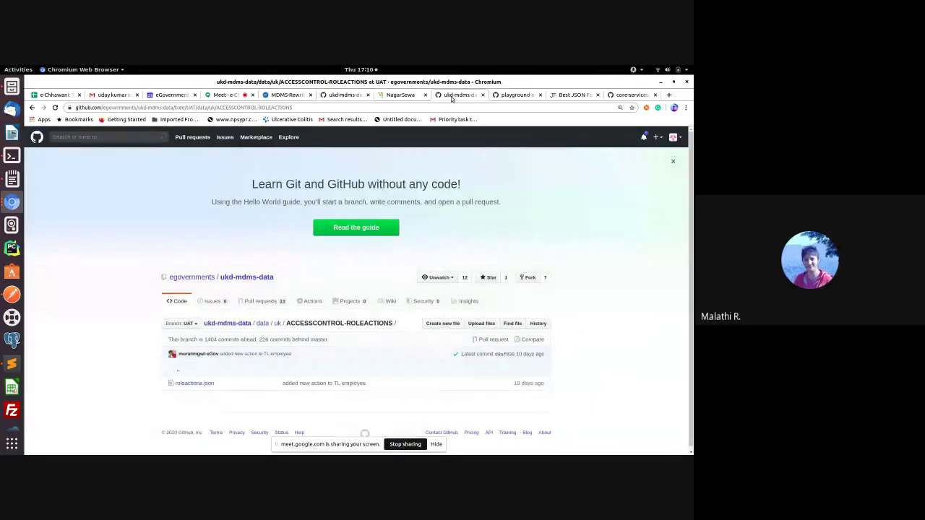
left_click(507, 94)
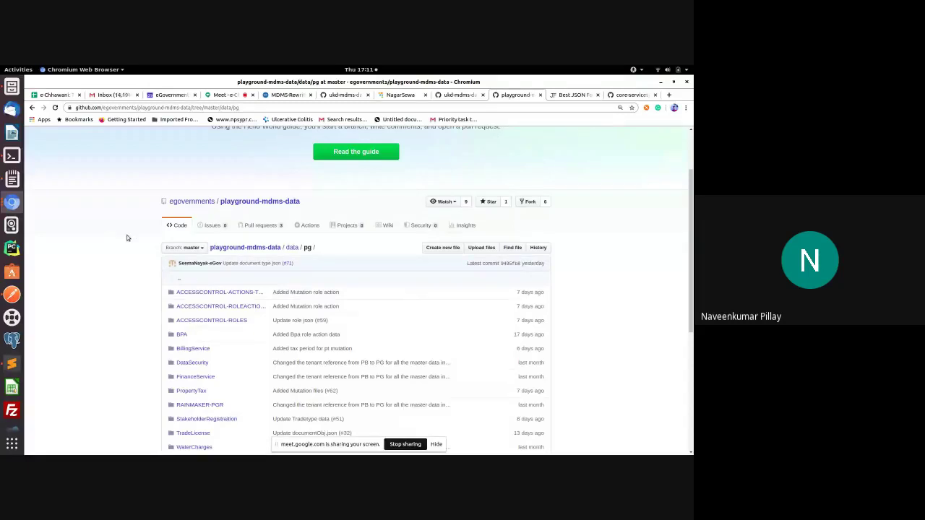
scroll(119, 247, "down", 5)
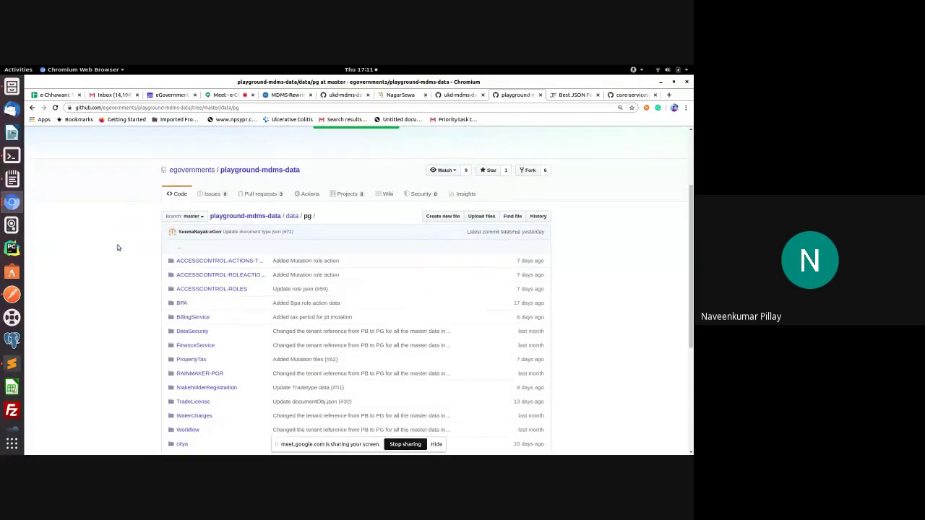
Step: Switch to Postman, view the body of the Create Employee request in the EmployeeCreation collection, and highlight its Employees block
left_click(12, 294)
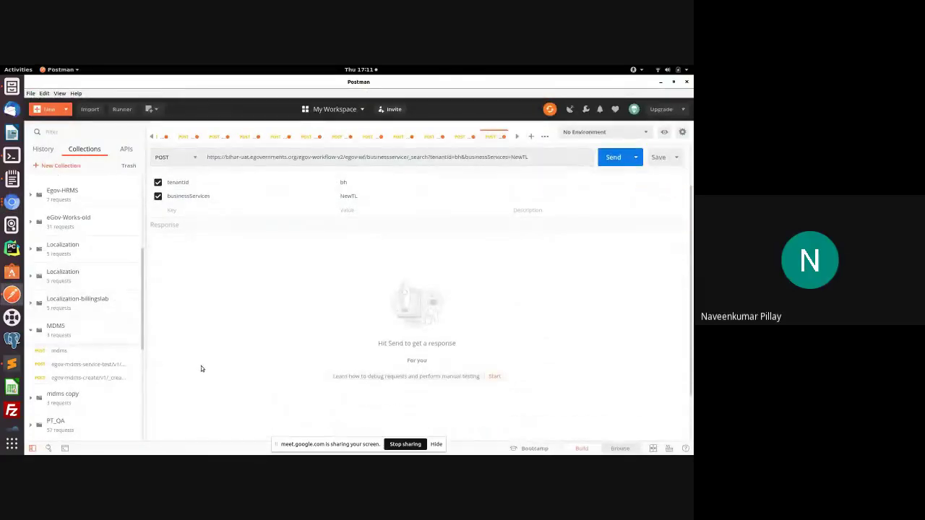
scroll(121, 354, "up", 5)
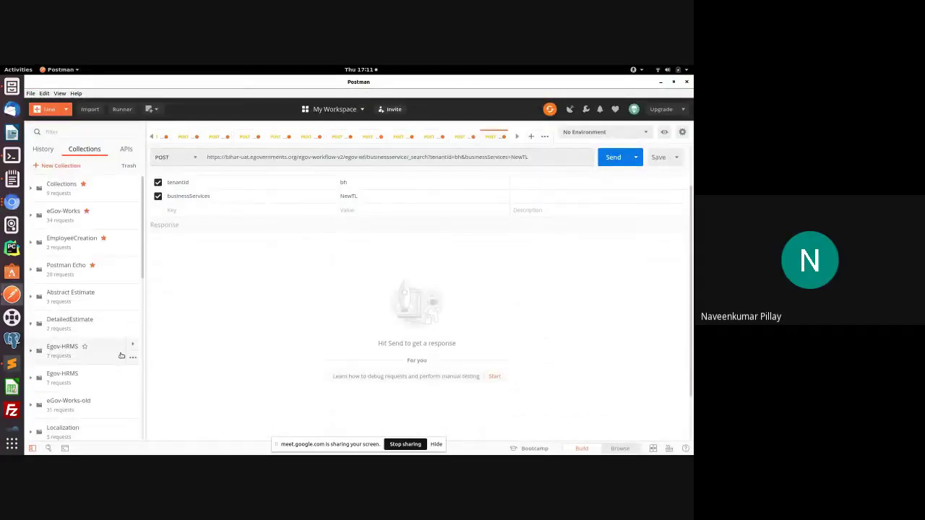
left_click(83, 248)
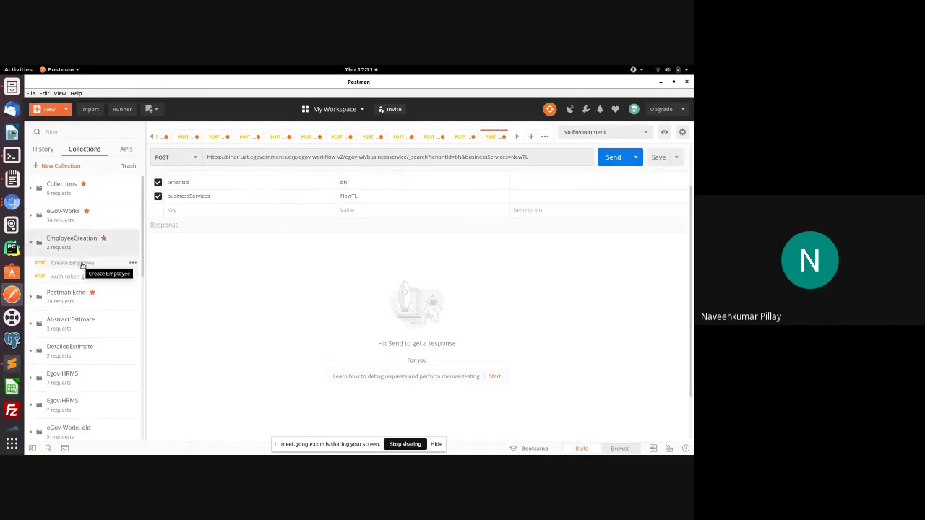
left_click(82, 263)
left_click(292, 198)
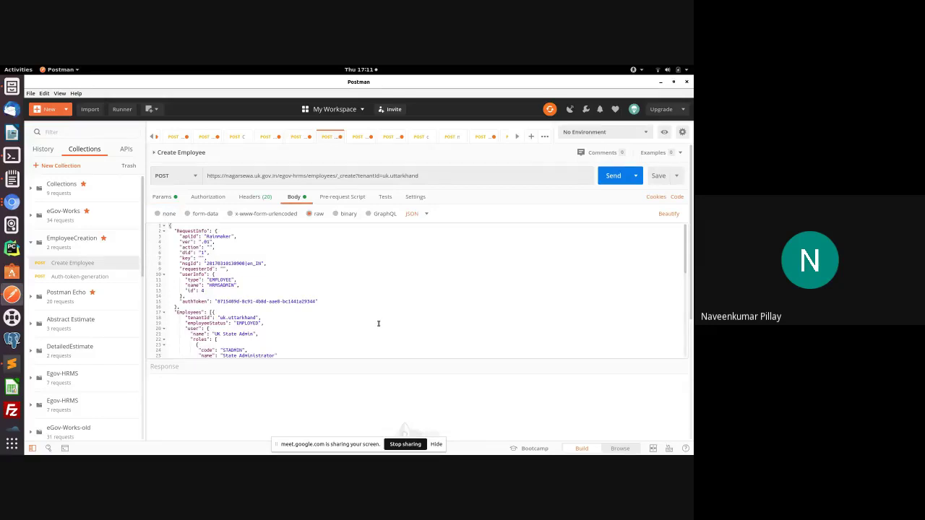
scroll(305, 310, "down", 3)
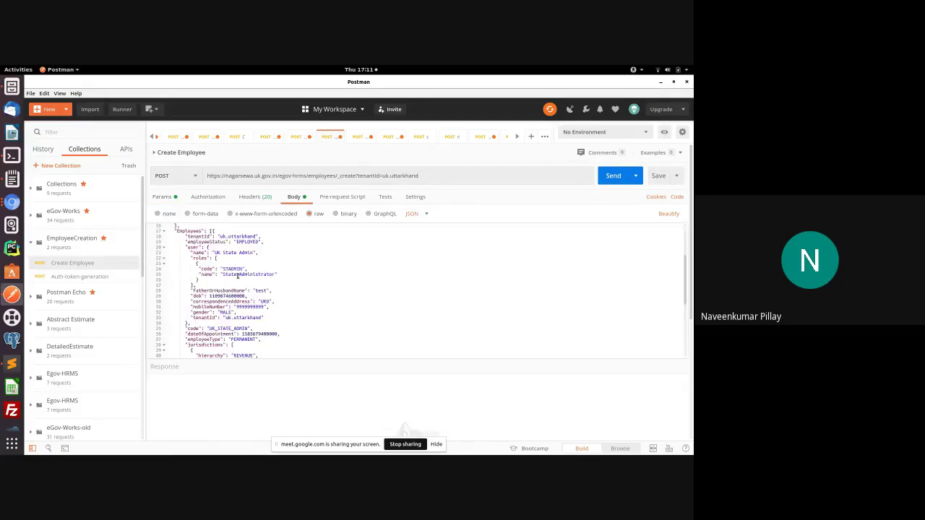
double_click(215, 231)
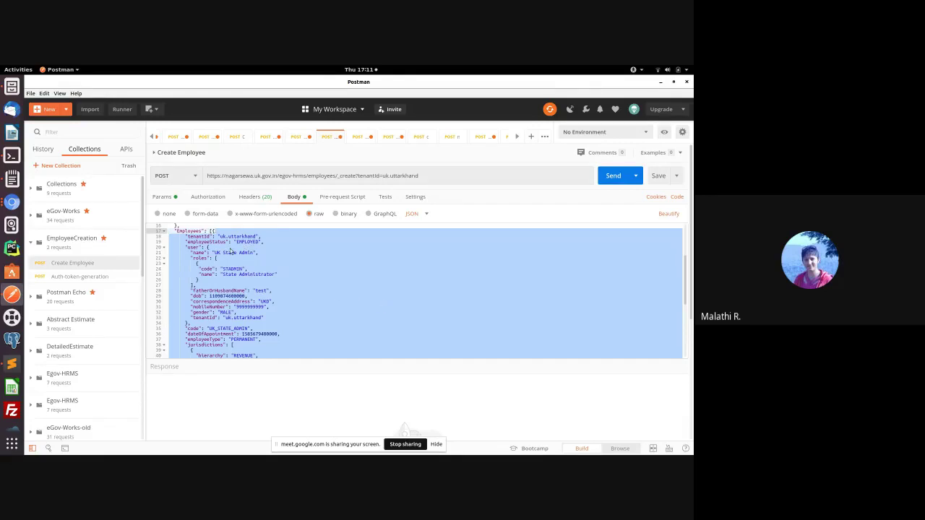
Step: Examine the user name and roles in the Employees block, and highlight the STADMIN role code
left_click(199, 253)
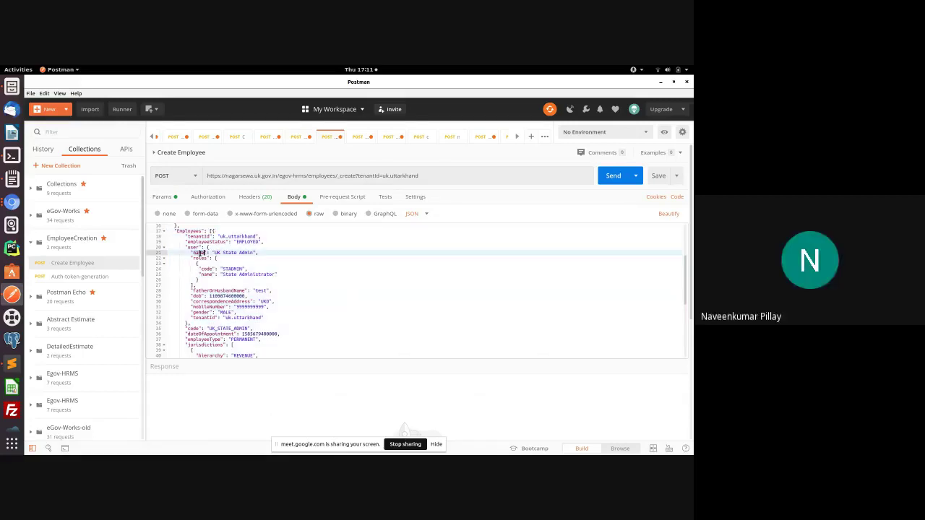
double_click(200, 253)
left_click(214, 231)
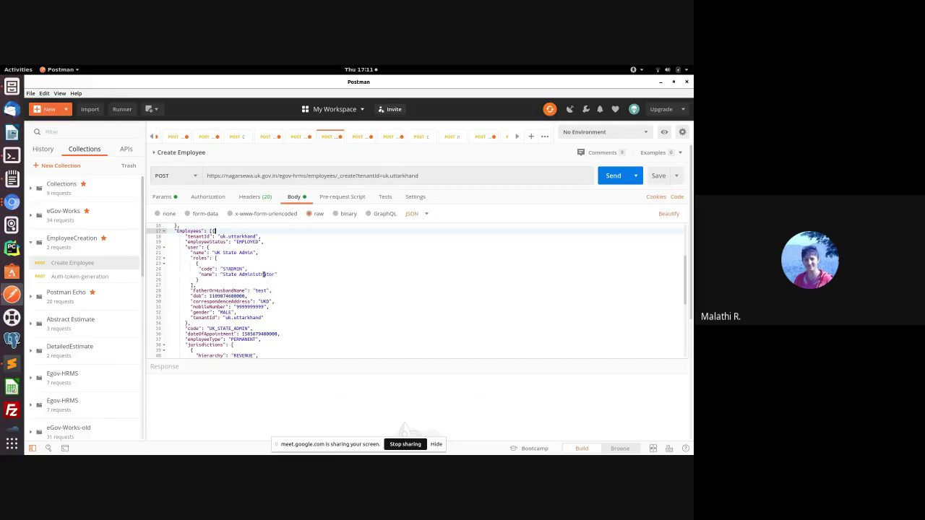
key("ctrl+a")
left_click(214, 232)
double_click(223, 268)
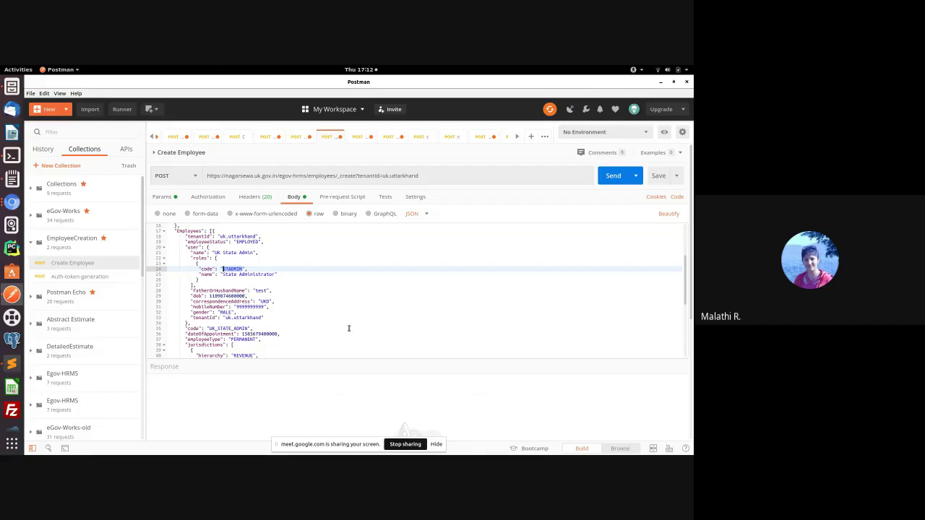
Step: Review the whole Create Employee request body, including jurisdictions and assignments, and enlarge the body editor above the response area
scroll(349, 322, "down", 5)
scroll(272, 314, "down", 2)
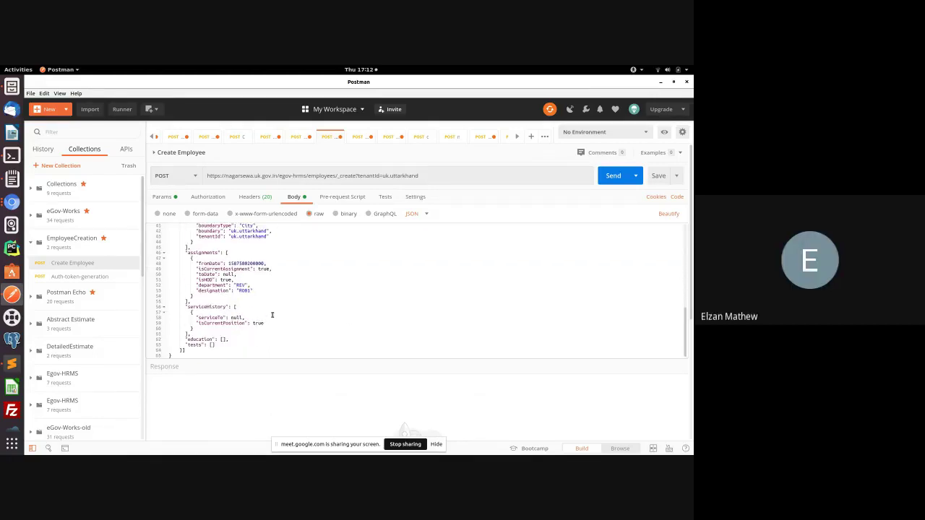
scroll(272, 315, "up", 15)
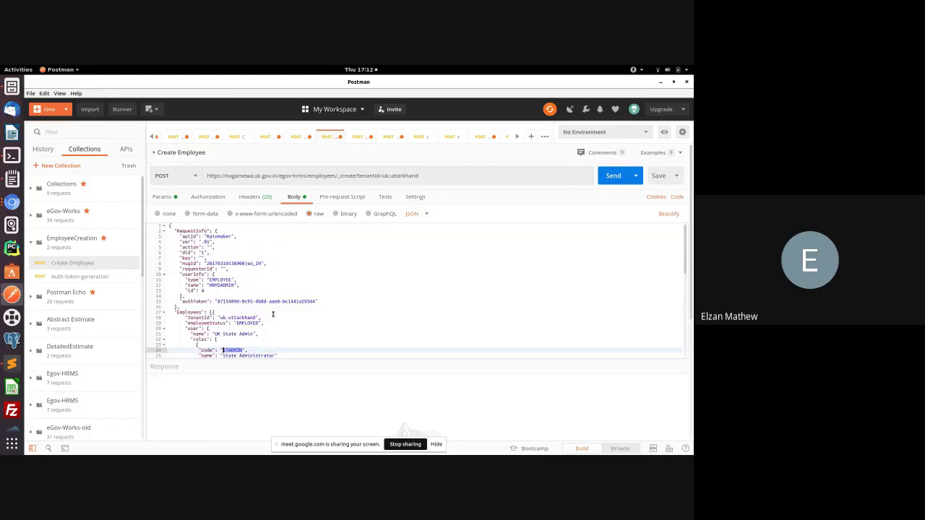
scroll(272, 314, "down", 3)
scroll(273, 314, "down", 2)
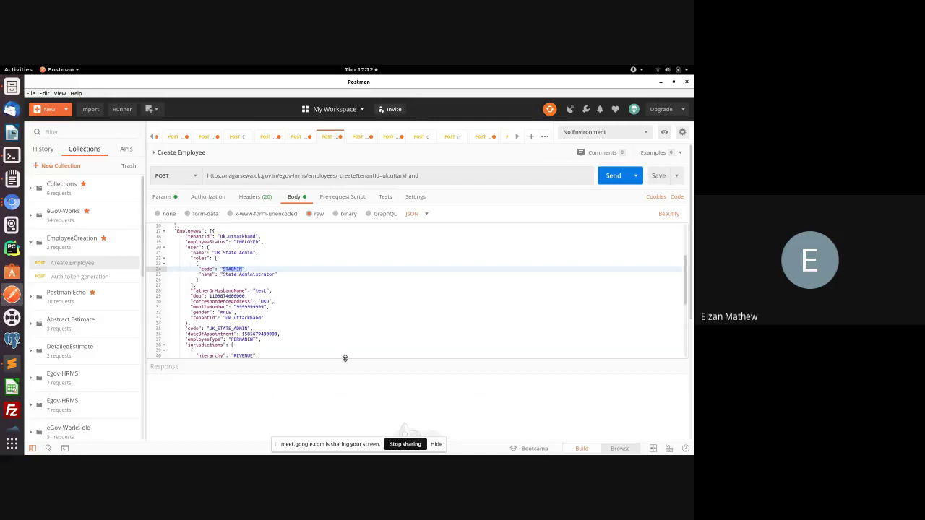
left_click_drag(347, 357, 351, 395)
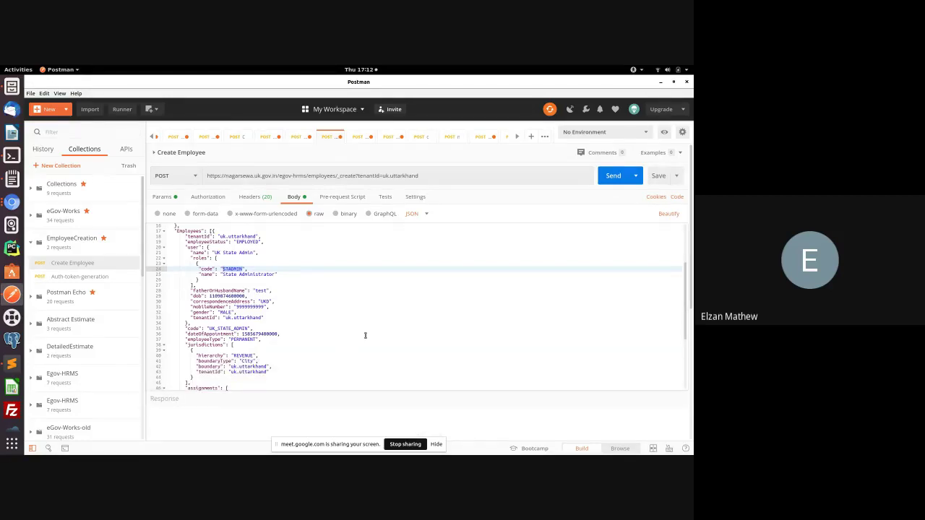
scroll(365, 336, "down", 2)
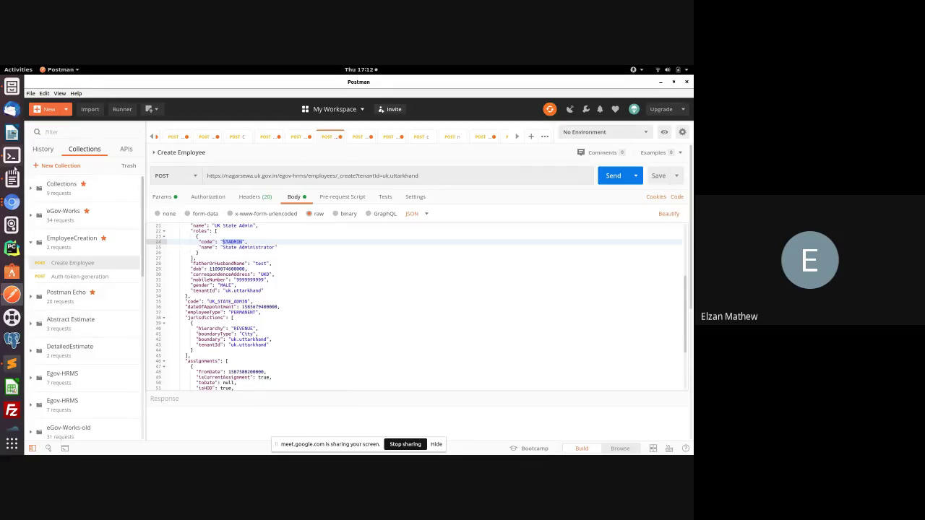
Step: Switch to the Chromium window and look over the access-control folders under data/pg in playground-mdms-data
left_click(12, 202)
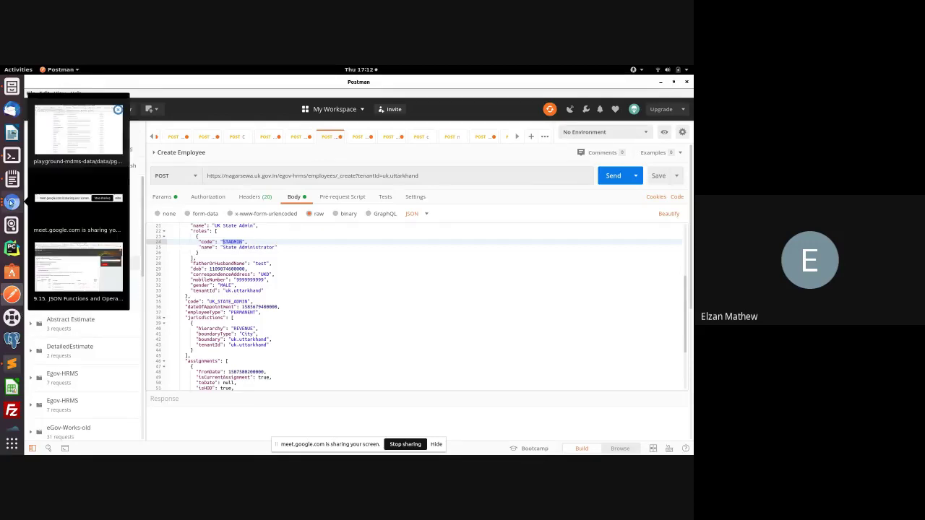
left_click(86, 138)
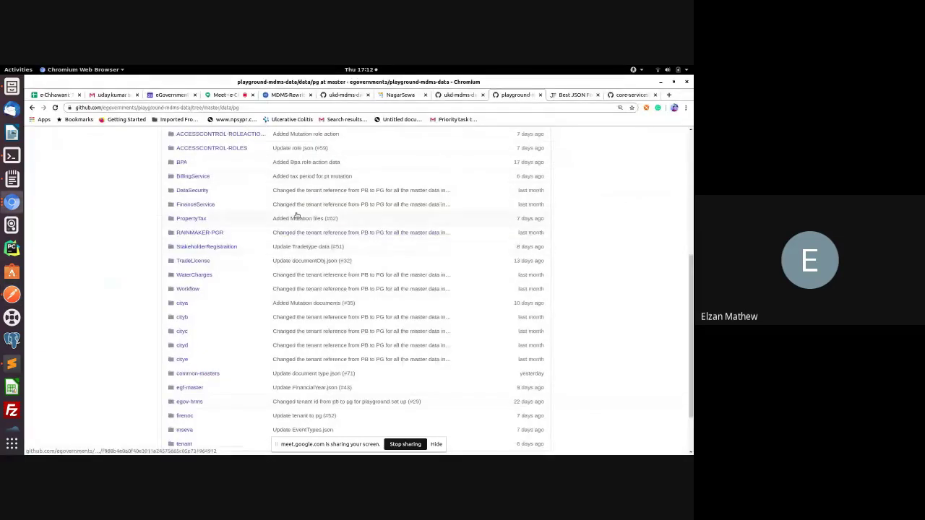
scroll(243, 226, "up", 5)
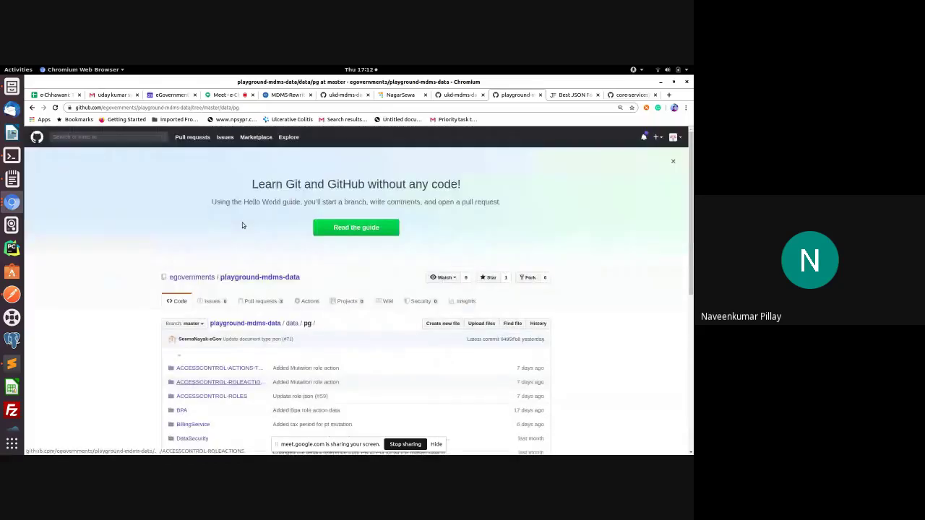
scroll(243, 226, "down", 2)
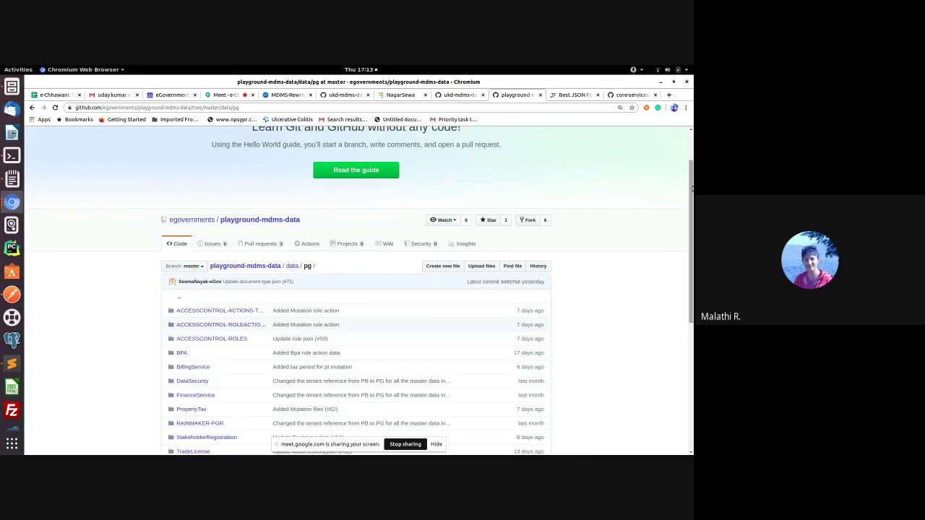
scroll(691, 187, "up", 2)
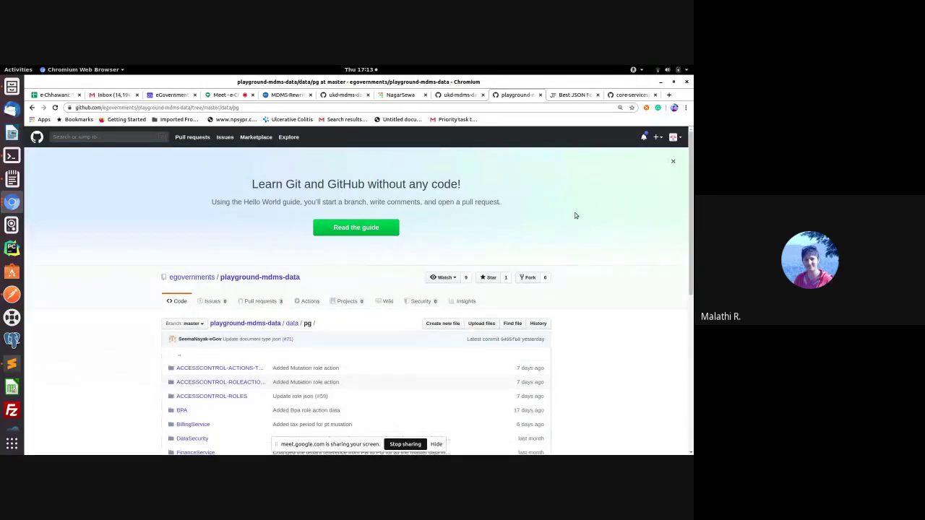
Step: In NagarSewa, open the Search Trade License page from the Trade License module and return to the home page
left_click(401, 94)
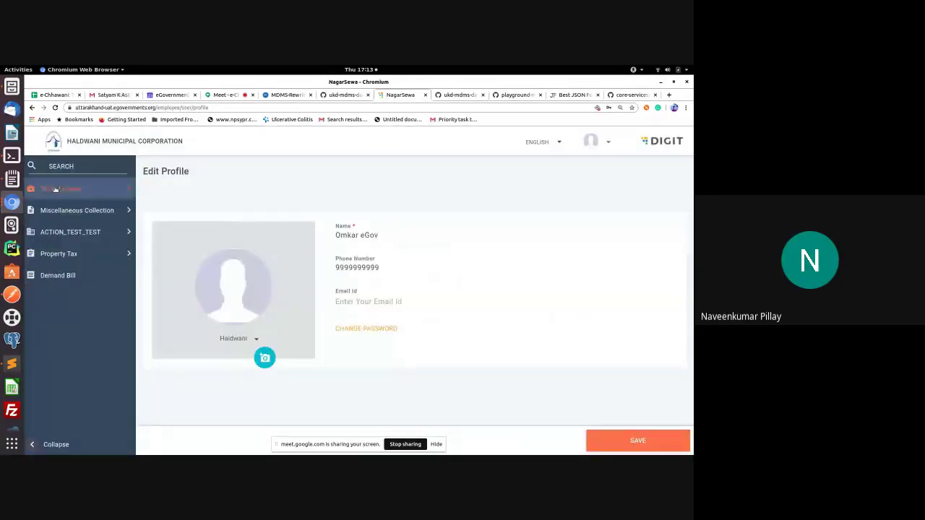
left_click(86, 189)
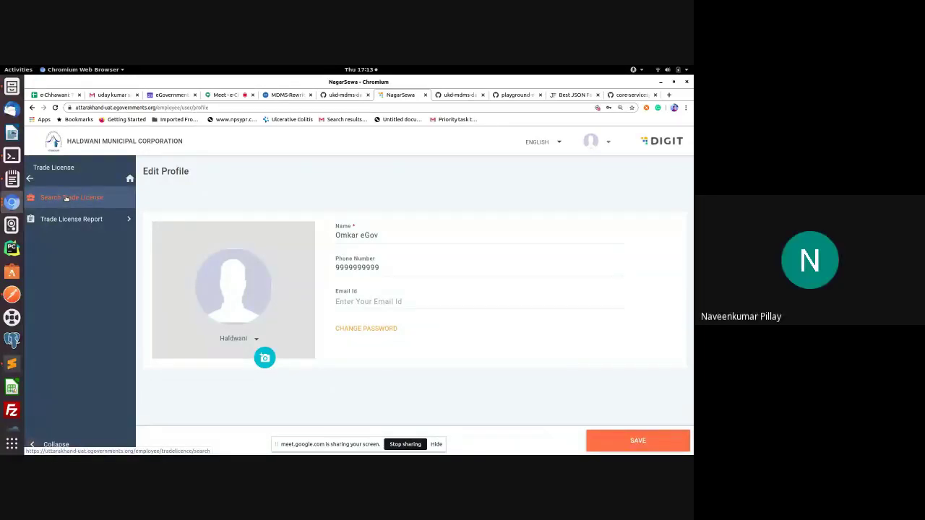
left_click(66, 198)
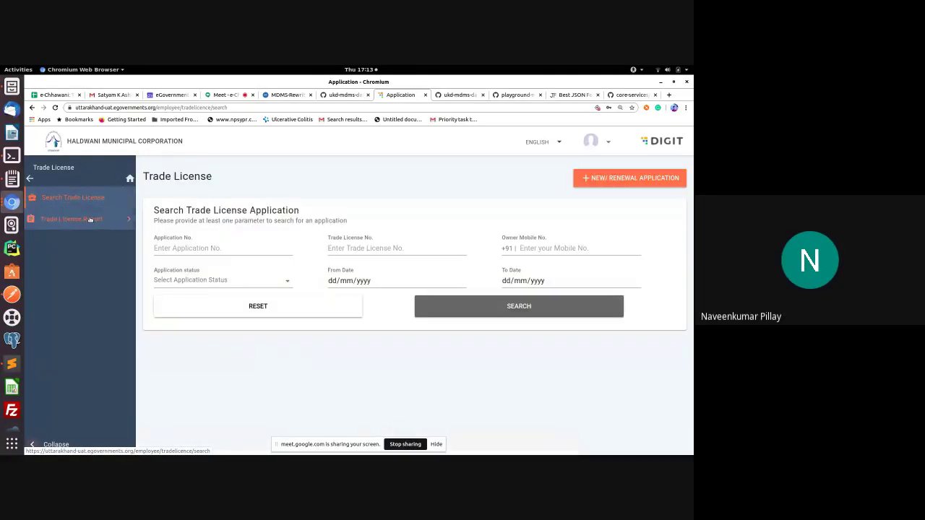
left_click(131, 179)
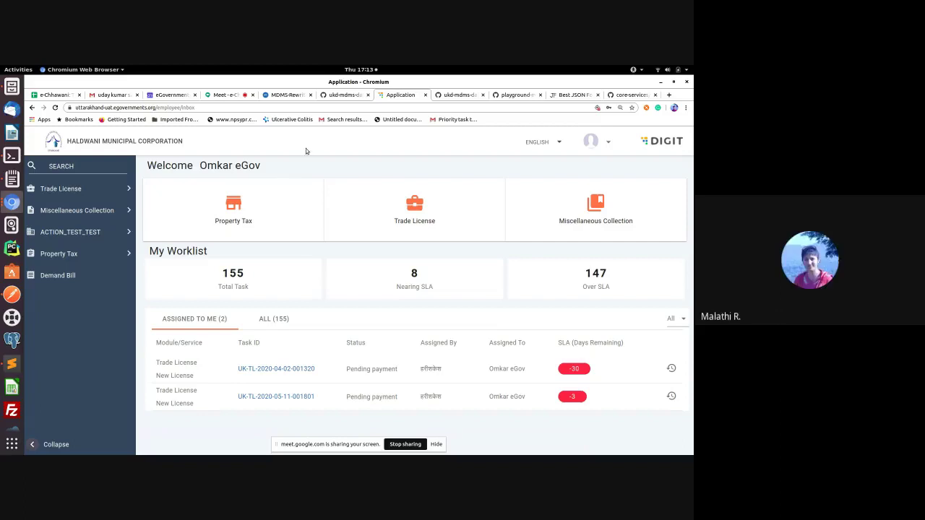
Step: View the ACCESSCONTROL-ROLEACTIONS folder of ukd-mdms-data, check the MDMS-Rewritten documentation page, and return to the folder
left_click(345, 94)
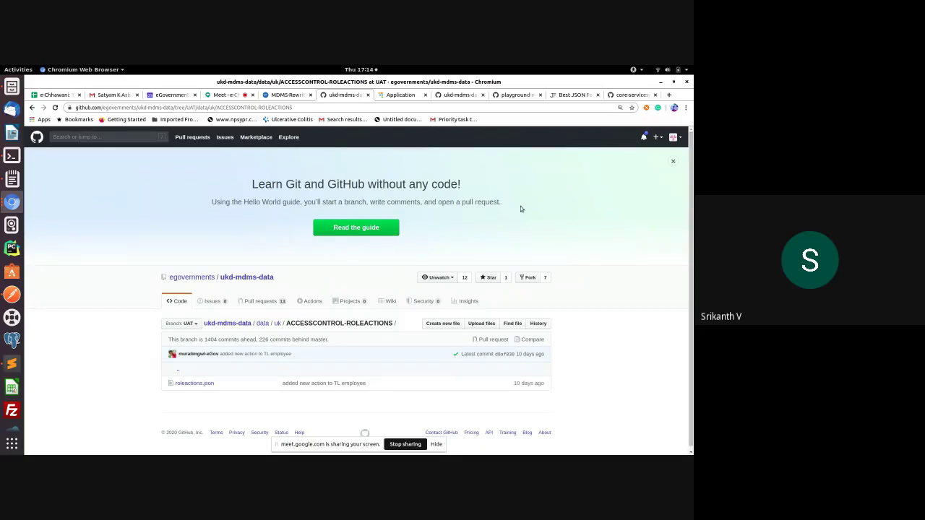
left_click(277, 97)
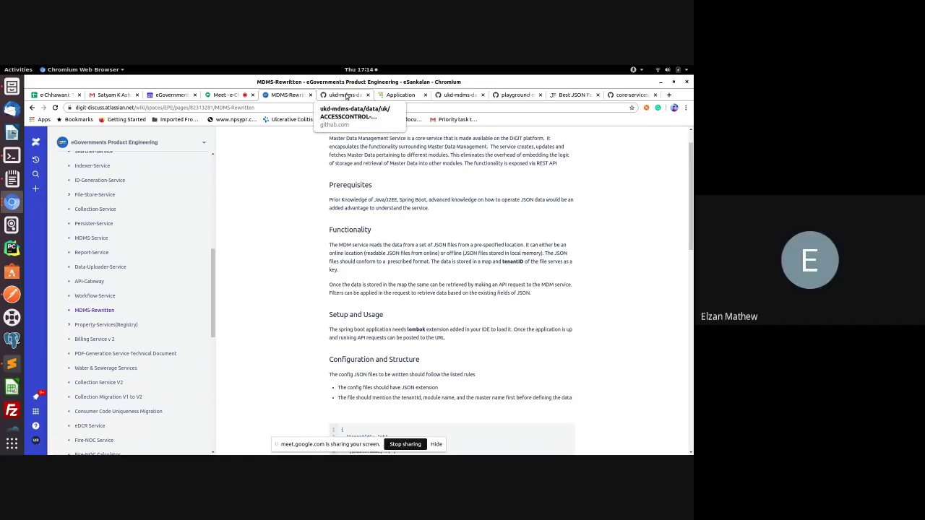
left_click(346, 96)
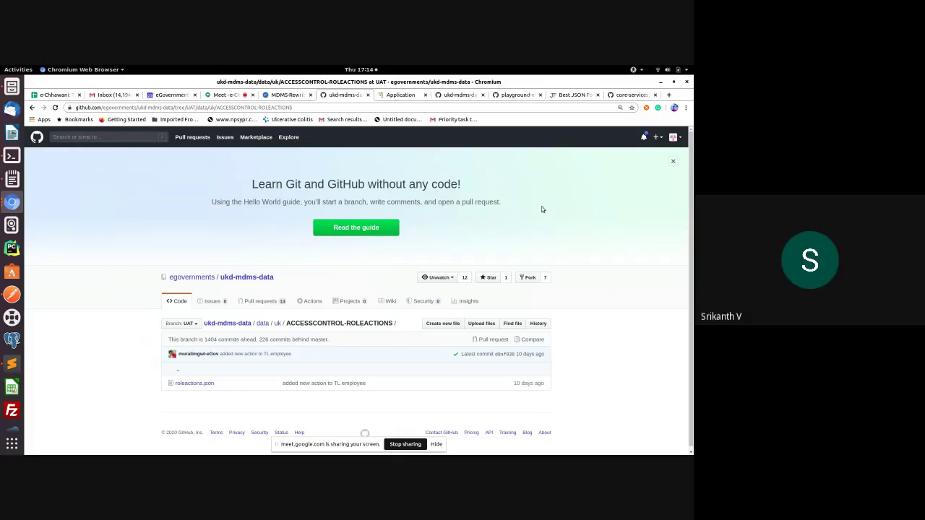
Step: From the MDMSController.java page on GitHub, go to the root of the core-services repository
left_click(632, 96)
scroll(626, 204, "up", 15)
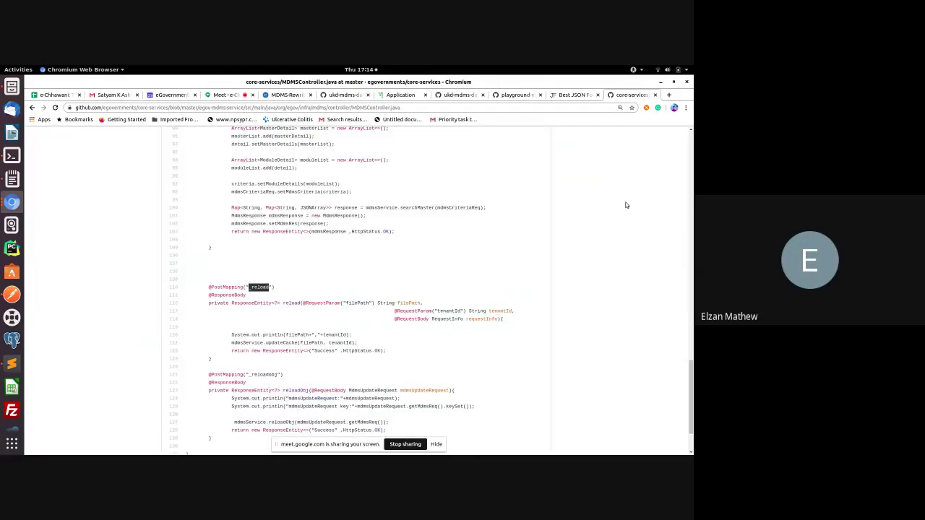
scroll(691, 179, "up", 4)
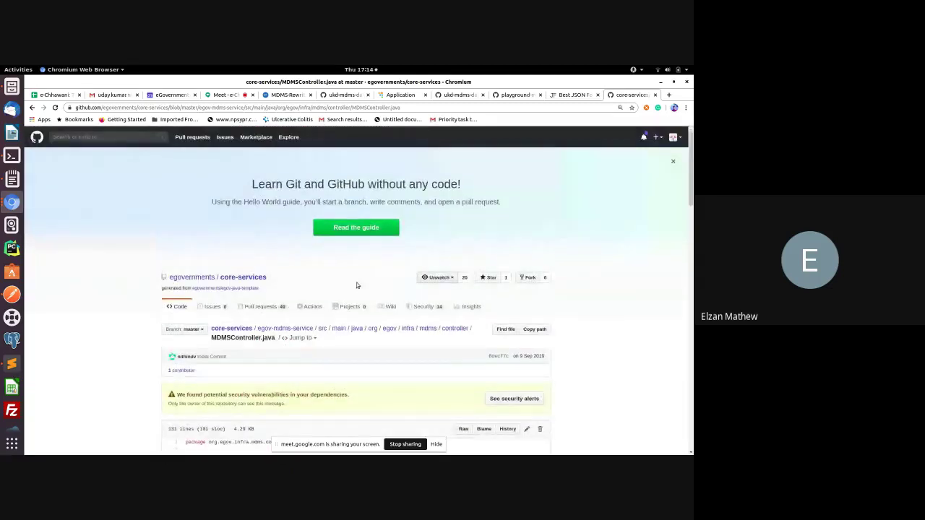
left_click(242, 329)
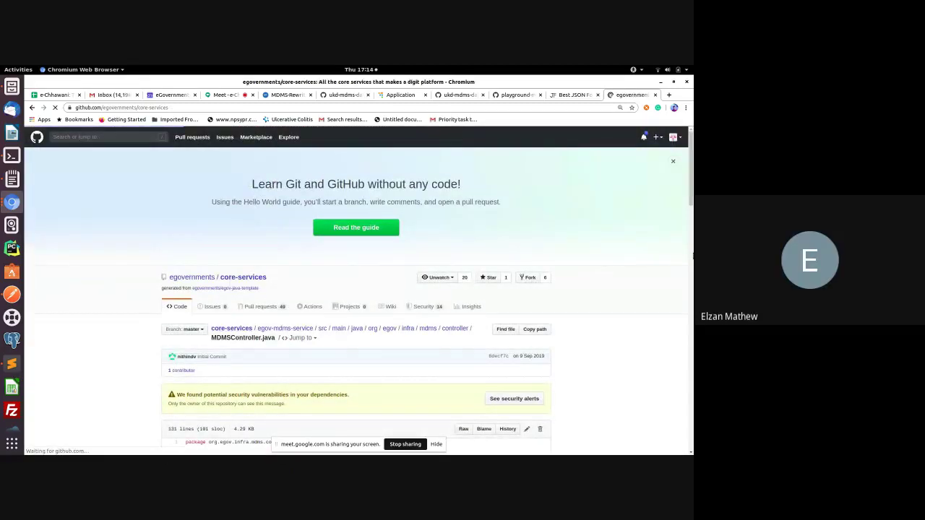
Step: Look through the list of service folders in the core-services repository, from egov-accesscontrol to zuul
scroll(689, 318, "down", 1)
scroll(689, 318, "down", 5)
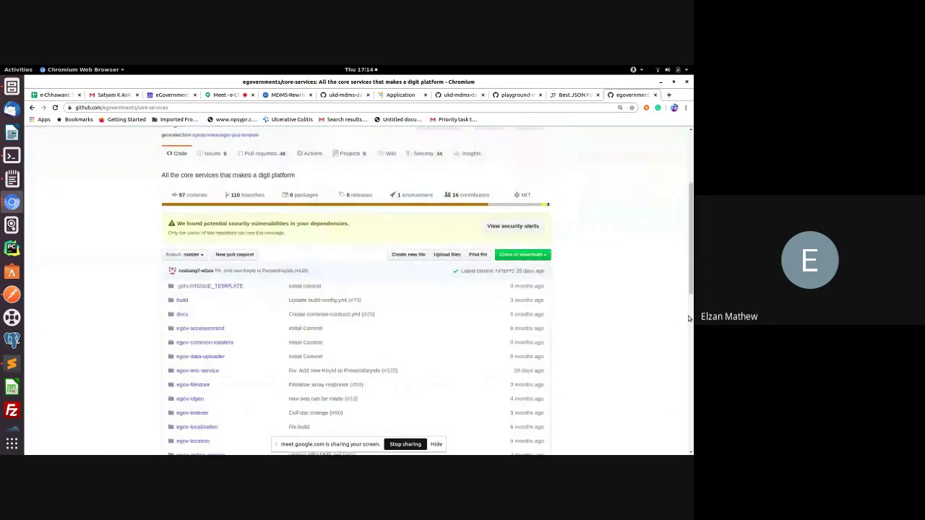
scroll(682, 318, "down", 6)
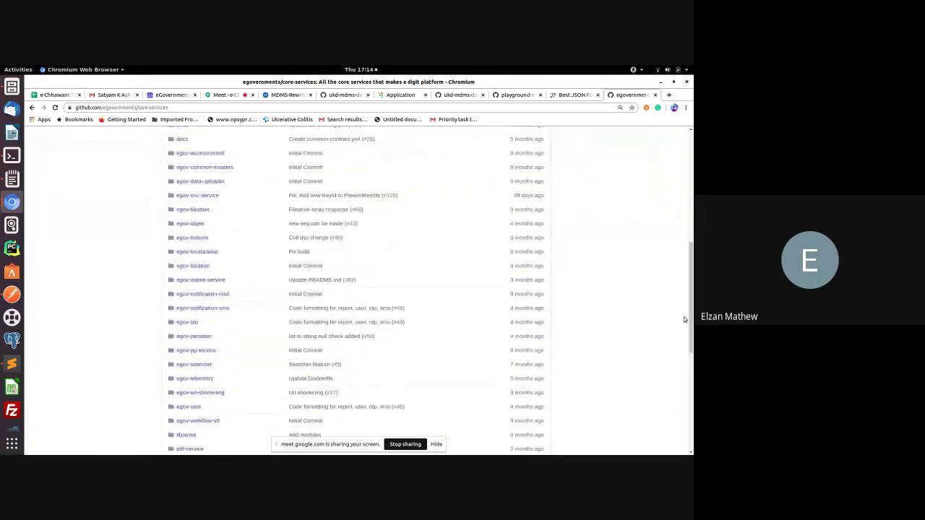
scroll(683, 316, "down", 5)
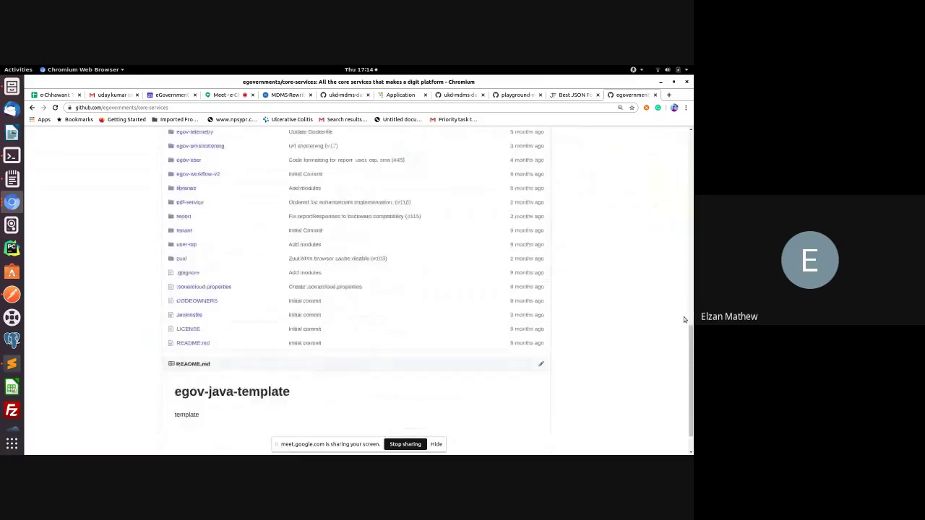
scroll(685, 322, "up", 6)
scroll(685, 325, "up", 5)
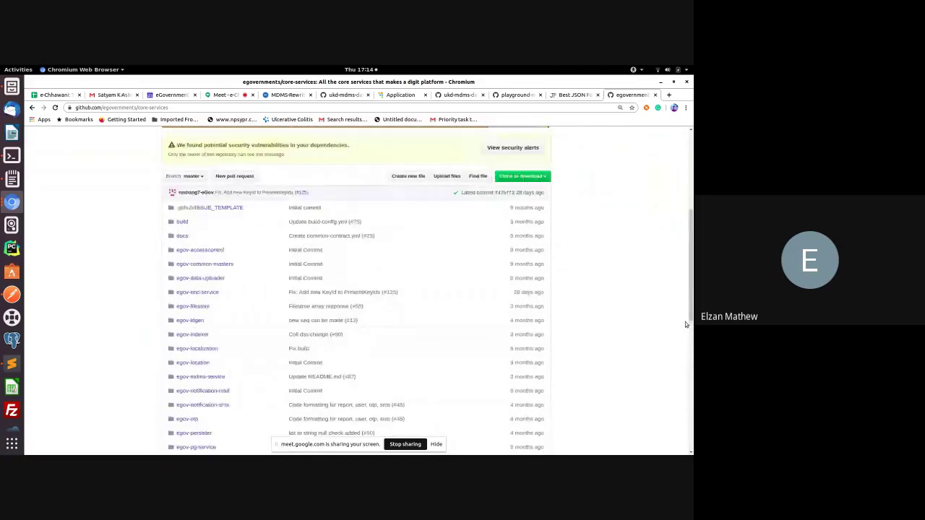
scroll(344, 191, "up", 5)
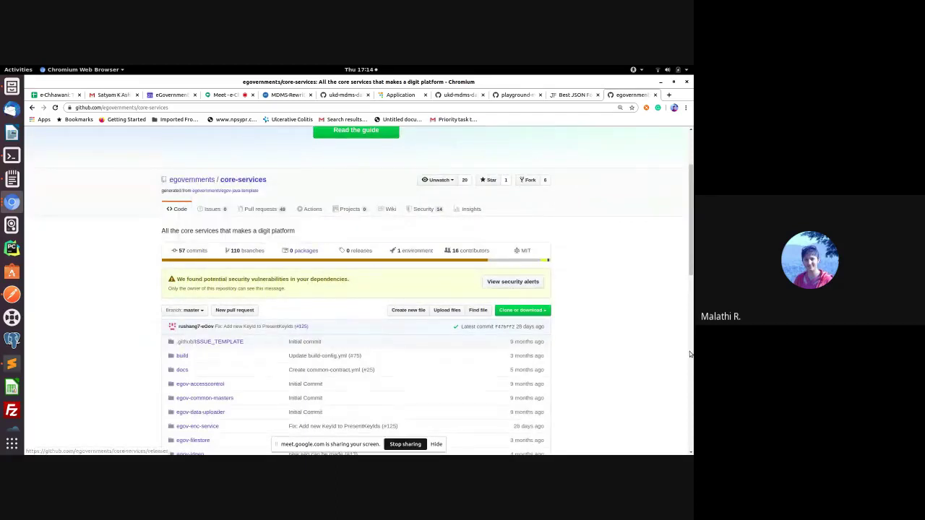
scroll(692, 303, "down", 3)
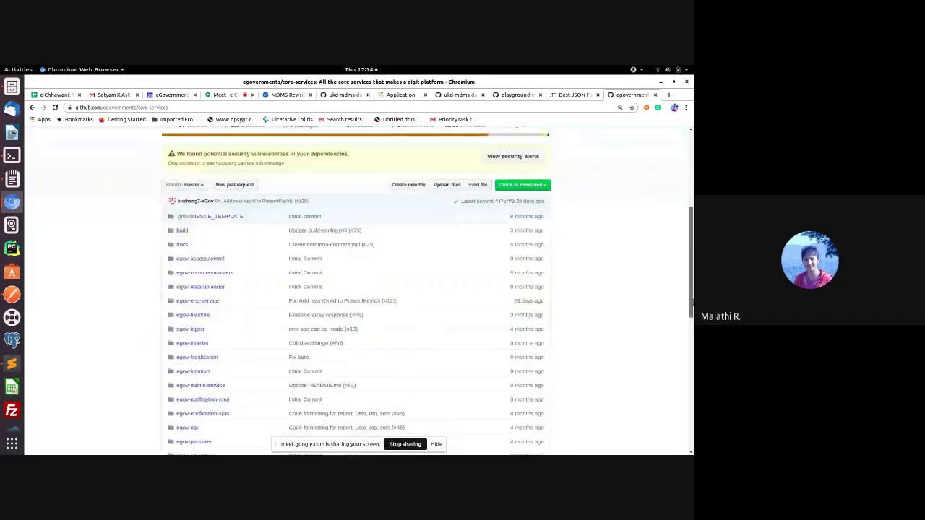
left_click_drag(691, 303, 691, 356)
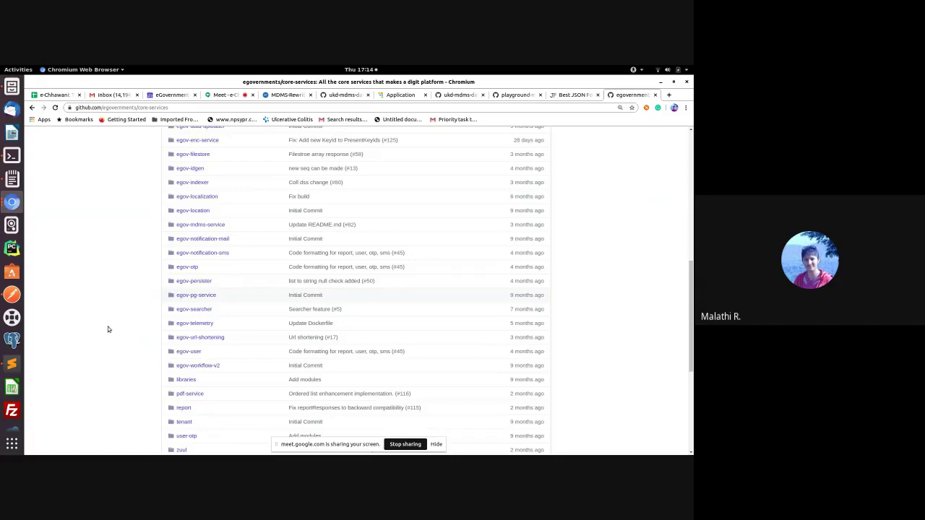
scroll(109, 329, "down", 2)
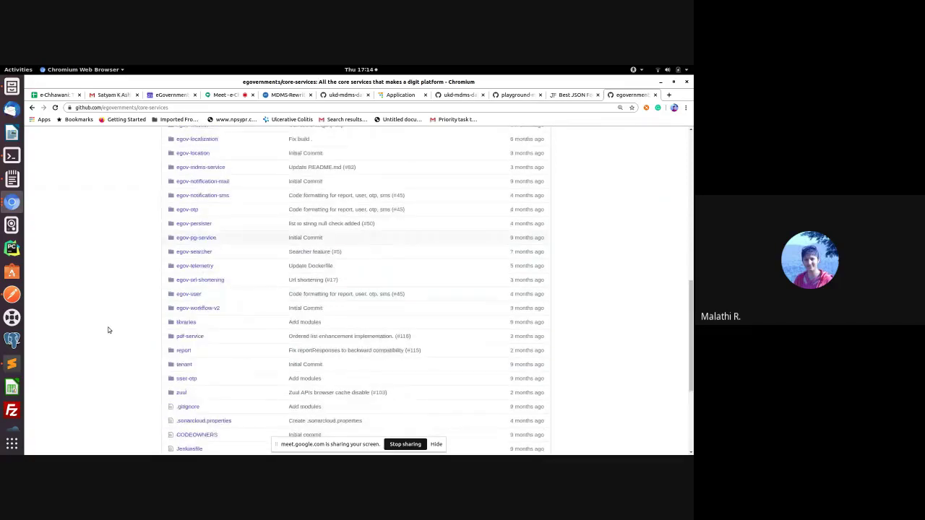
scroll(108, 330, "down", 3)
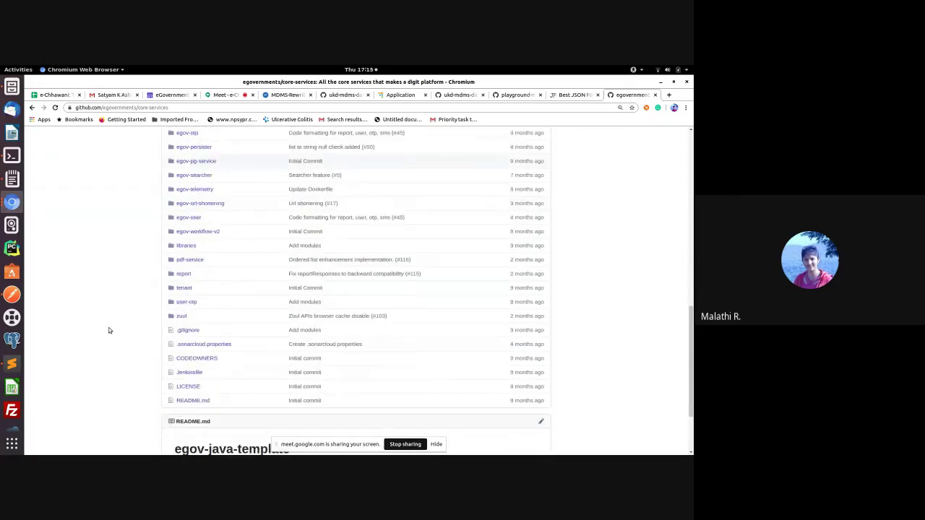
scroll(109, 330, "up", 3)
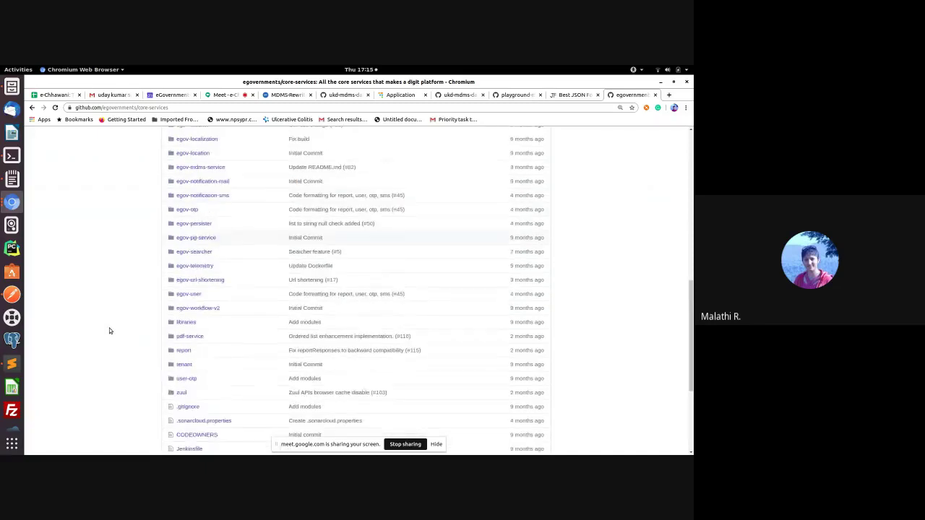